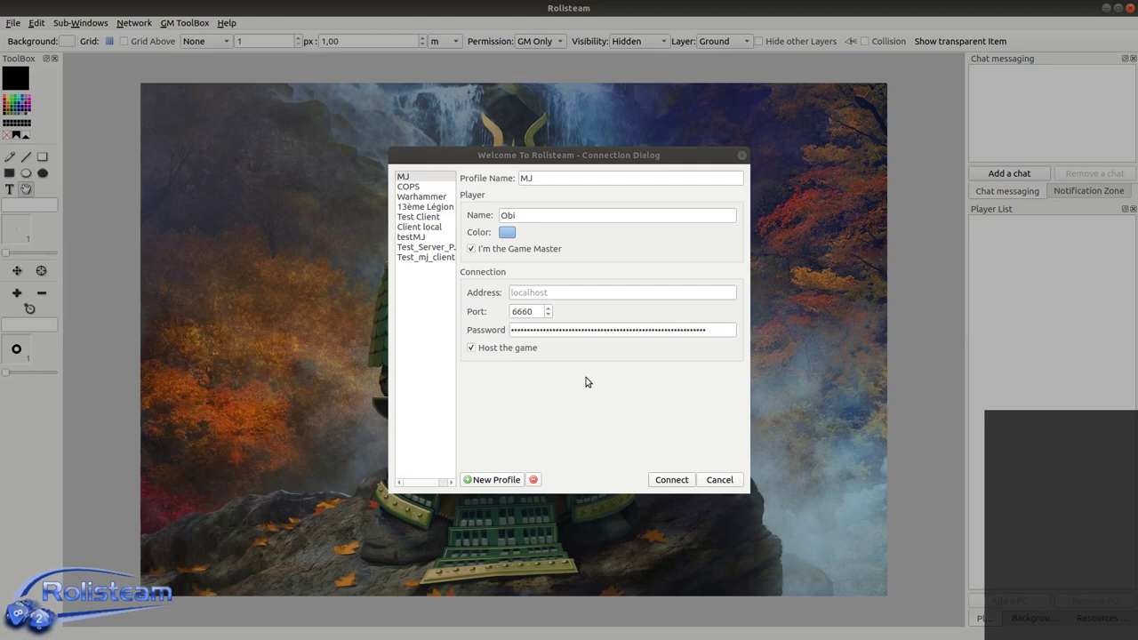
Connect as game host with the MJ profile, and inspect the Player entry's character and the game master's avatar options.
{"action": "left_click", "coordinate": [667, 480]}
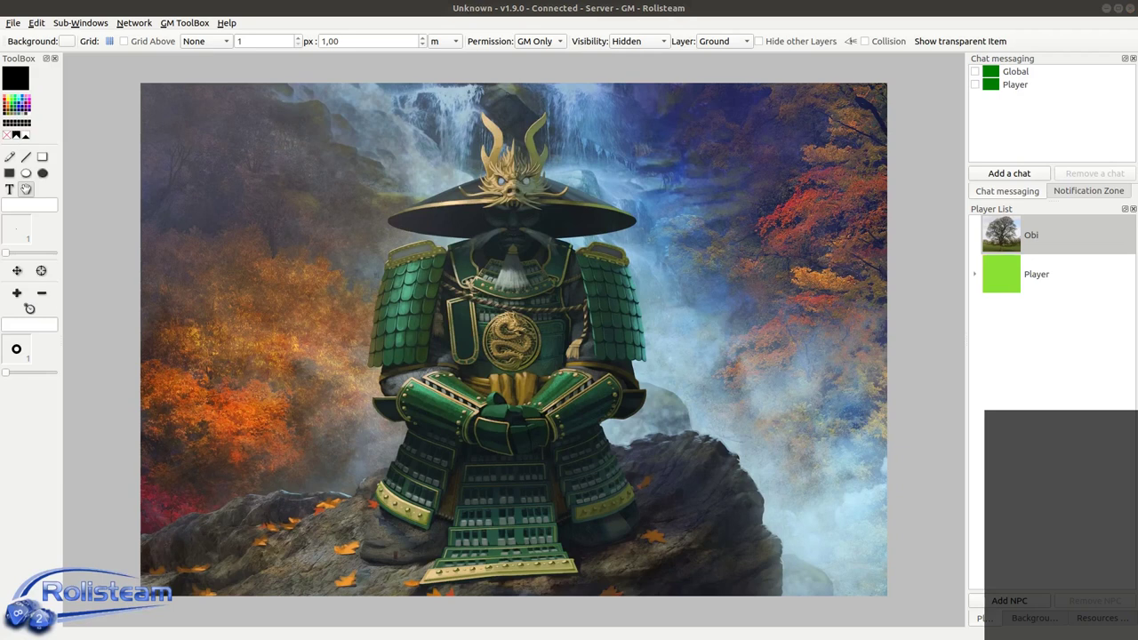
{"action": "left_click", "coordinate": [974, 276]}
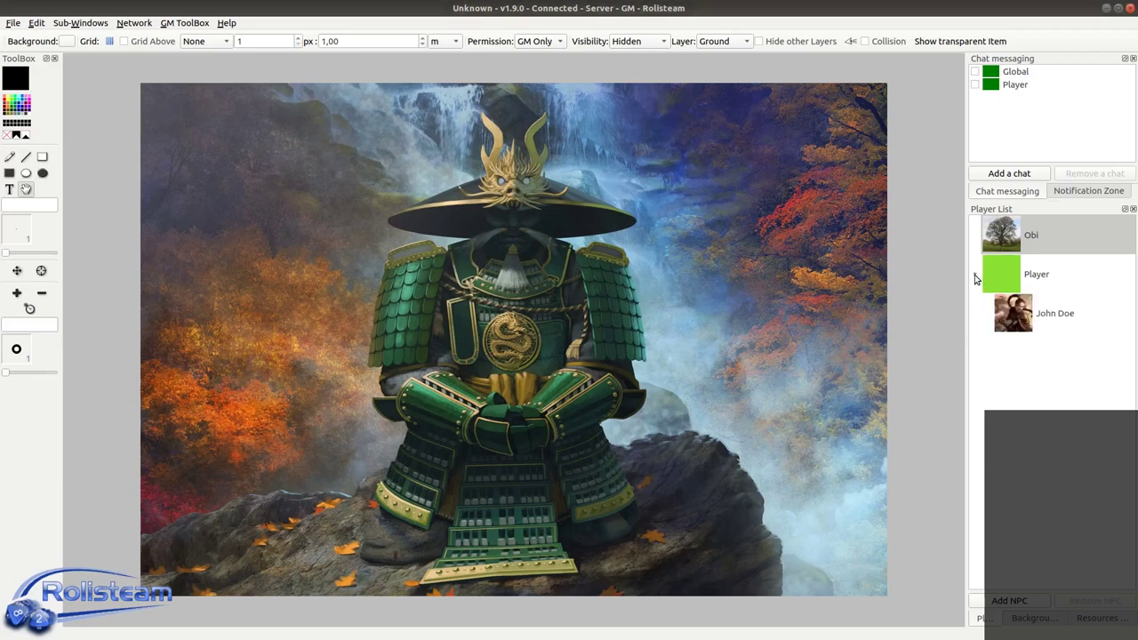
{"action": "left_click", "coordinate": [975, 276]}
{"action": "left_click", "coordinate": [975, 276]}
{"action": "right_click", "coordinate": [1013, 231]}
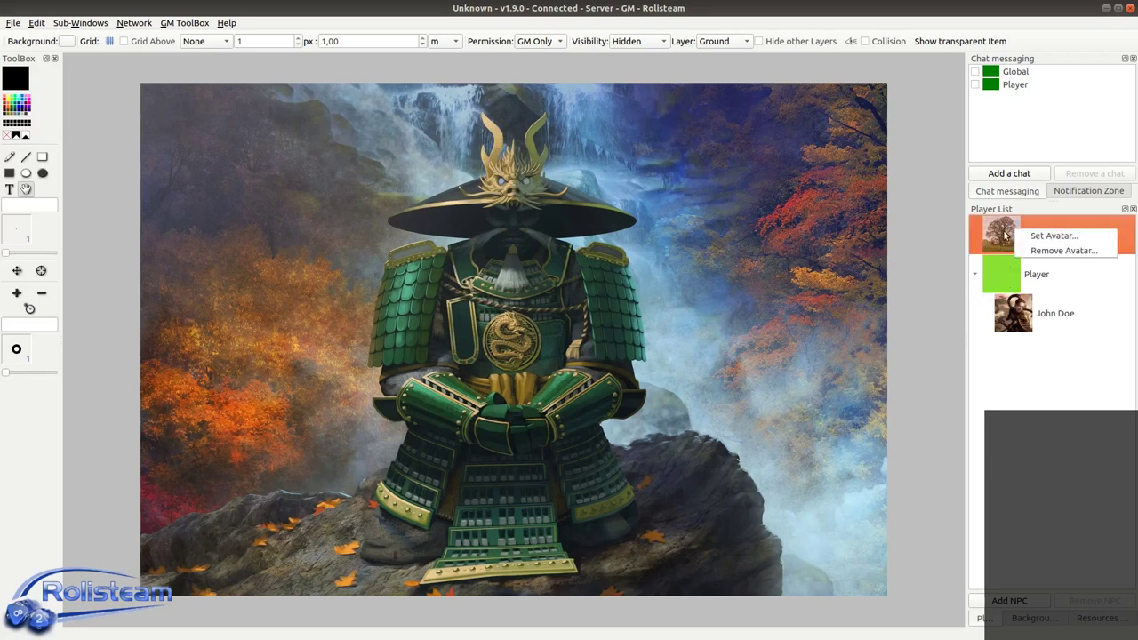
{"action": "left_click", "coordinate": [836, 247]}
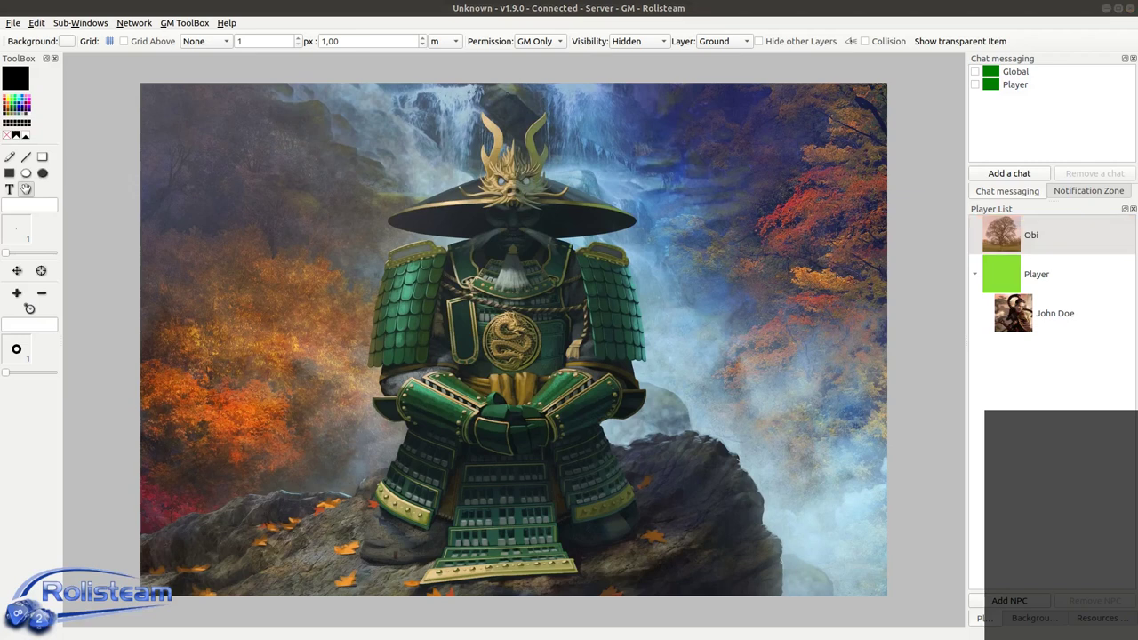
Restore the maximized Rolisteam window to a smaller size and quit without saving the scenario.
{"action": "double_click", "coordinate": [207, 8]}
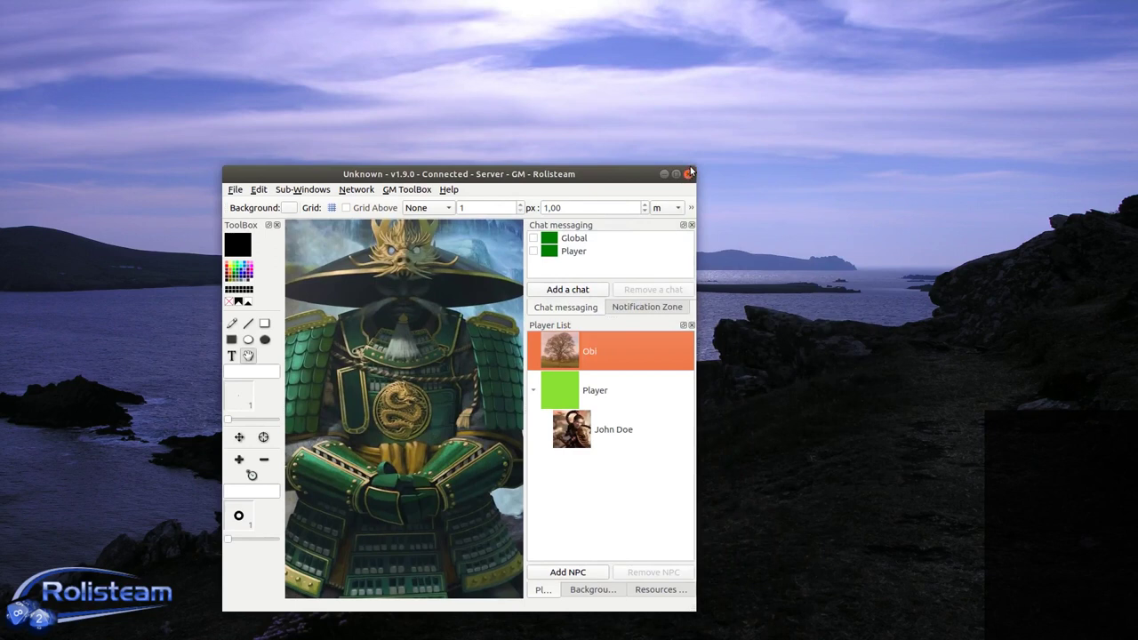
{"action": "left_click", "coordinate": [688, 173]}
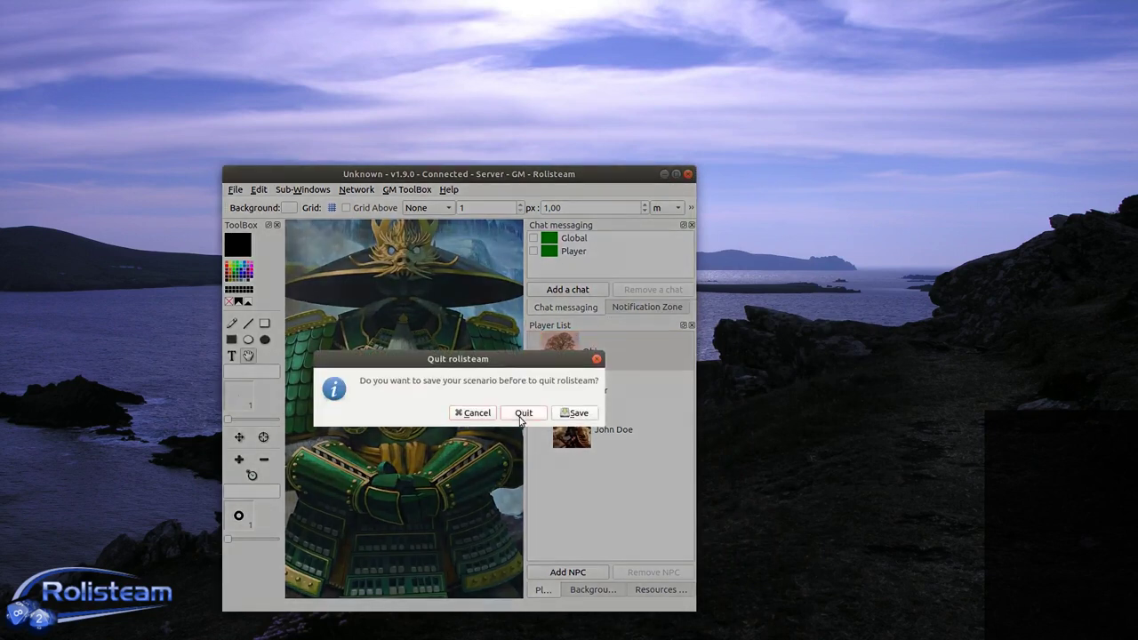
{"action": "left_click", "coordinate": [521, 411]}
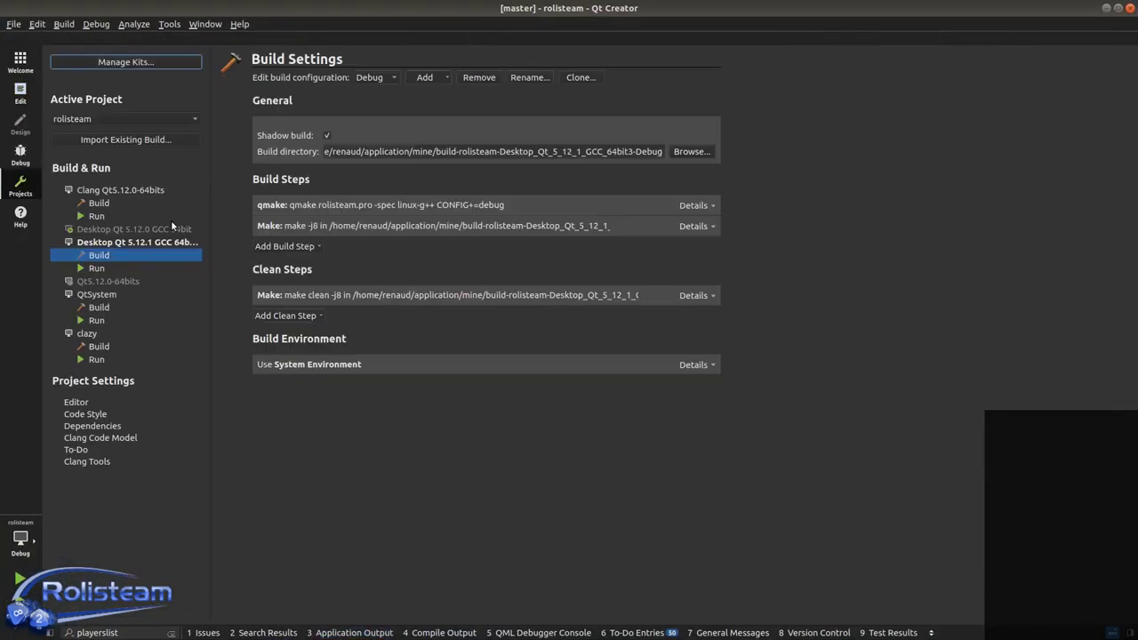
Relaunch Rolisteam in French from Qt Creator's Desktop Qt 5.12.1 GCC kit and host the game with the MJ profile.
{"action": "left_click", "coordinate": [96, 267]}
{"action": "left_click", "coordinate": [692, 604]}
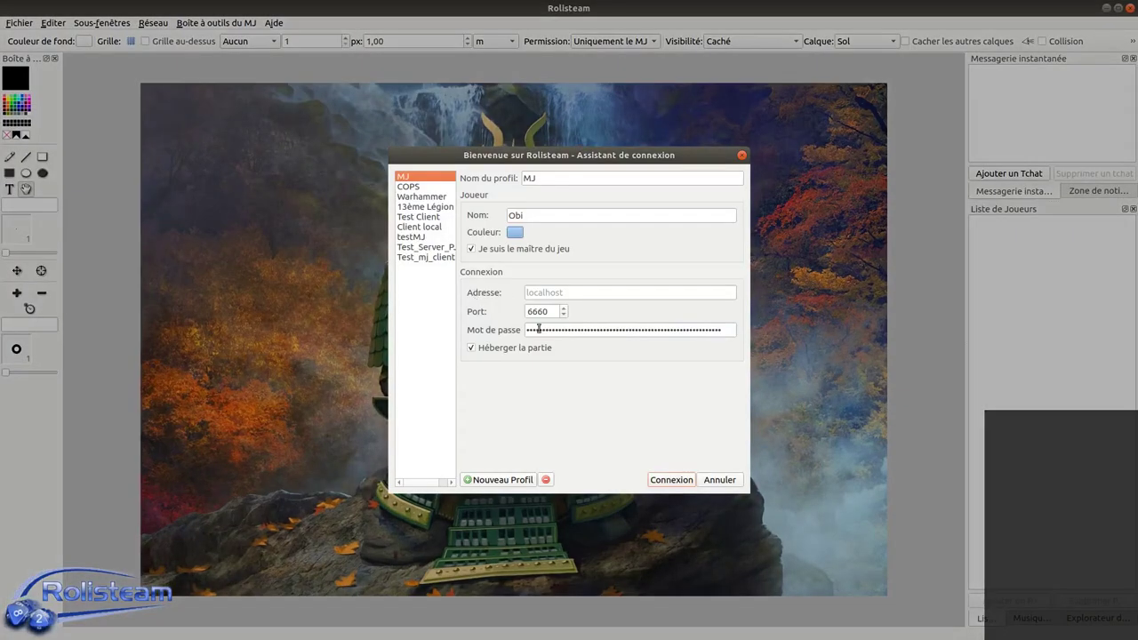
{"action": "left_click", "coordinate": [668, 480]}
{"action": "left_click", "coordinate": [675, 482]}
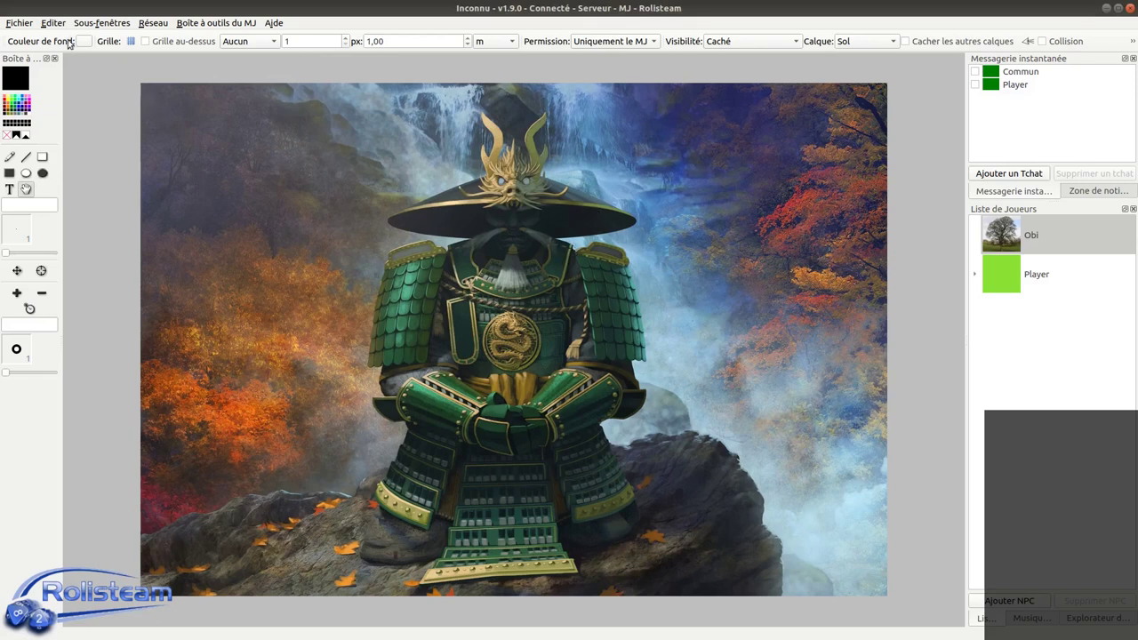
Create a new web page (Page Web) and enlarge its window to cover most of the workspace.
{"action": "left_click", "coordinate": [25, 24]}
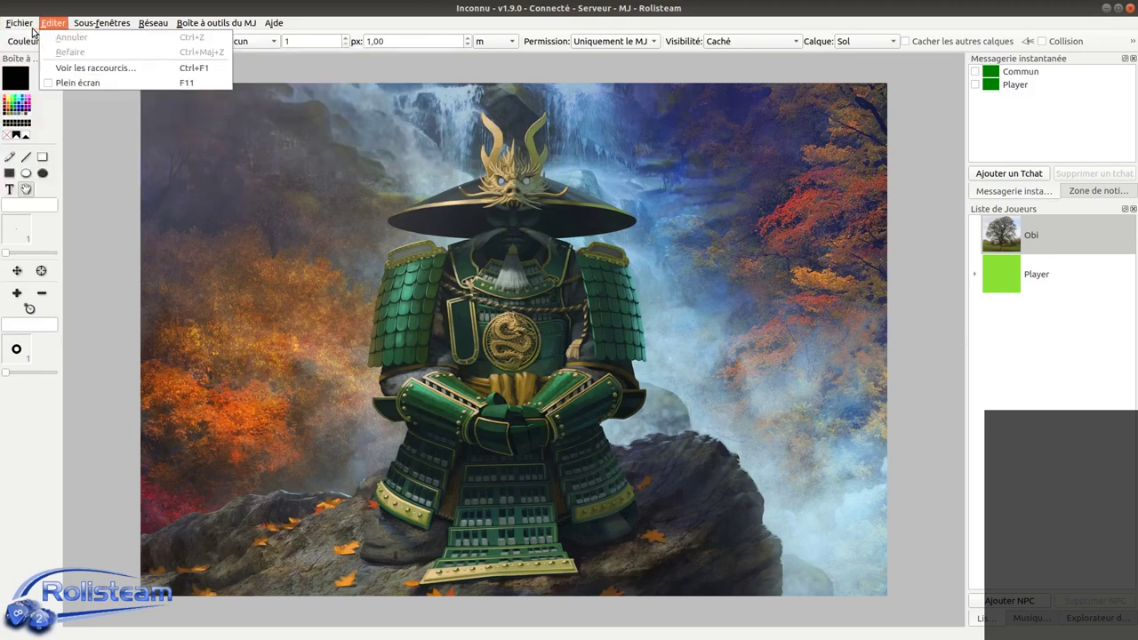
{"action": "mouse_move", "coordinate": [39, 37]}
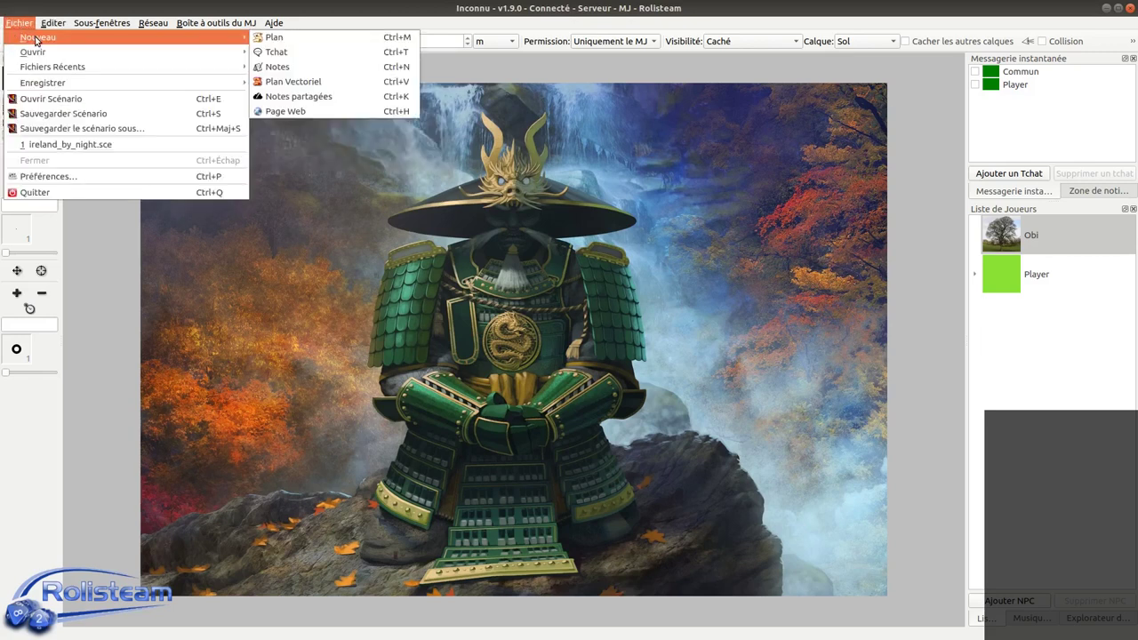
{"action": "mouse_move", "coordinate": [62, 59]}
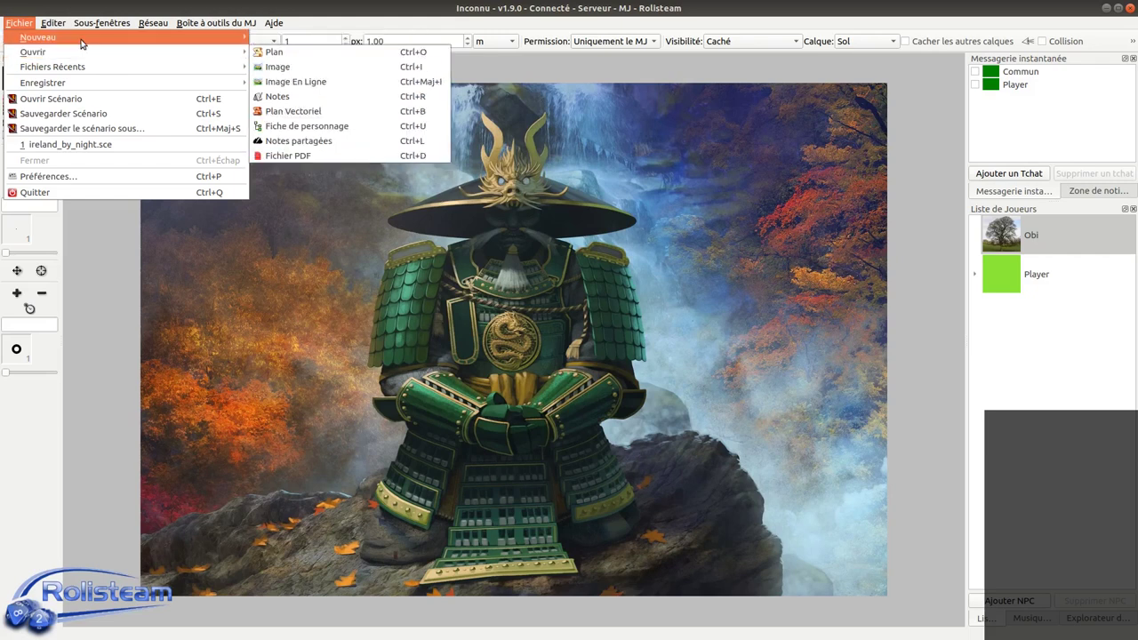
{"action": "mouse_move", "coordinate": [80, 40]}
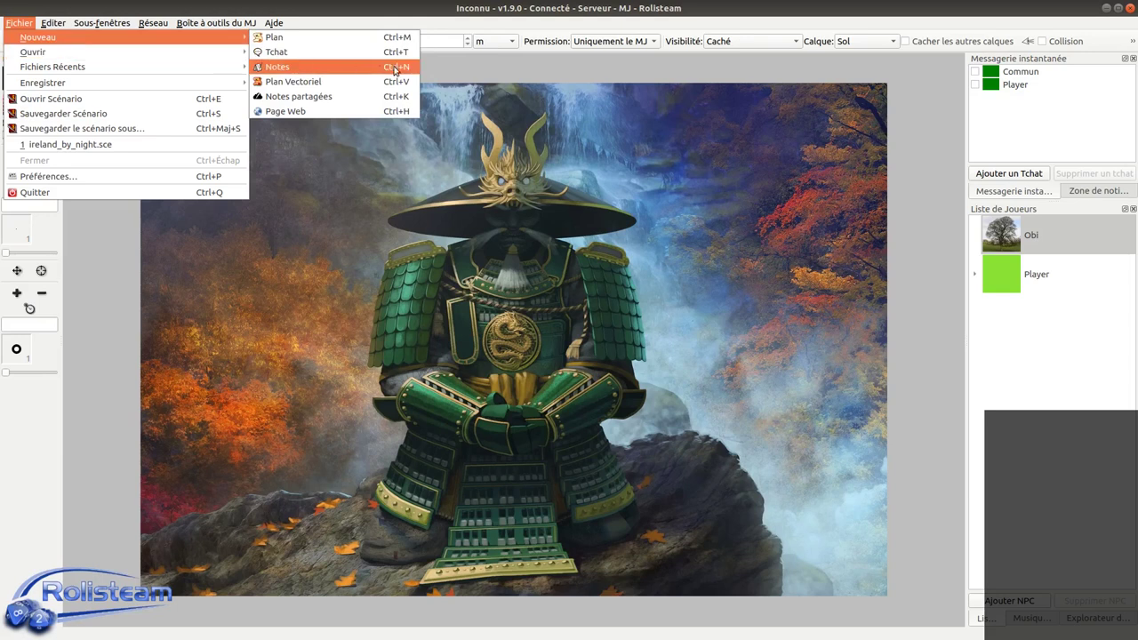
{"action": "left_click", "coordinate": [372, 111]}
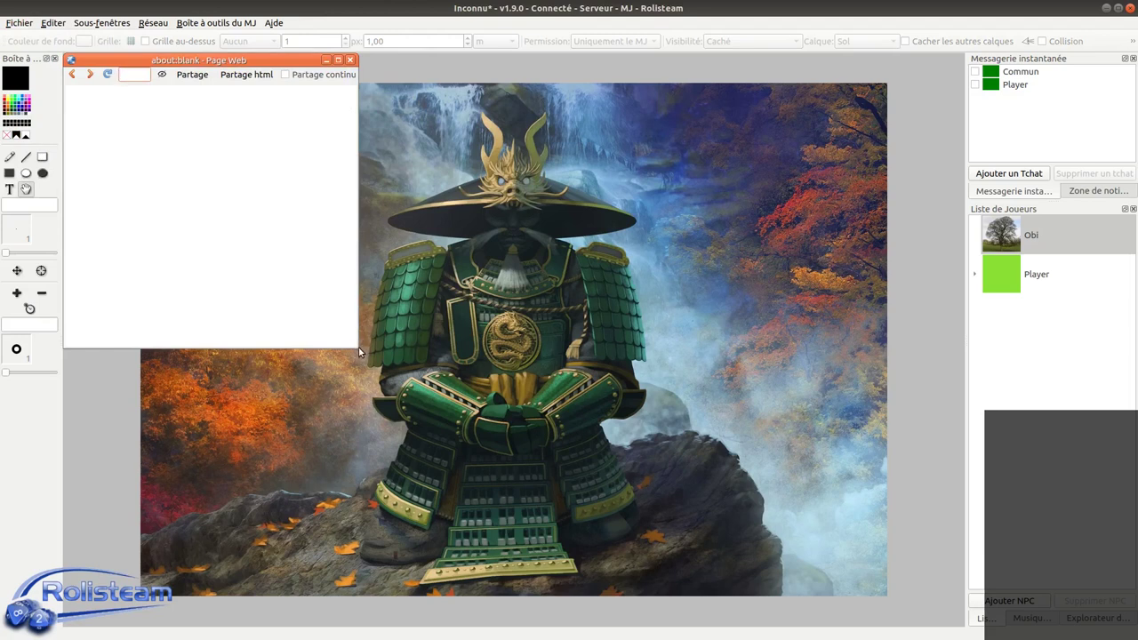
{"action": "left_click_drag", "start_coordinate": [359, 347], "coordinate": [757, 488]}
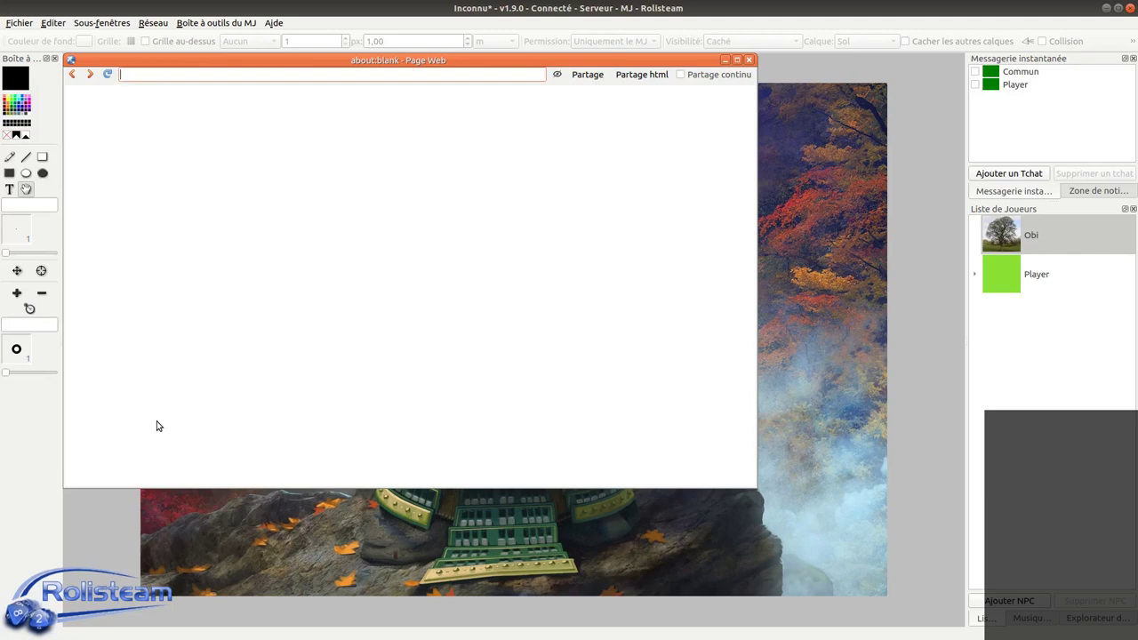
{"action": "left_click", "coordinate": [163, 75]}
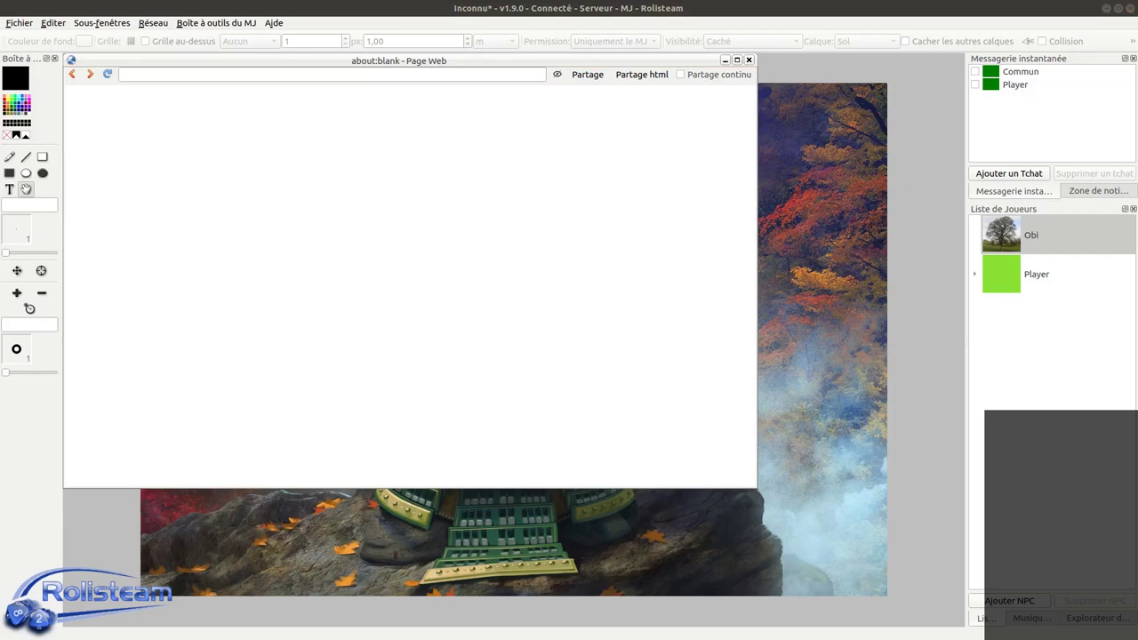
{"action": "left_click", "coordinate": [356, 78]}
{"action": "type", "text": "http://www.rolisteam.org/"}
{"action": "key", "text": "Return"}
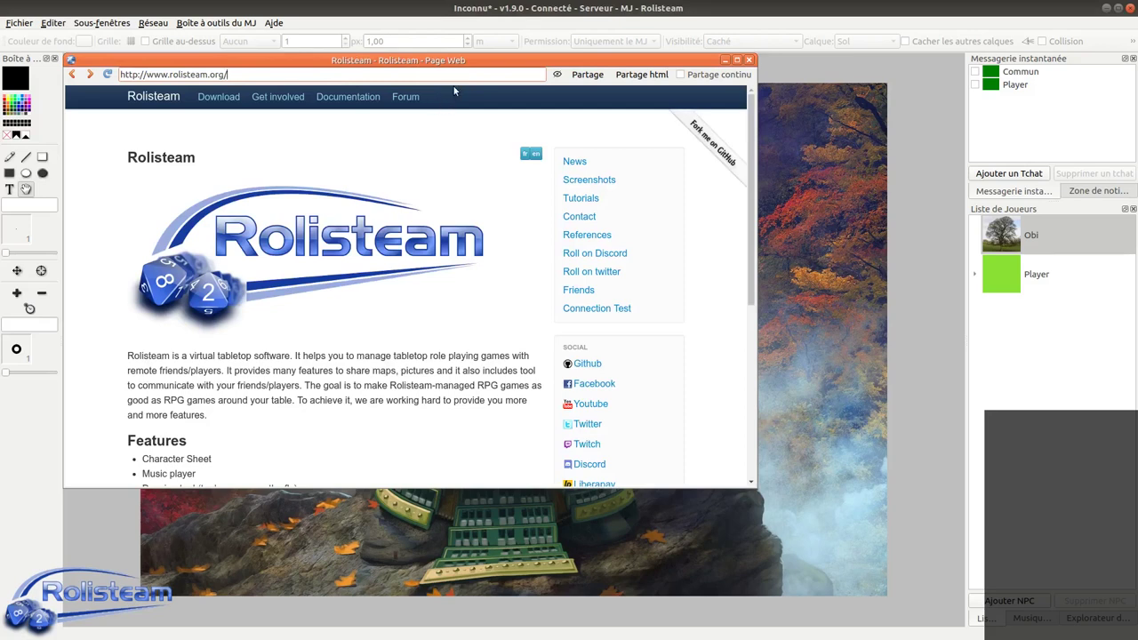
Try masking the web page's address and reveal it again.
{"action": "left_click", "coordinate": [558, 78]}
{"action": "left_click", "coordinate": [557, 78]}
{"action": "left_click", "coordinate": [555, 77]}
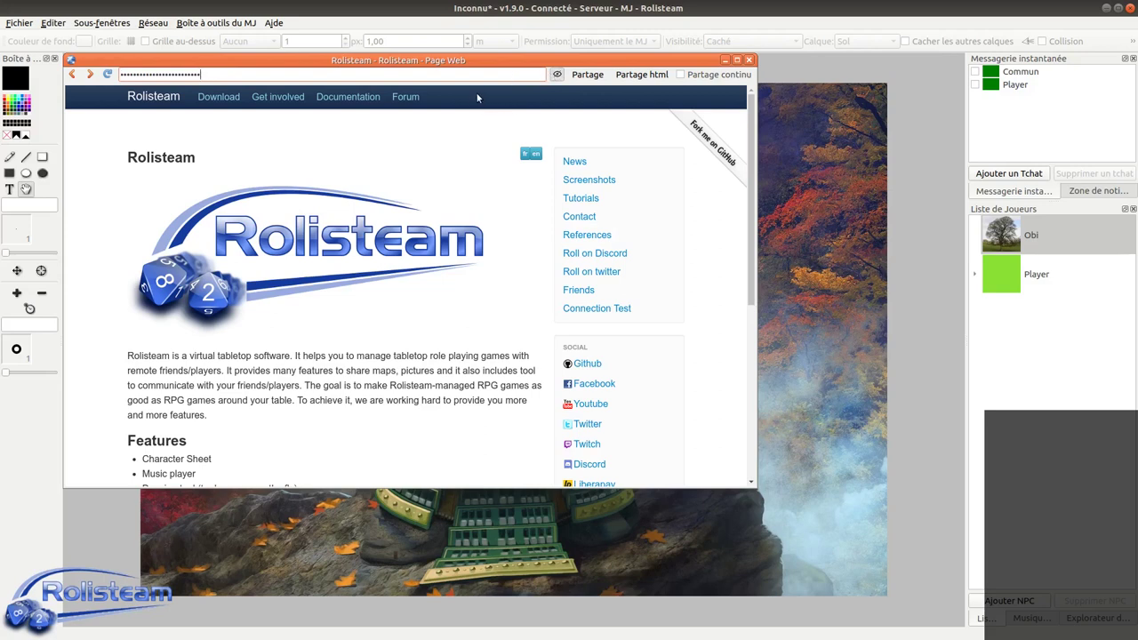
{"action": "left_click", "coordinate": [556, 75]}
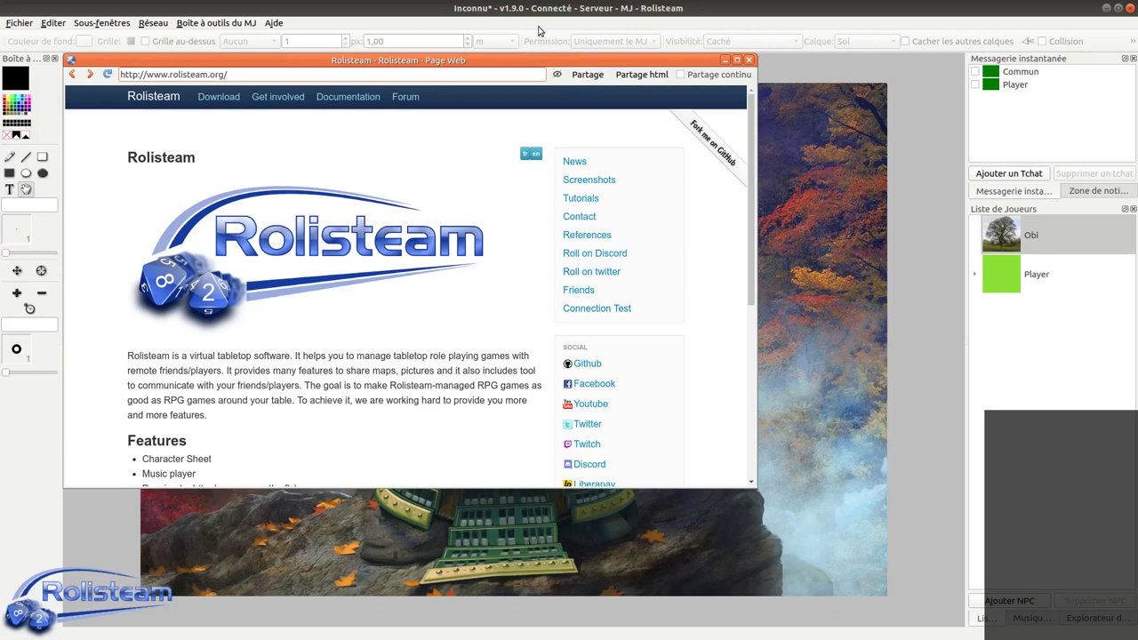
Share the web page with the players and enable continuous sharing (Partage continu).
{"action": "left_click", "coordinate": [587, 74]}
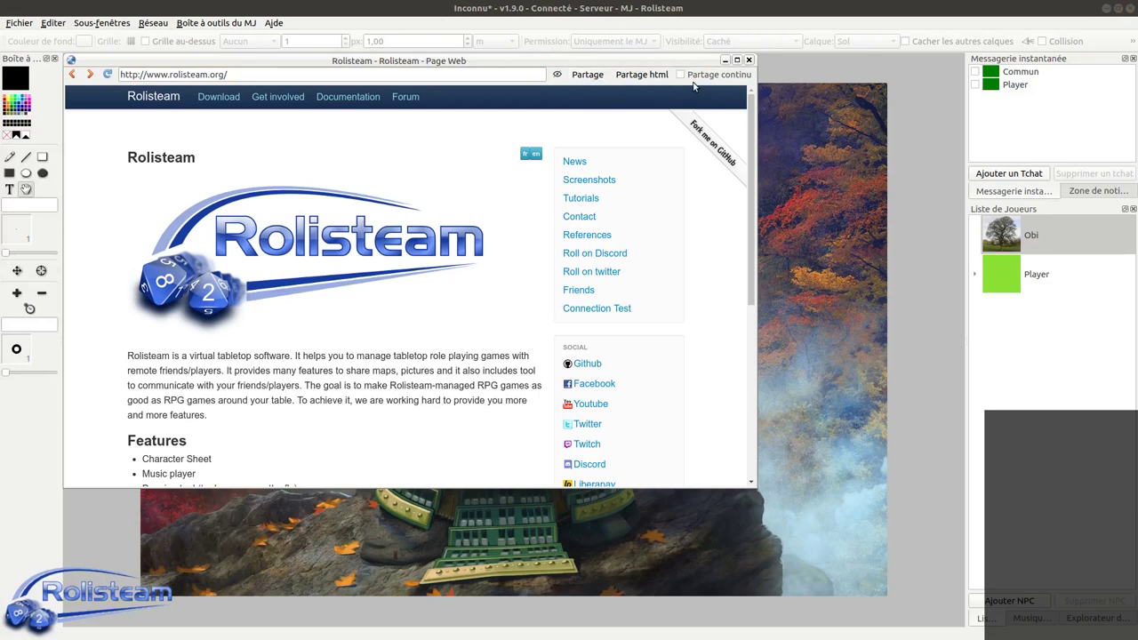
{"action": "left_click", "coordinate": [589, 75]}
{"action": "left_click", "coordinate": [680, 76]}
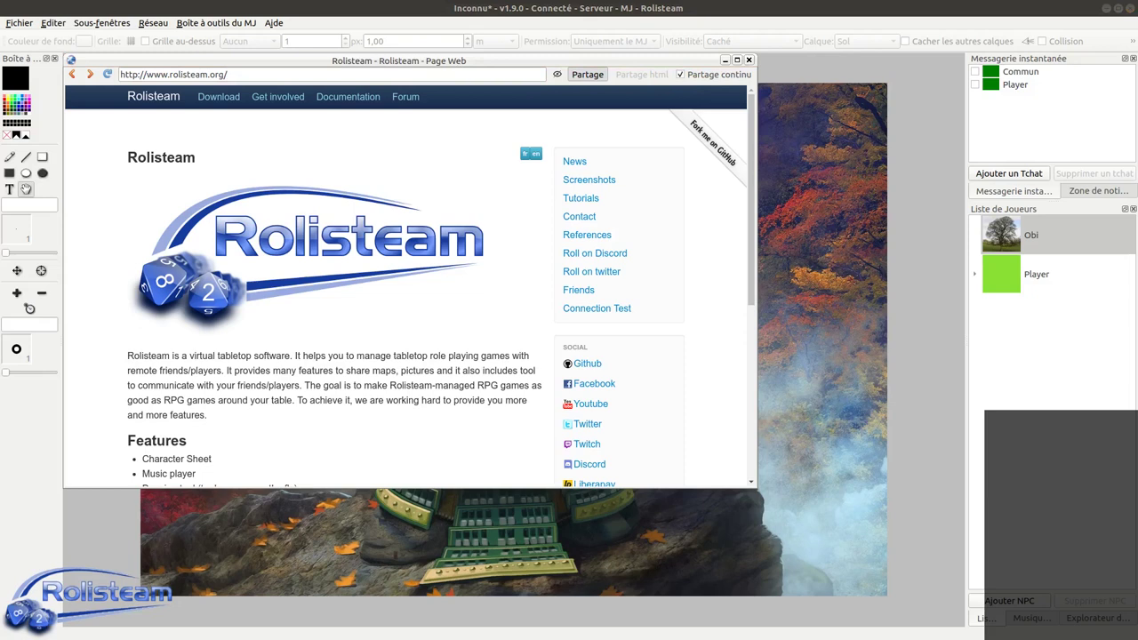
Switch to the player's client window and reposition it and its shared web page to check the shared content.
{"action": "left_click_drag", "start_coordinate": [510, 118], "coordinate": [540, 114]}
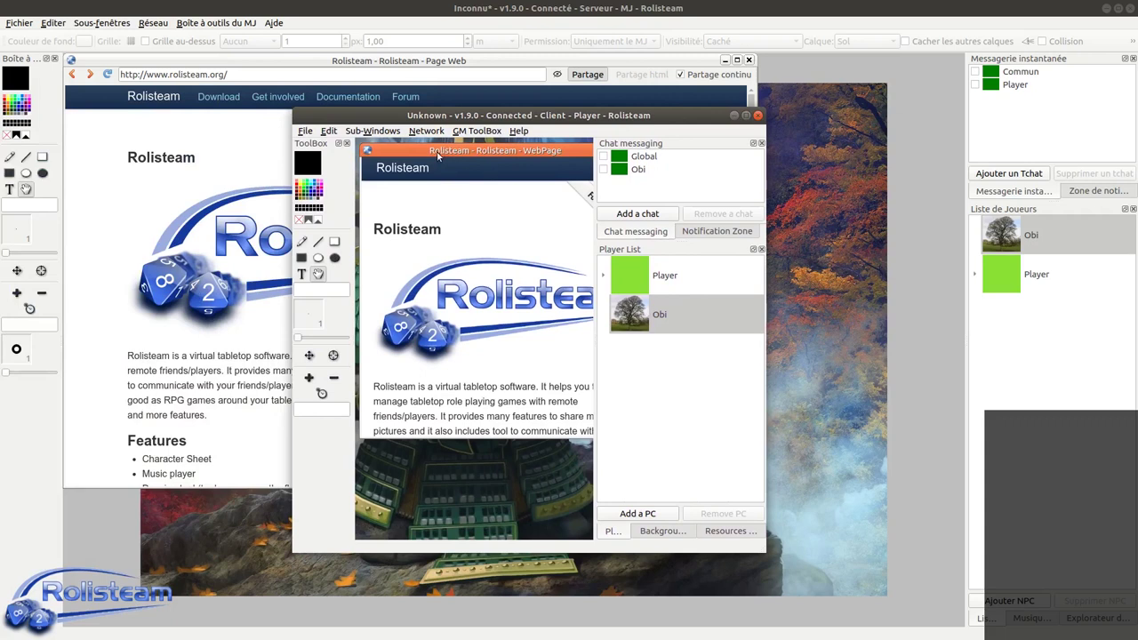
{"action": "left_click_drag", "start_coordinate": [561, 152], "coordinate": [533, 148]}
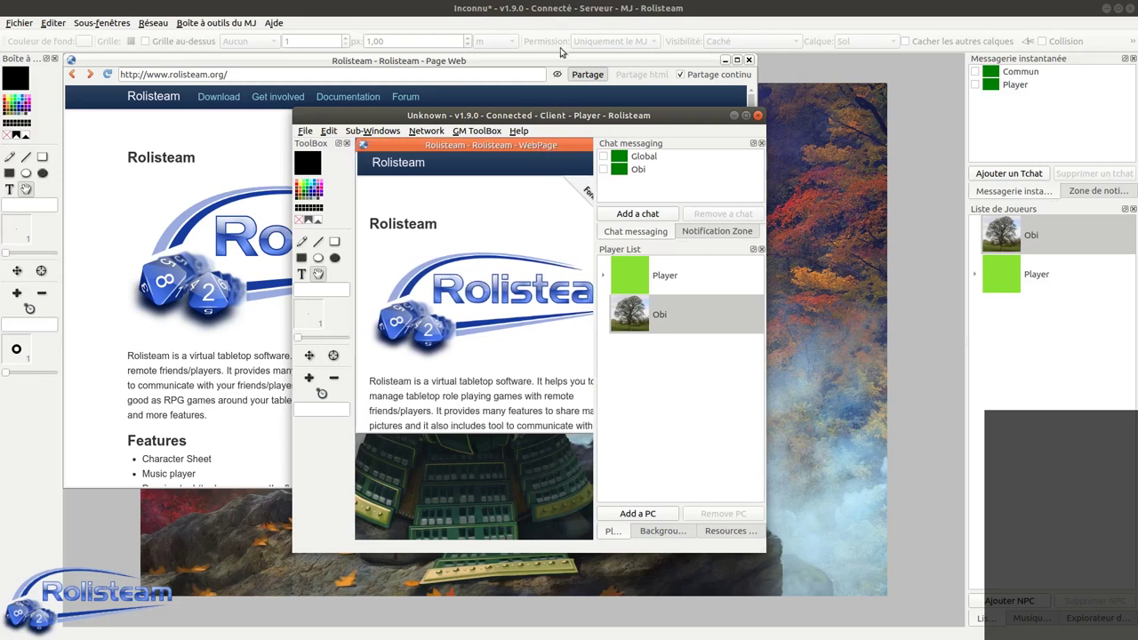
{"action": "left_click", "coordinate": [549, 117]}
{"action": "left_click_drag", "start_coordinate": [549, 116], "coordinate": [552, 111]}
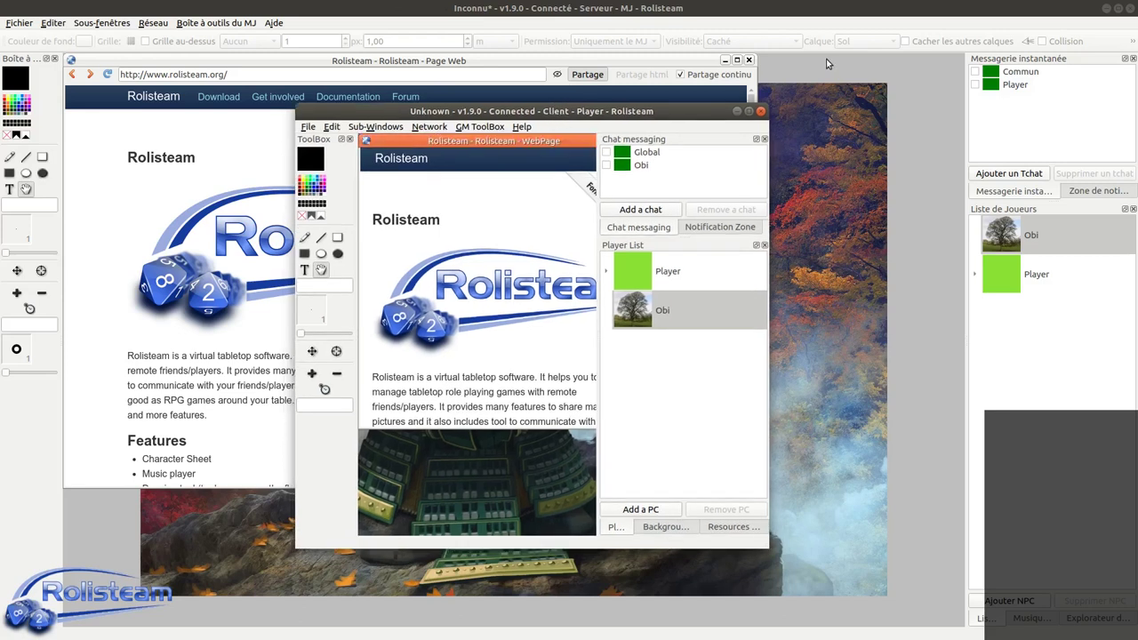
Review which new content types a player can create in the client, and return to the game master window.
{"action": "left_click", "coordinate": [308, 127]}
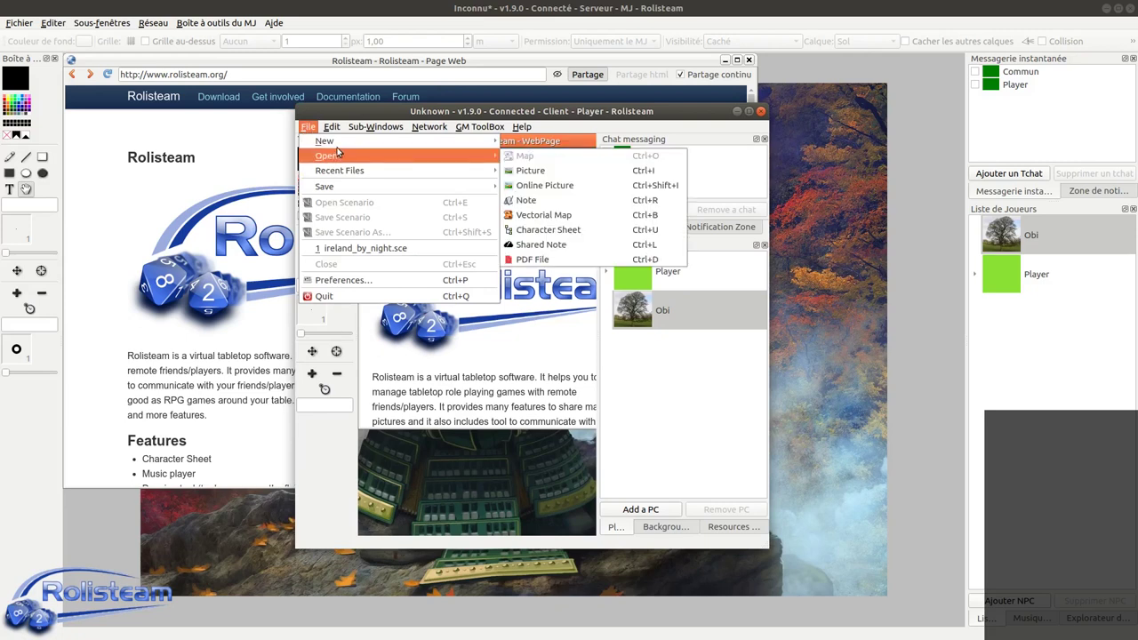
{"action": "mouse_move", "coordinate": [324, 141]}
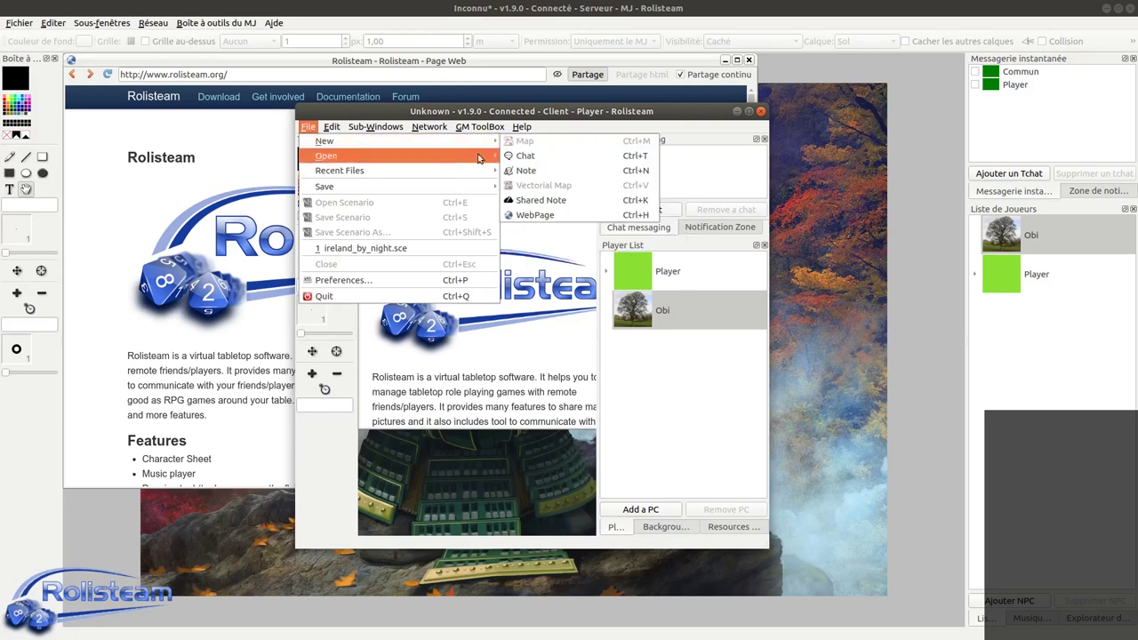
{"action": "left_click", "coordinate": [560, 222]}
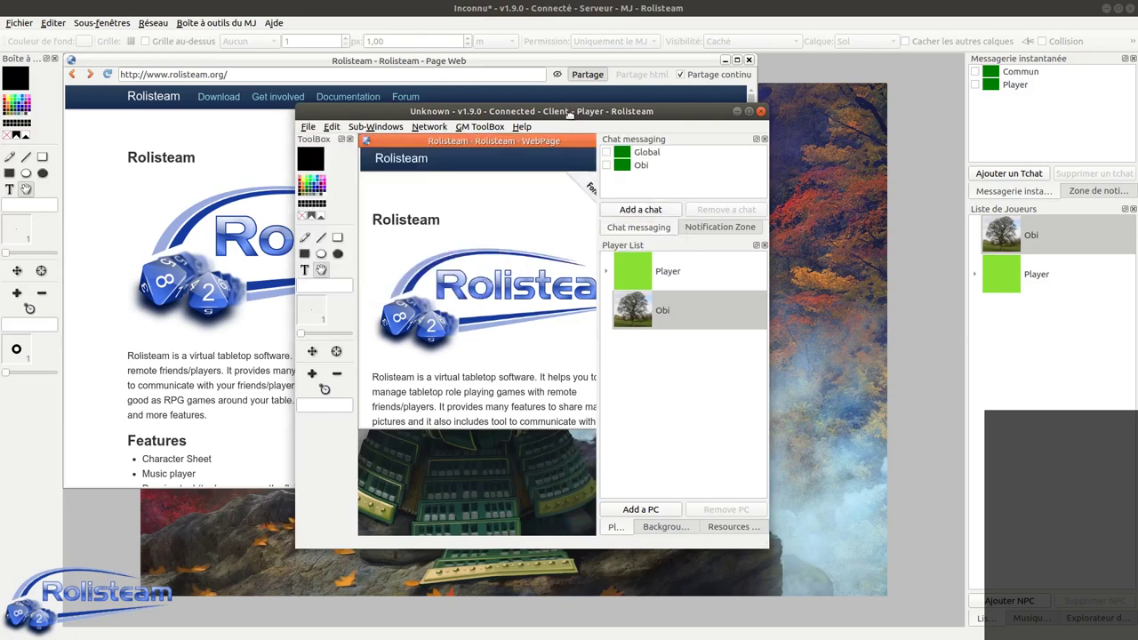
{"action": "key", "text": "alt+Tab"}
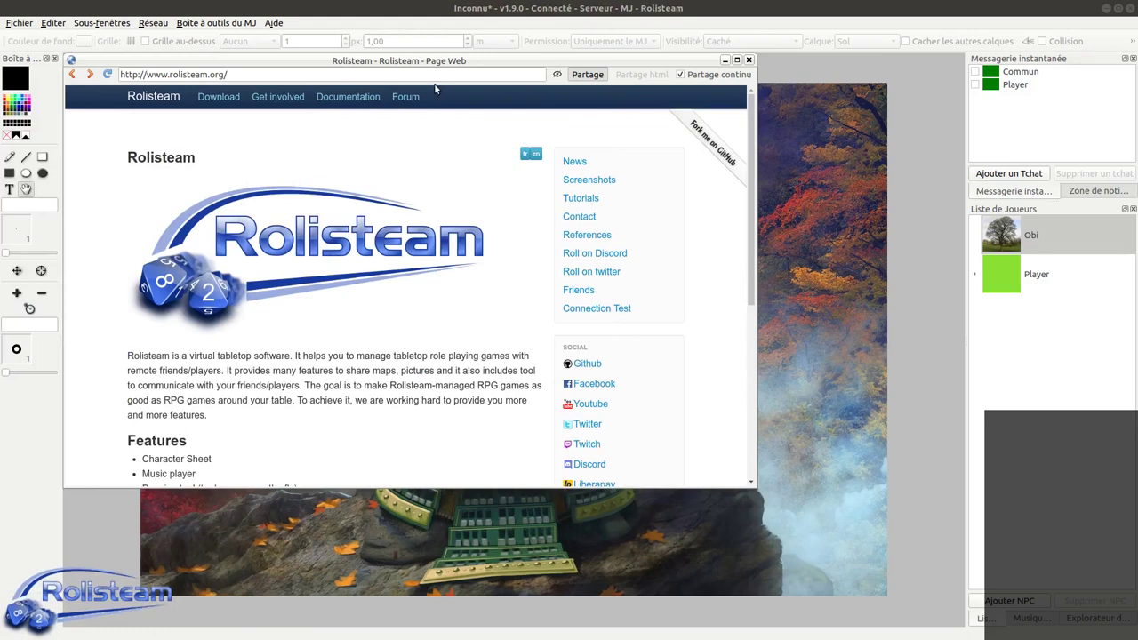
Open the site's Screenshots page in the shared web page and compare it with the player's client window.
{"action": "left_click", "coordinate": [584, 181]}
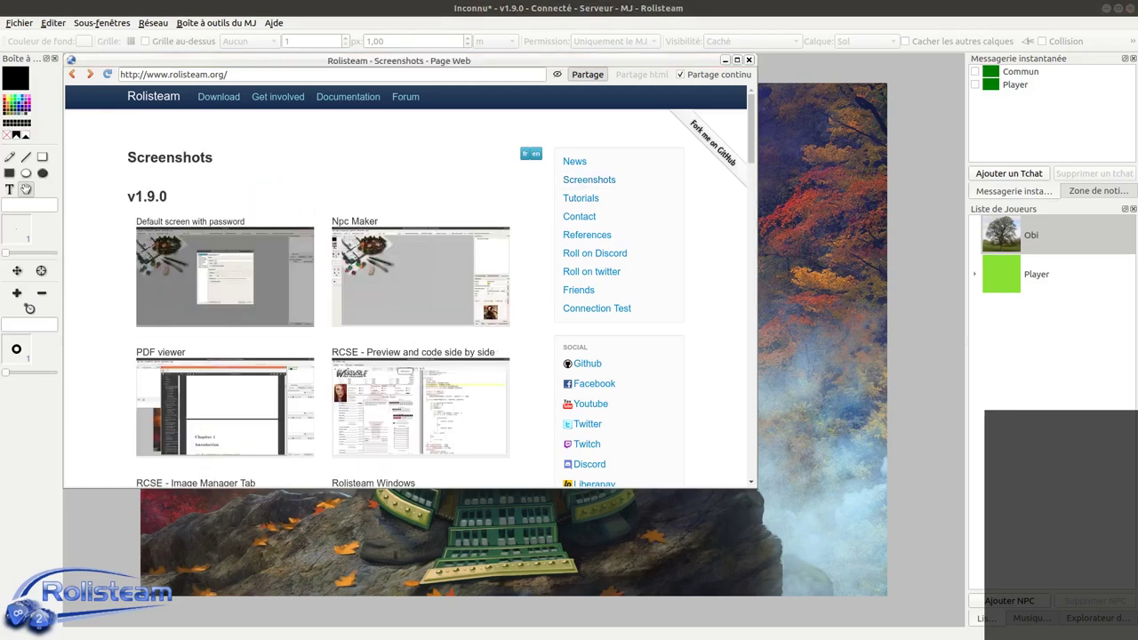
{"action": "left_click_drag", "start_coordinate": [397, 117], "coordinate": [457, 124]}
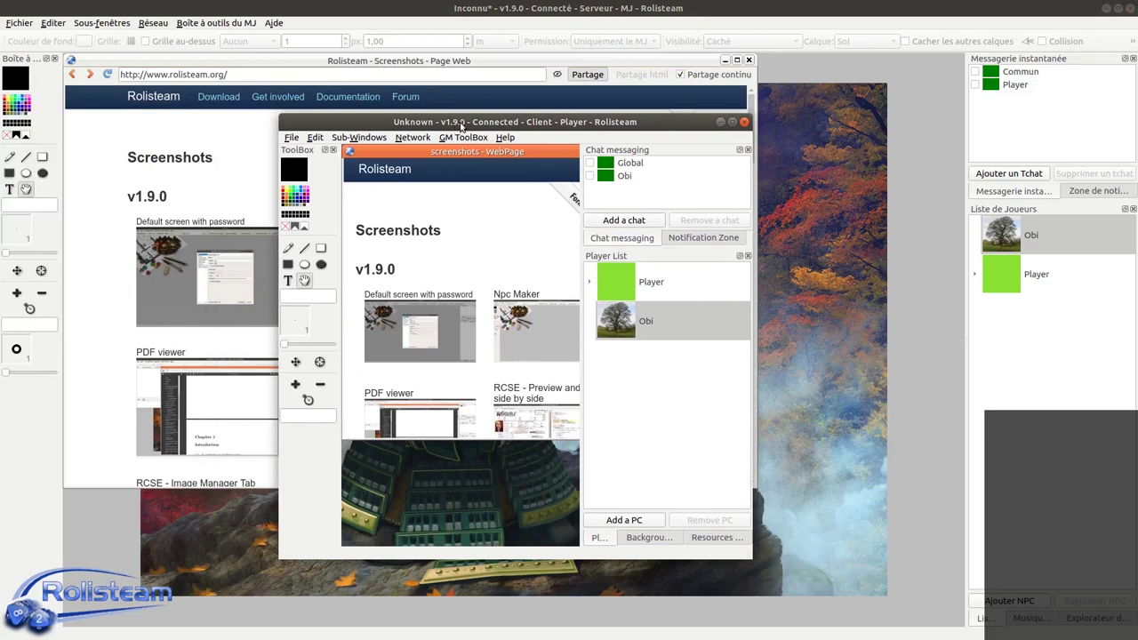
{"action": "left_click_drag", "start_coordinate": [462, 125], "coordinate": [415, 125]}
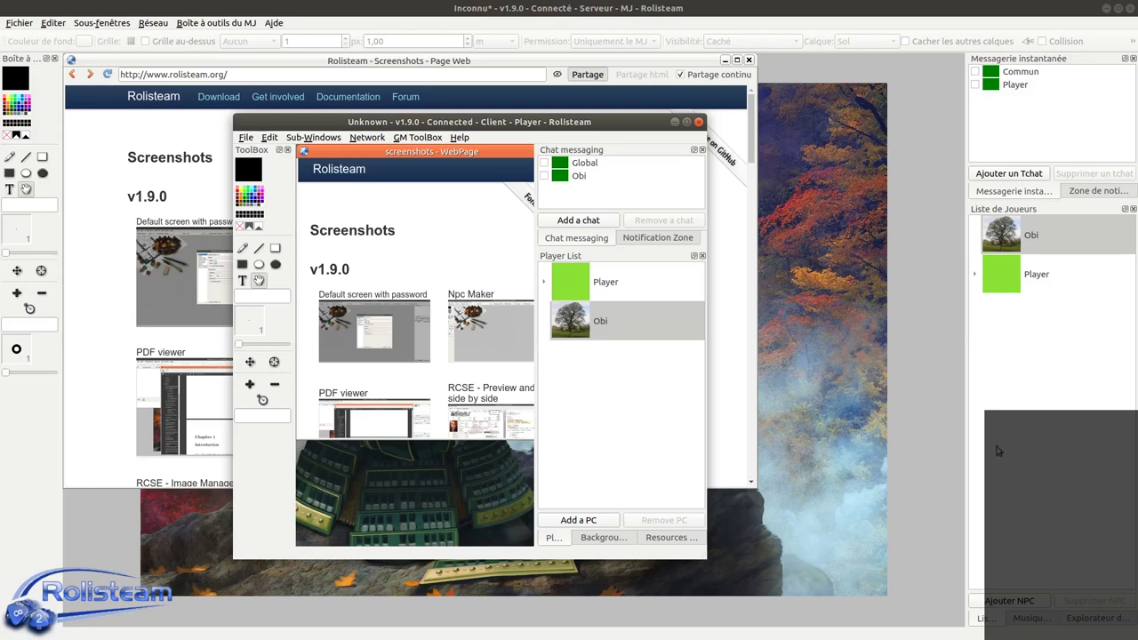
{"action": "middle_click", "coordinate": [627, 127]}
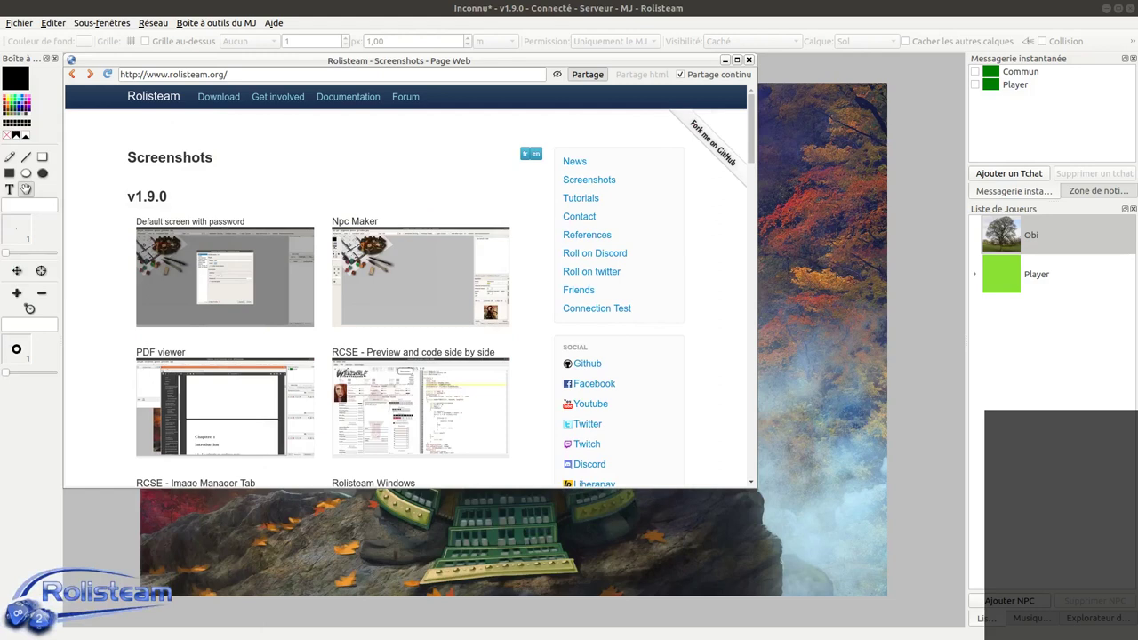
Minimize the web page window, and open the 01_personnages PDF in a taller window.
{"action": "left_click", "coordinate": [725, 61]}
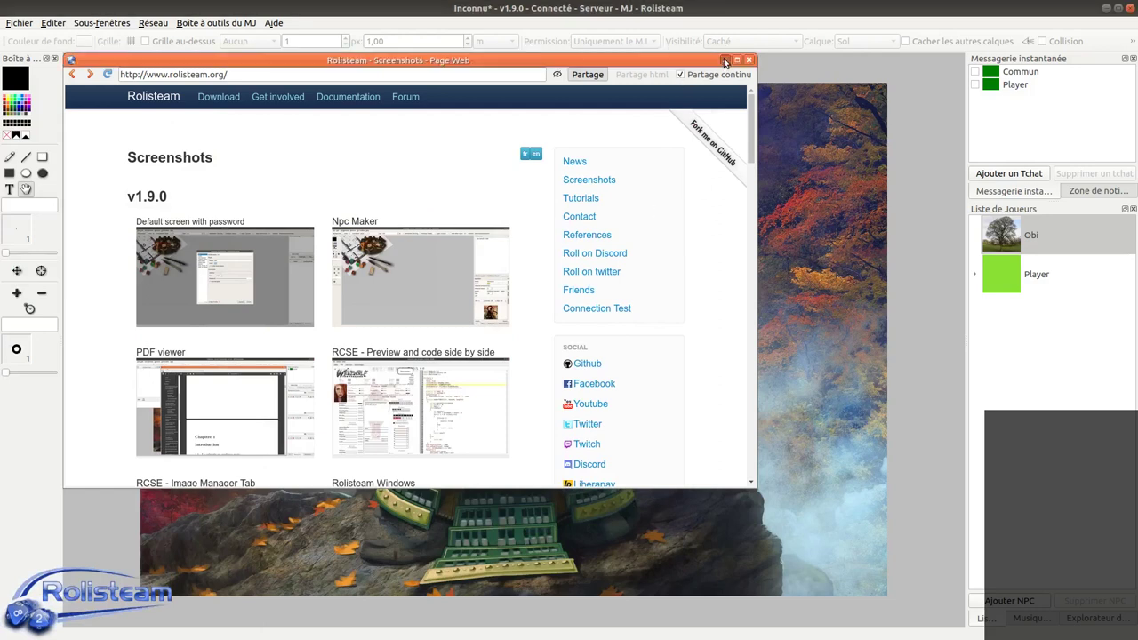
{"action": "left_click", "coordinate": [724, 59]}
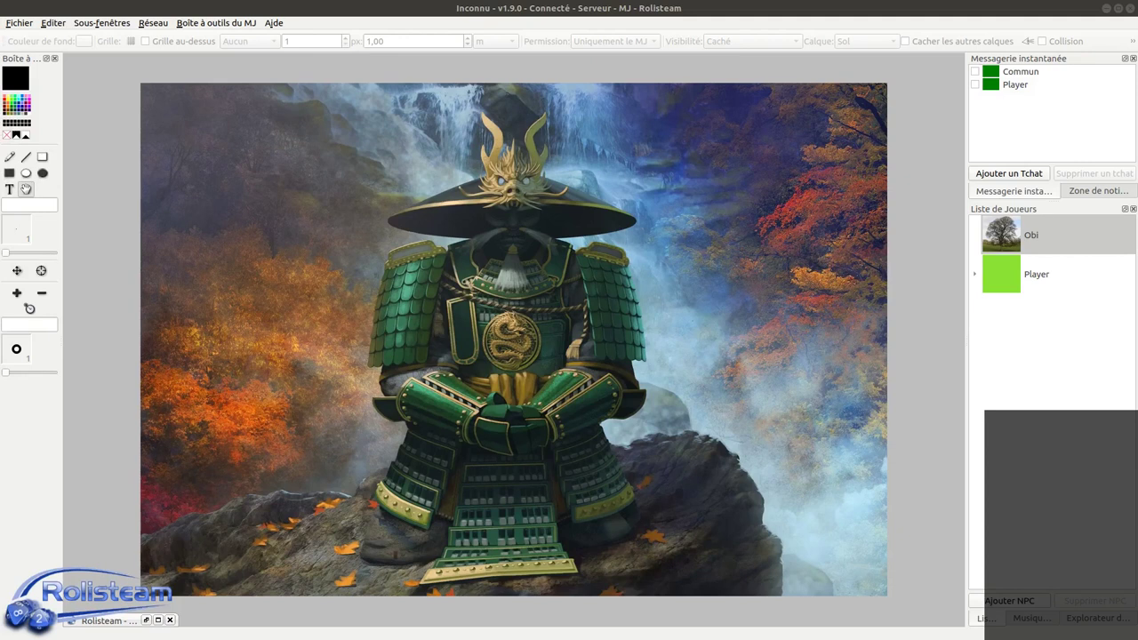
{"action": "left_click_drag", "start_coordinate": [444, 238], "coordinate": [465, 592]}
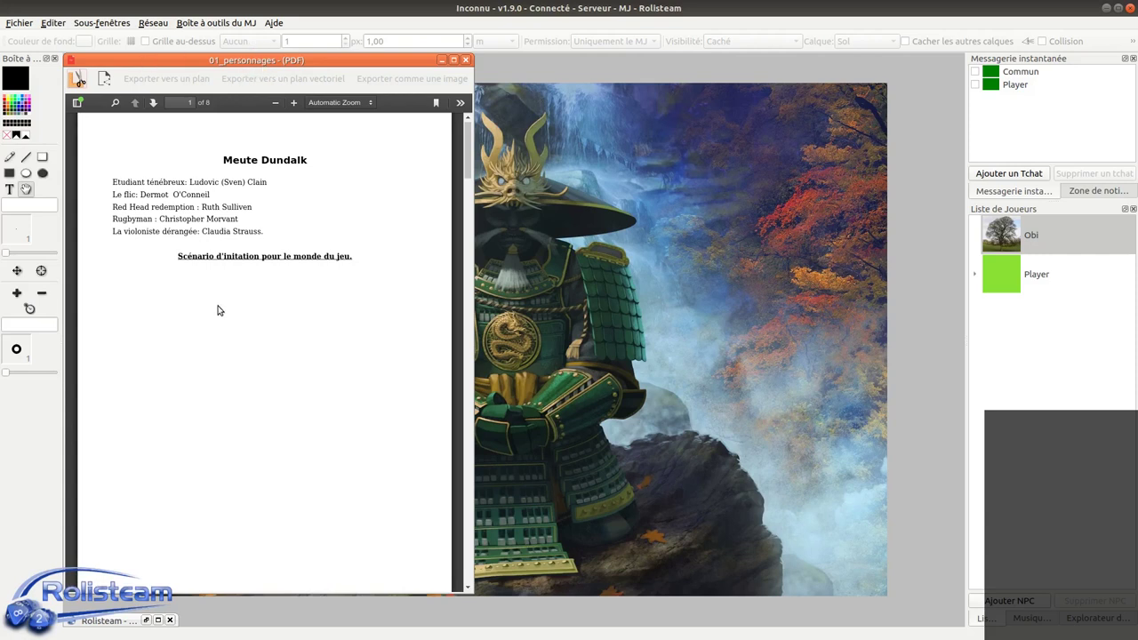
Browse through the pages of the 01_personnages PDF, return to its first page, and activate its cropping tool.
{"action": "scroll", "coordinate": [267, 240], "scroll_direction": "down", "scroll_amount": 20}
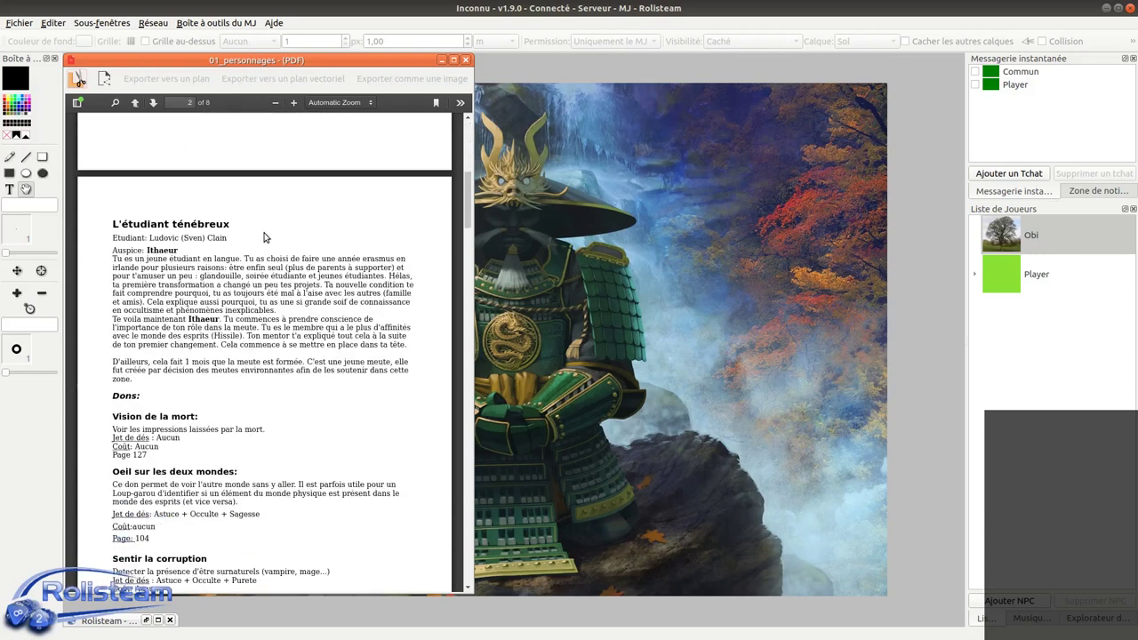
{"action": "scroll", "coordinate": [271, 231], "scroll_direction": "down", "scroll_amount": 20}
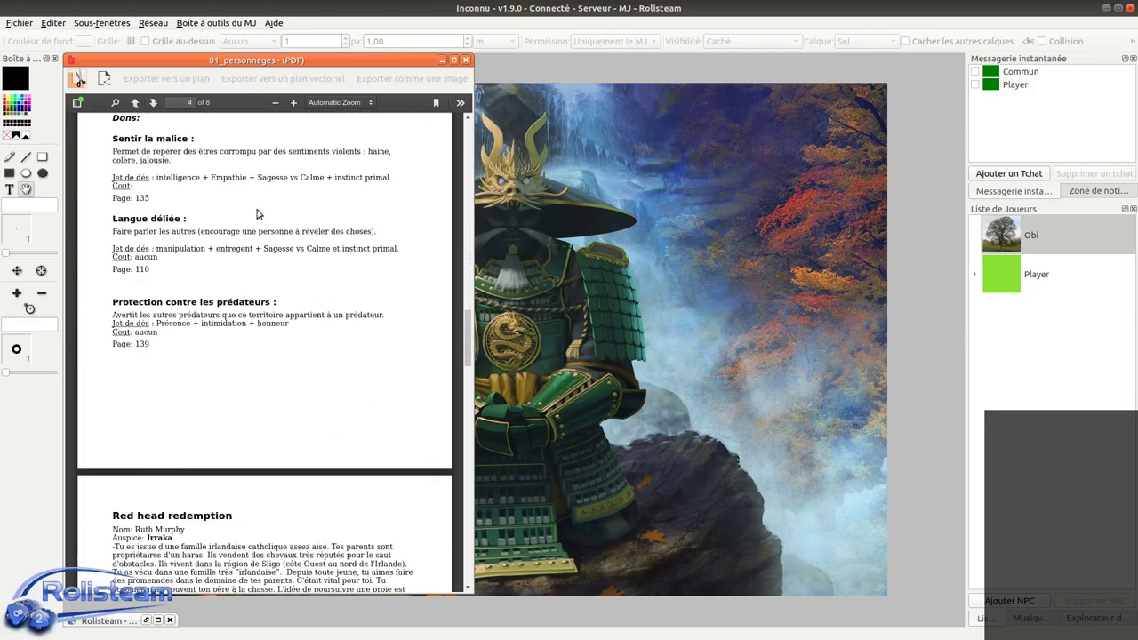
{"action": "scroll", "coordinate": [248, 200], "scroll_direction": "down", "scroll_amount": 20}
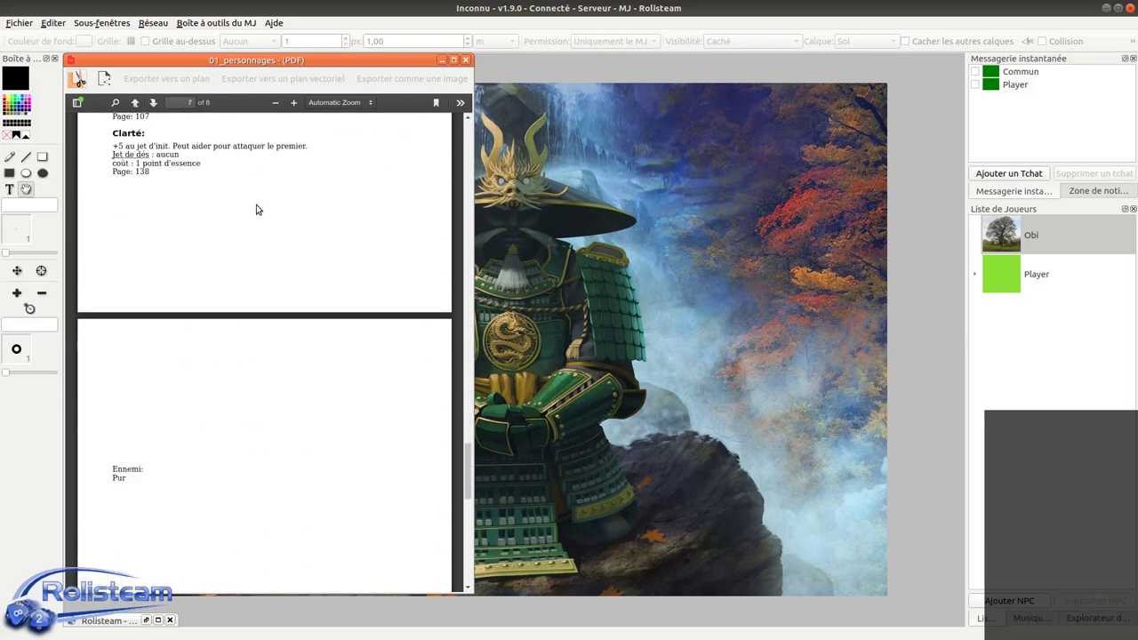
{"action": "scroll", "coordinate": [255, 195], "scroll_direction": "up", "scroll_amount": 20}
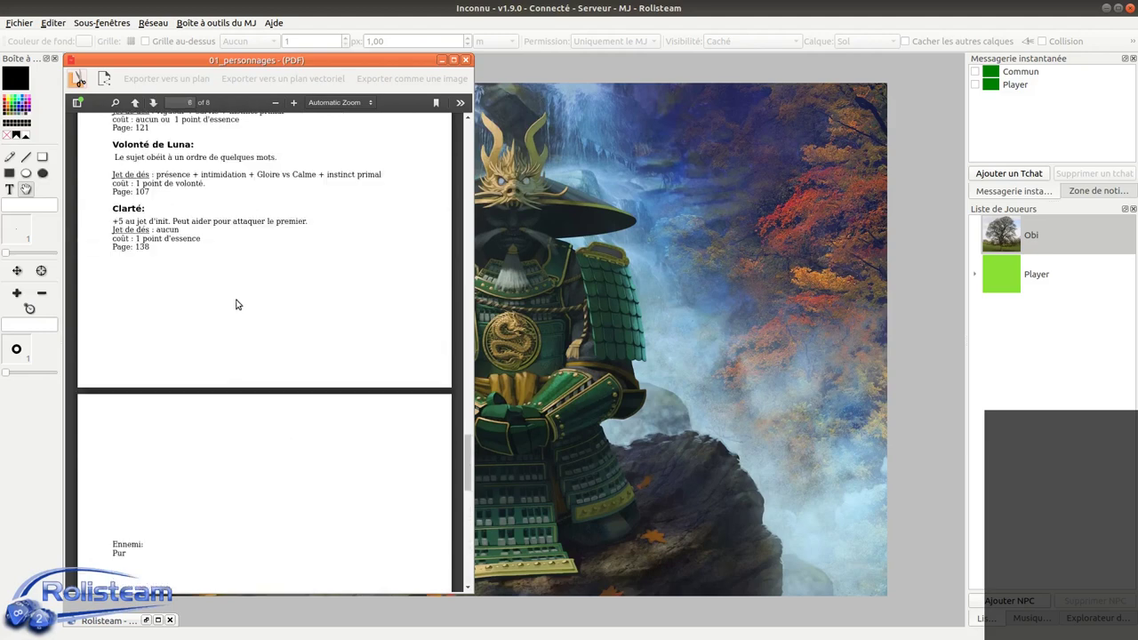
{"action": "scroll", "coordinate": [276, 294], "scroll_direction": "up", "scroll_amount": 20}
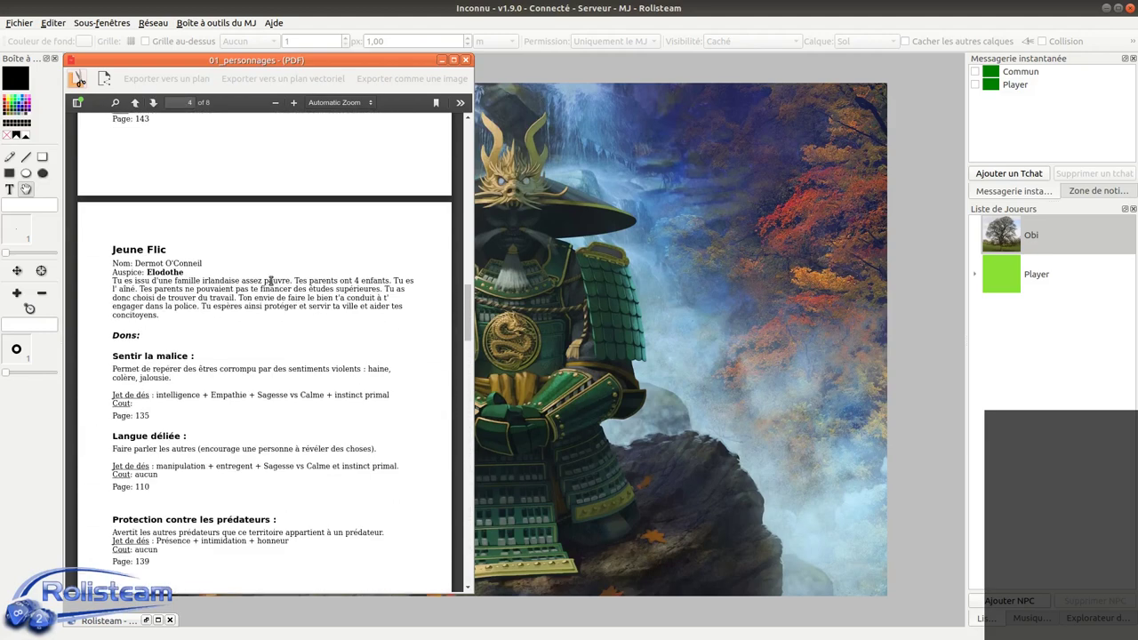
{"action": "scroll", "coordinate": [274, 244], "scroll_direction": "up", "scroll_amount": 15}
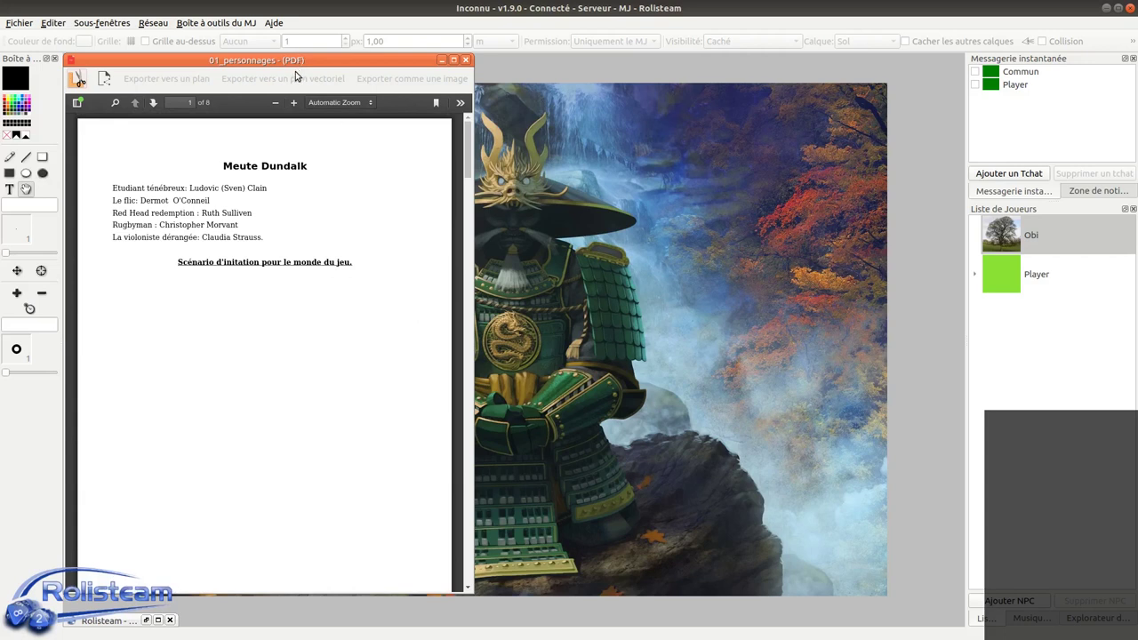
{"action": "left_click", "coordinate": [77, 82]}
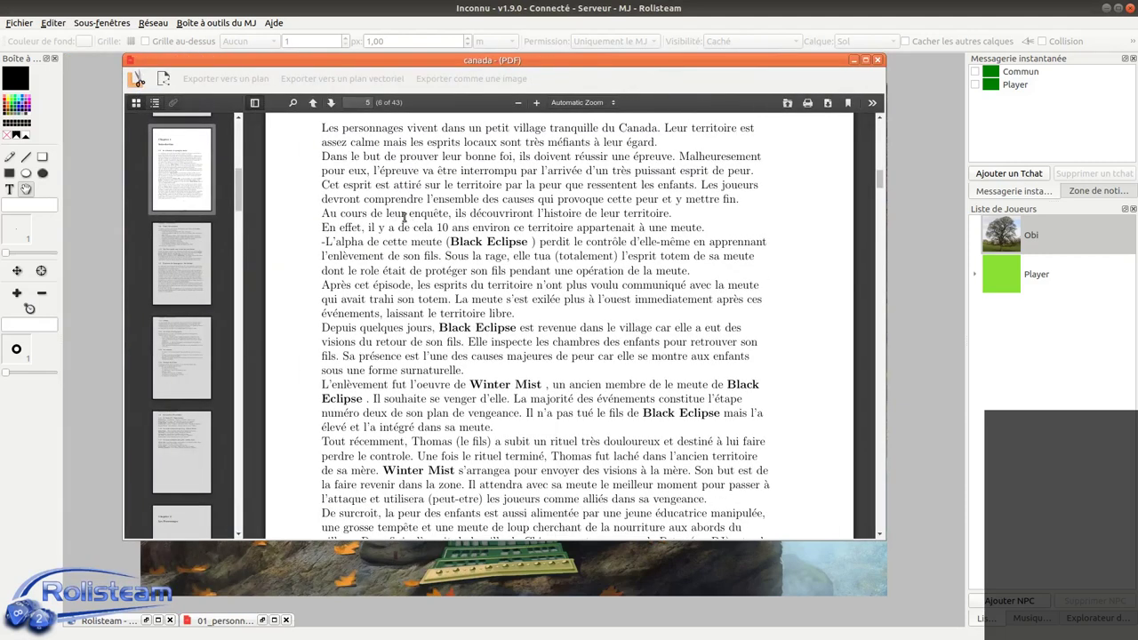
Hide the thumbnail sidebar in the canada PDF and go to the Figure 3.2 picture on page 23.
{"action": "left_click", "coordinate": [255, 103]}
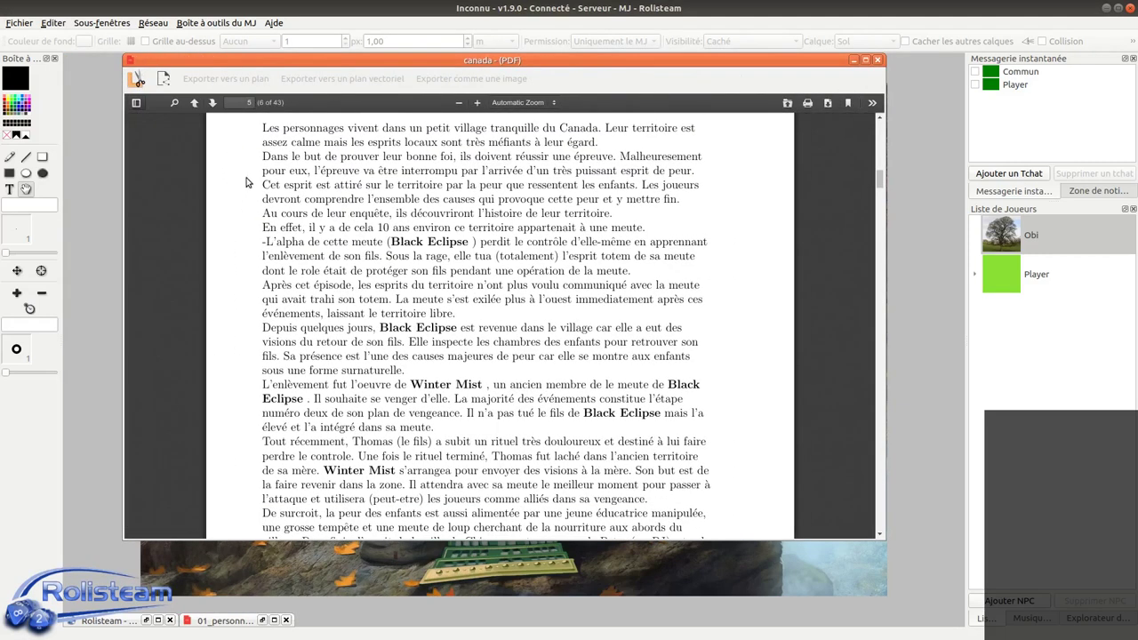
{"action": "scroll", "coordinate": [249, 183], "scroll_direction": "down", "scroll_amount": 5}
{"action": "left_click_drag", "start_coordinate": [886, 178], "coordinate": [842, 341]}
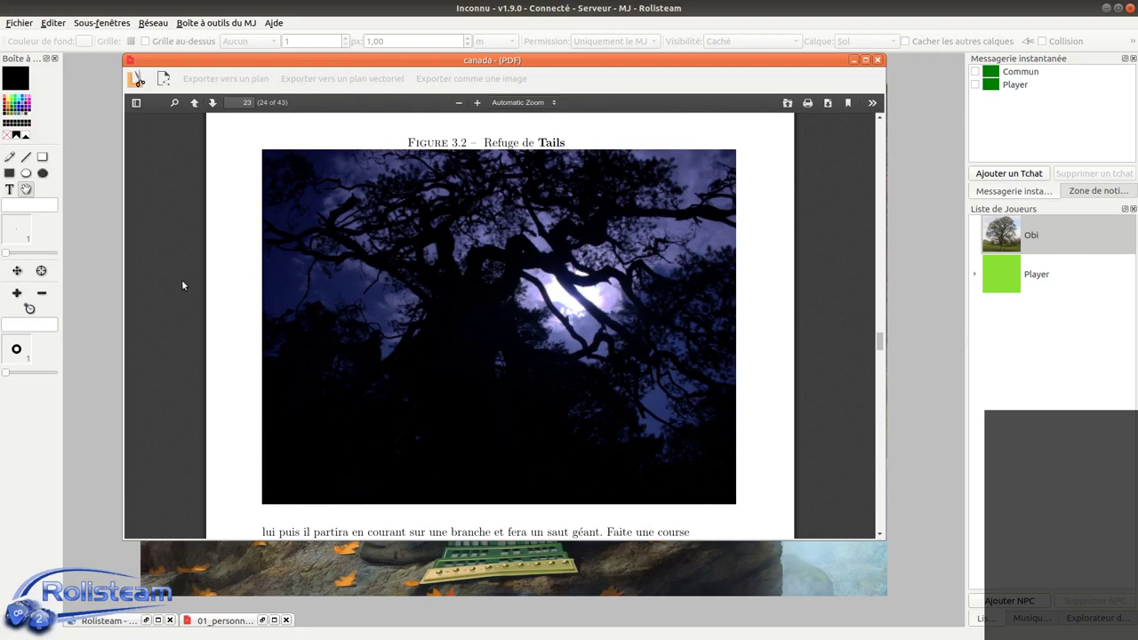
Enable cropping in the canada PDF and fit the selection frame around the Figure 3.2 tree picture.
{"action": "left_click", "coordinate": [136, 80]}
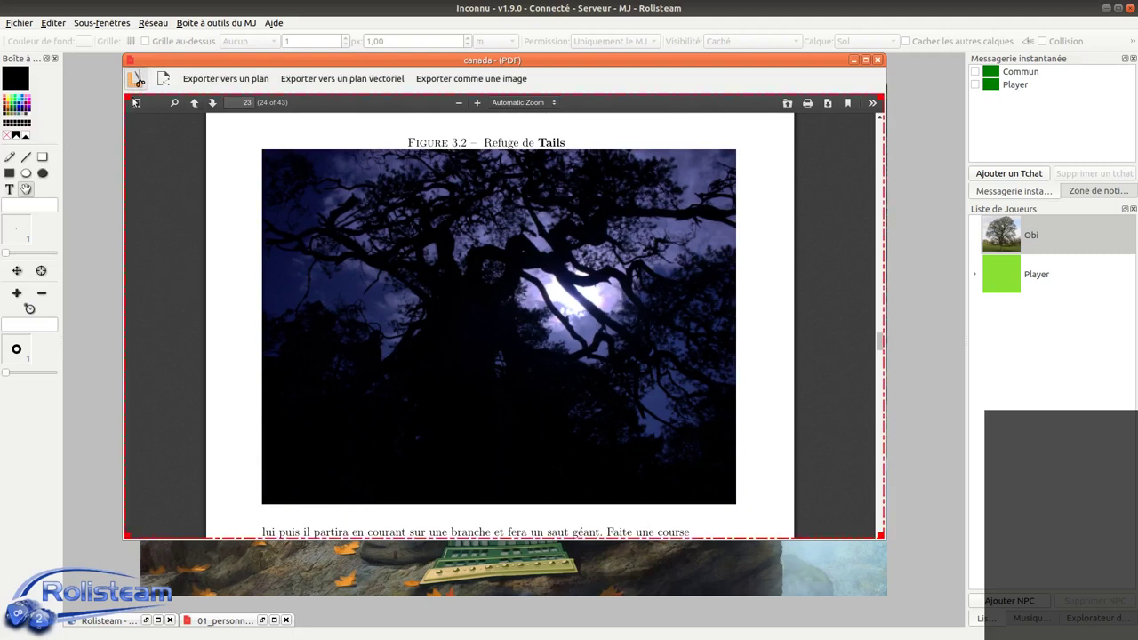
{"action": "left_click_drag", "start_coordinate": [132, 101], "coordinate": [260, 149]}
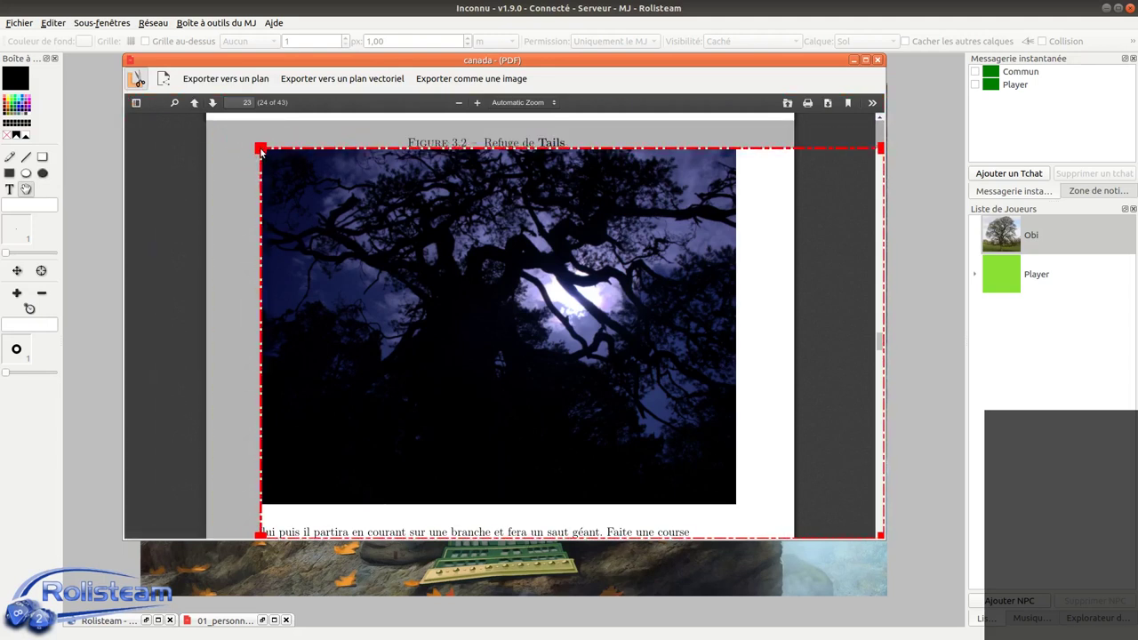
{"action": "left_click_drag", "start_coordinate": [882, 532], "coordinate": [737, 517]}
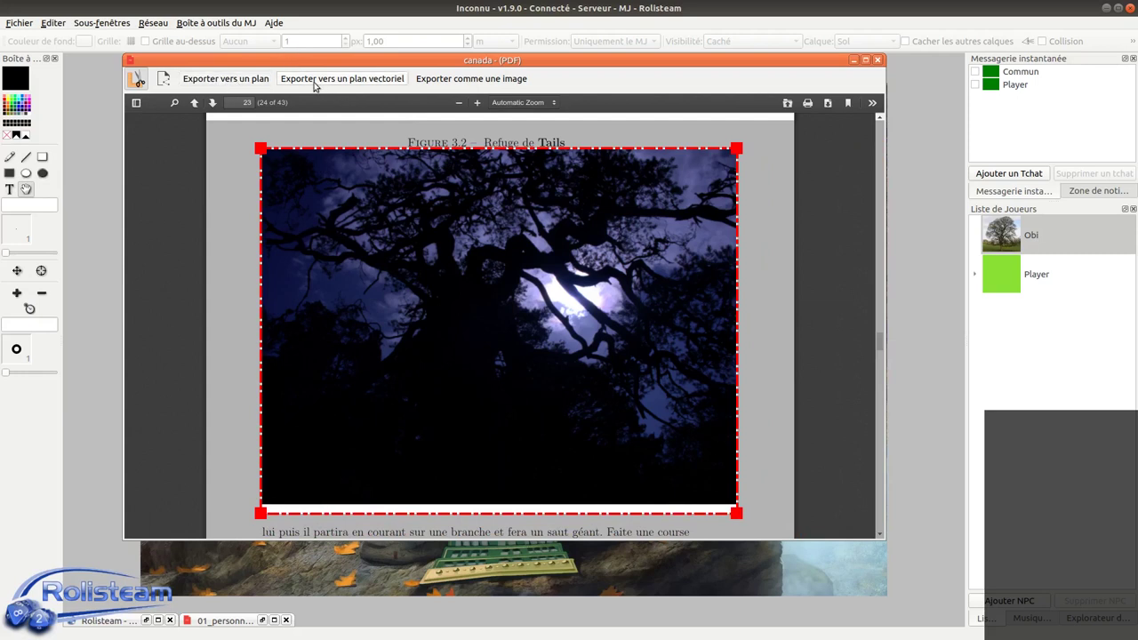
Export the cropped area as an image, and reposition the exported image window over the lower part of the PDF.
{"action": "left_click", "coordinate": [457, 80]}
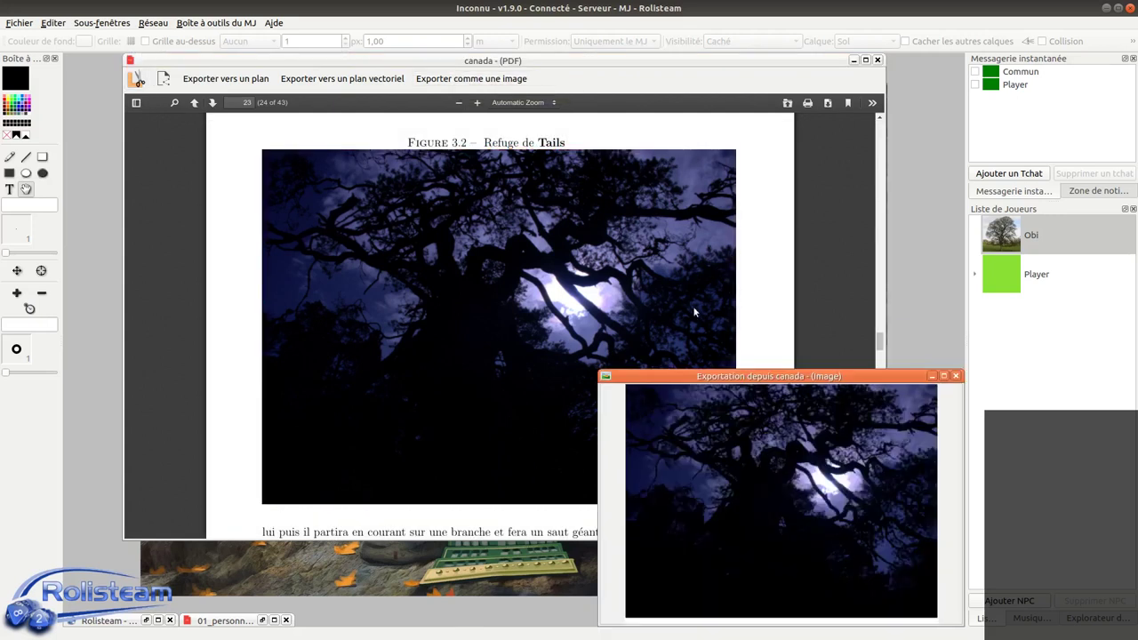
{"action": "left_click_drag", "start_coordinate": [706, 375], "coordinate": [669, 253]}
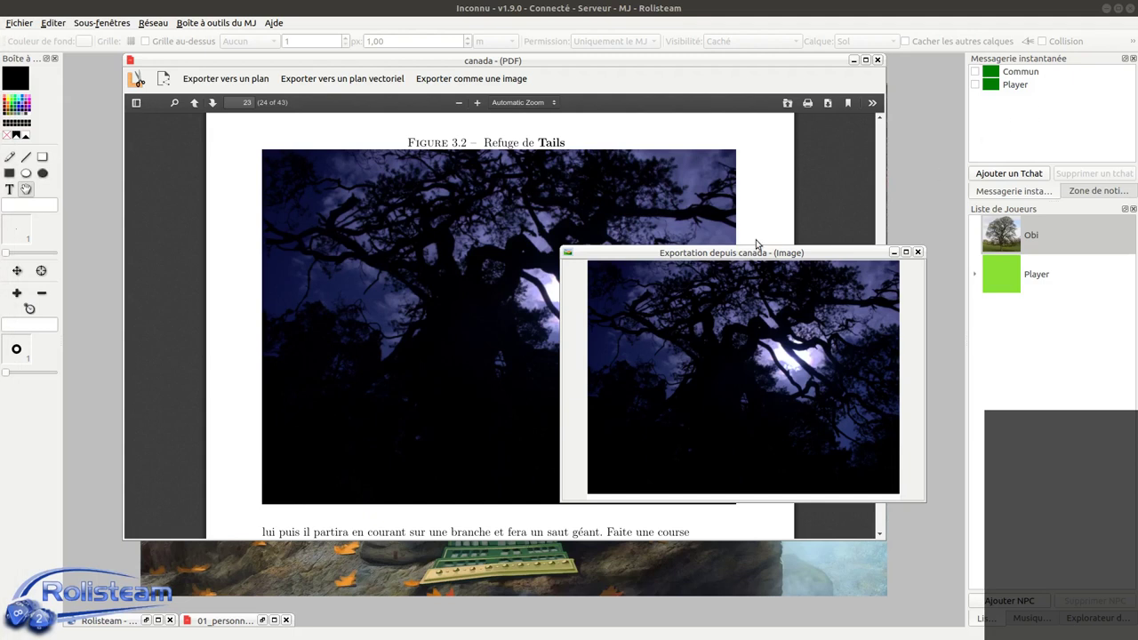
{"action": "left_click_drag", "start_coordinate": [739, 255], "coordinate": [689, 359]}
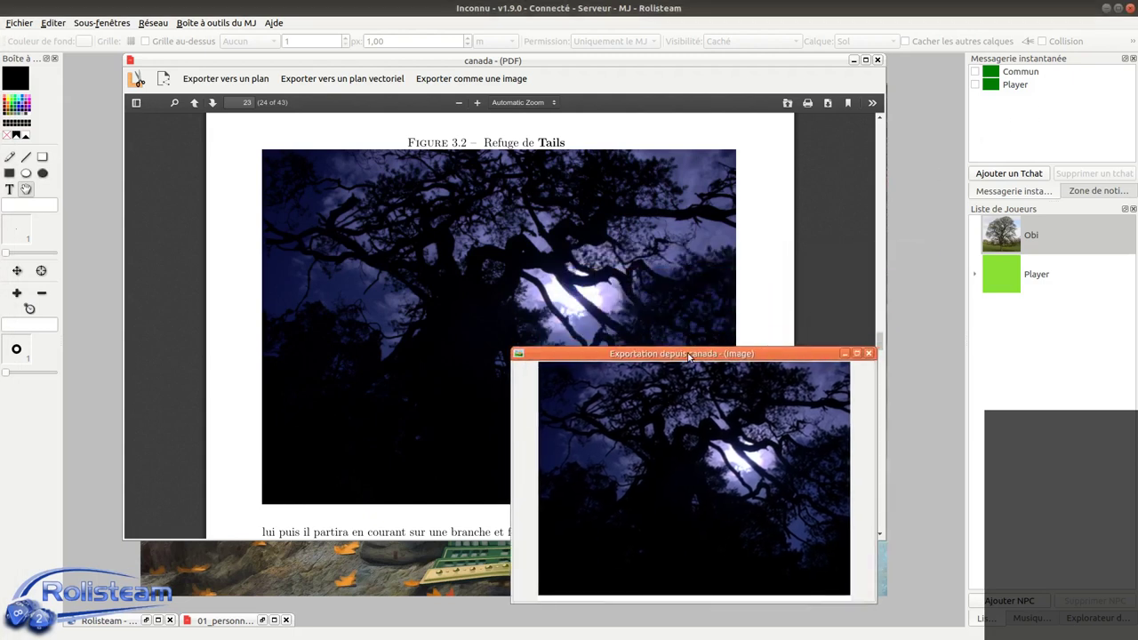
Share the canada PDF with the players, agreeing to continue despite the possible file size.
{"action": "left_click", "coordinate": [317, 142]}
{"action": "left_click", "coordinate": [163, 80]}
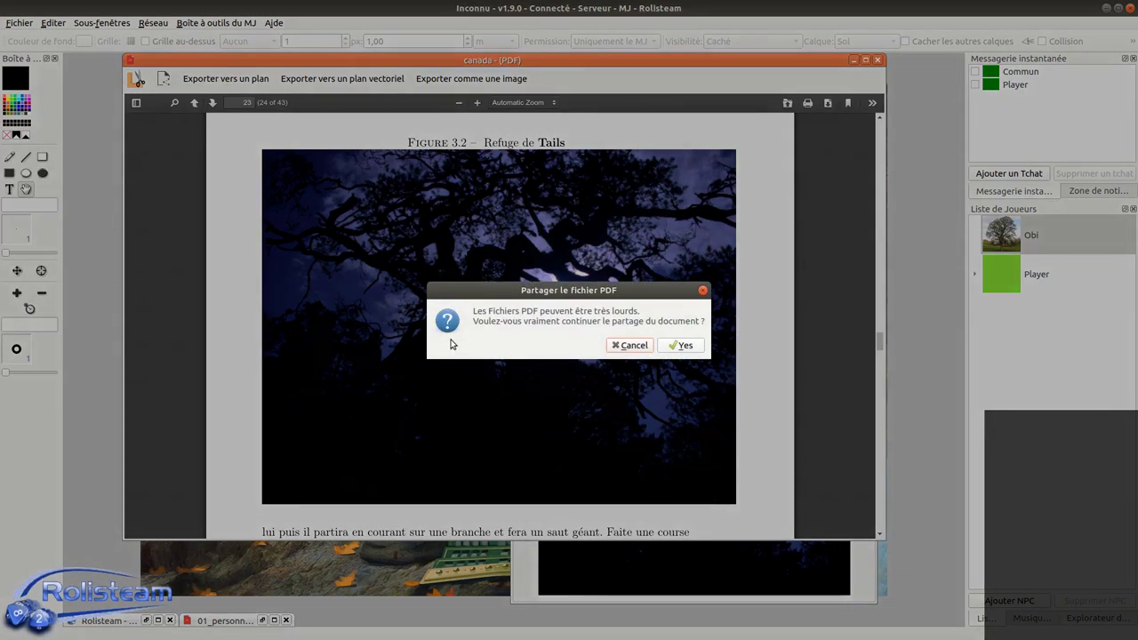
{"action": "left_click", "coordinate": [677, 346]}
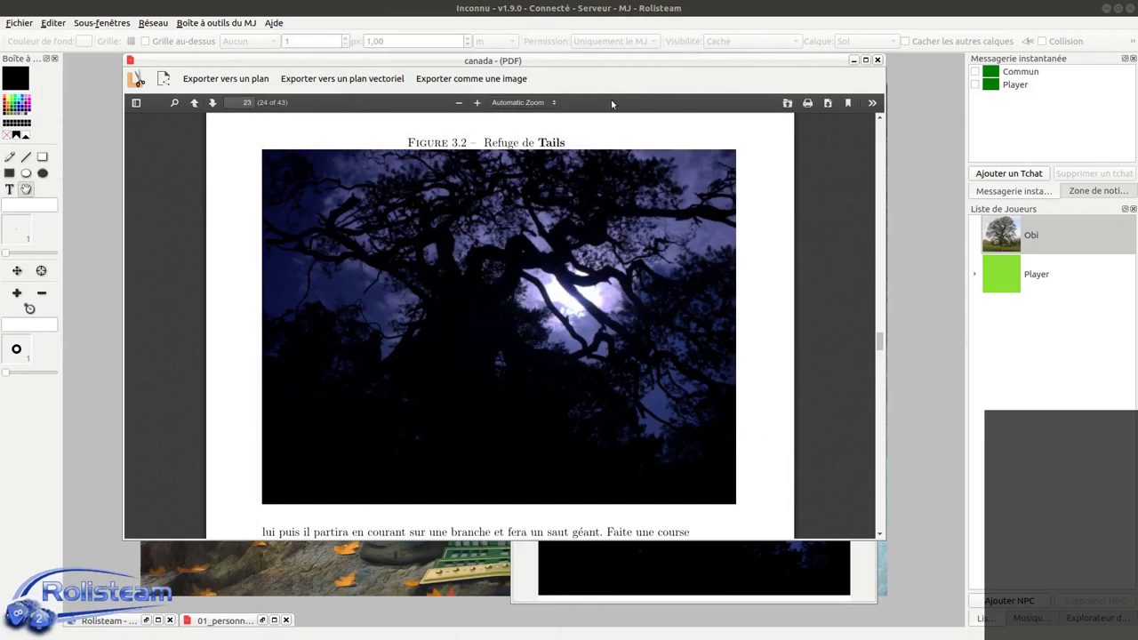
Minimize the canada PDF window and close the image exported from it.
{"action": "left_click", "coordinate": [853, 60]}
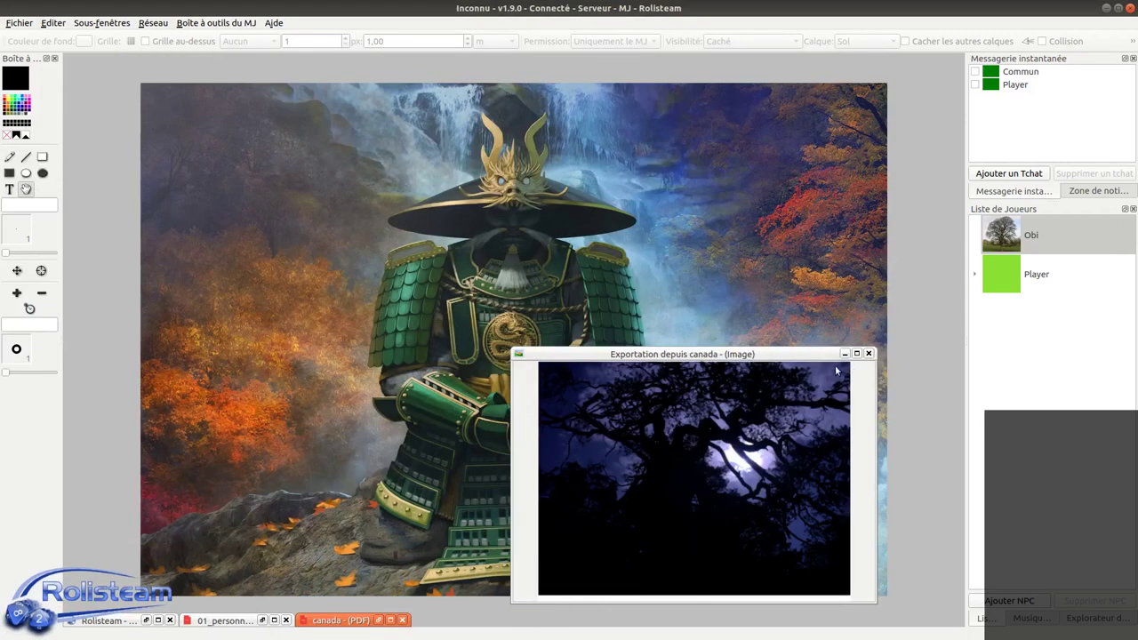
{"action": "left_click", "coordinate": [868, 353]}
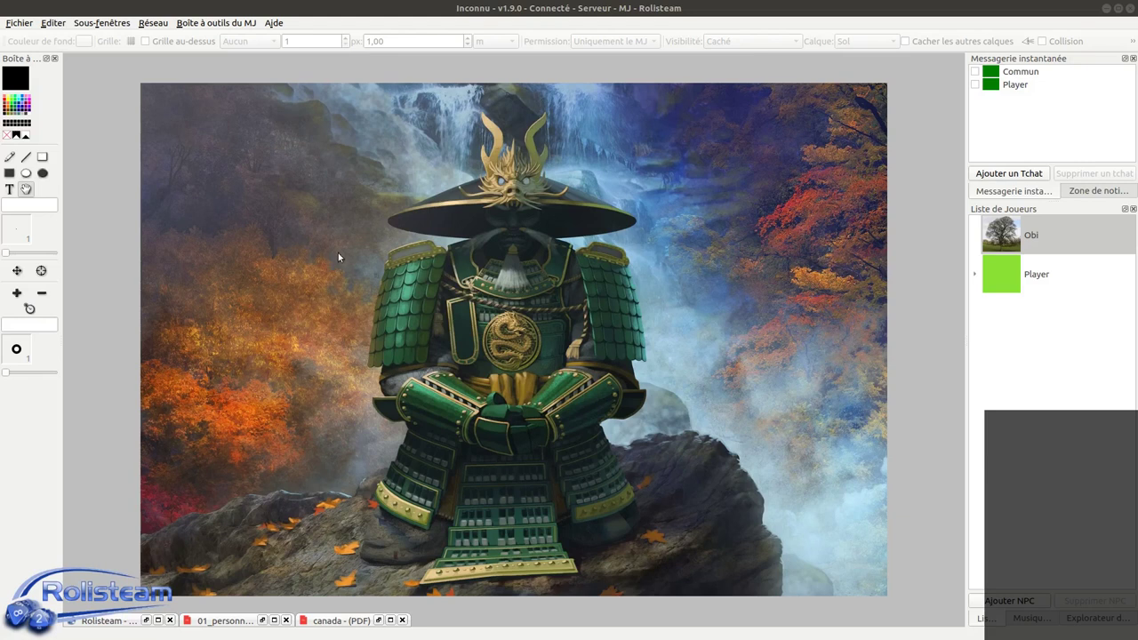
Create a new shared note (Notes partagées), enlarge its window, and adjust the split between text and permissions.
{"action": "left_click", "coordinate": [18, 22]}
{"action": "mouse_move", "coordinate": [24, 38]}
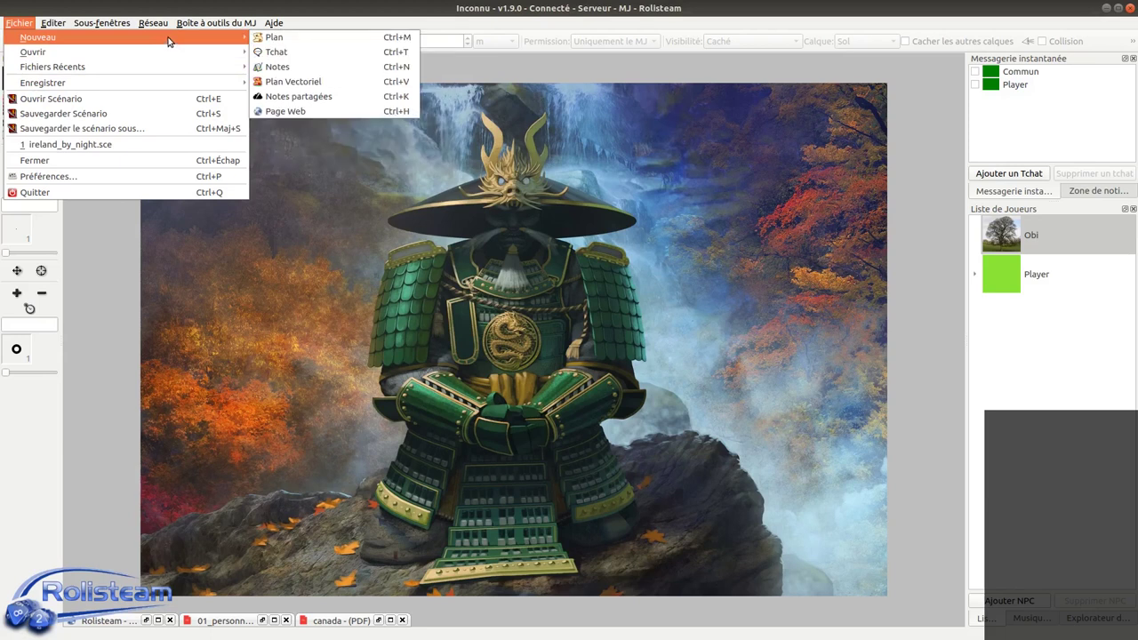
{"action": "left_click", "coordinate": [341, 96]}
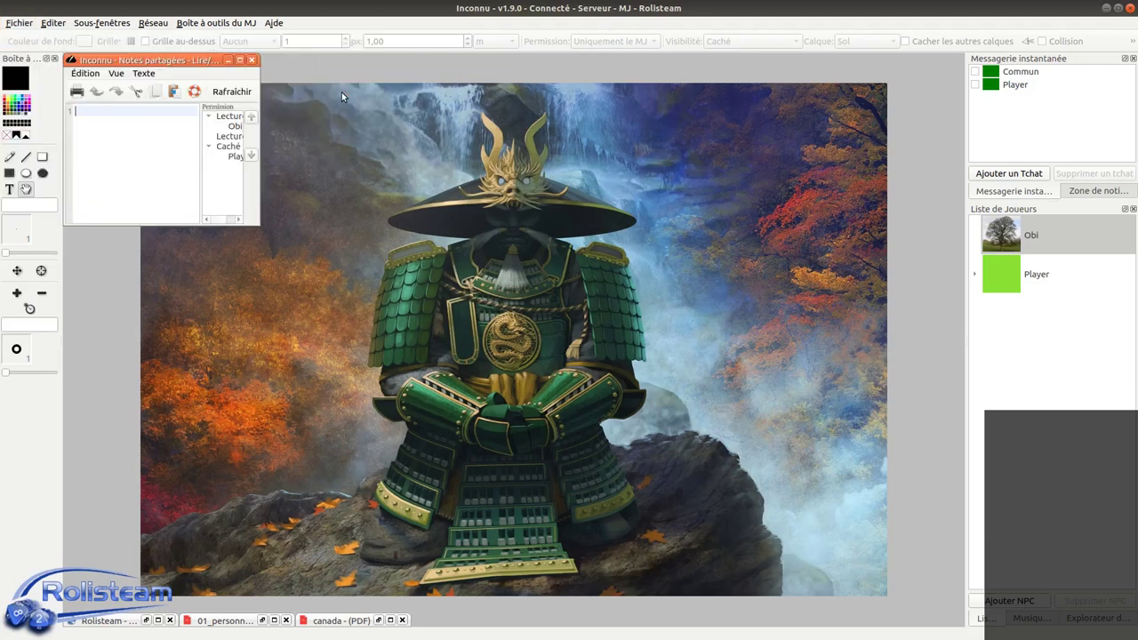
{"action": "left_click_drag", "start_coordinate": [260, 227], "coordinate": [718, 371]}
{"action": "left_click_drag", "start_coordinate": [658, 206], "coordinate": [464, 233]}
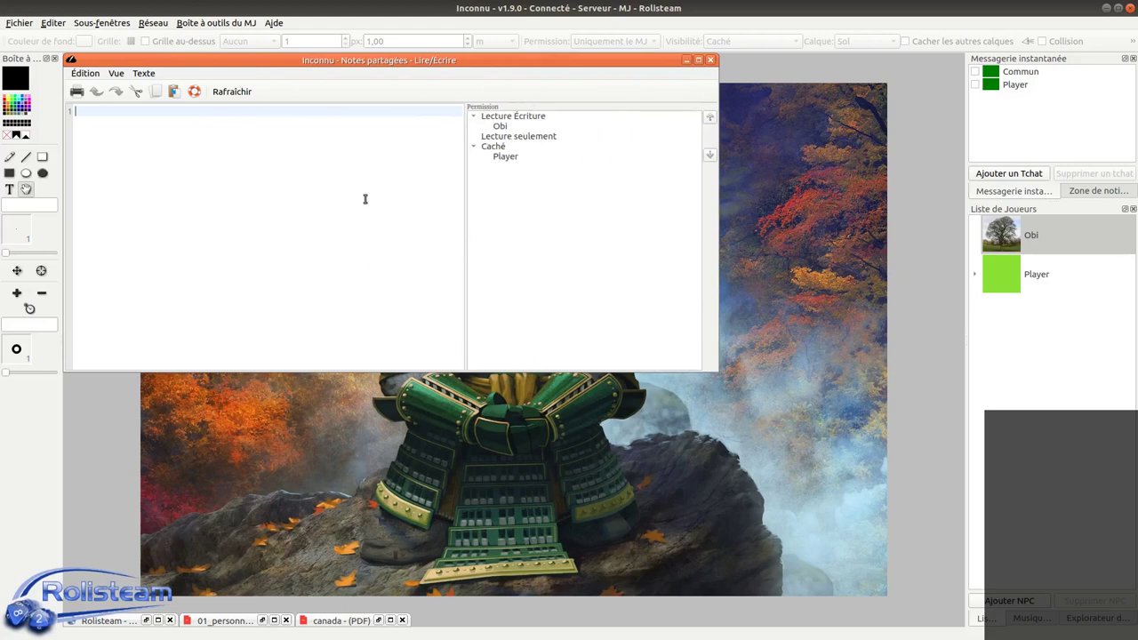
Write the Markdown heading "# résumé du scénario" and the subheading "## Personnages" in the shared note.
{"action": "type", "text": "# r"}
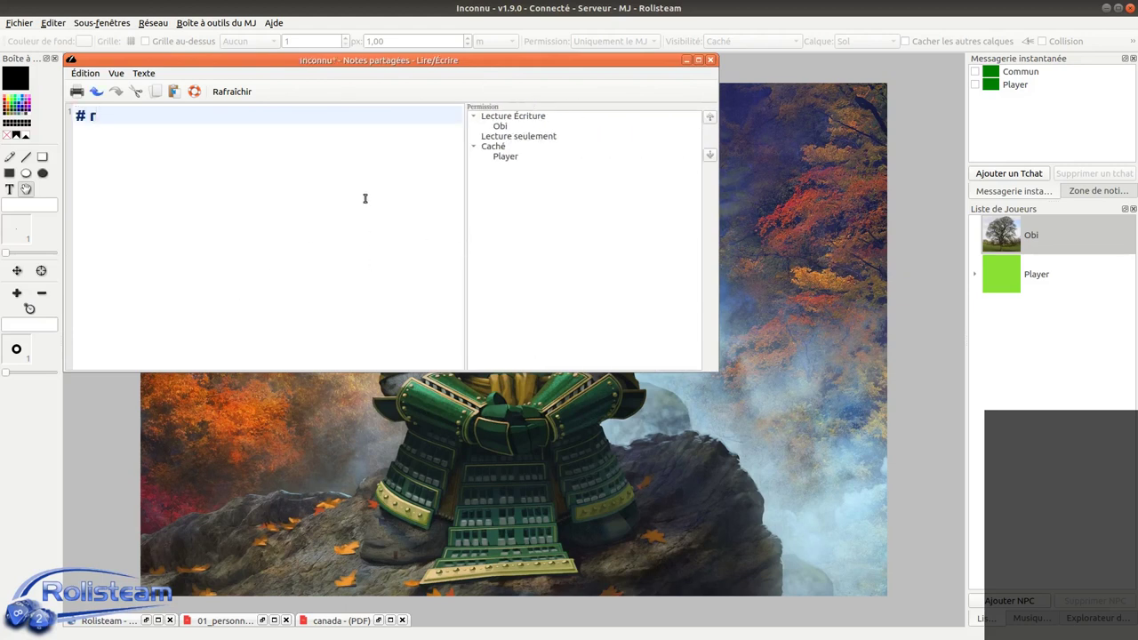
{"action": "type", "text": "ésumé du scénario"}
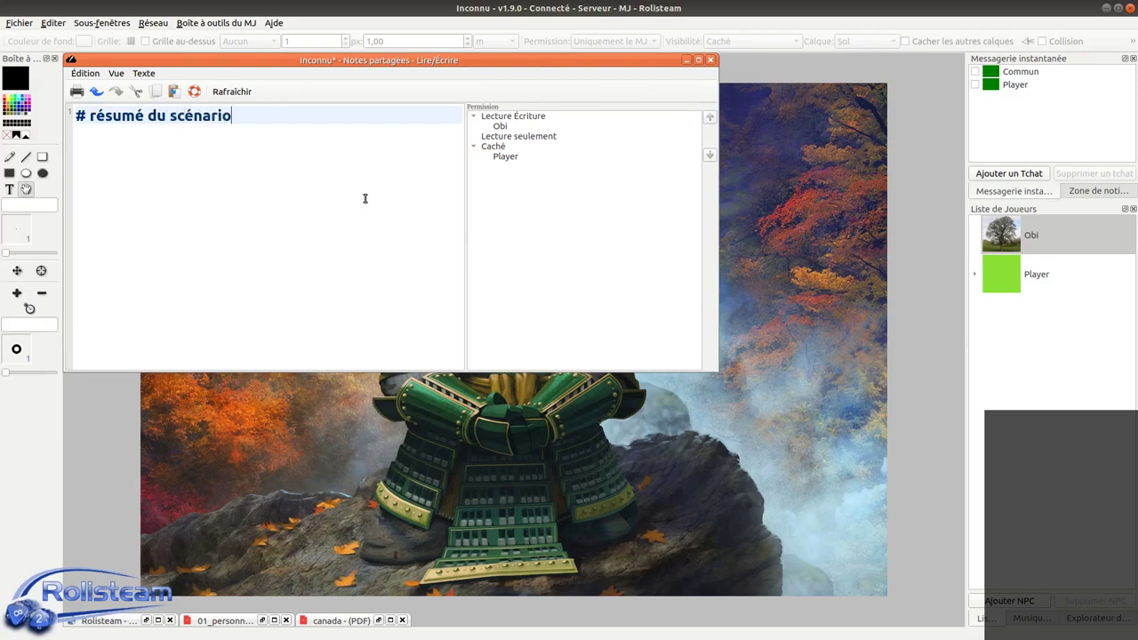
{"action": "key", "text": "Return"}
{"action": "key", "text": "Return"}
{"action": "key", "text": "Return"}
{"action": "type", "text": "Personnages"}
{"action": "key", "text": "Home"}
{"action": "type", "text": "##"}
{"action": "key", "text": "End"}
{"action": "key", "text": "Return"}
{"action": "key", "text": "Return"}
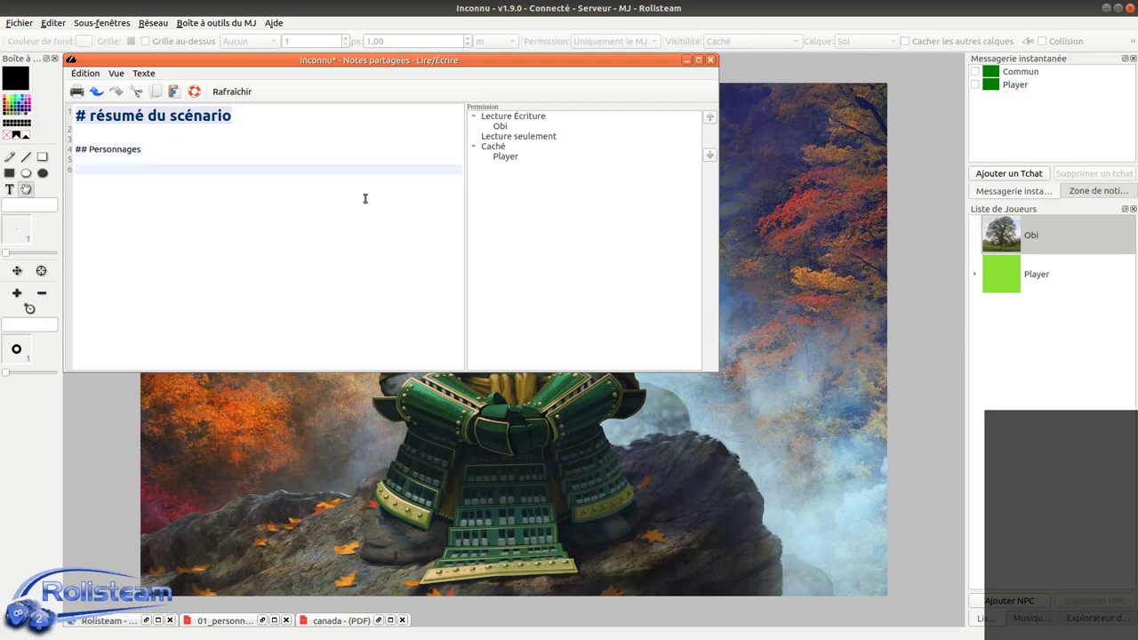
Add a bulleted list of three characters' first names under the Personnages subheading, using asterisks.
{"action": "type", "text": "="}
{"action": "type", "text": "Paul"}
{"action": "key", "text": "Return"}
{"action": "type", "text": "* "}
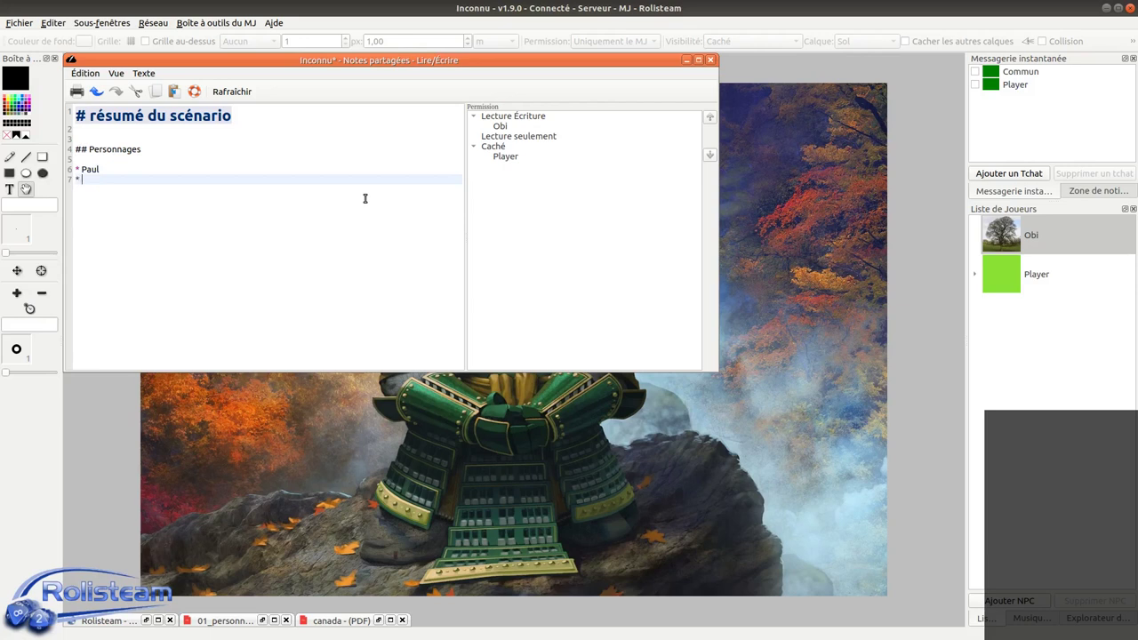
{"action": "type", "text": "Jacque"}
{"action": "key", "text": "Return"}
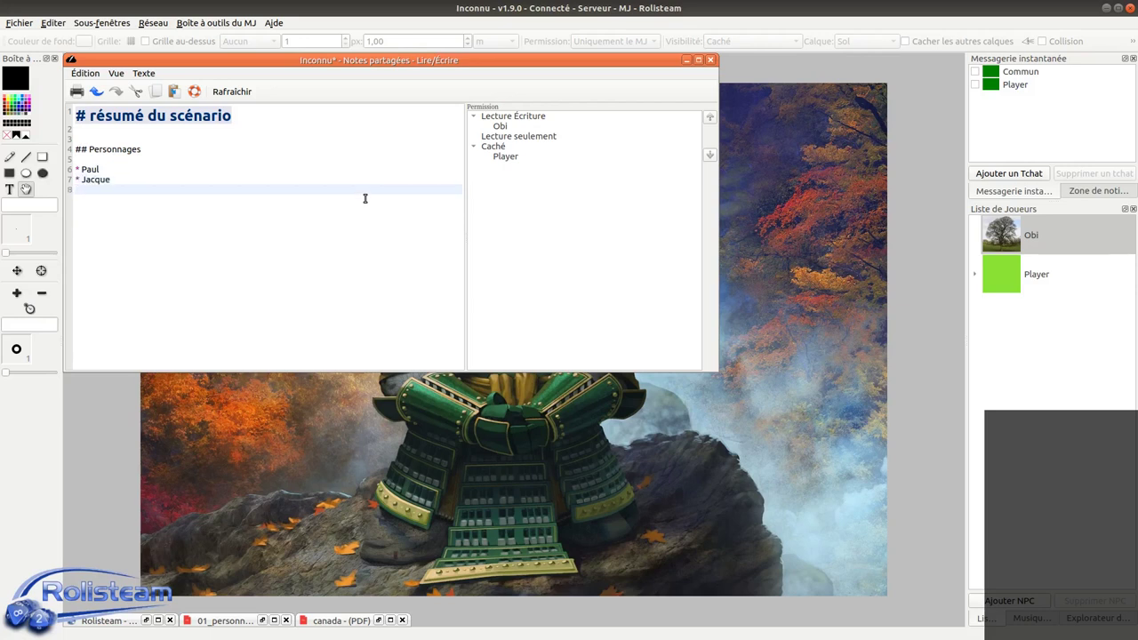
{"action": "type", "text": "* Julie"}
{"action": "key", "text": "Return"}
{"action": "key", "text": "Return"}
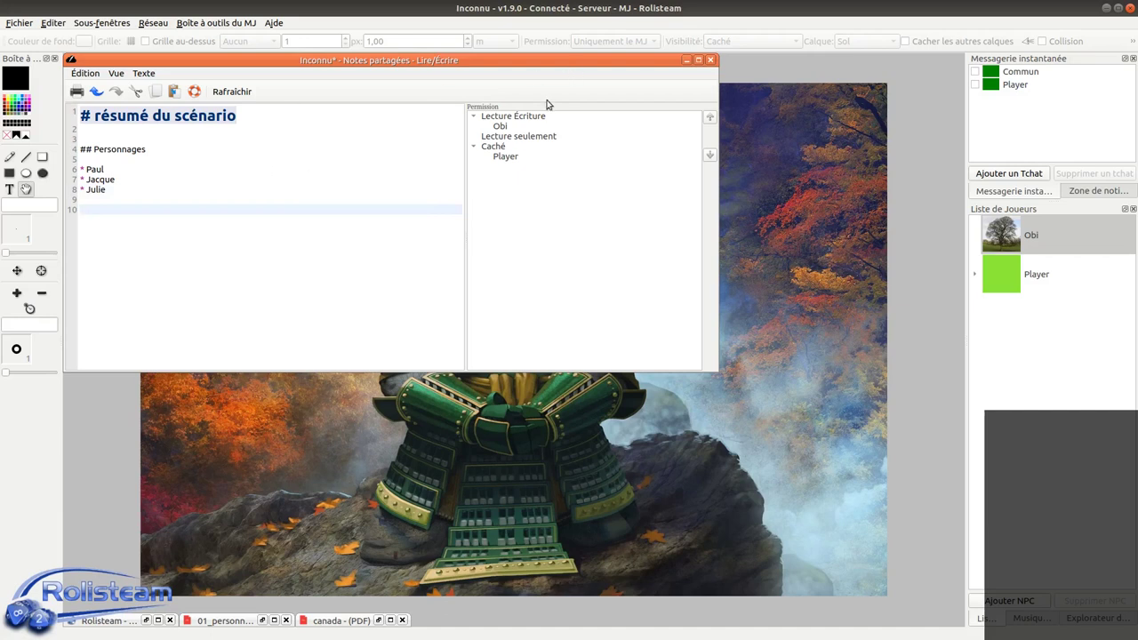
Select Player under Caché in the note's permissions, and expand Player's entry in the player list.
{"action": "left_click", "coordinate": [537, 148]}
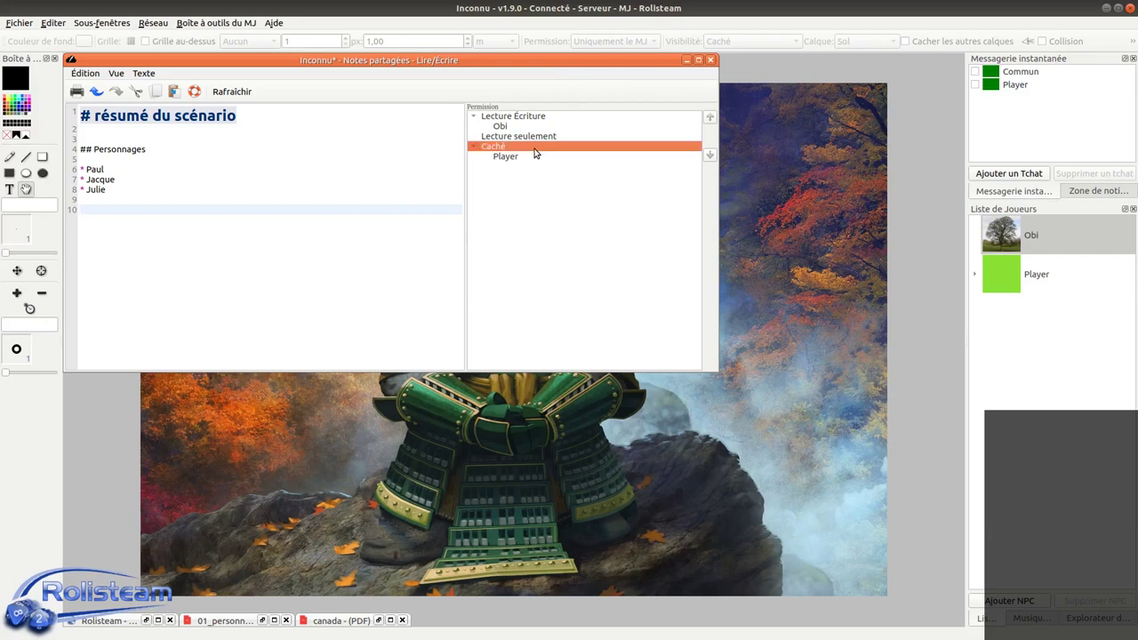
{"action": "left_click", "coordinate": [526, 157]}
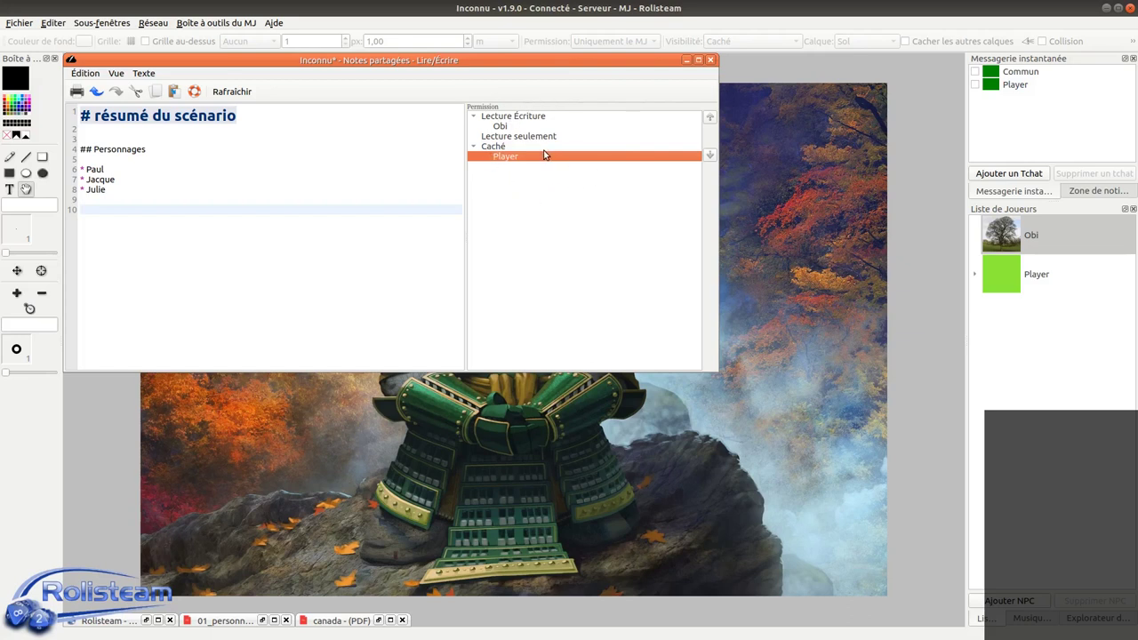
{"action": "left_click", "coordinate": [523, 127]}
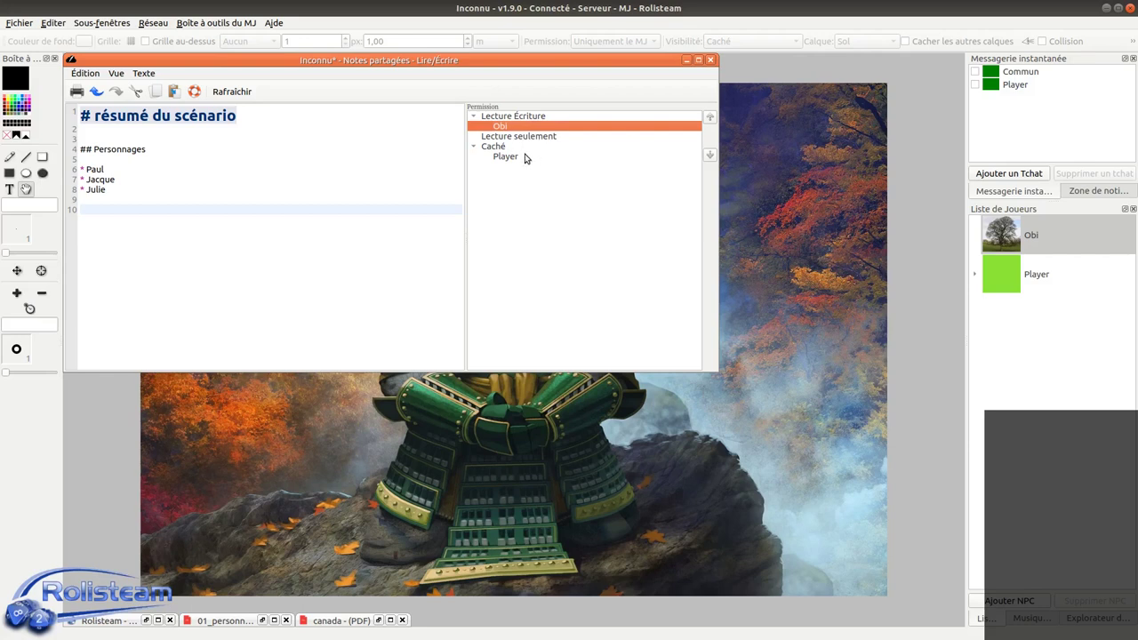
{"action": "left_click", "coordinate": [535, 157]}
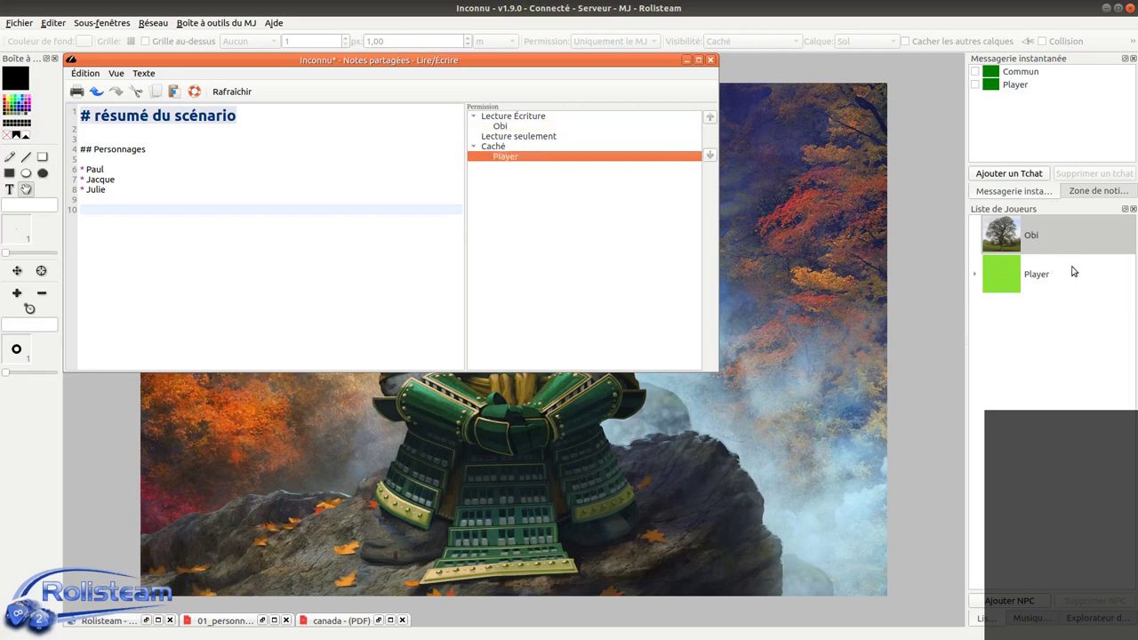
{"action": "left_click", "coordinate": [1003, 278]}
{"action": "left_click", "coordinate": [974, 274]}
Move Player up to the Lecture seulement permission, and switch to the player's client window to check the shared note.
{"action": "left_click", "coordinate": [676, 222]}
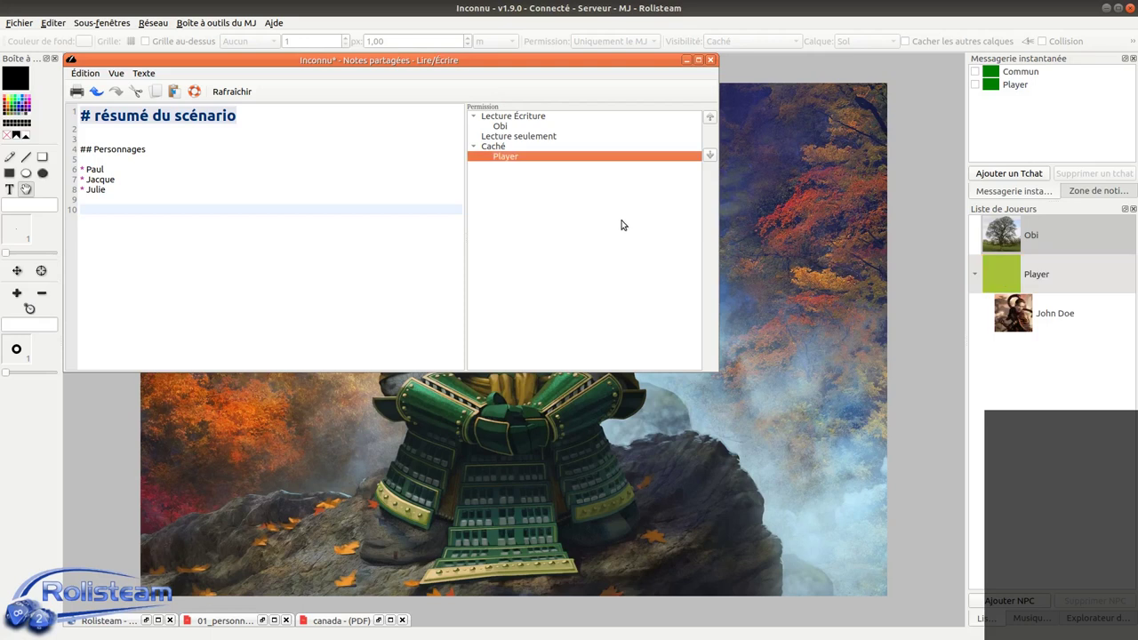
{"action": "left_click", "coordinate": [709, 117]}
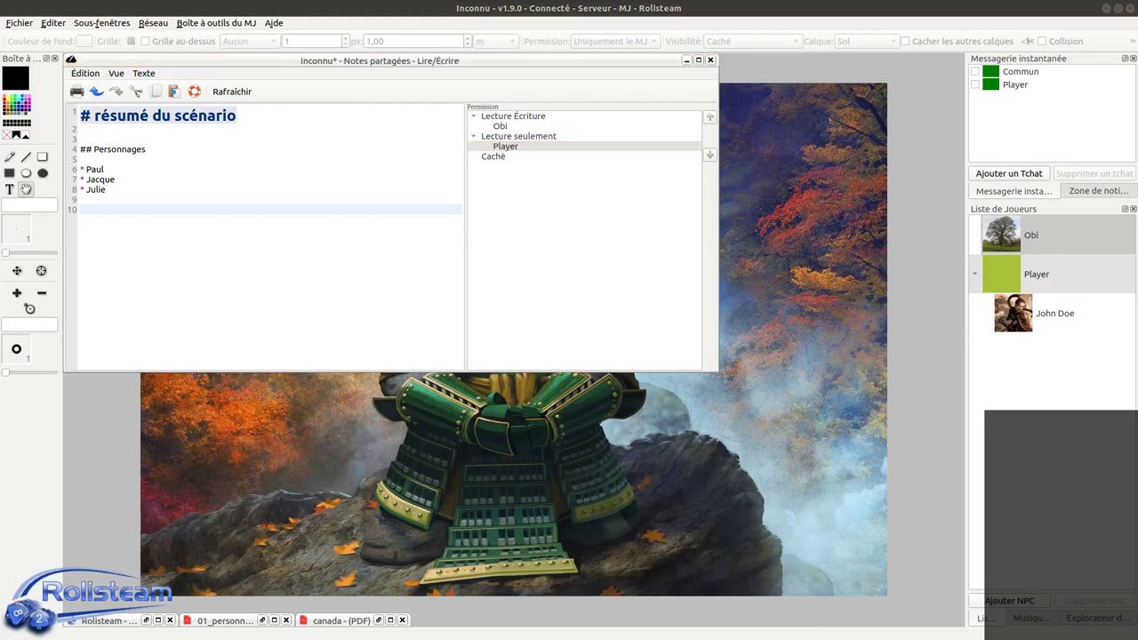
{"action": "key", "text": "alt+Tab"}
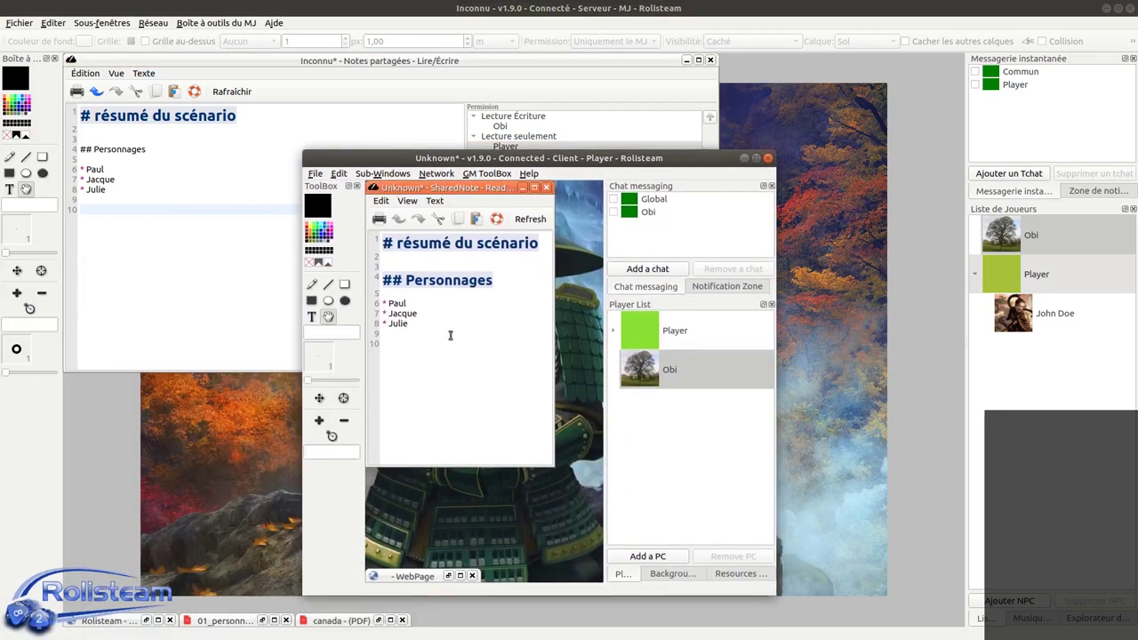
Examine the read-only shared note in the player's client window and return to the game master's window.
{"action": "left_click_drag", "start_coordinate": [423, 329], "coordinate": [396, 281]}
{"action": "left_click", "coordinate": [428, 256]}
{"action": "left_click_drag", "start_coordinate": [436, 160], "coordinate": [354, 147]}
{"action": "key", "text": "alt+Tab"}
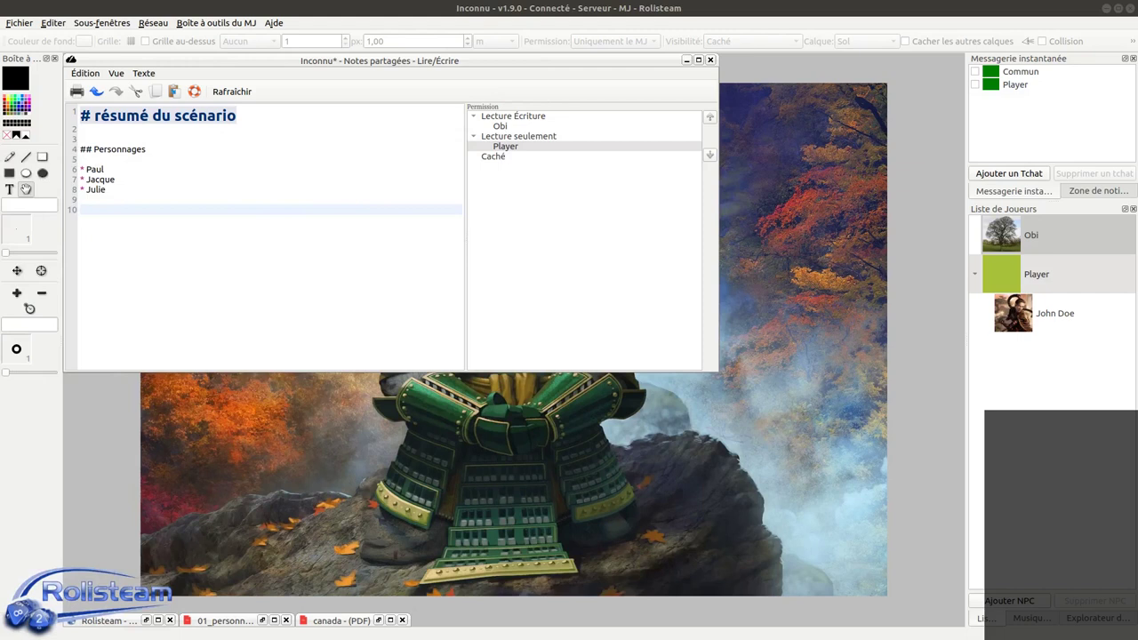
Move Player up to the Lecture Écriture permission of the shared note and switch to the player's client window.
{"action": "left_click", "coordinate": [530, 148]}
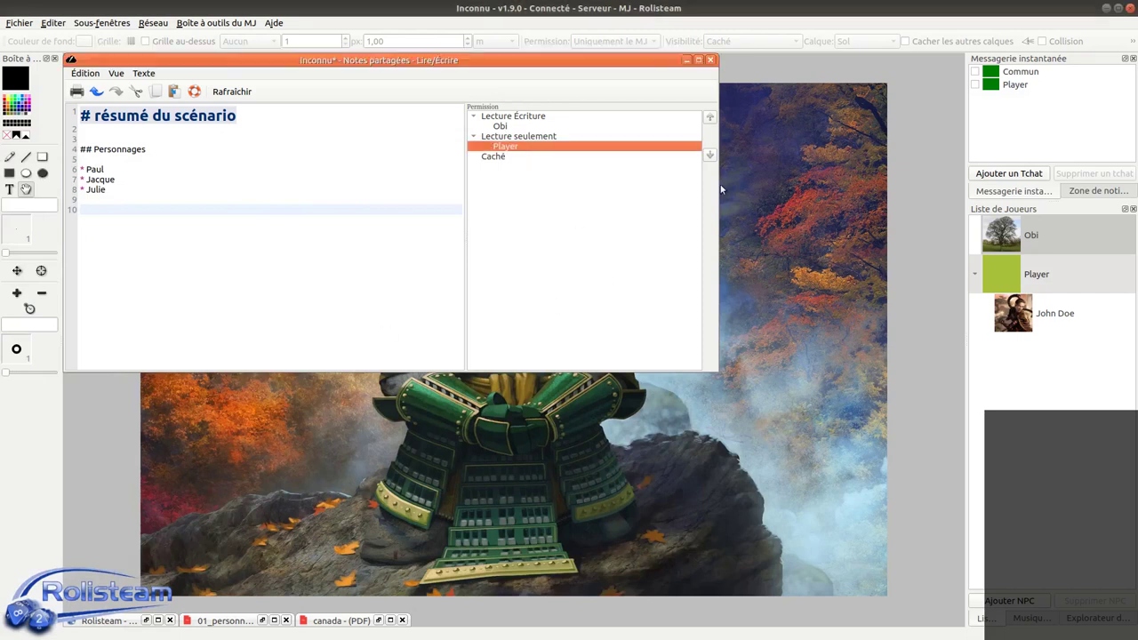
{"action": "left_click", "coordinate": [710, 118]}
{"action": "key", "text": "alt+Tab"}
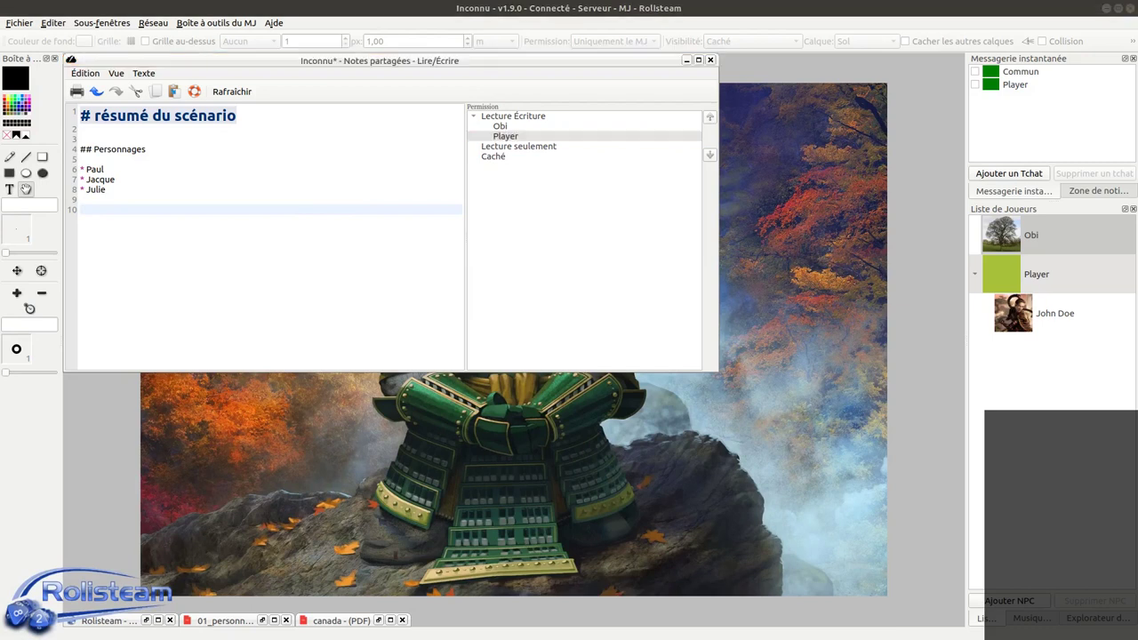
Write the test line "retaunrseautr" below the list in the player's copy and return to the game master's note.
{"action": "left_click", "coordinate": [163, 471]}
{"action": "type", "text": "retaunrseautr"}
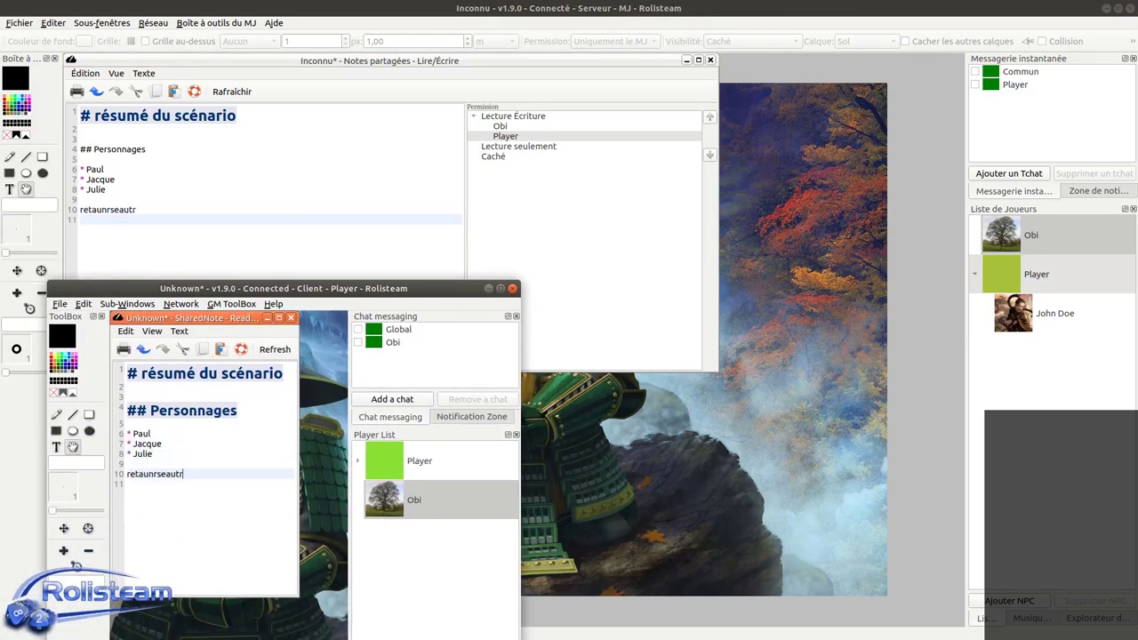
{"action": "left_click", "coordinate": [159, 214]}
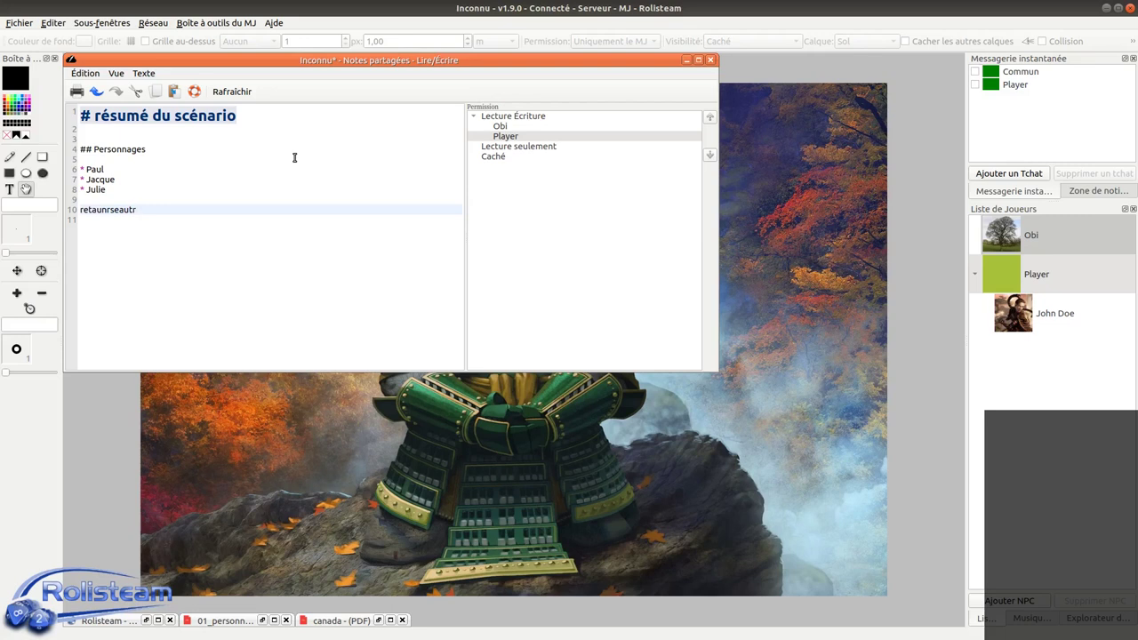
Move Player back down to the Lecture seulement permission and close the shared note.
{"action": "left_click", "coordinate": [517, 137]}
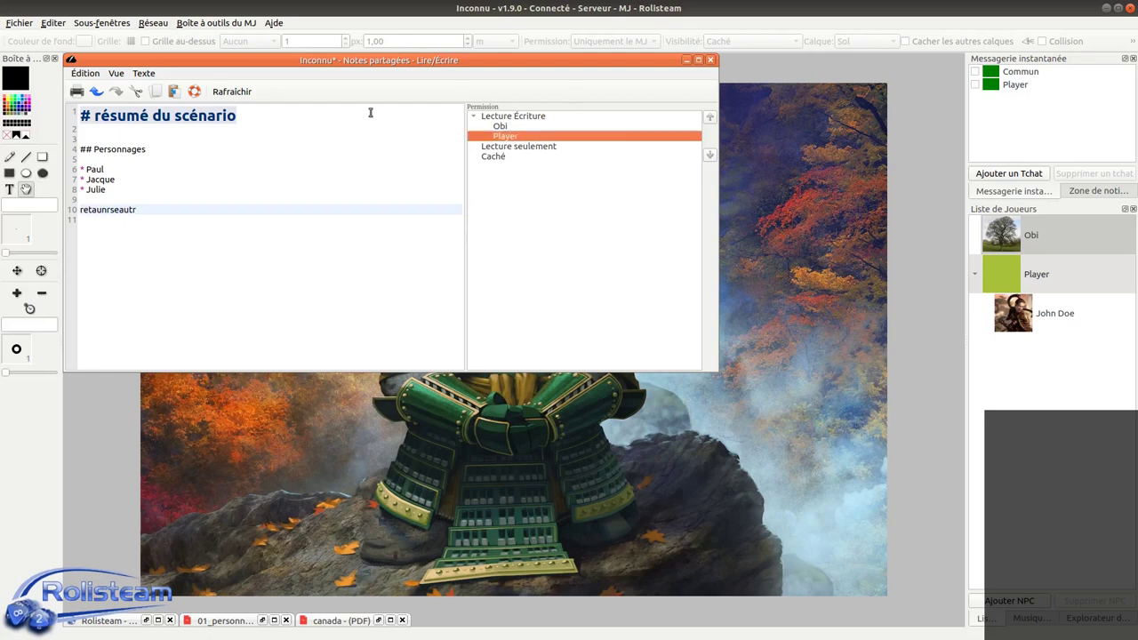
{"action": "left_click", "coordinate": [476, 127]}
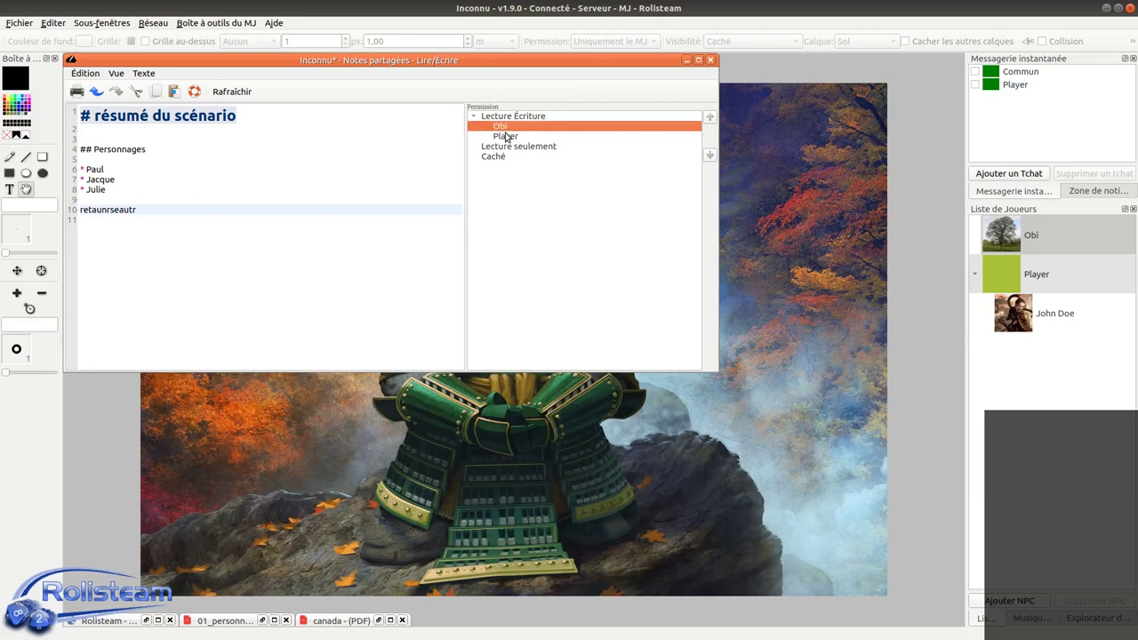
{"action": "left_click", "coordinate": [507, 136]}
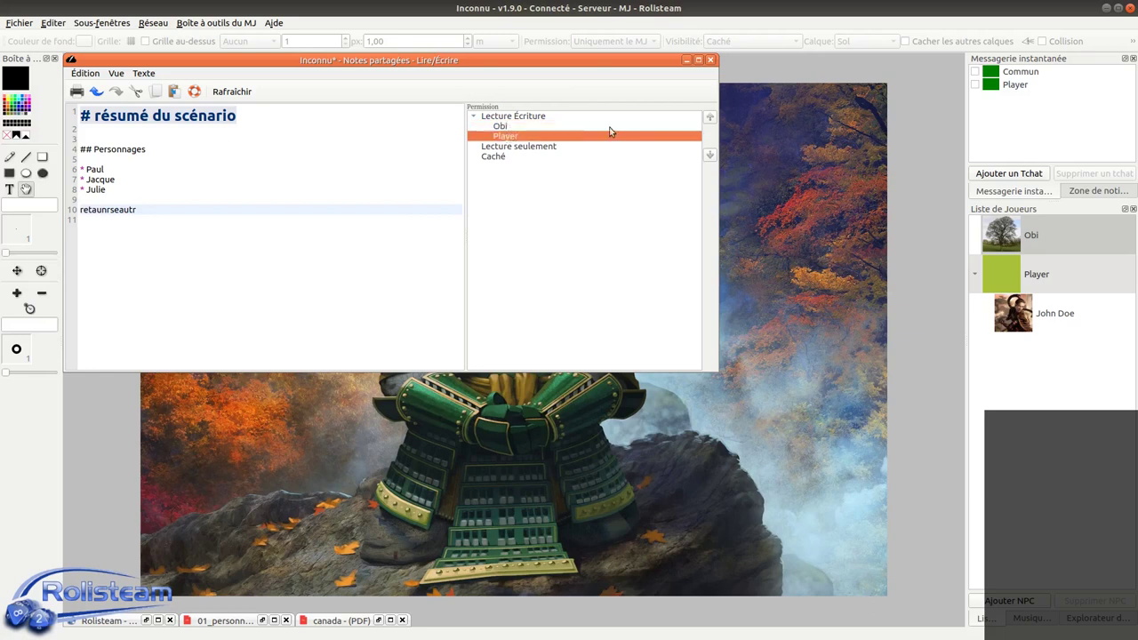
{"action": "left_click", "coordinate": [708, 156]}
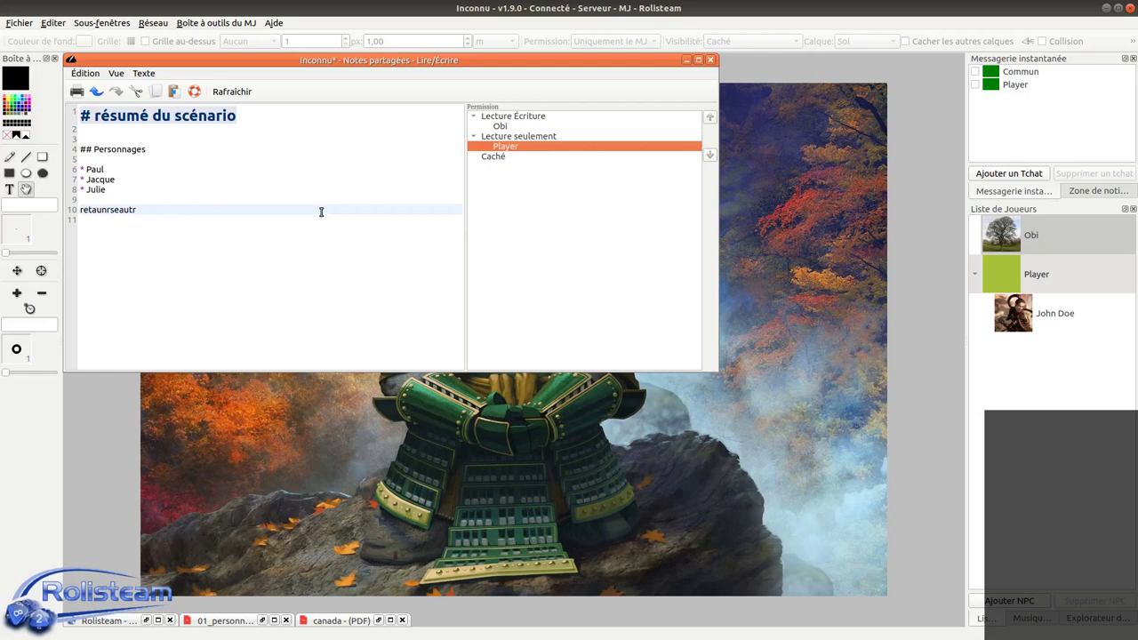
{"action": "left_click", "coordinate": [710, 60]}
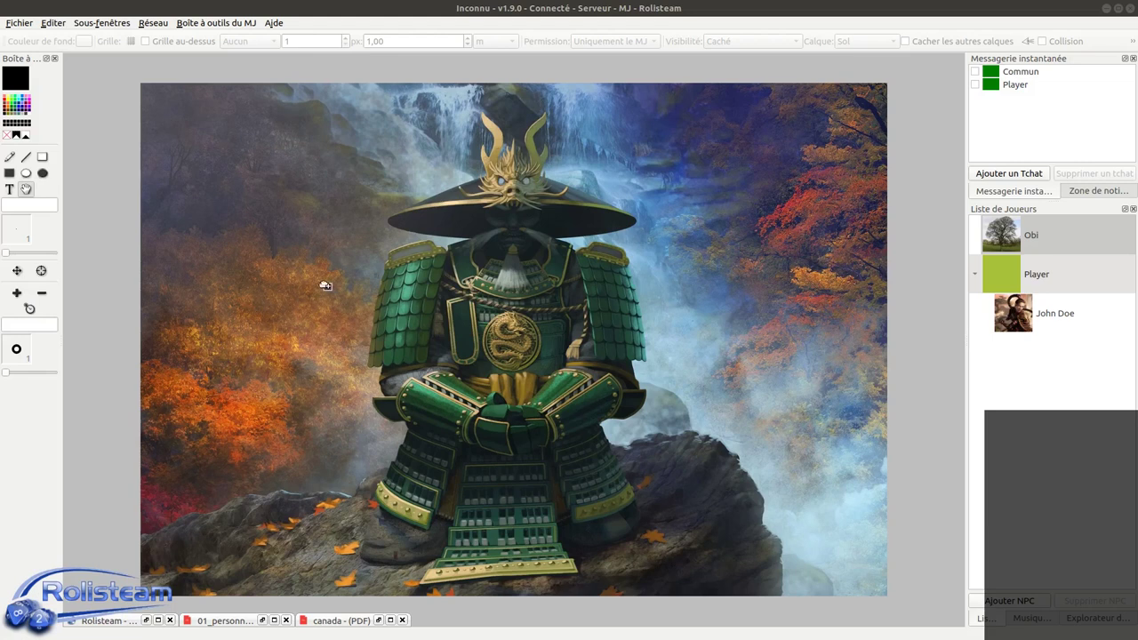
Undo and redo the display of the canada image, and minimize its window.
{"action": "left_click", "coordinate": [49, 24]}
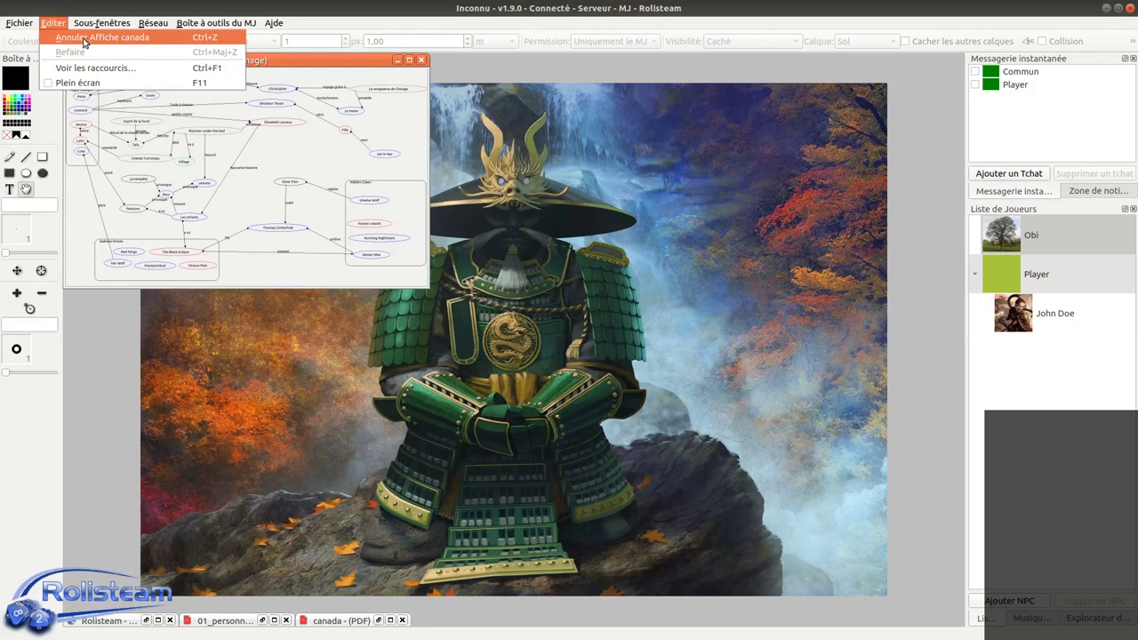
{"action": "left_click", "coordinate": [85, 38]}
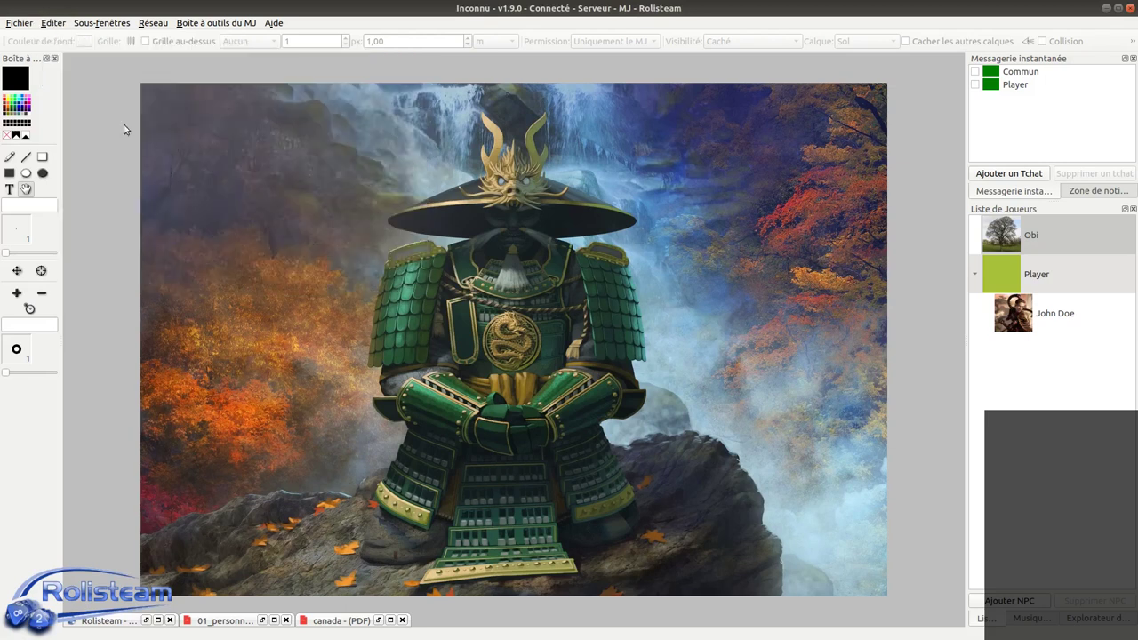
{"action": "left_click", "coordinate": [55, 22]}
{"action": "left_click", "coordinate": [71, 60]}
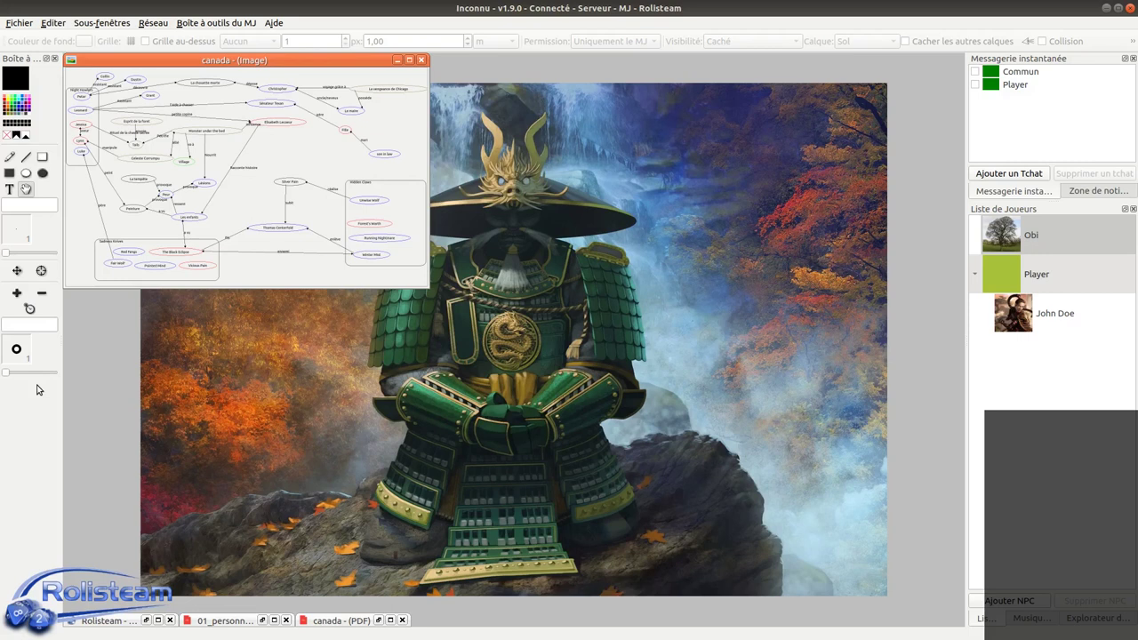
{"action": "left_click", "coordinate": [397, 60]}
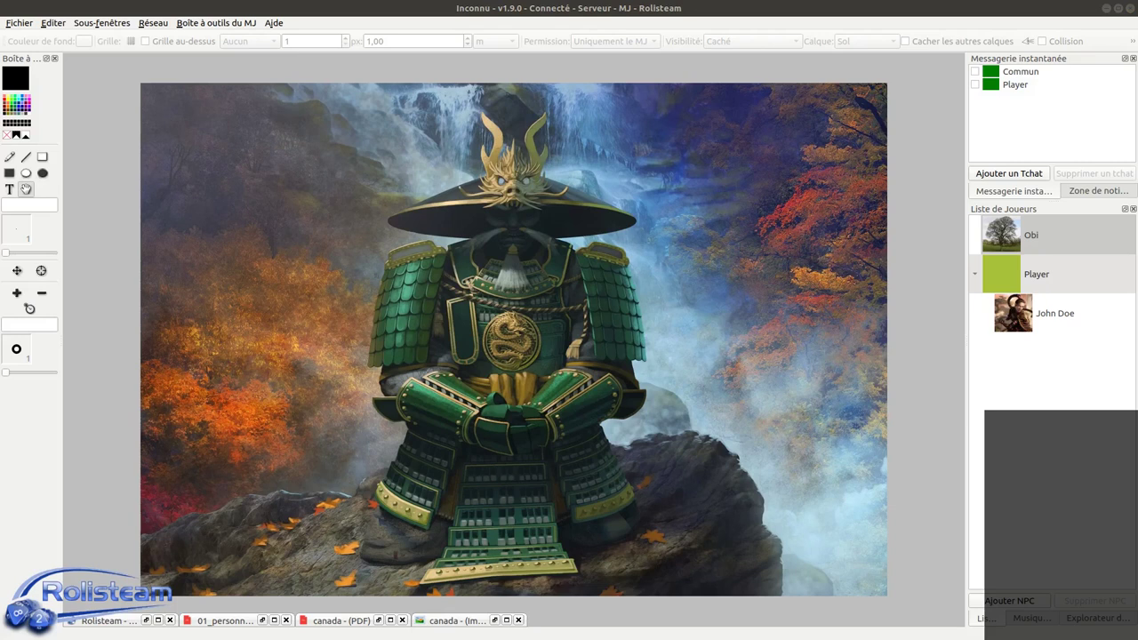
Open the Commun chat and roll dice in it with the command "!2D7".
{"action": "left_click", "coordinate": [973, 73]}
{"action": "left_click", "coordinate": [974, 72]}
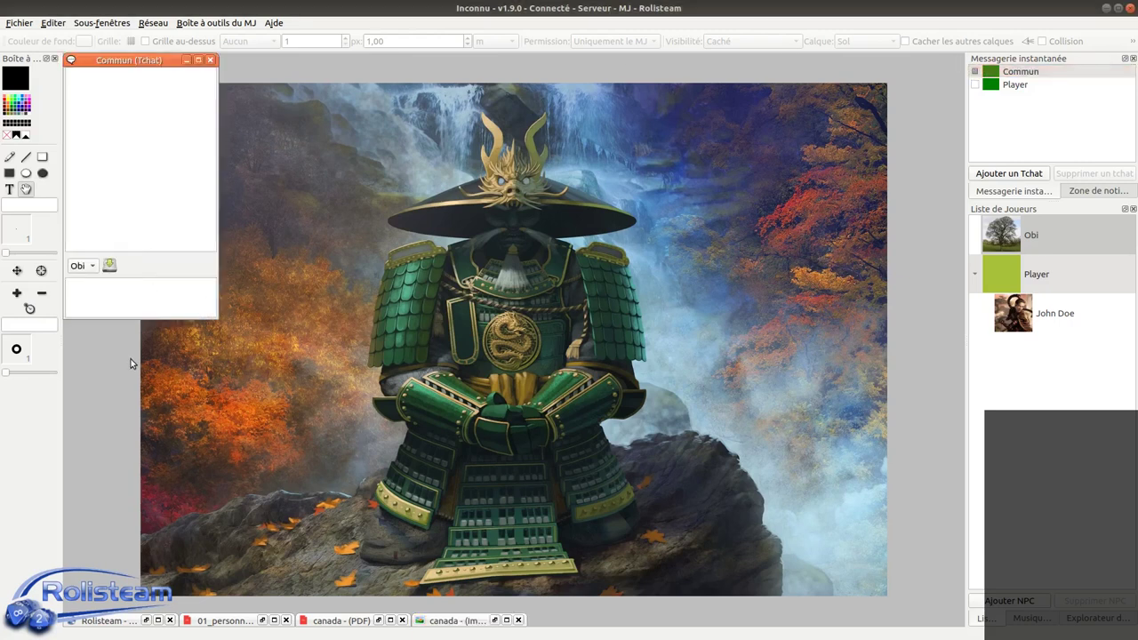
{"action": "type", "text": "!2D7"}
{"action": "key", "text": "Return"}
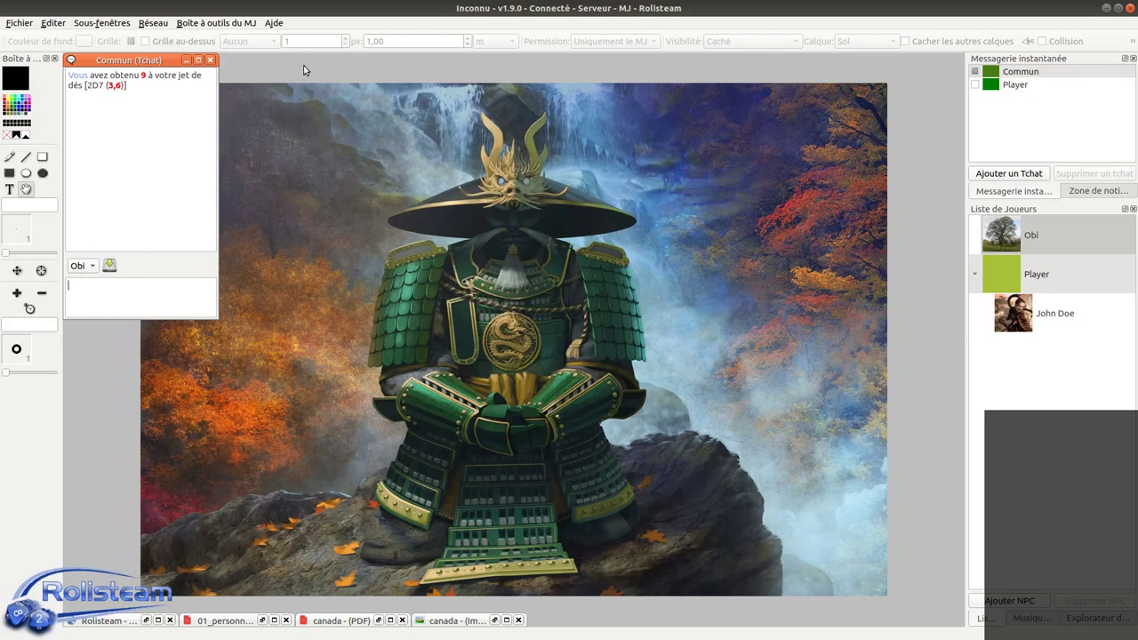
Open the chat's dice shortcut editor and add a new shortcut named INS.
{"action": "right_click", "coordinate": [158, 265]}
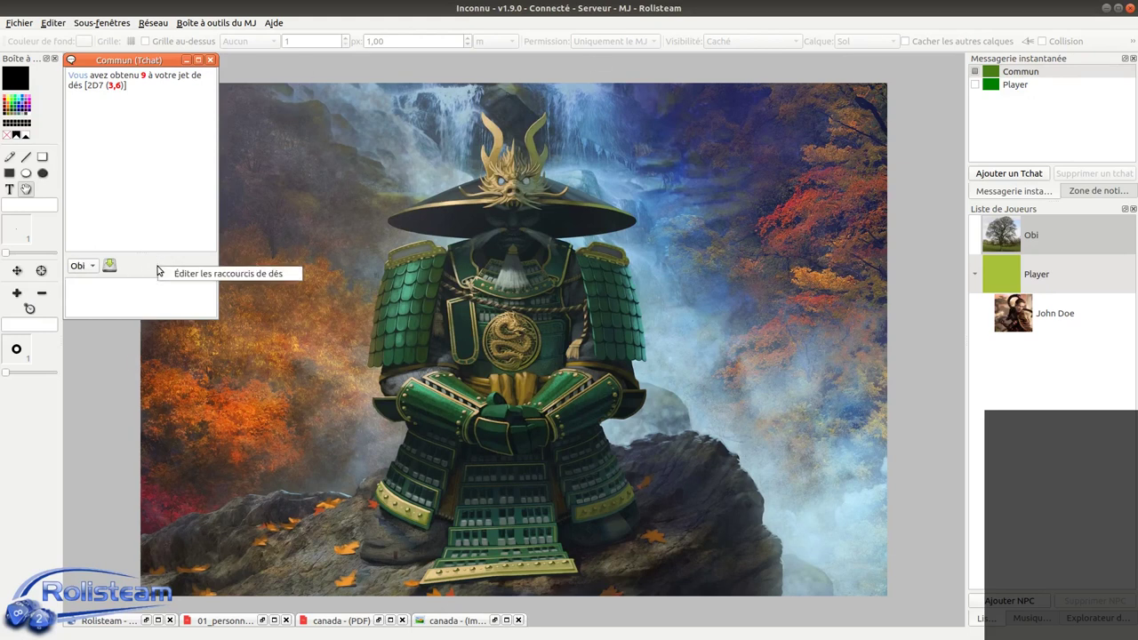
{"action": "left_click", "coordinate": [172, 273]}
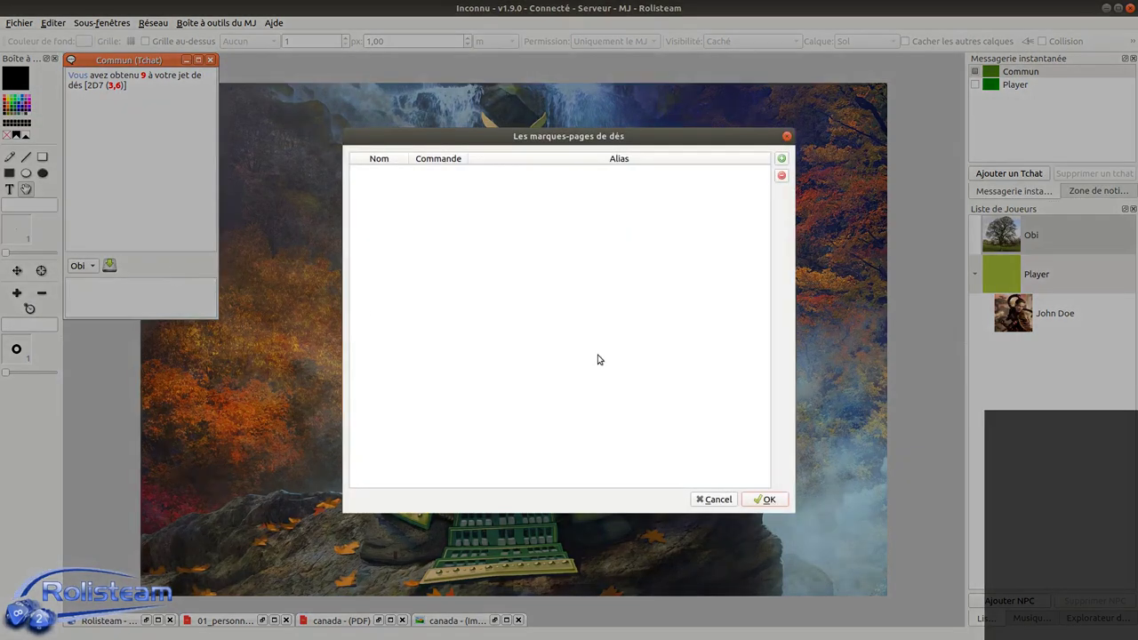
{"action": "left_click", "coordinate": [780, 159]}
{"action": "left_click", "coordinate": [376, 171]}
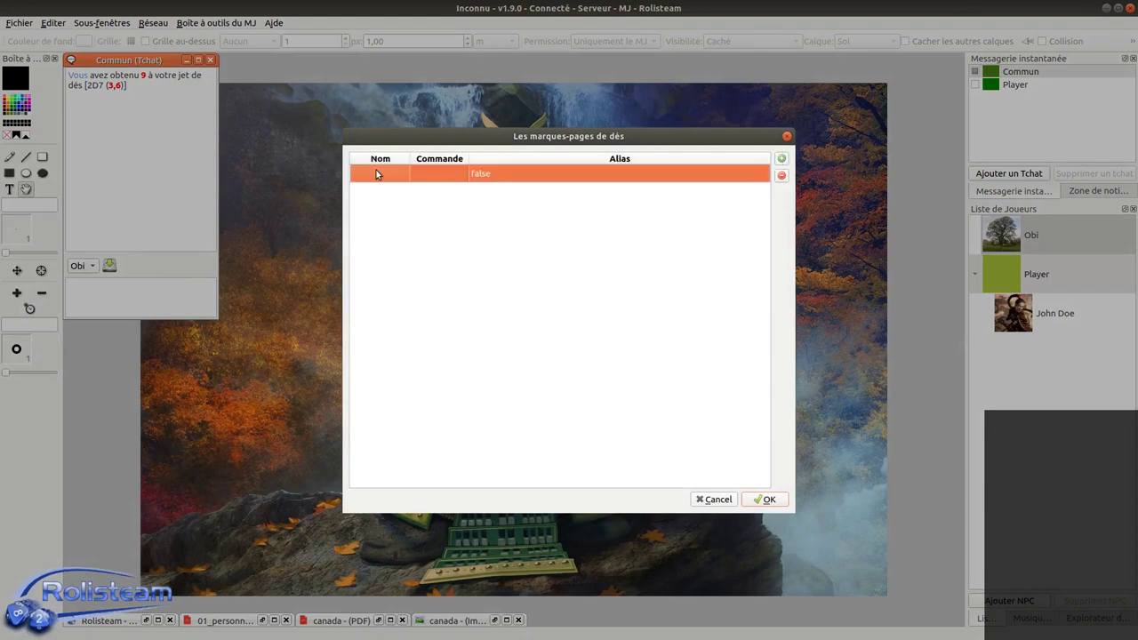
{"action": "double_click", "coordinate": [374, 174]}
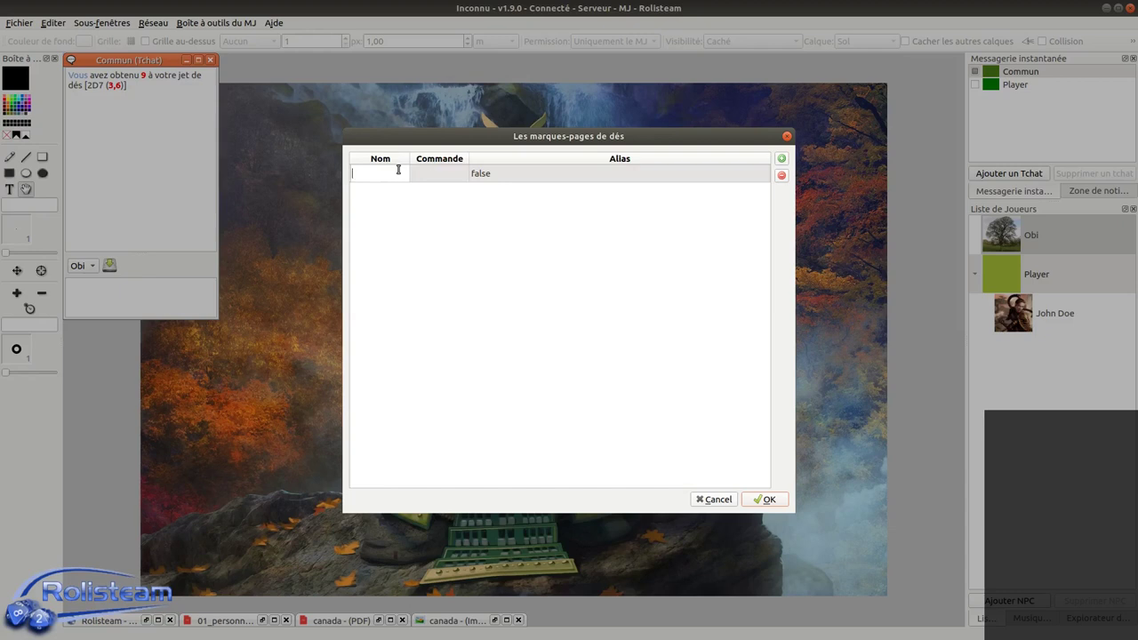
{"action": "type", "text": "INS"}
Set the INS shortcut's command to 3d6 and accept the dice shortcuts.
{"action": "left_click", "coordinate": [440, 176]}
{"action": "double_click", "coordinate": [433, 175]}
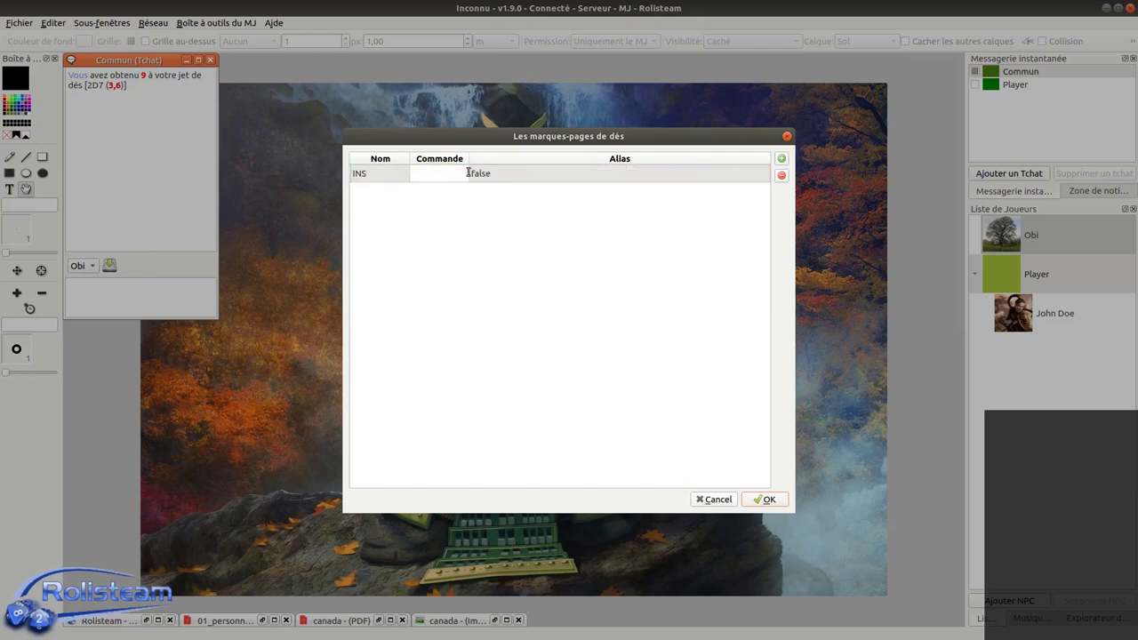
{"action": "type", "text": "3d6"}
{"action": "left_click", "coordinate": [547, 200]}
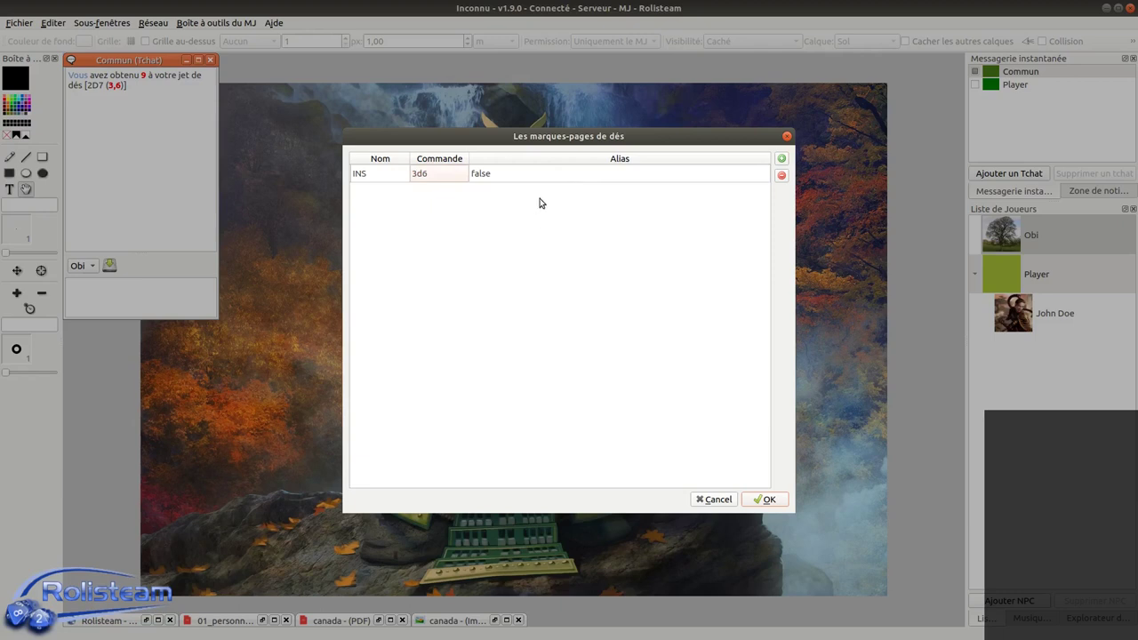
{"action": "left_click", "coordinate": [768, 498]}
{"action": "left_click", "coordinate": [764, 499]}
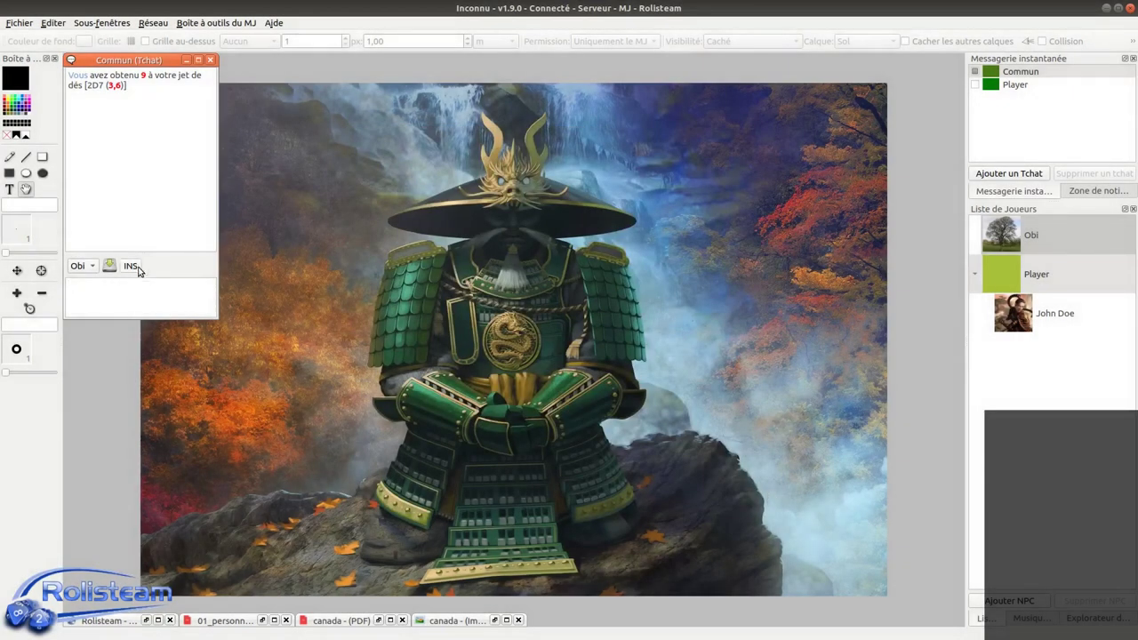
Roll the INS dice shortcut eight times in the Commun chat.
{"action": "left_click", "coordinate": [129, 267]}
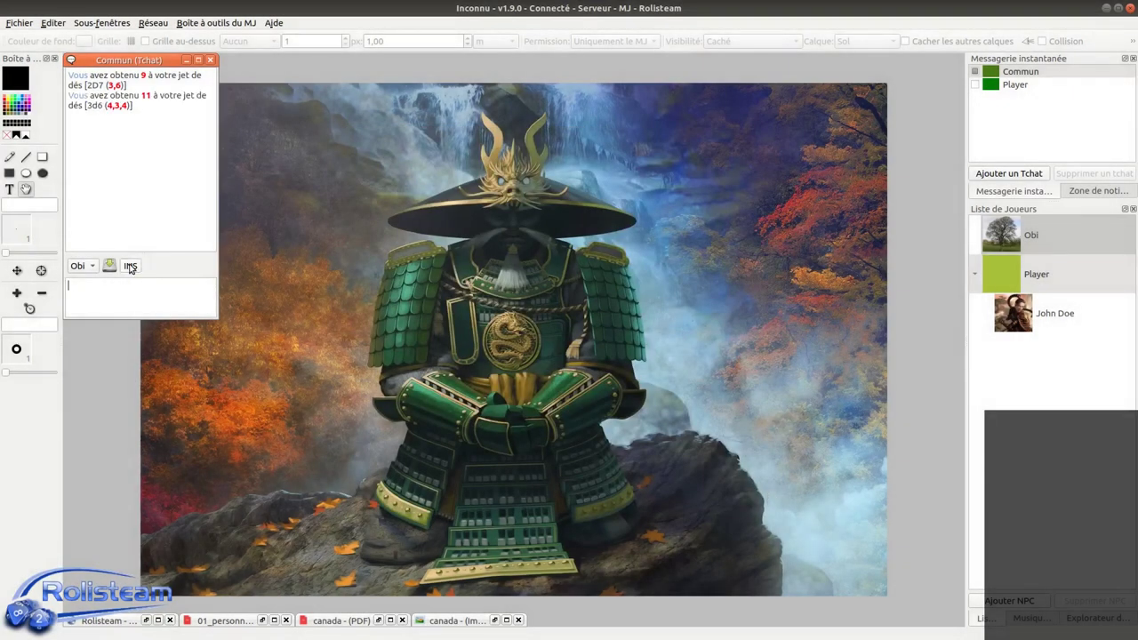
{"action": "left_click", "coordinate": [129, 267]}
{"action": "left_click", "coordinate": [130, 267]}
{"action": "left_click", "coordinate": [130, 267]}
{"action": "left_click", "coordinate": [129, 266]}
{"action": "left_click", "coordinate": [130, 267]}
{"action": "left_click", "coordinate": [130, 266]}
{"action": "left_click", "coordinate": [129, 266]}
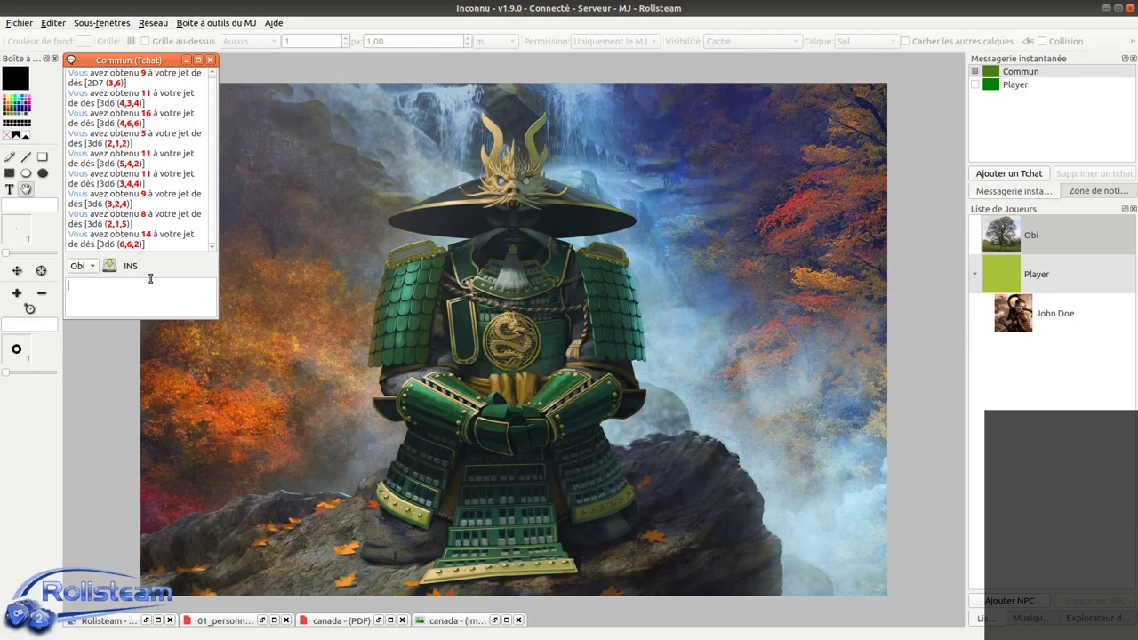
Remove the INS dice shortcut from the Commun chat.
{"action": "right_click", "coordinate": [158, 265]}
{"action": "mouse_move", "coordinate": [205, 286]}
{"action": "left_click", "coordinate": [316, 285]}
Enable the Forge des PNJ game master tool and bring it to the front of the docked tools.
{"action": "left_click", "coordinate": [223, 24]}
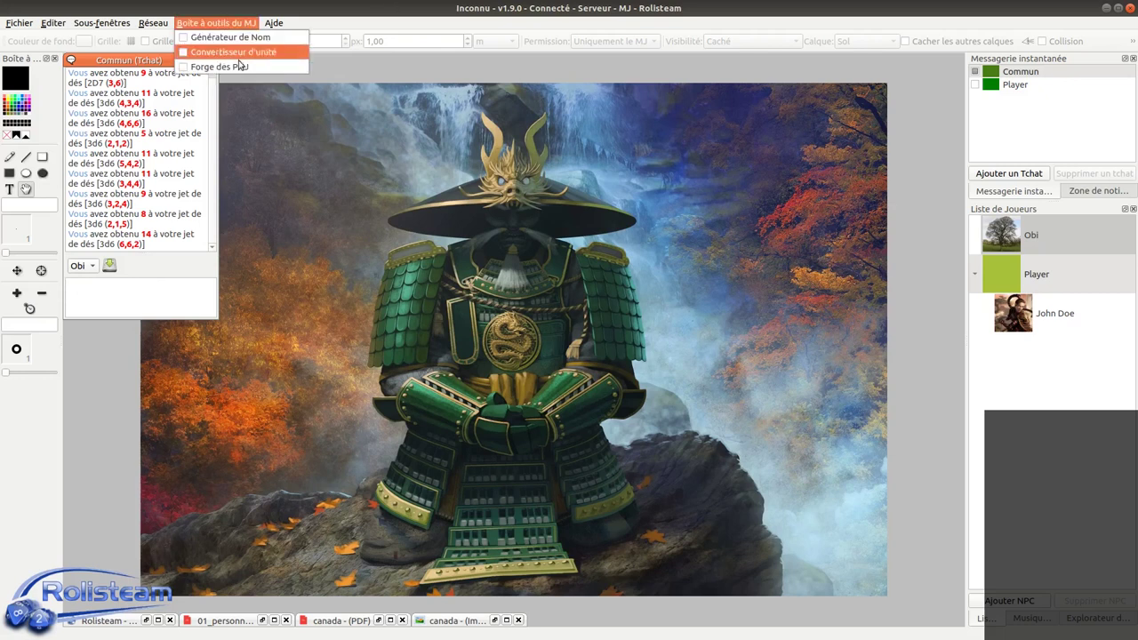
{"action": "left_click", "coordinate": [237, 70]}
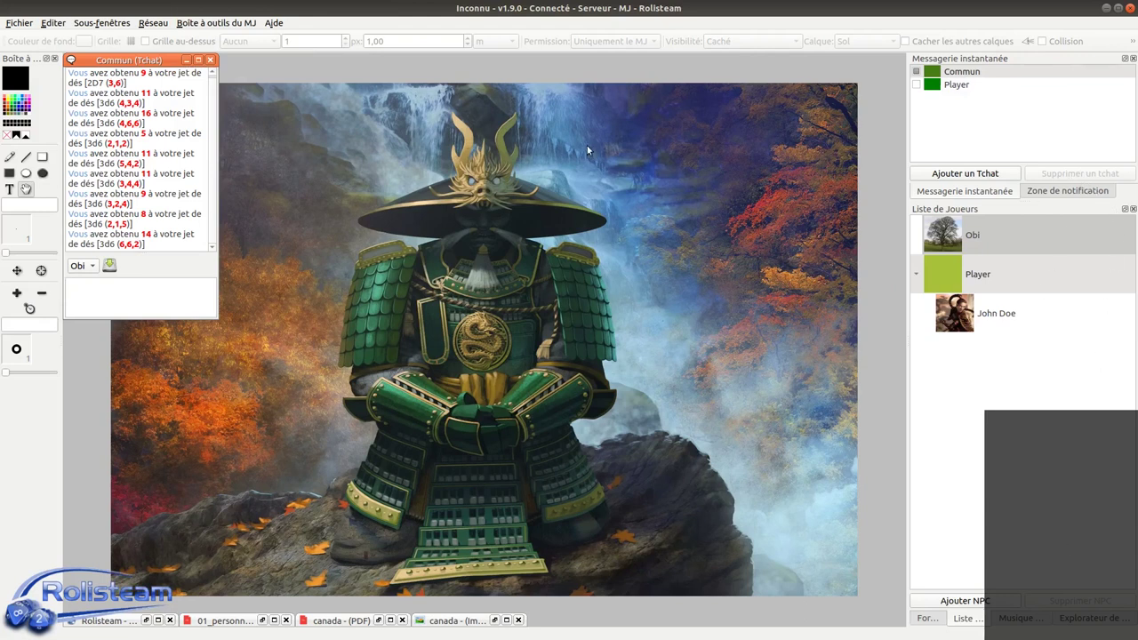
{"action": "left_click", "coordinate": [925, 620]}
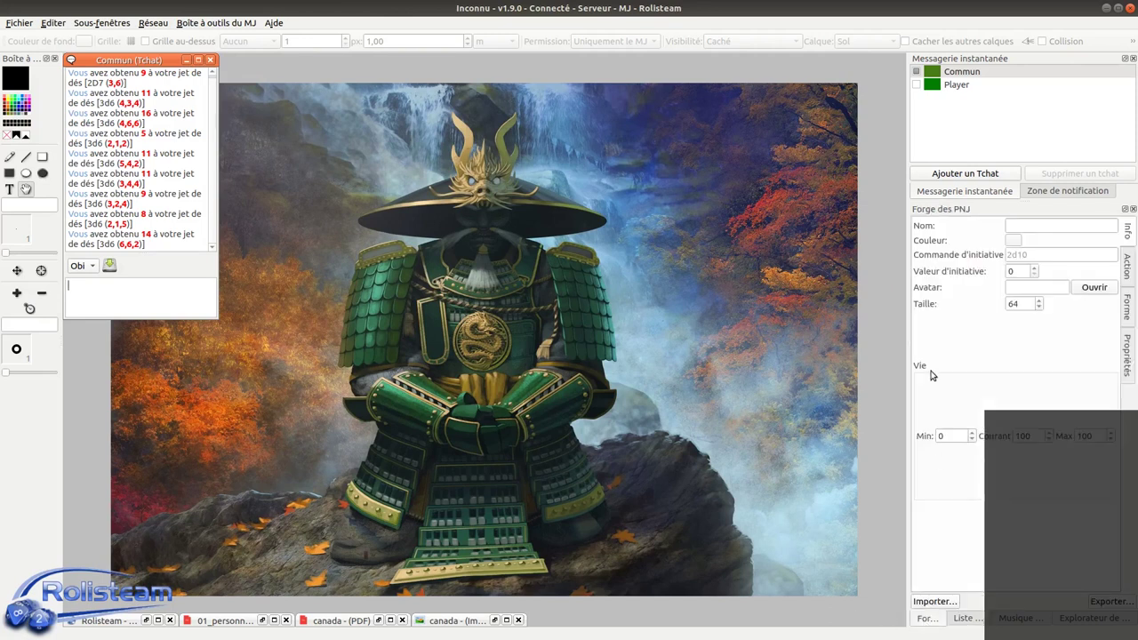
Widen the docked area, float the Forge des PNJ over the background image, and reduce its height.
{"action": "left_click_drag", "start_coordinate": [907, 360], "coordinate": [812, 428]}
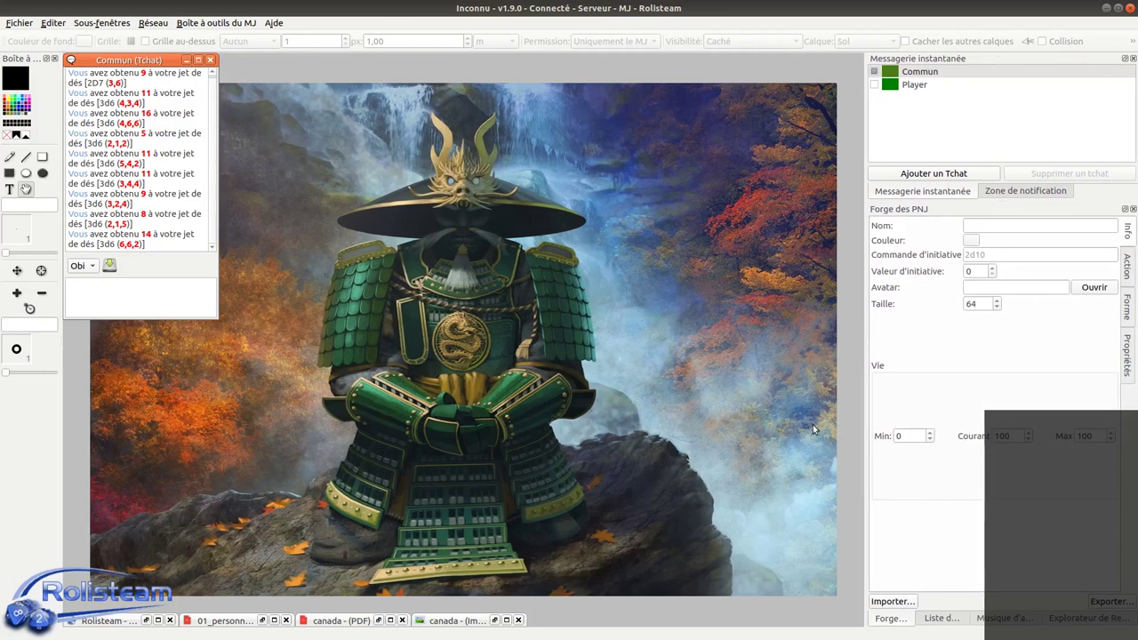
{"action": "double_click", "coordinate": [927, 210]}
{"action": "left_click_drag", "start_coordinate": [791, 297], "coordinate": [376, 102]}
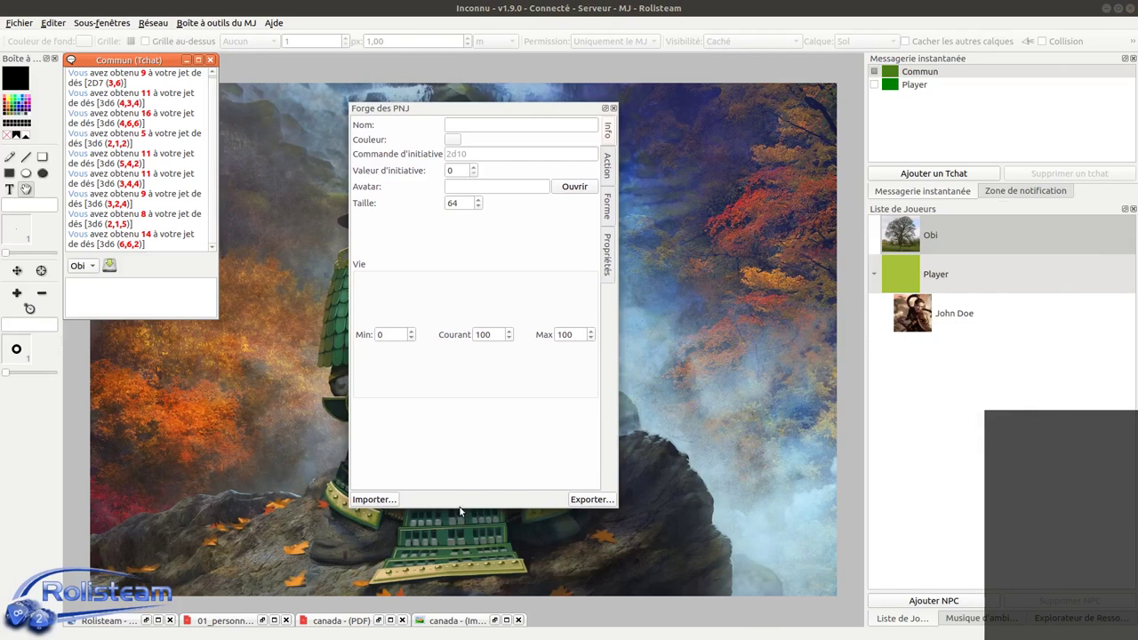
{"action": "left_click_drag", "start_coordinate": [459, 512], "coordinate": [459, 404]}
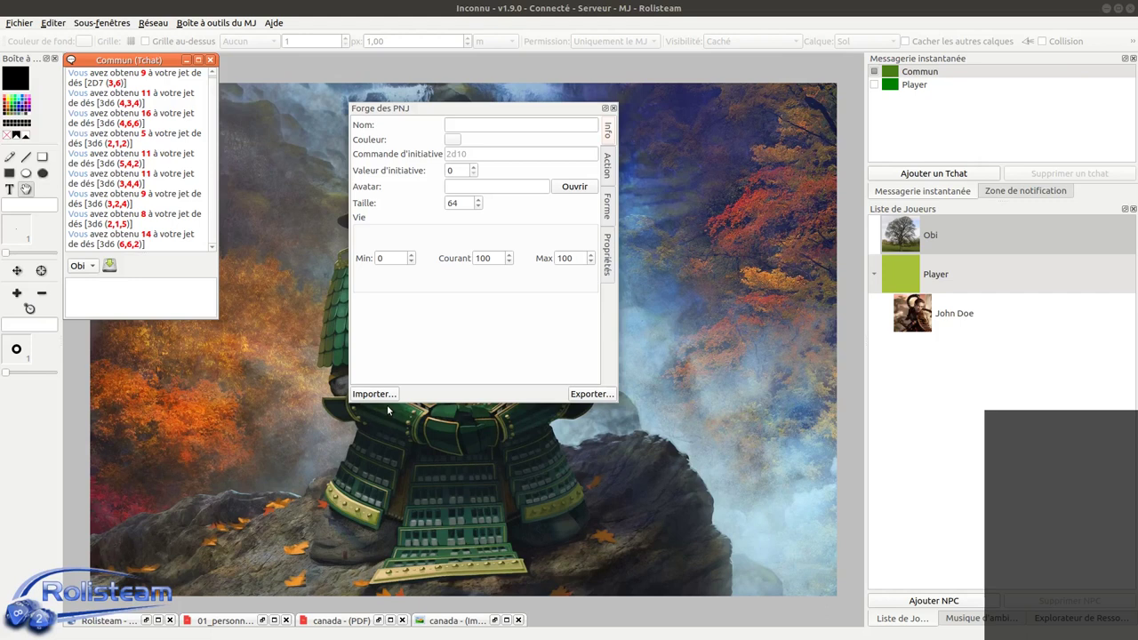
Go through the NPC's name, initiative command, initiative value, avatar and size fields in the Forge des PNJ.
{"action": "left_click", "coordinate": [467, 129]}
{"action": "left_click", "coordinate": [488, 156]}
{"action": "left_click", "coordinate": [450, 167]}
{"action": "type", "text": "0"}
{"action": "left_click_drag", "start_coordinate": [458, 170], "coordinate": [435, 170]}
{"action": "left_click", "coordinate": [452, 155]}
{"action": "left_click", "coordinate": [462, 184]}
{"action": "left_click", "coordinate": [461, 202]}
{"action": "double_click", "coordinate": [459, 202]}
Go through the minimum, current and maximum life fields of the NPC.
{"action": "left_click", "coordinate": [389, 258]}
{"action": "left_click", "coordinate": [491, 258]}
{"action": "left_click", "coordinate": [566, 258]}
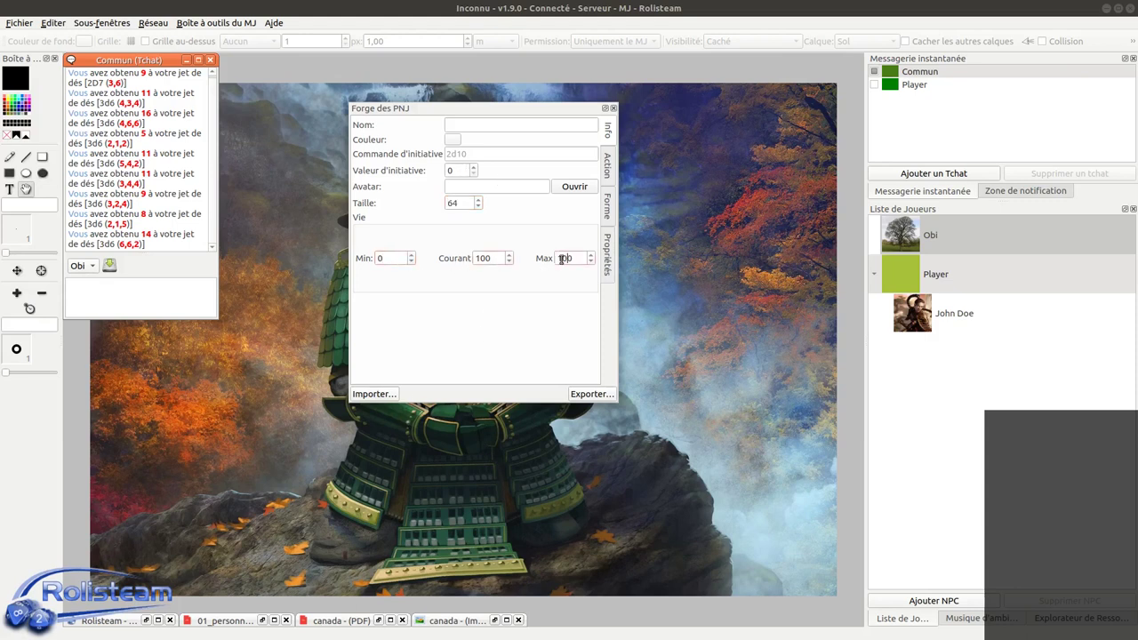
{"action": "left_click", "coordinate": [386, 258]}
{"action": "double_click", "coordinate": [492, 257]}
Add an action named "attaque" to the NPC's action list.
{"action": "left_click", "coordinate": [609, 179]}
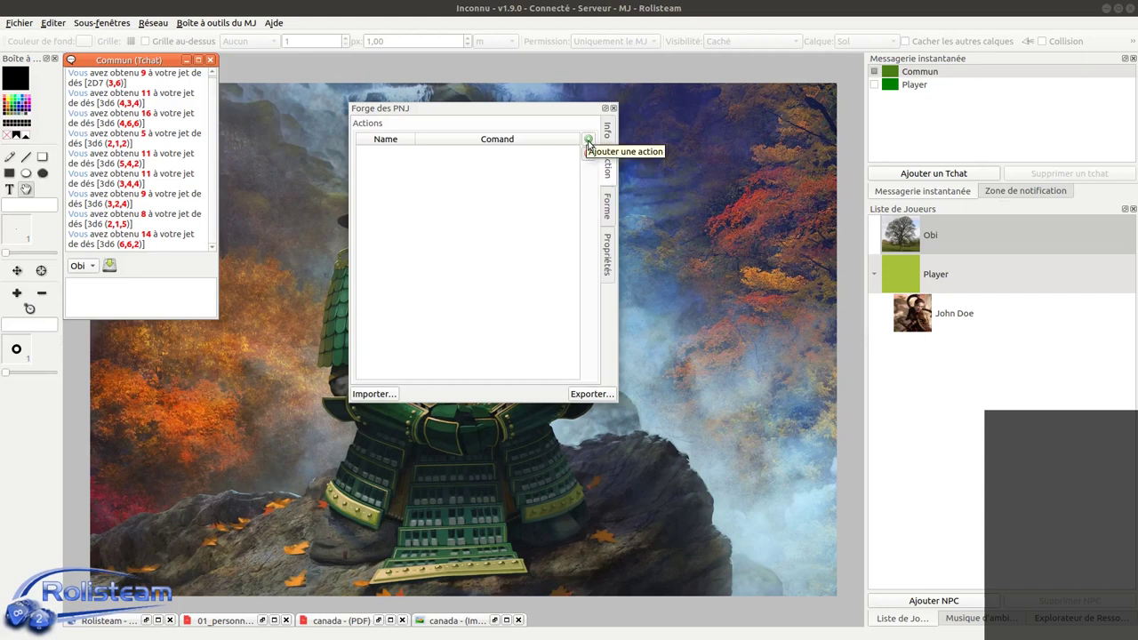
{"action": "left_click", "coordinate": [587, 141]}
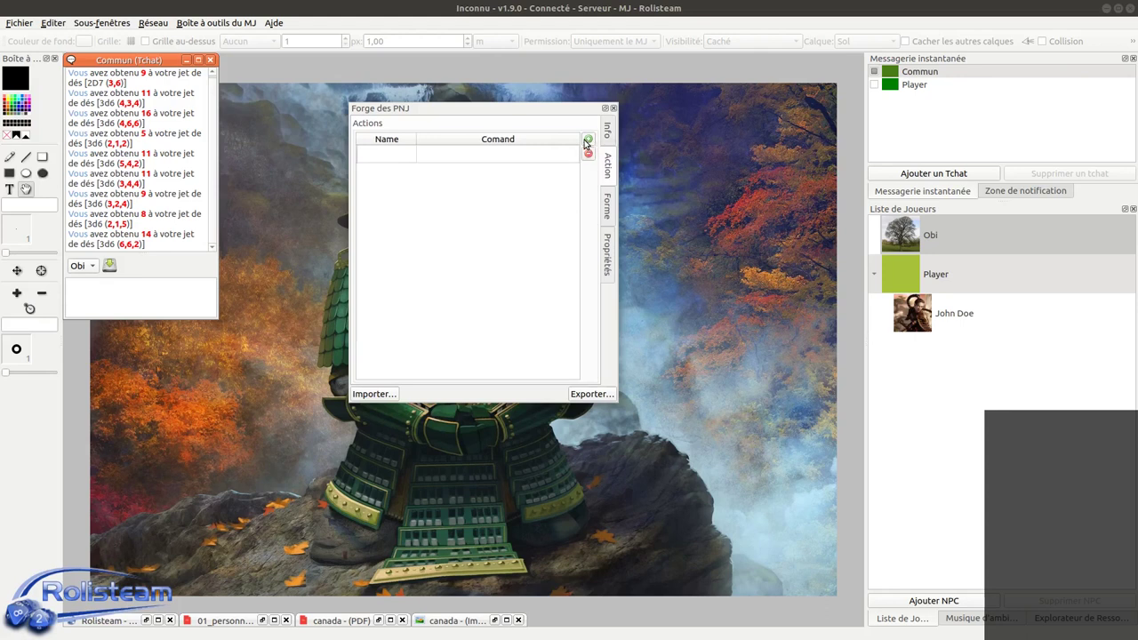
{"action": "double_click", "coordinate": [400, 156]}
{"action": "type", "text": "attaque"}
Set the attaque action's dice command to 1d20+5.
{"action": "double_click", "coordinate": [434, 153]}
{"action": "type", "text": "2d"}
{"action": "key", "text": "BackSpace"}
{"action": "key", "text": "BackSpace"}
{"action": "type", "text": "1d20+5"}
{"action": "key", "text": "Return"}
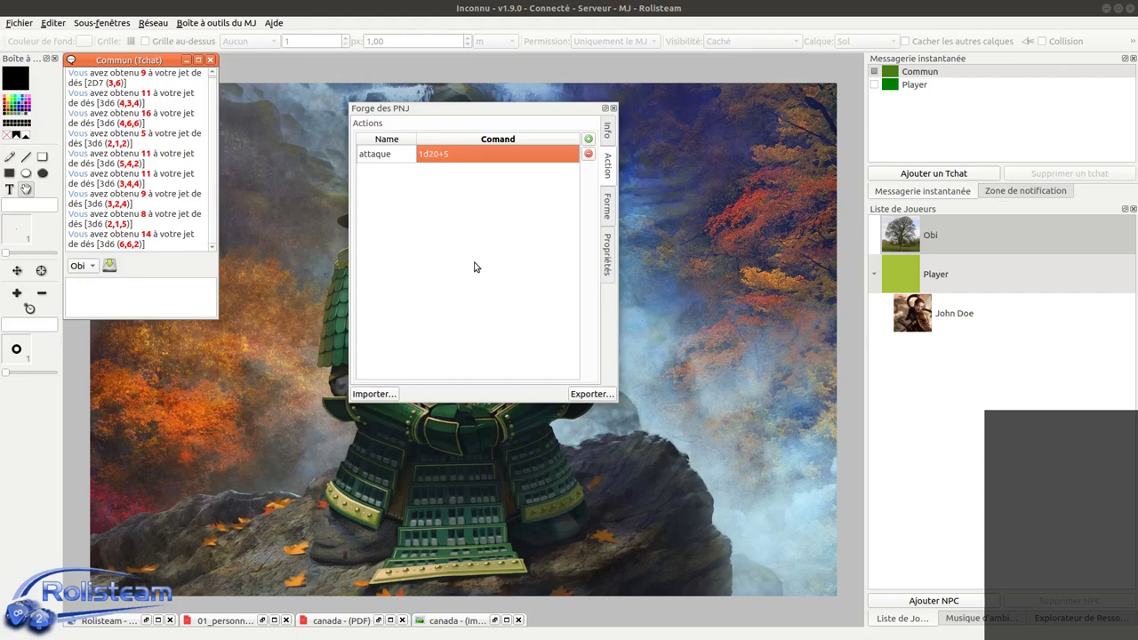
Add a property named "force" with the value 6 to the NPC.
{"action": "left_click", "coordinate": [607, 205]}
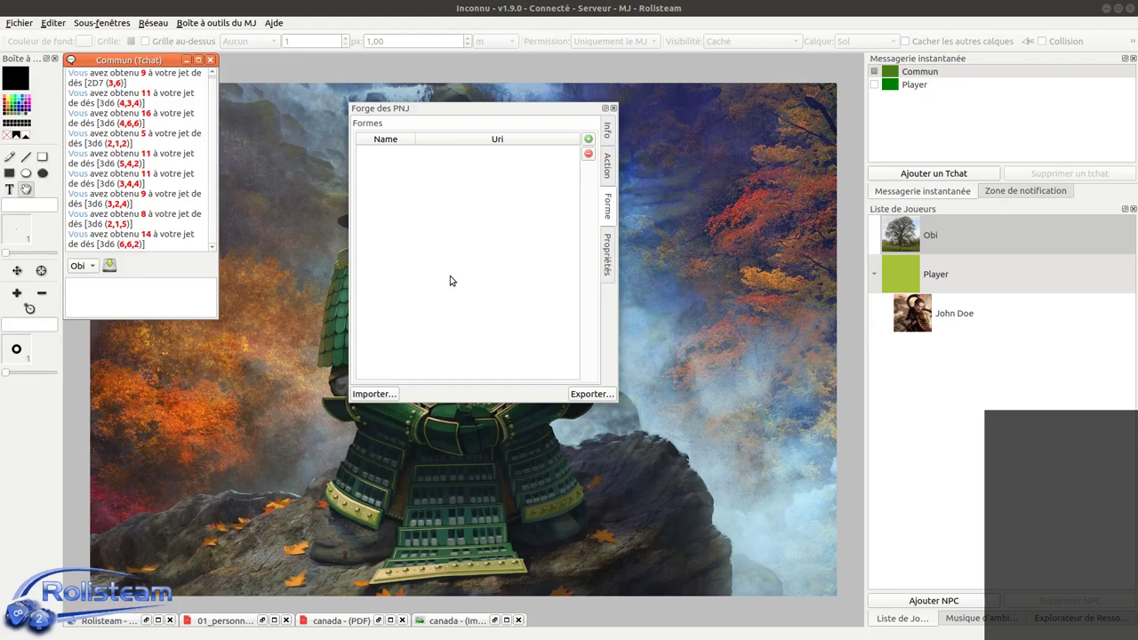
{"action": "left_click", "coordinate": [605, 253]}
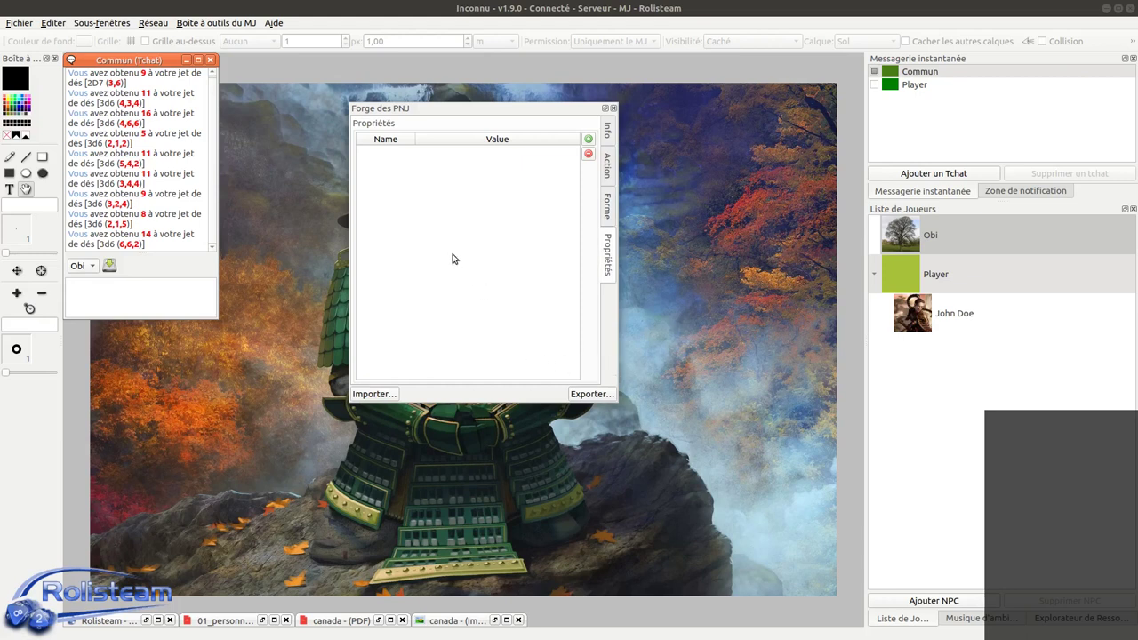
{"action": "left_click", "coordinate": [588, 139]}
{"action": "double_click", "coordinate": [386, 152]}
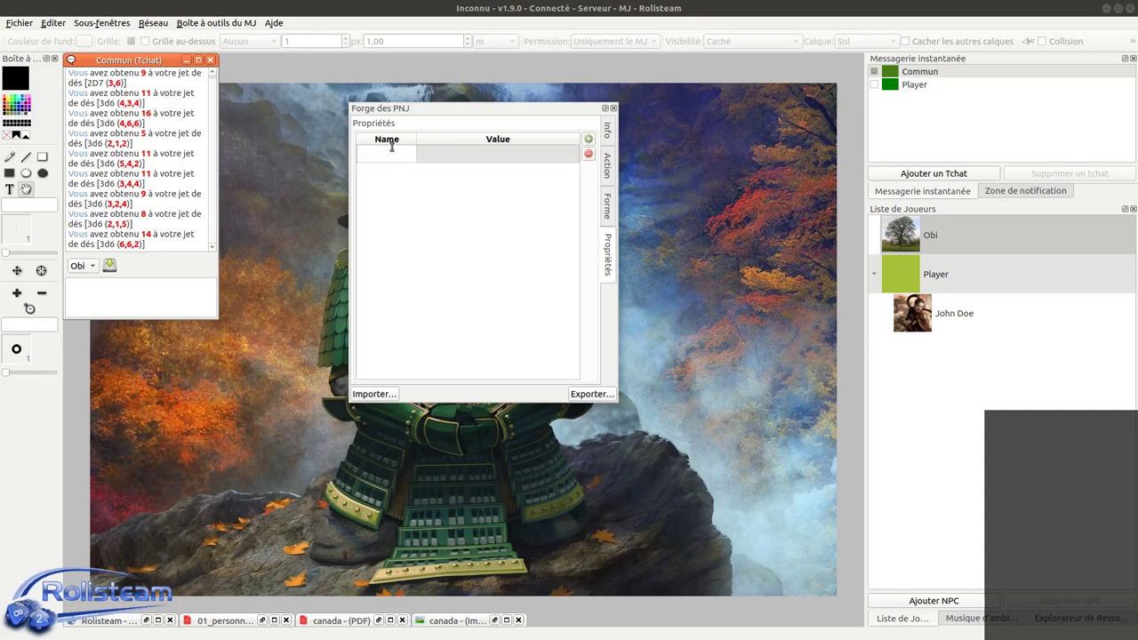
{"action": "type", "text": "force"}
{"action": "key", "text": "Return"}
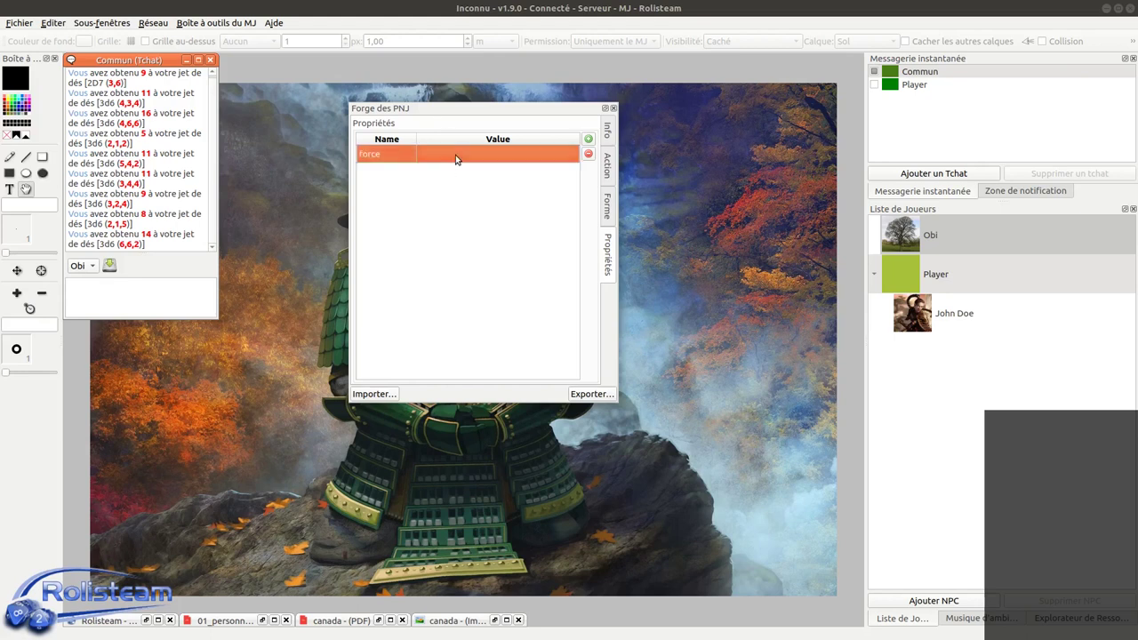
{"action": "double_click", "coordinate": [459, 155]}
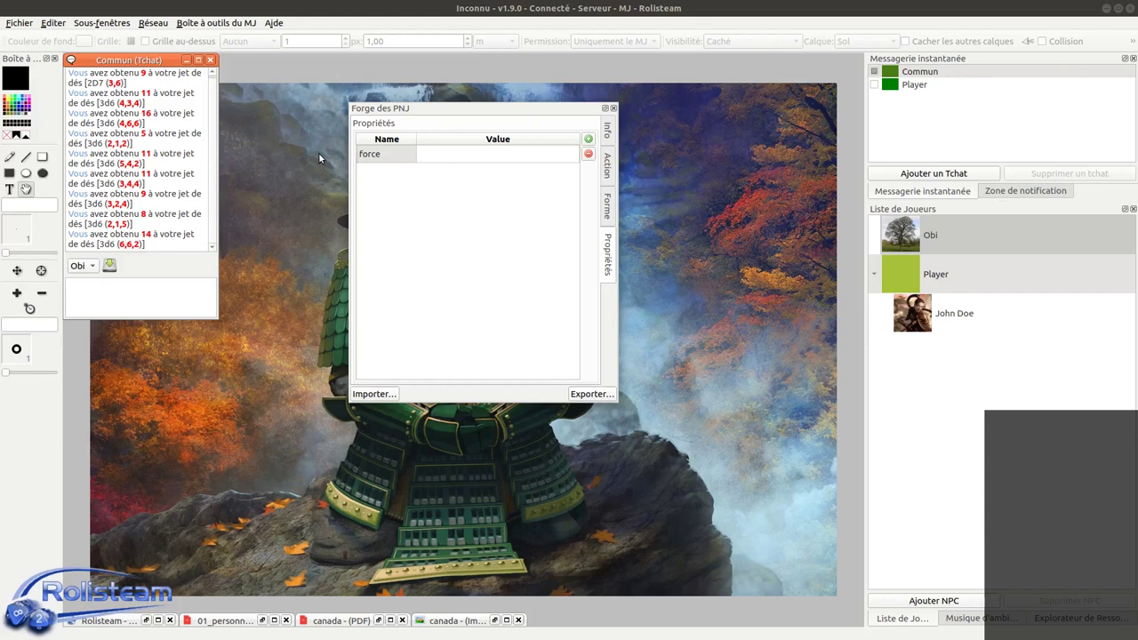
{"action": "type", "text": "6"}
{"action": "key", "text": "Return"}
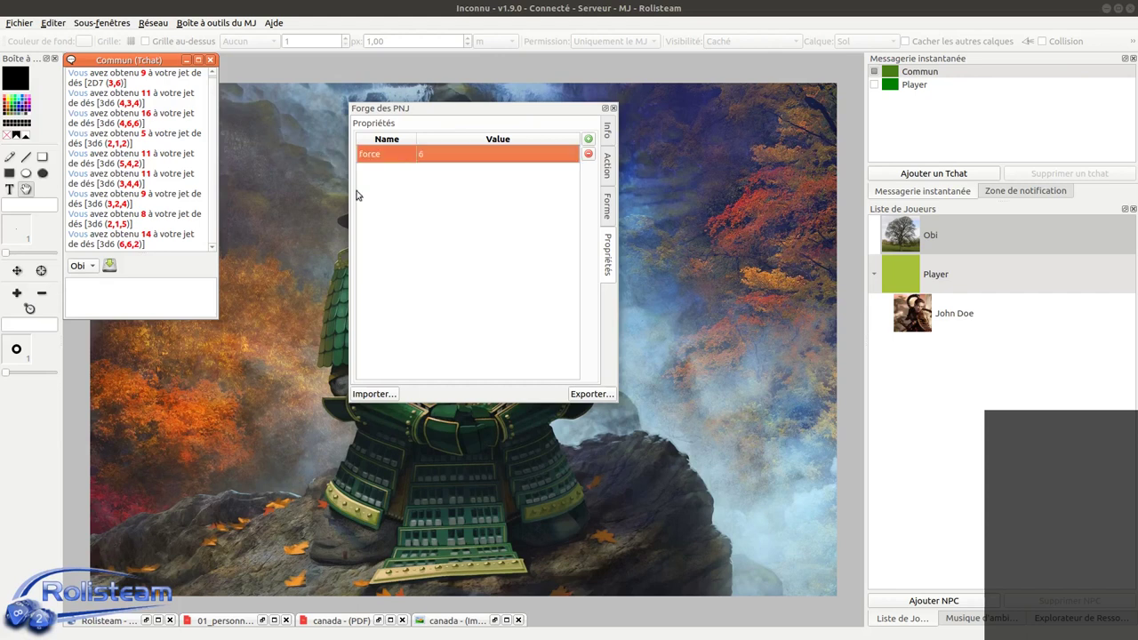
Change the attaque action's dice command to 1d20+${force} so it uses the force property.
{"action": "left_click", "coordinate": [606, 165]}
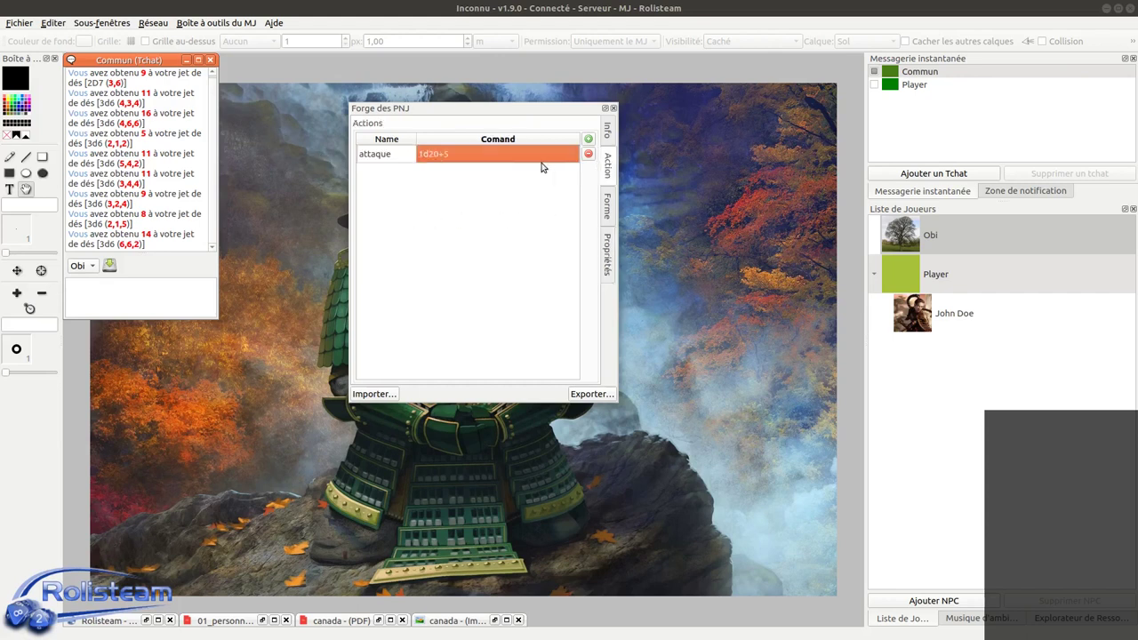
{"action": "double_click", "coordinate": [483, 158]}
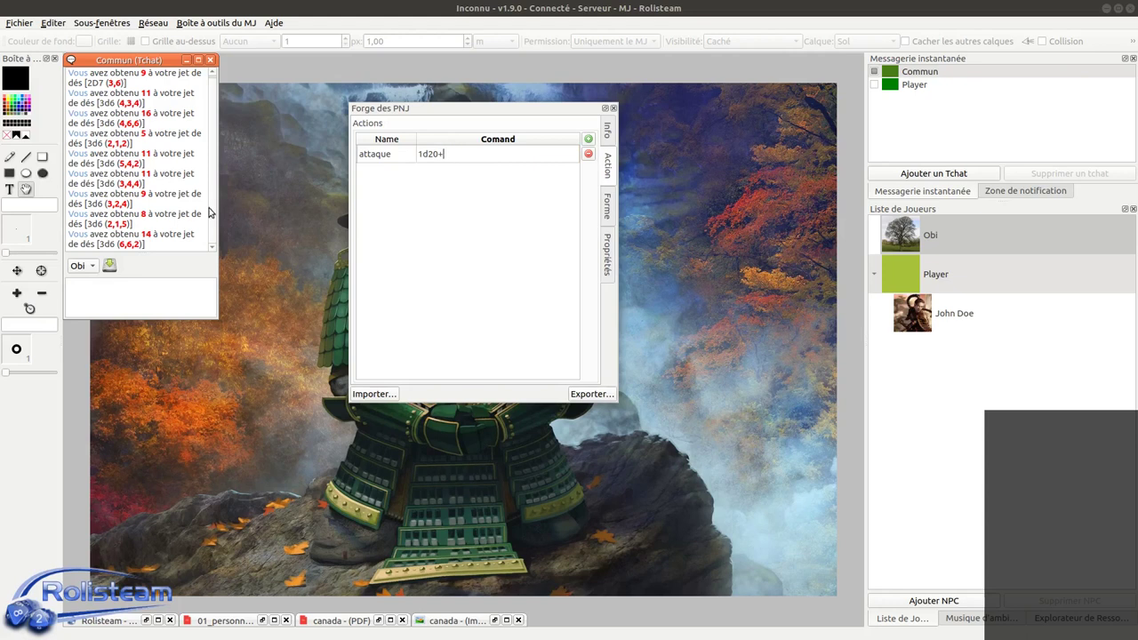
{"action": "type", "text": "{fore"}
{"action": "type", "text": "e}"}
{"action": "left_click", "coordinate": [436, 286]}
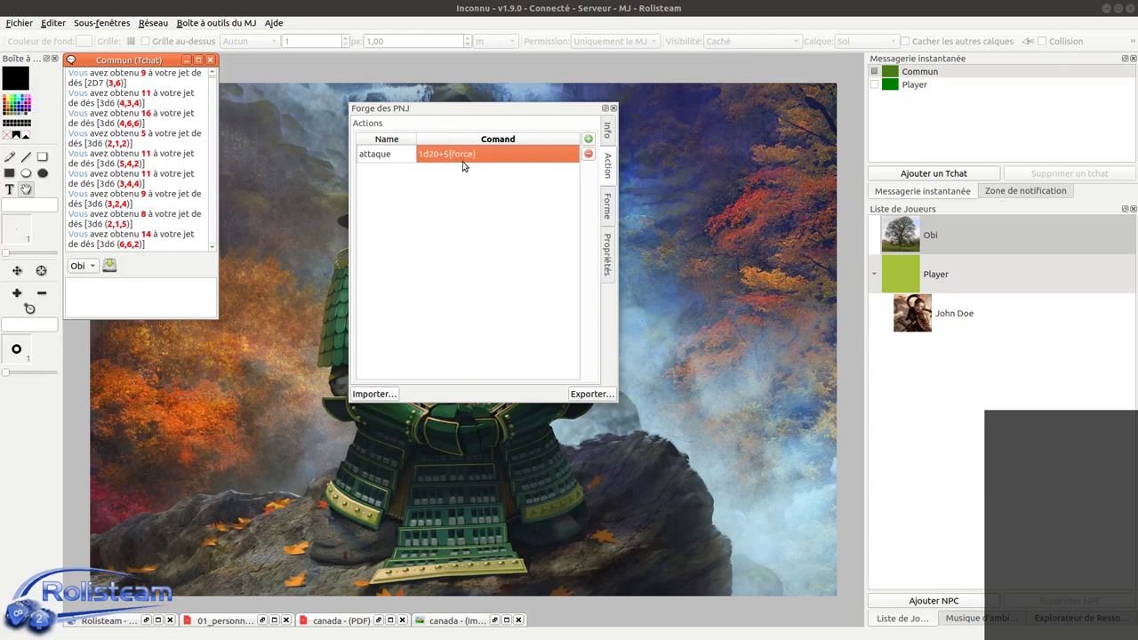
Review the NPC's general information, its attaque action and its force property.
{"action": "left_click", "coordinate": [609, 267]}
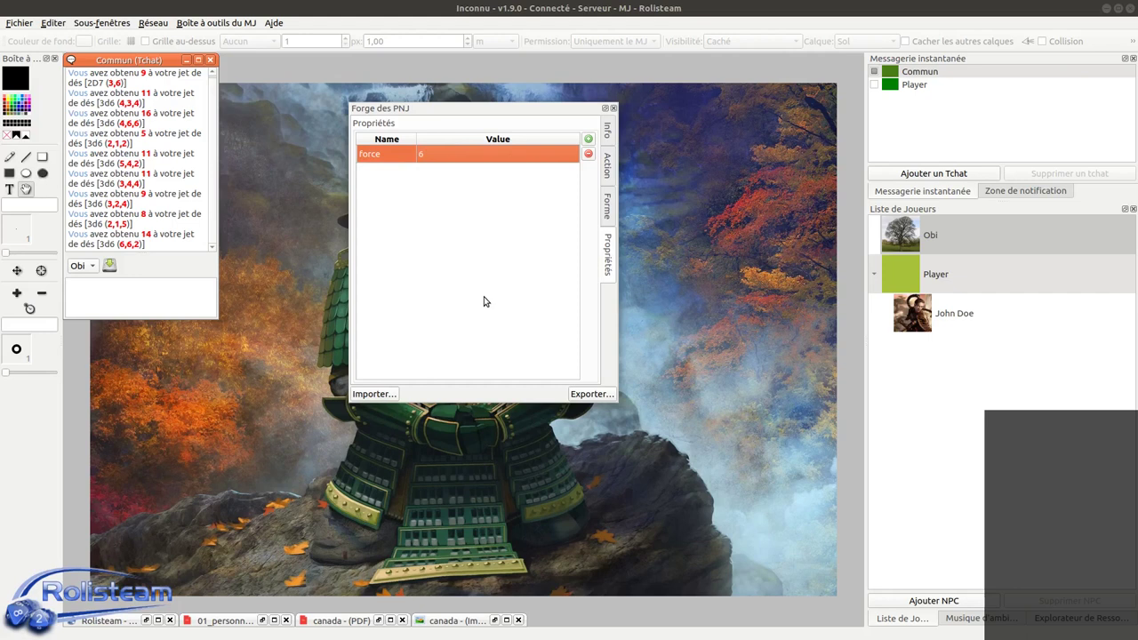
{"action": "left_click", "coordinate": [608, 133]}
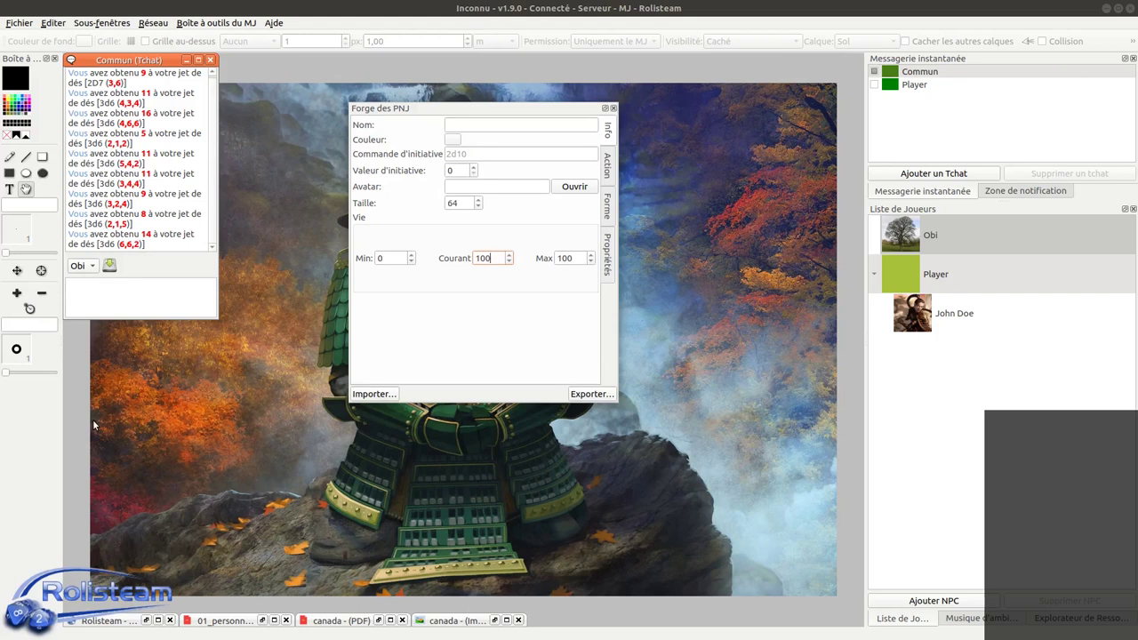
{"action": "left_click", "coordinate": [609, 283]}
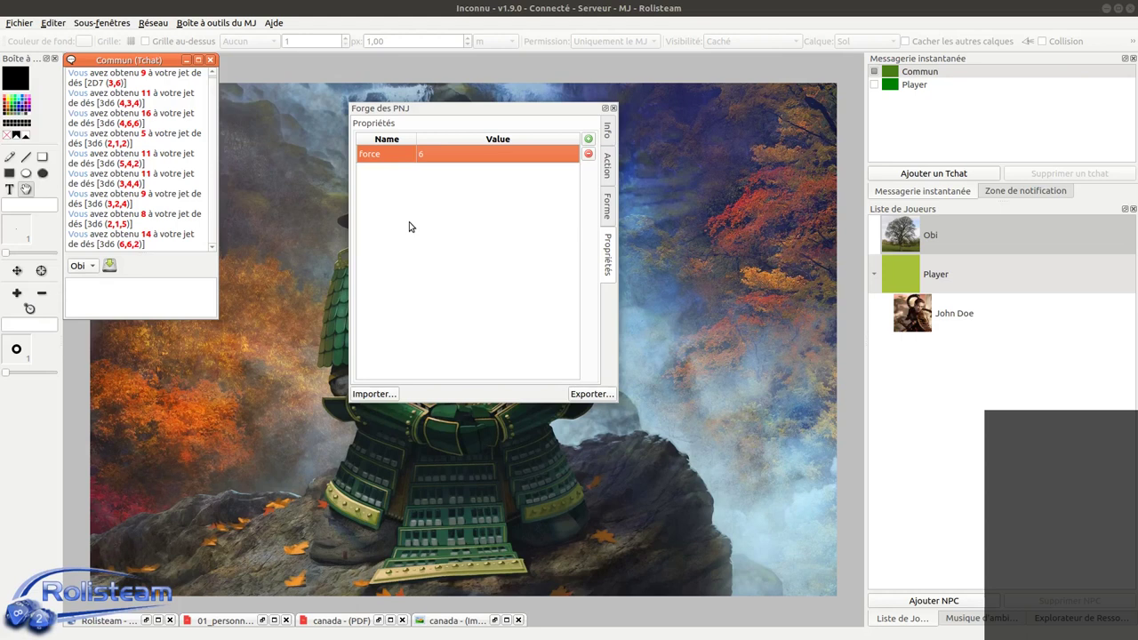
{"action": "left_click", "coordinate": [605, 169]}
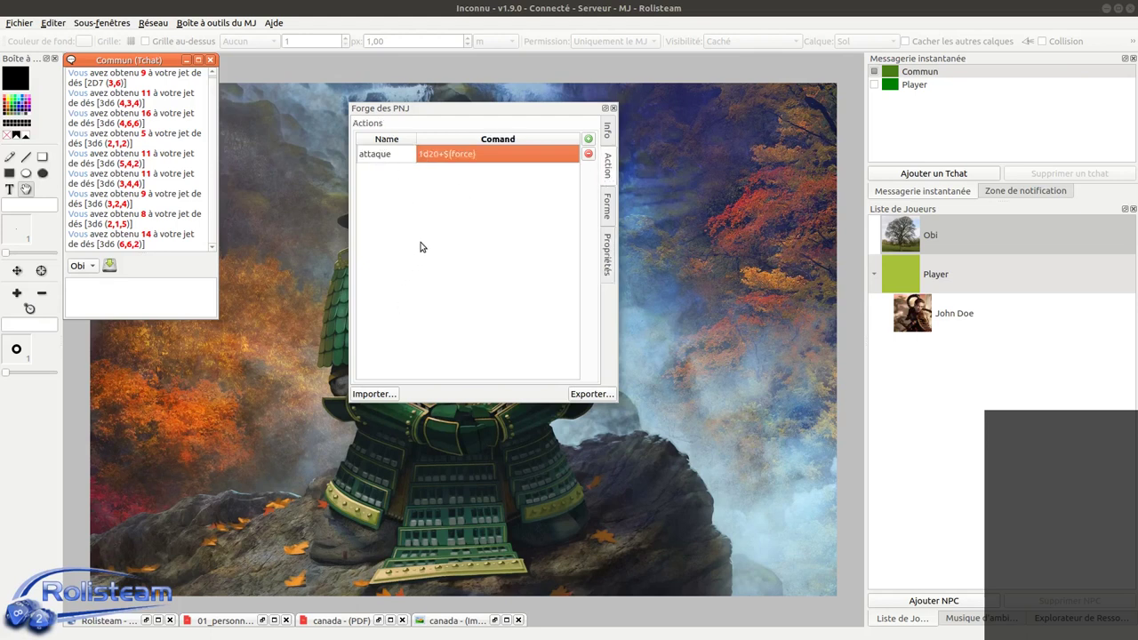
{"action": "left_click", "coordinate": [606, 252]}
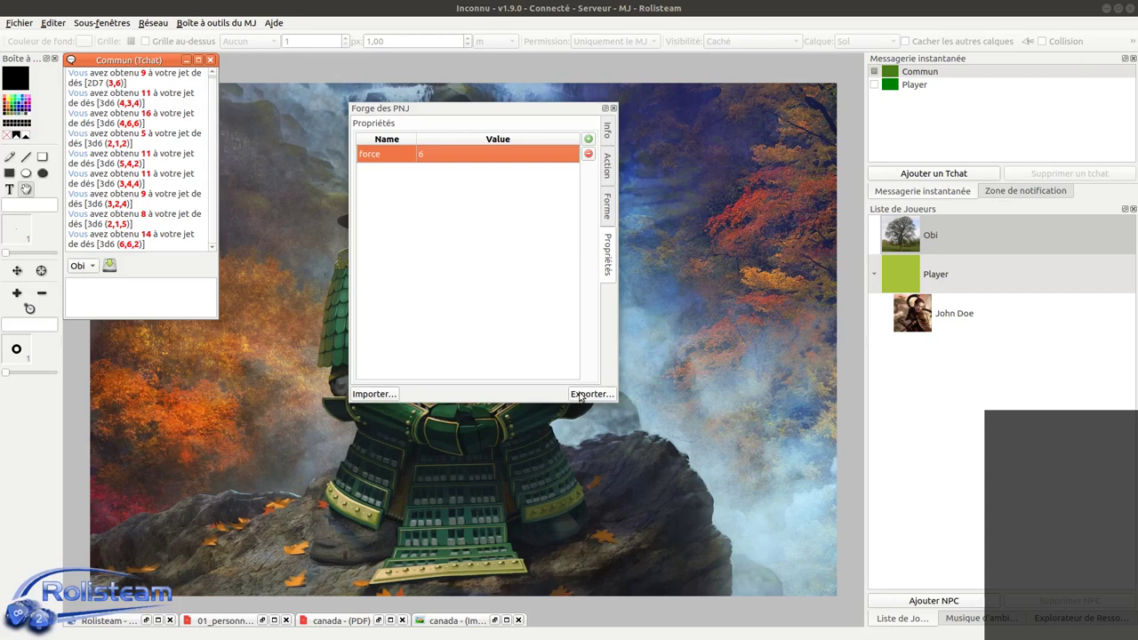
Import the ronin.rtek token from the rolisteam/tests/assets/character folder into the Forge des PNJ.
{"action": "left_click", "coordinate": [612, 130]}
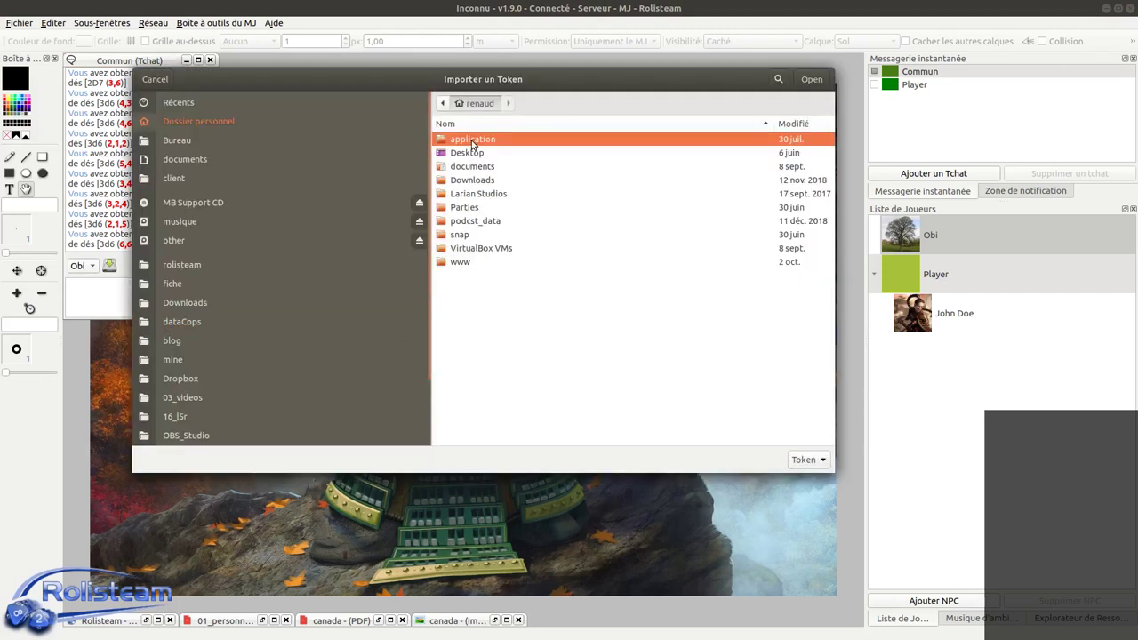
{"action": "double_click", "coordinate": [503, 142]}
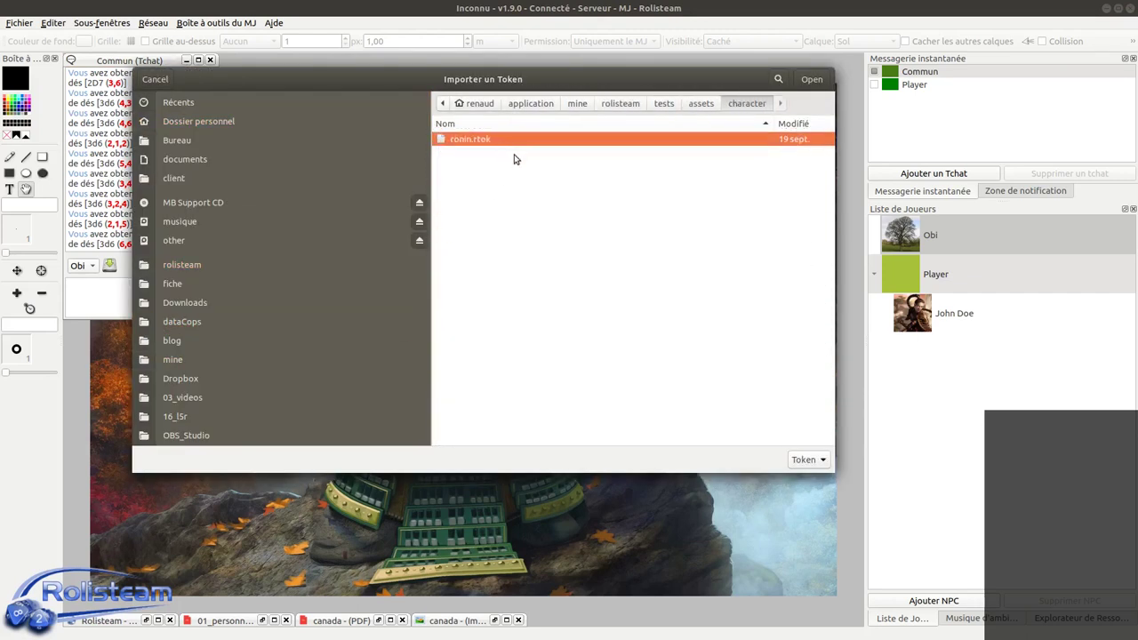
{"action": "left_click", "coordinate": [812, 79]}
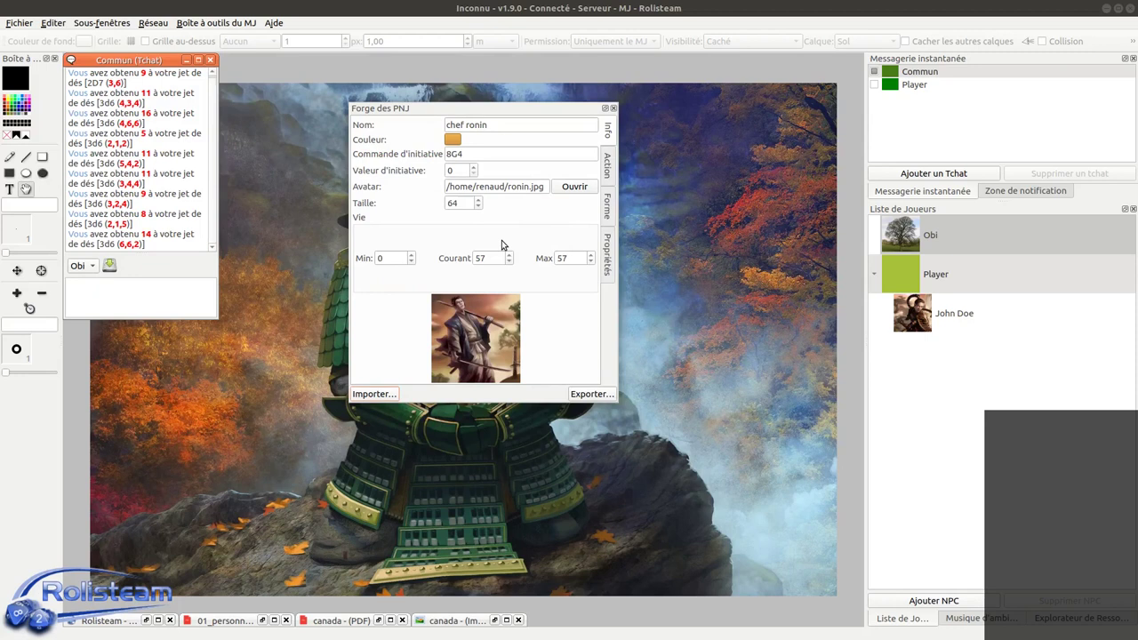
Go through the imported NPC's initiative command, avatar path and initiative value.
{"action": "left_click", "coordinate": [472, 154]}
{"action": "double_click", "coordinate": [472, 153]}
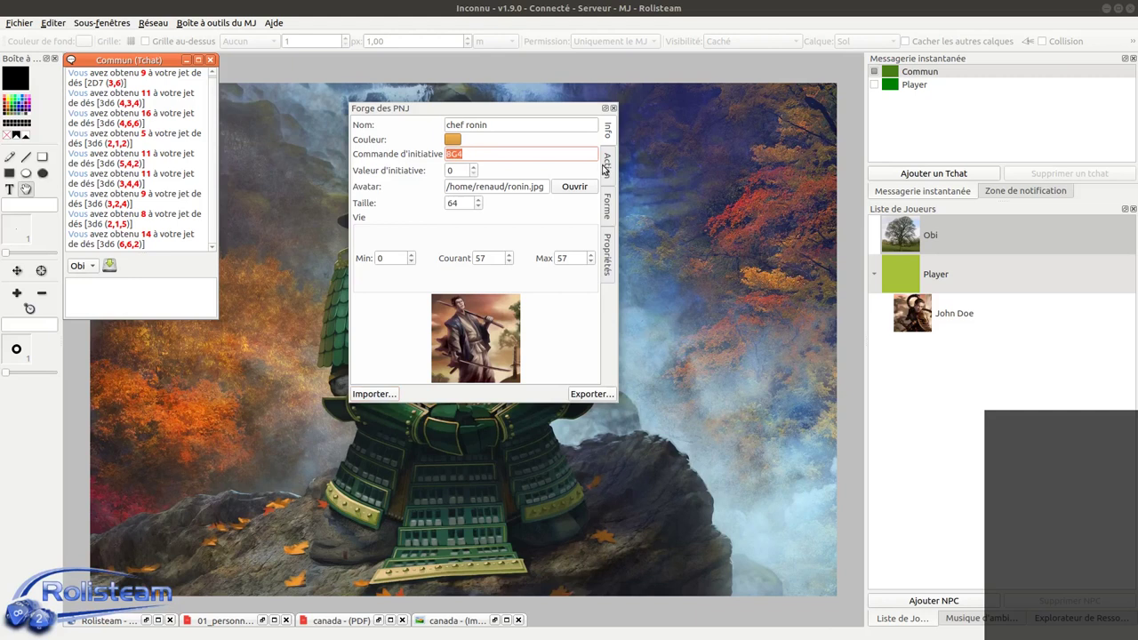
{"action": "left_click", "coordinate": [527, 184]}
{"action": "triple_click", "coordinate": [527, 183]}
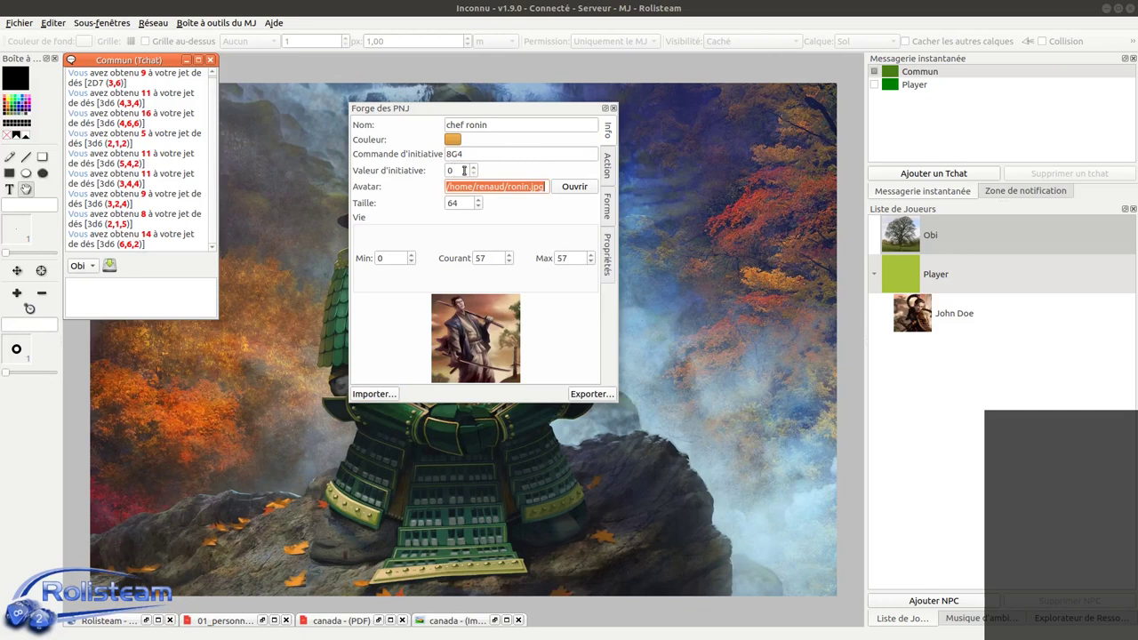
{"action": "left_click", "coordinate": [463, 170]}
{"action": "left_click", "coordinate": [471, 154]}
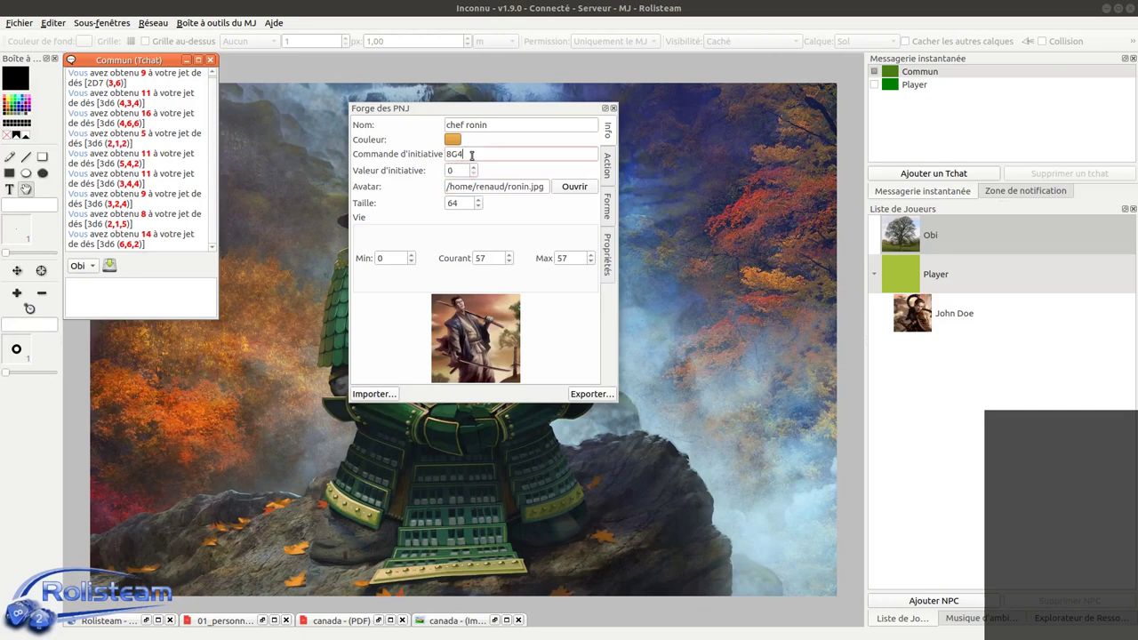
{"action": "key", "text": "ctrl+a"}
{"action": "double_click", "coordinate": [462, 170]}
{"action": "double_click", "coordinate": [485, 152]}
{"action": "double_click", "coordinate": [507, 158]}
{"action": "left_click", "coordinate": [449, 169]}
{"action": "left_click", "coordinate": [491, 156]}
Check the actions, forms and properties of the imported NPC.
{"action": "left_click", "coordinate": [606, 171]}
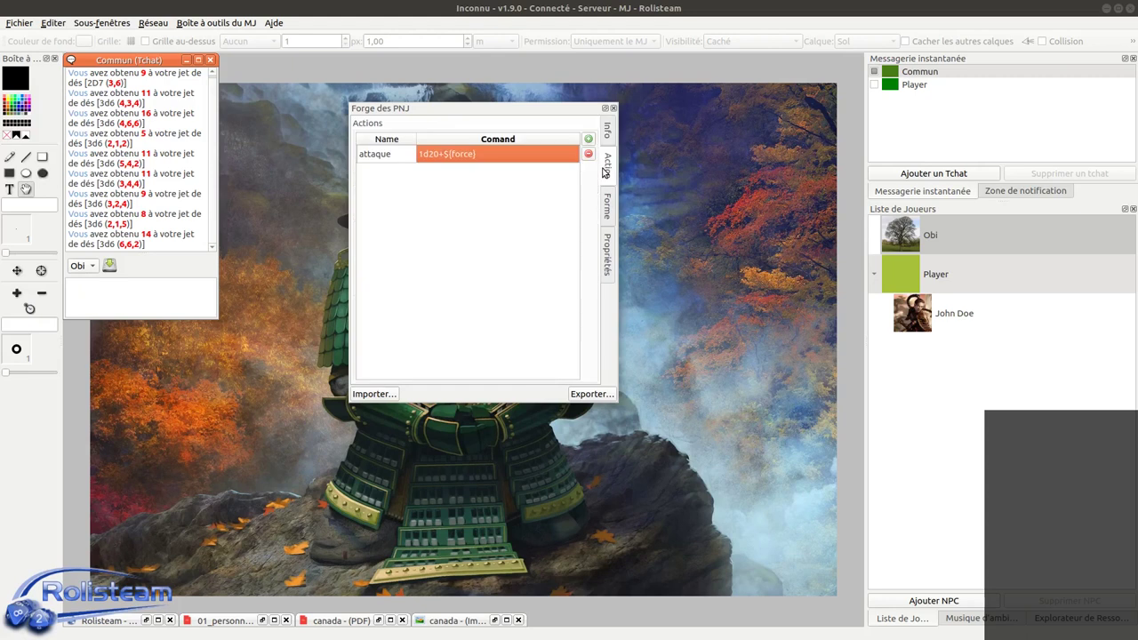
{"action": "left_click", "coordinate": [608, 203]}
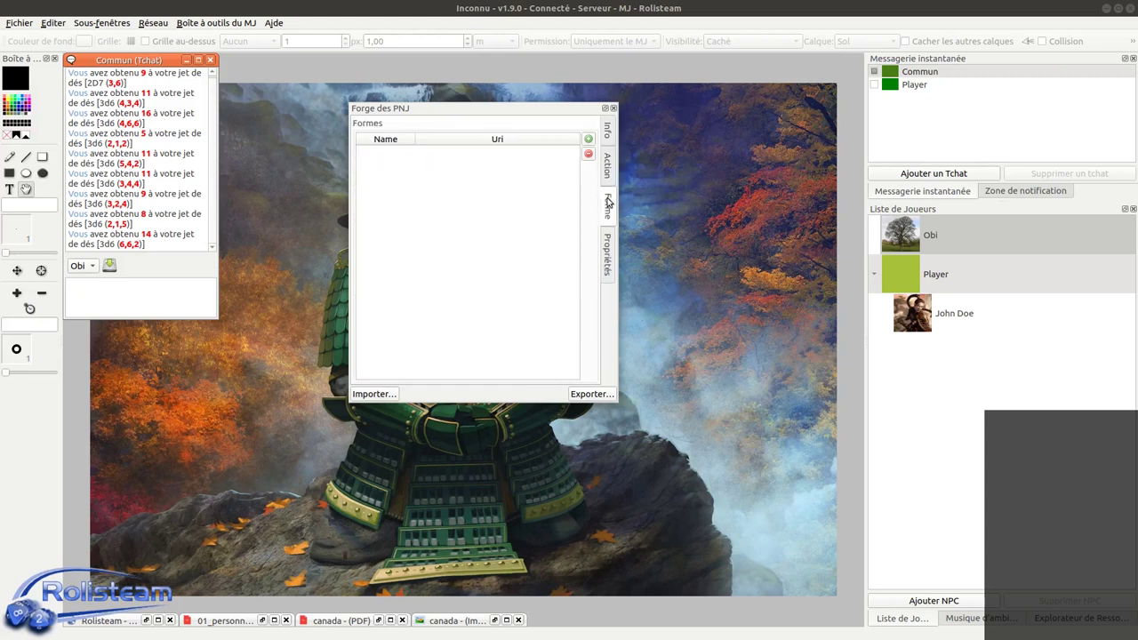
{"action": "left_click", "coordinate": [615, 240]}
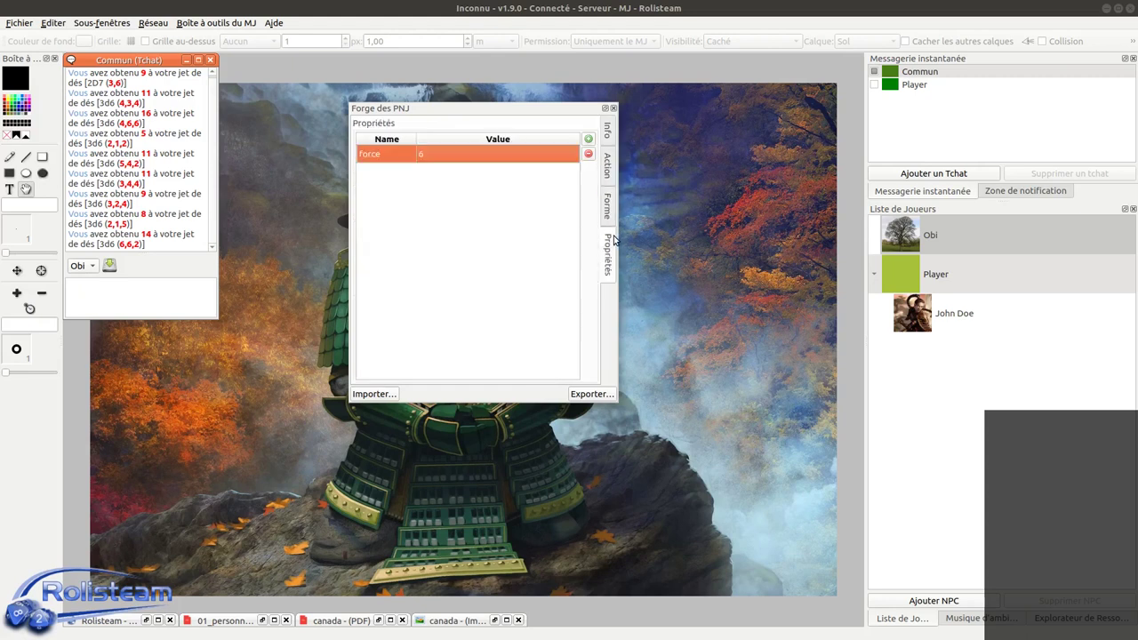
Shorten the imported NPC's name to "ronin".
{"action": "left_click", "coordinate": [607, 132]}
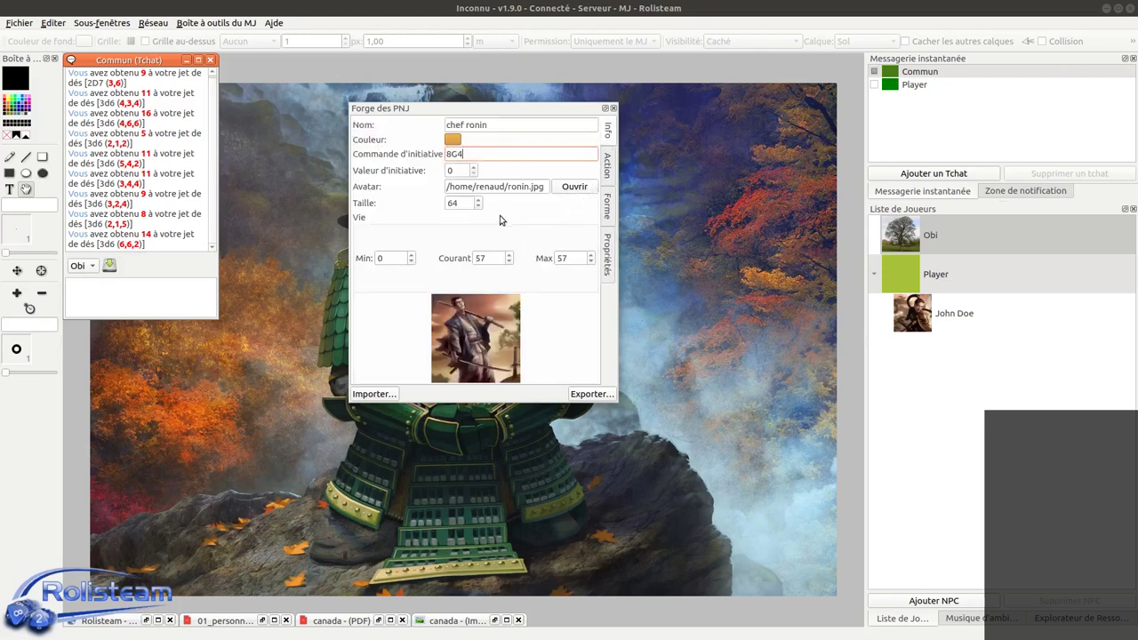
{"action": "double_click", "coordinate": [521, 154]}
{"action": "left_click", "coordinate": [520, 154]}
{"action": "left_click", "coordinate": [491, 125]}
{"action": "left_click_drag", "start_coordinate": [466, 125], "coordinate": [445, 126]}
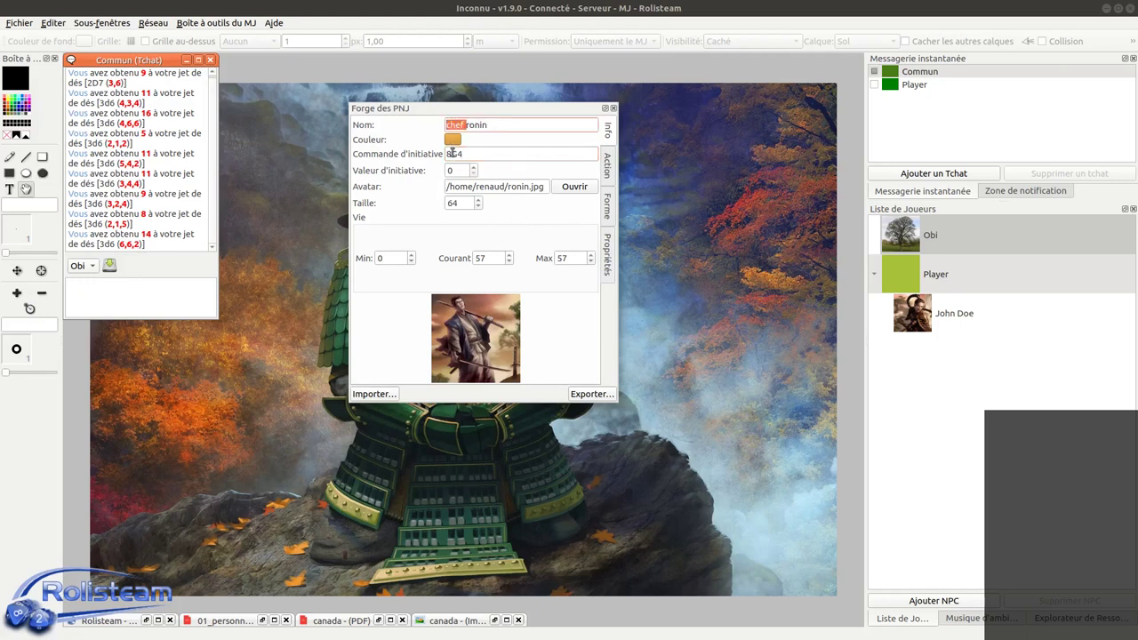
{"action": "key", "text": "BackSpace"}
Set the ronin's initiative command to 6G3.
{"action": "left_click_drag", "start_coordinate": [456, 154], "coordinate": [449, 153]}
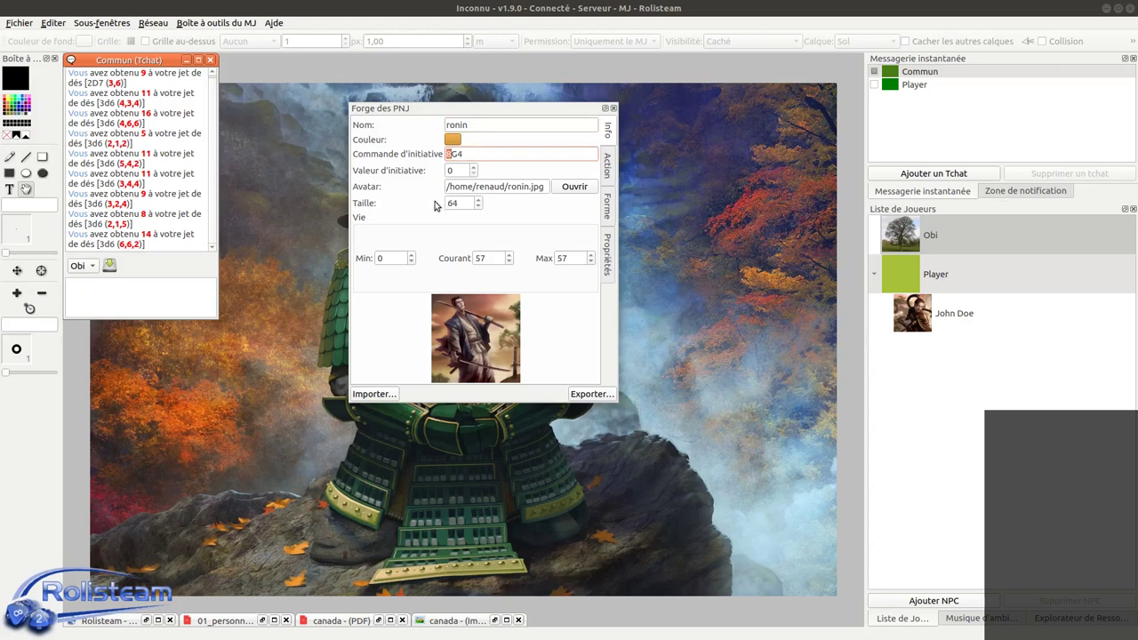
{"action": "type", "text": "6"}
{"action": "key", "text": "BackSpace"}
{"action": "type", "text": "3"}
{"action": "left_click_drag", "start_coordinate": [468, 154], "coordinate": [444, 154]}
Export the edited NPC as a token file named ronin_de_base in the home folder.
{"action": "left_click", "coordinate": [605, 260]}
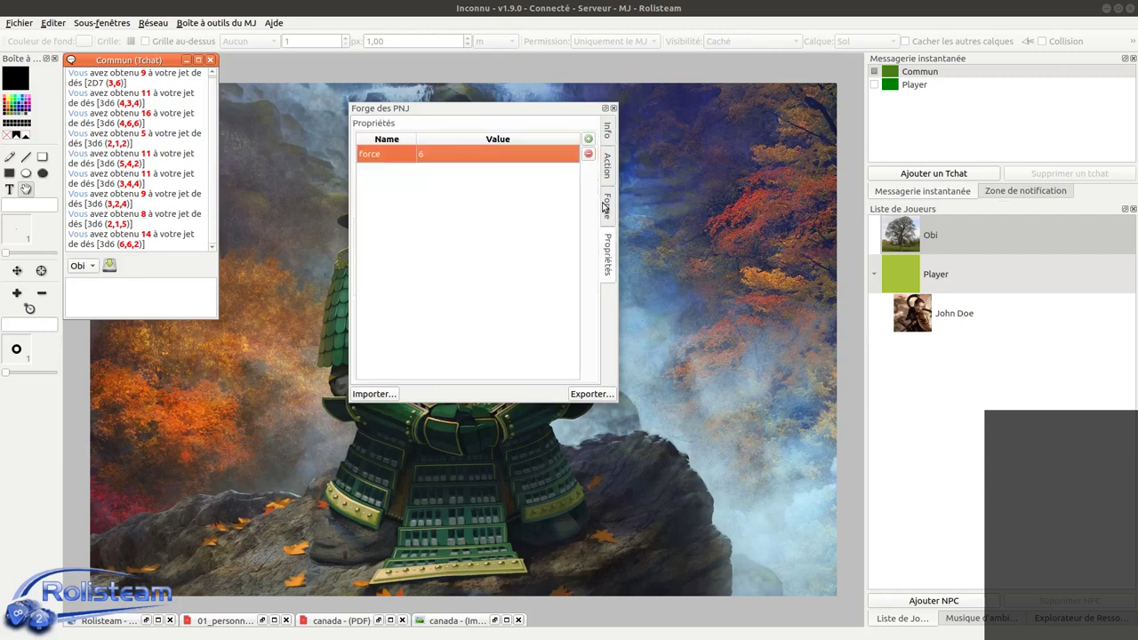
{"action": "left_click", "coordinate": [607, 165]}
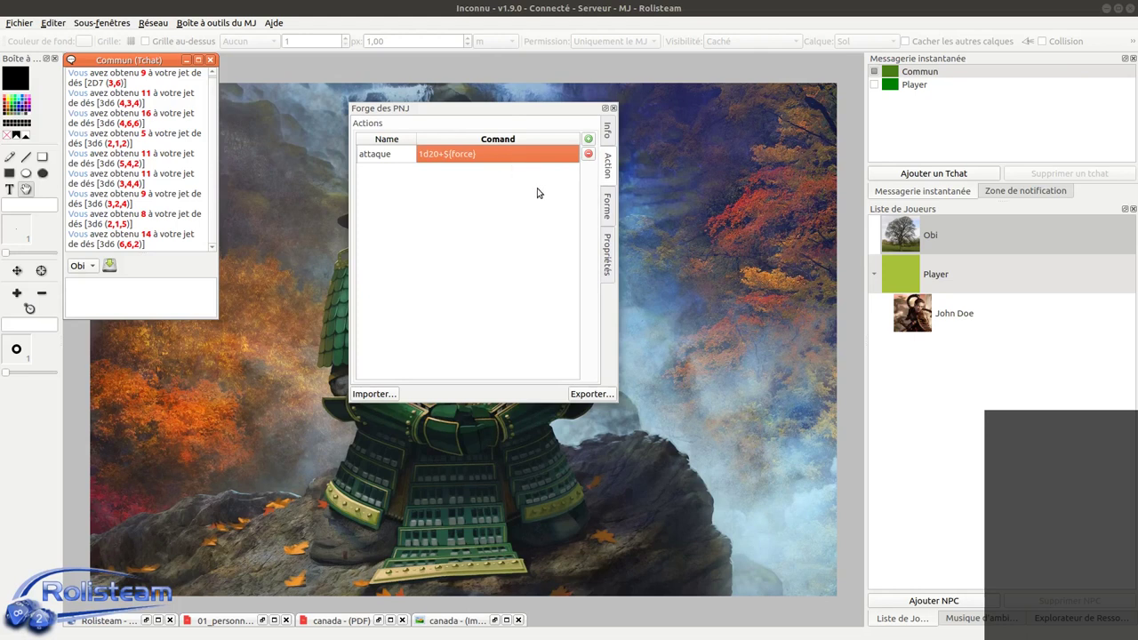
{"action": "left_click", "coordinate": [578, 393]}
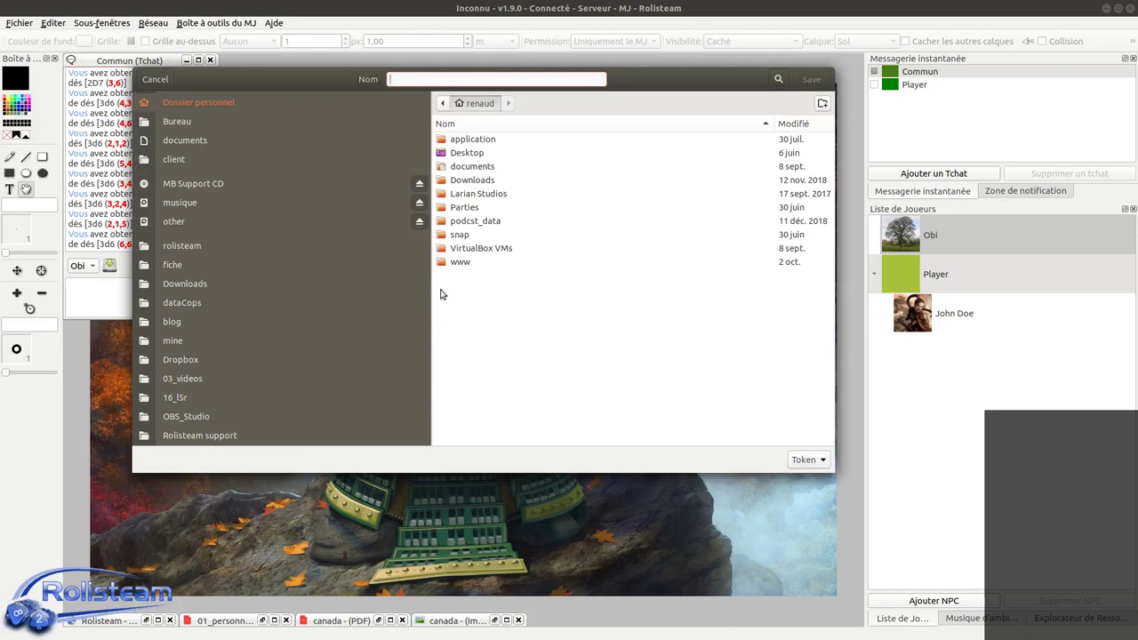
{"action": "type", "text": "ronin_de_base"}
{"action": "left_click", "coordinate": [810, 79]}
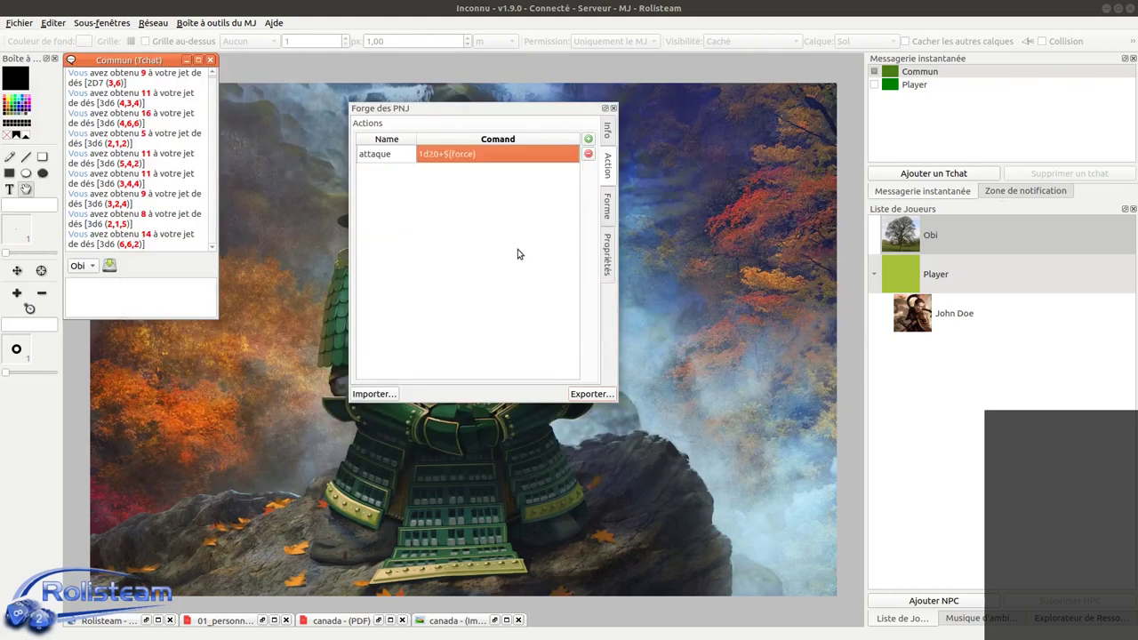
Dock the Forge des PNJ together with Messagerie instantanée and Zone de notification, above the player list, and show the notifications.
{"action": "left_click", "coordinate": [608, 132]}
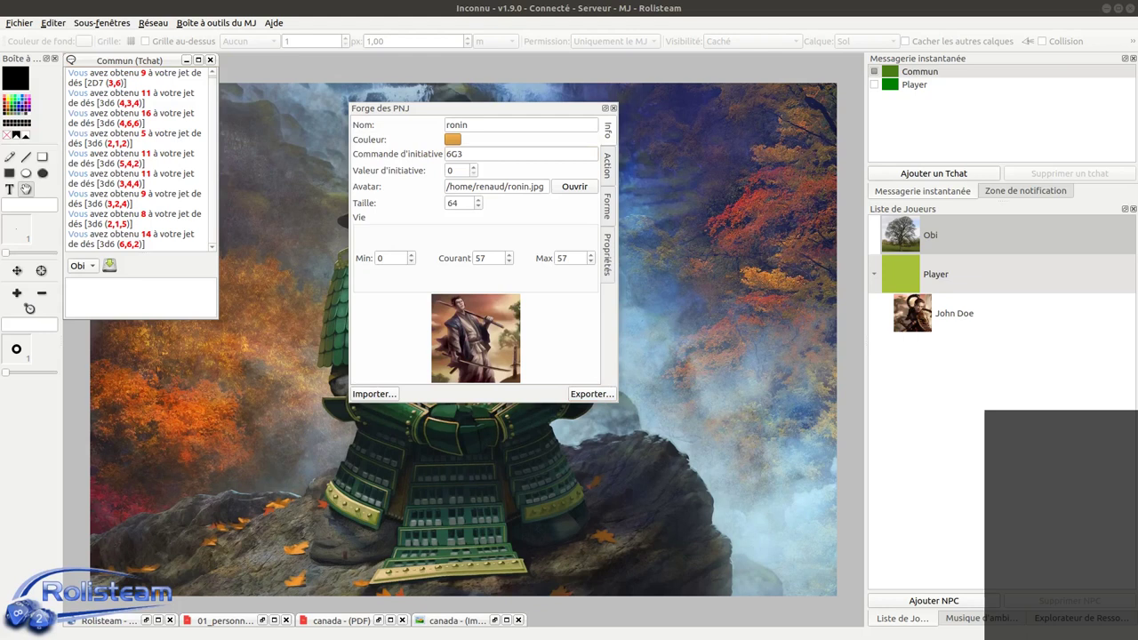
{"action": "left_click", "coordinate": [509, 105]}
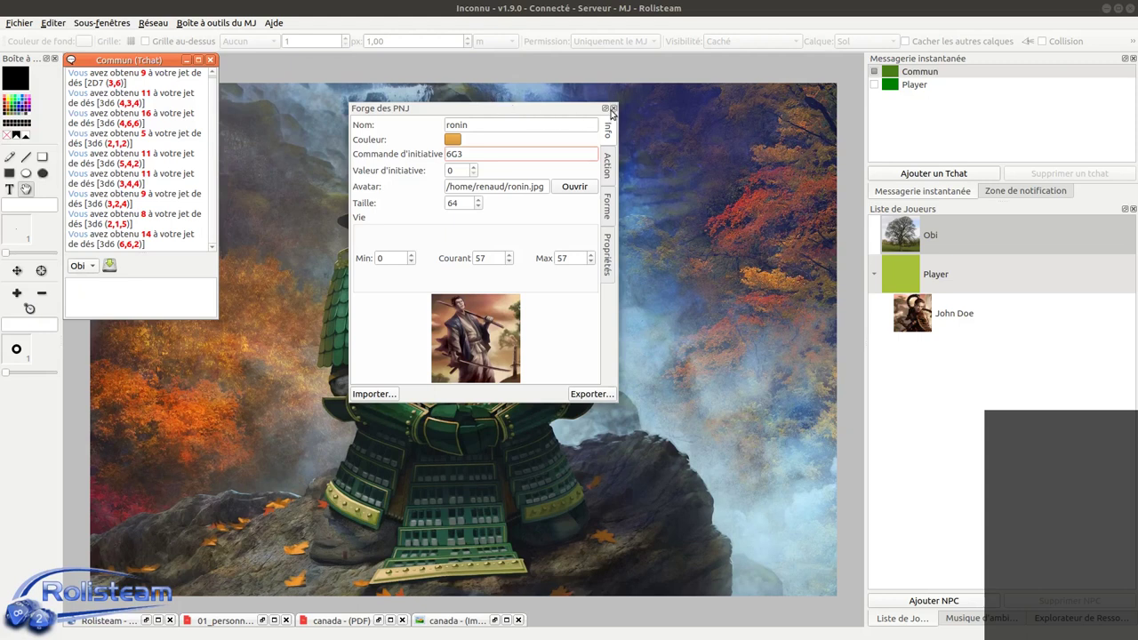
{"action": "left_click_drag", "start_coordinate": [568, 113], "coordinate": [1003, 123]}
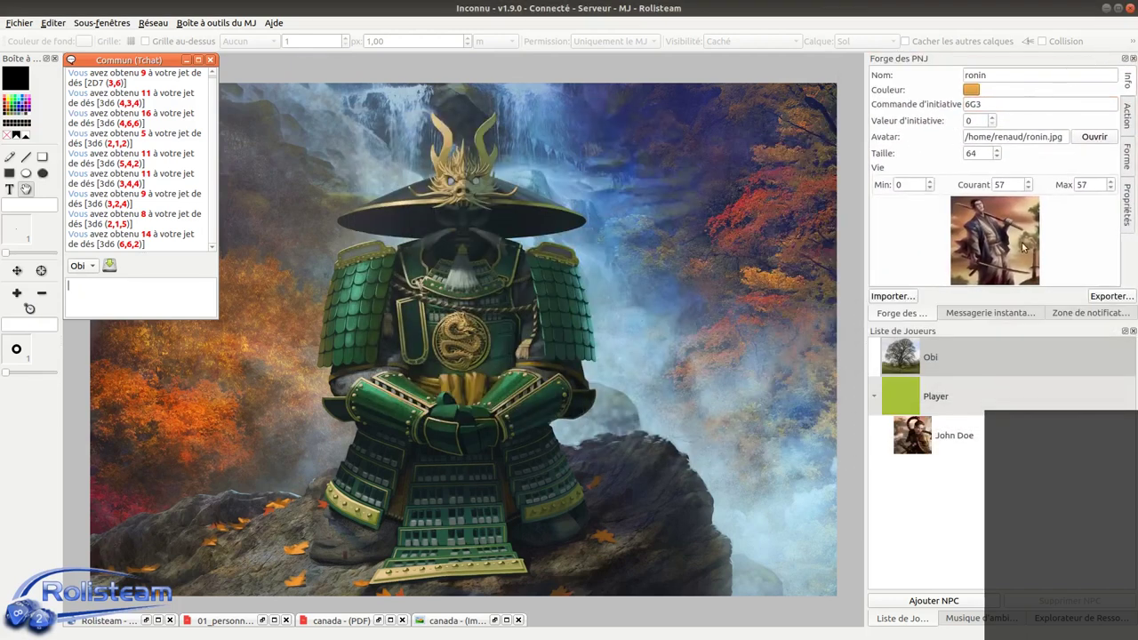
{"action": "left_click", "coordinate": [1011, 312]}
{"action": "left_click", "coordinate": [1077, 313]}
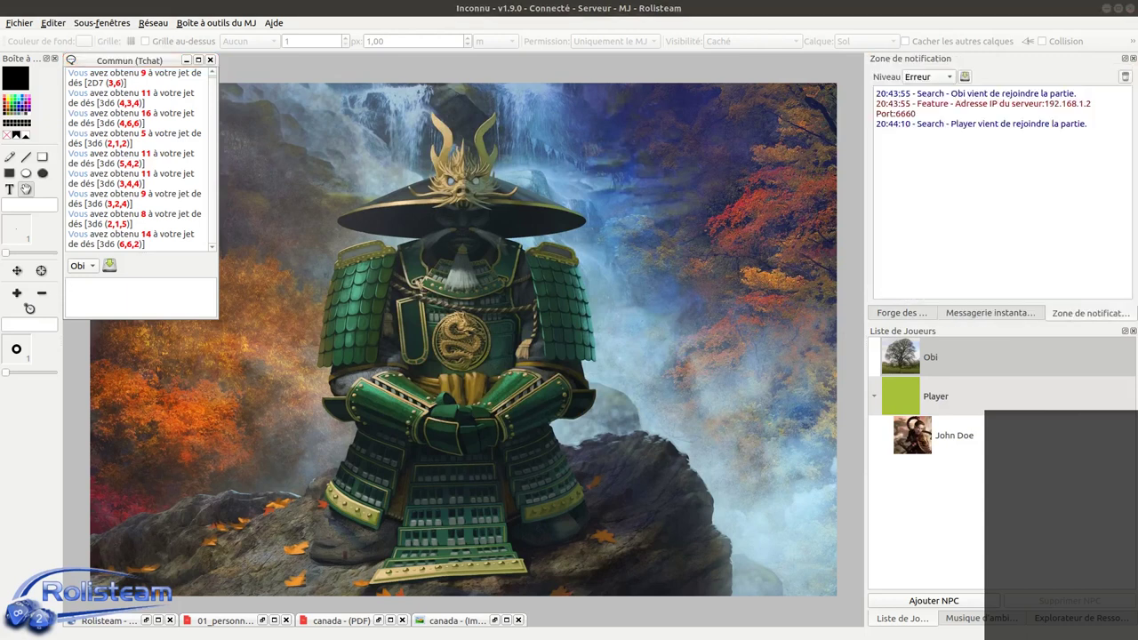
Create a vector map titled "carte" and place a ronin token on it, near the upper middle.
{"action": "left_click", "coordinate": [19, 22]}
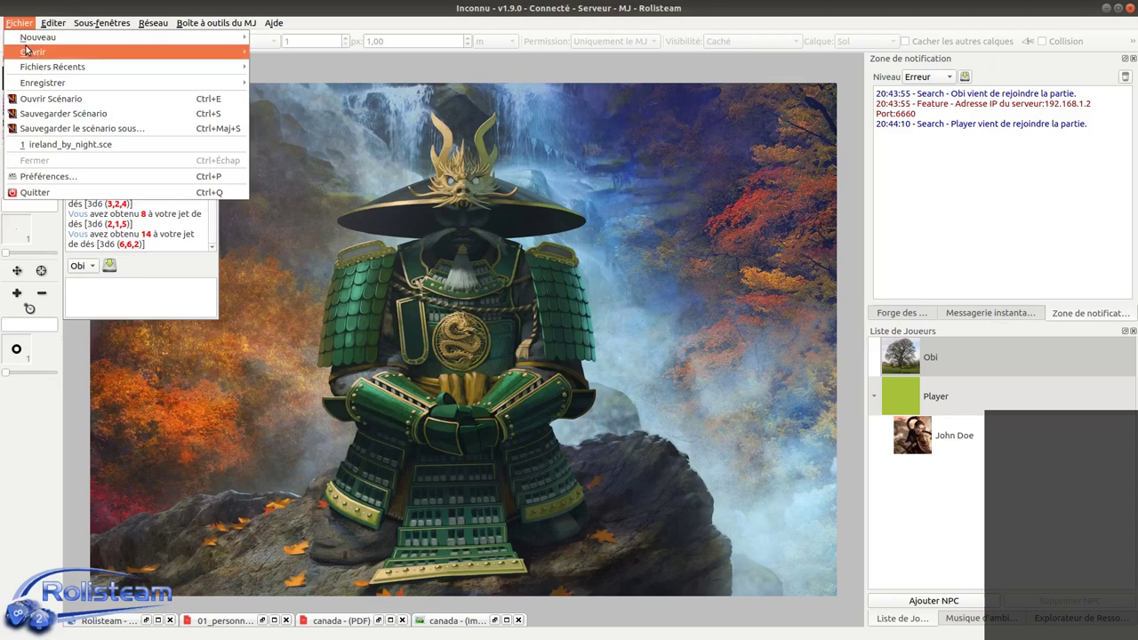
{"action": "mouse_move", "coordinate": [42, 41]}
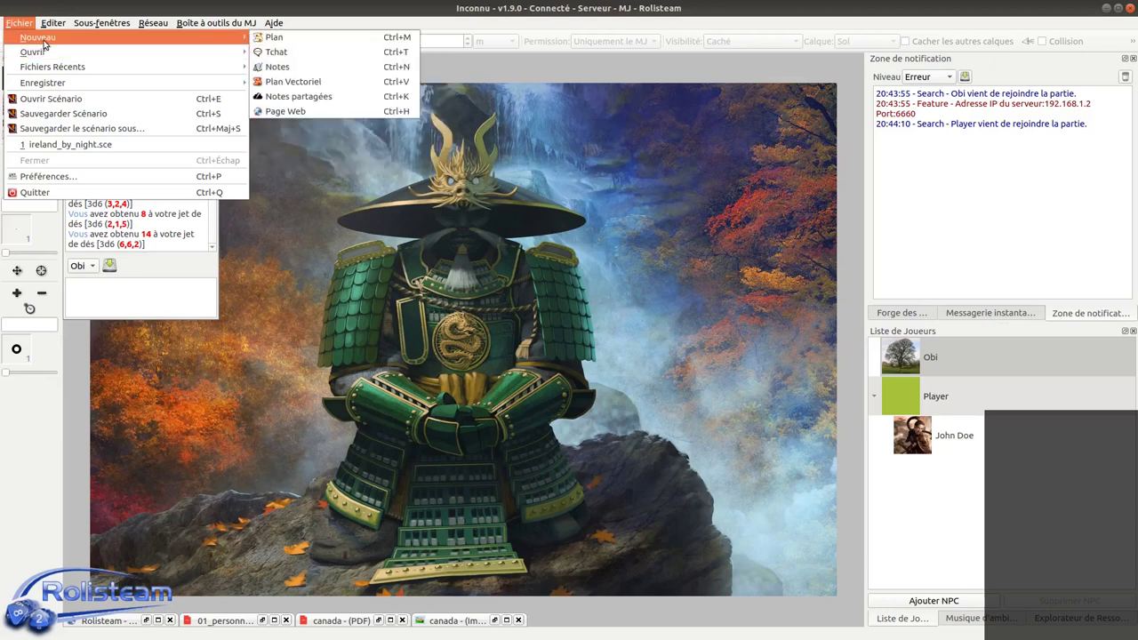
{"action": "left_click", "coordinate": [302, 81]}
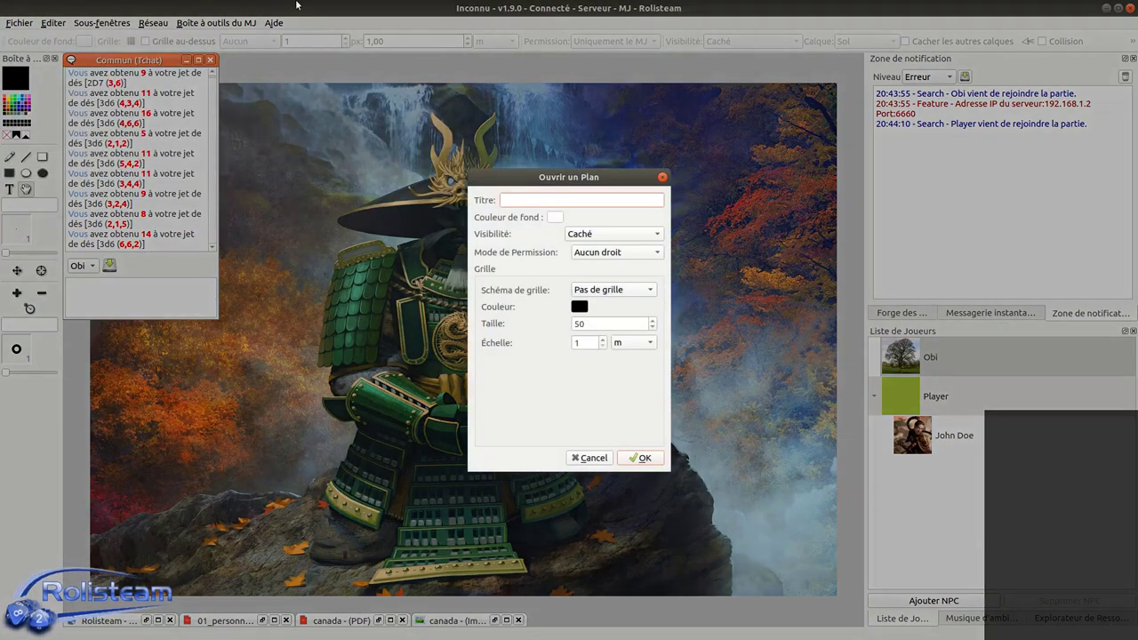
{"action": "type", "text": "carte"}
{"action": "key", "text": "Return"}
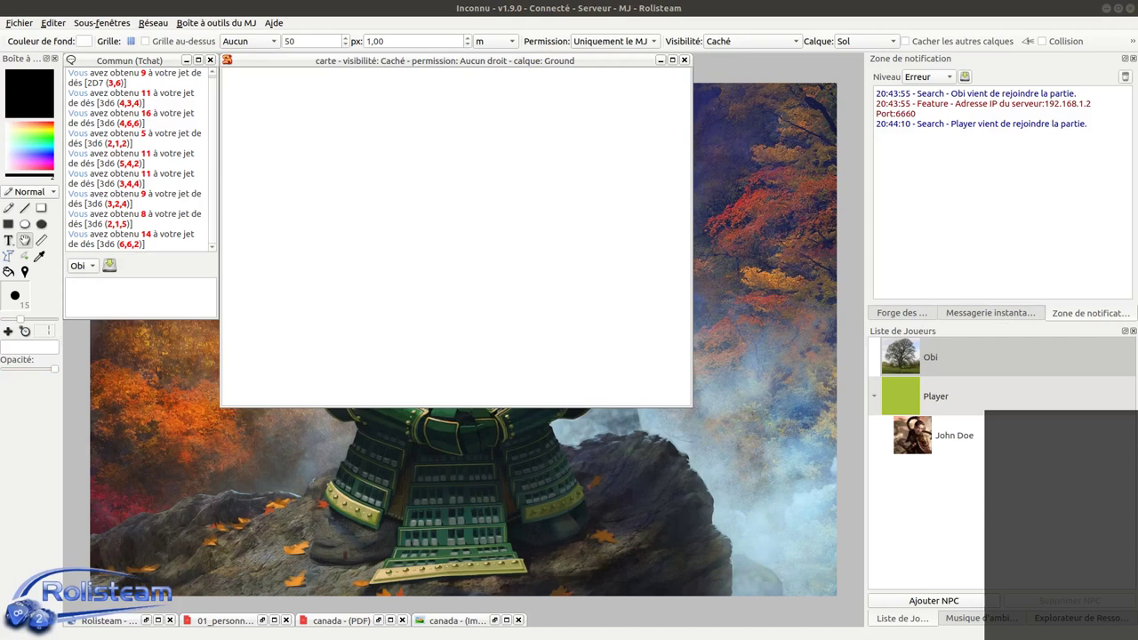
{"action": "left_click", "coordinate": [376, 198]}
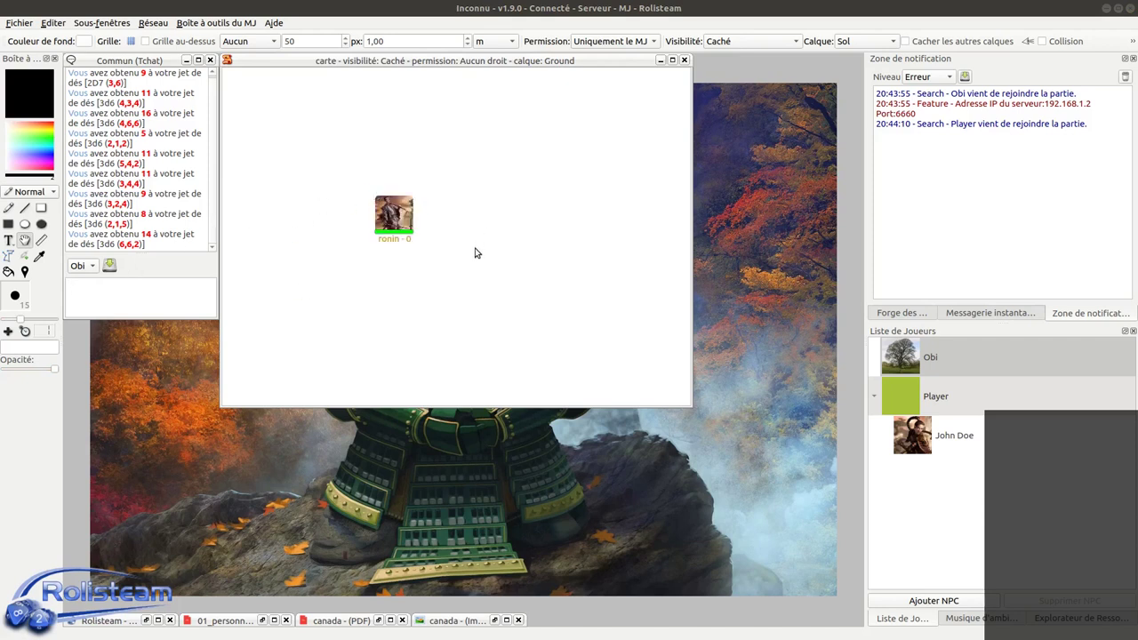
{"action": "left_click_drag", "start_coordinate": [394, 213], "coordinate": [407, 213]}
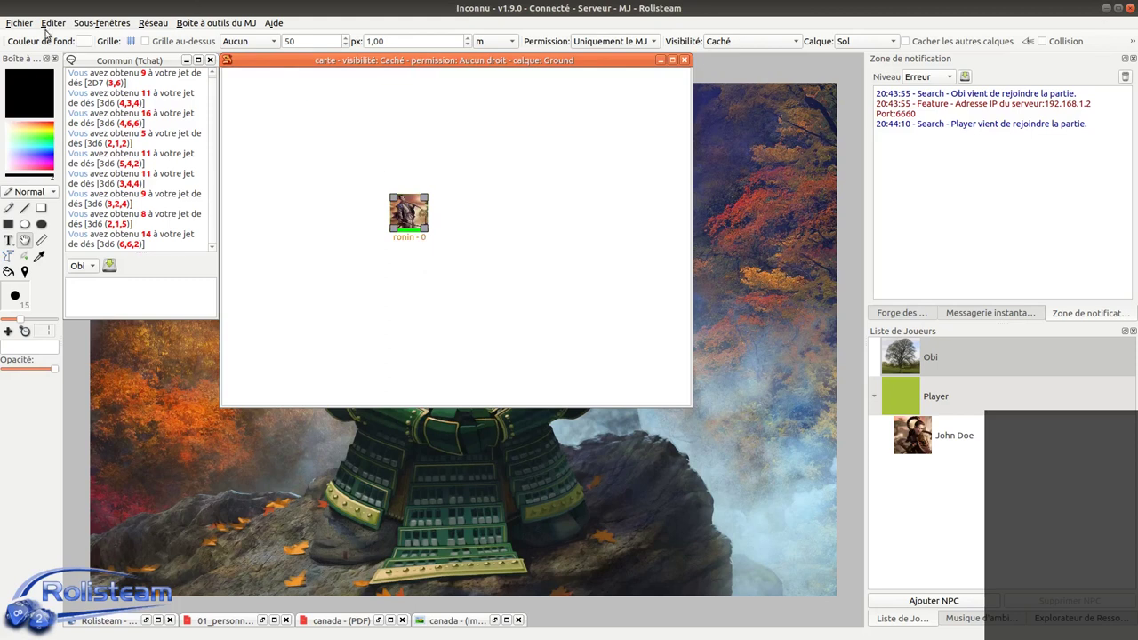
Turn the map's initiative display off and back on, nudging the ronin token slightly.
{"action": "left_click", "coordinate": [52, 24]}
{"action": "mouse_move", "coordinate": [74, 24]}
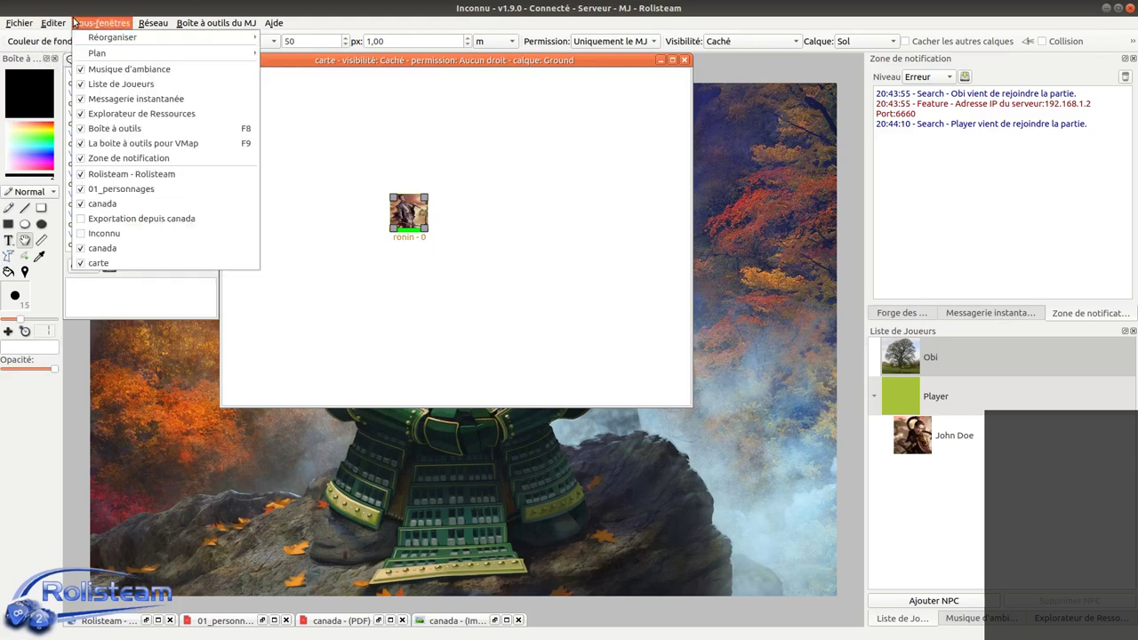
{"action": "mouse_move", "coordinate": [204, 53]}
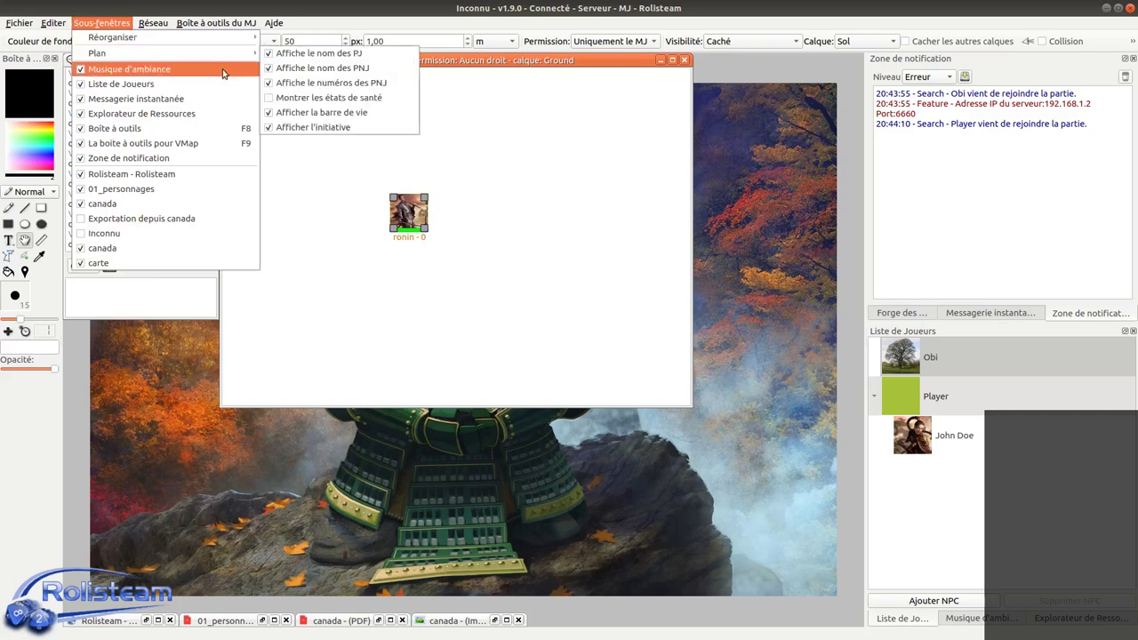
{"action": "left_click", "coordinate": [366, 128]}
{"action": "left_click", "coordinate": [101, 22]}
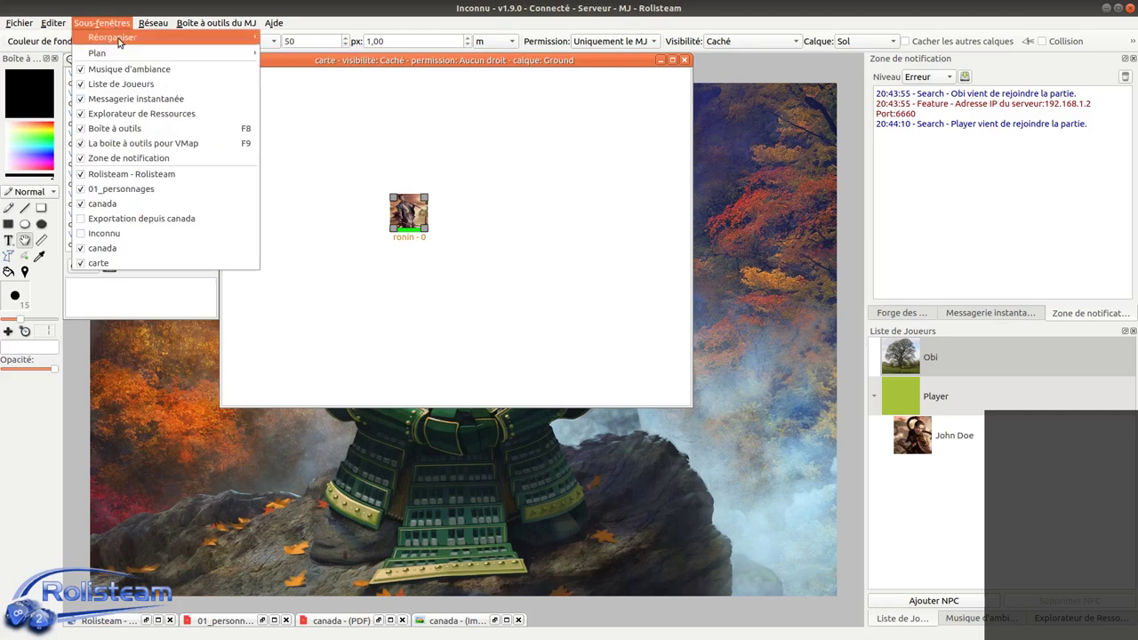
{"action": "mouse_move", "coordinate": [141, 53]}
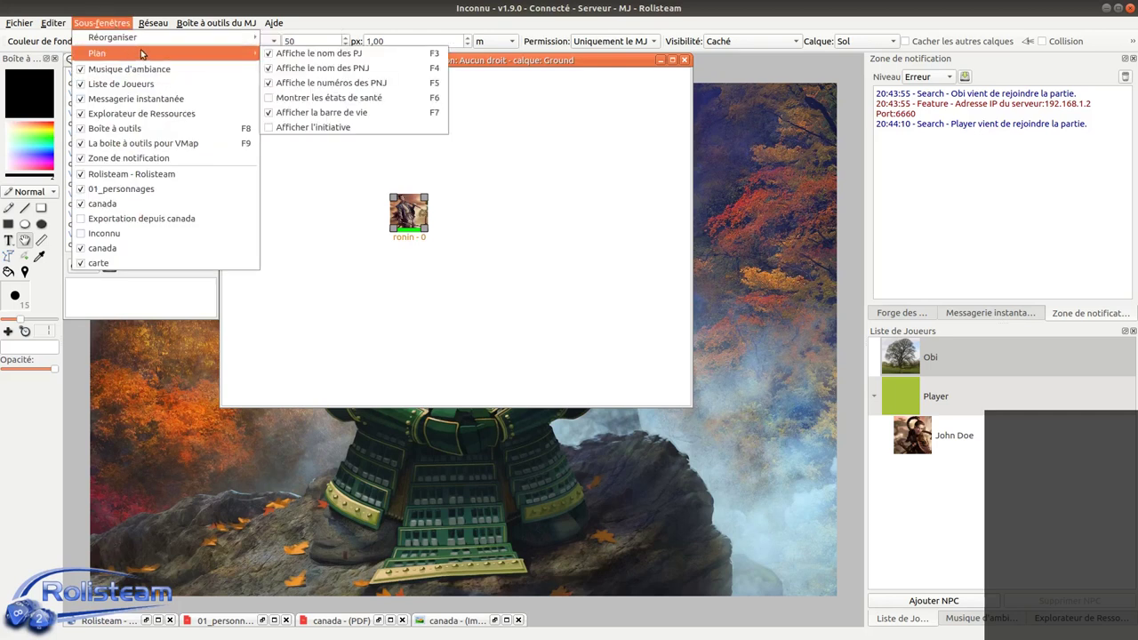
{"action": "left_click", "coordinate": [392, 129]}
{"action": "left_click_drag", "start_coordinate": [408, 214], "coordinate": [418, 210]}
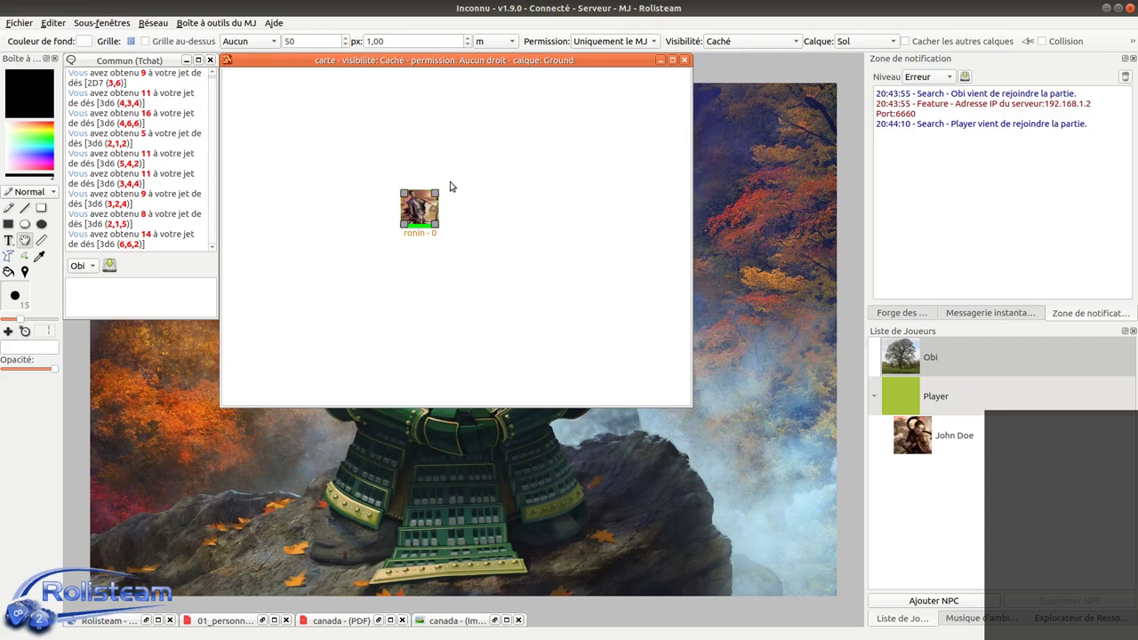
{"action": "left_click", "coordinate": [436, 240]}
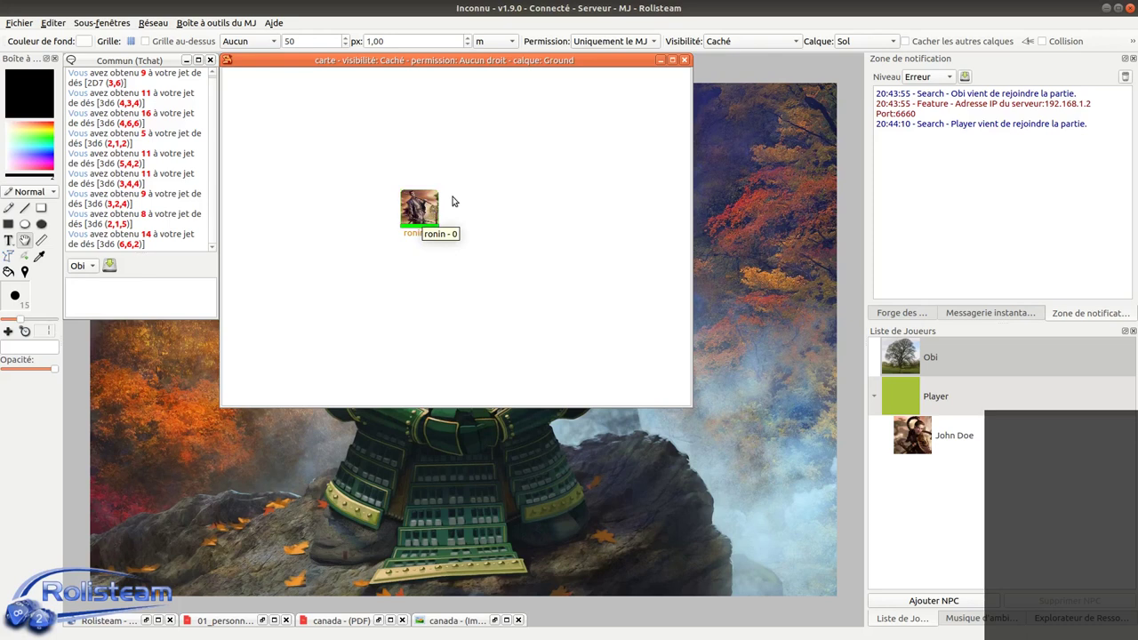
Turn off the display of NPC numbers on the map and shift the ronin token toward the map's centre.
{"action": "left_click", "coordinate": [99, 23]}
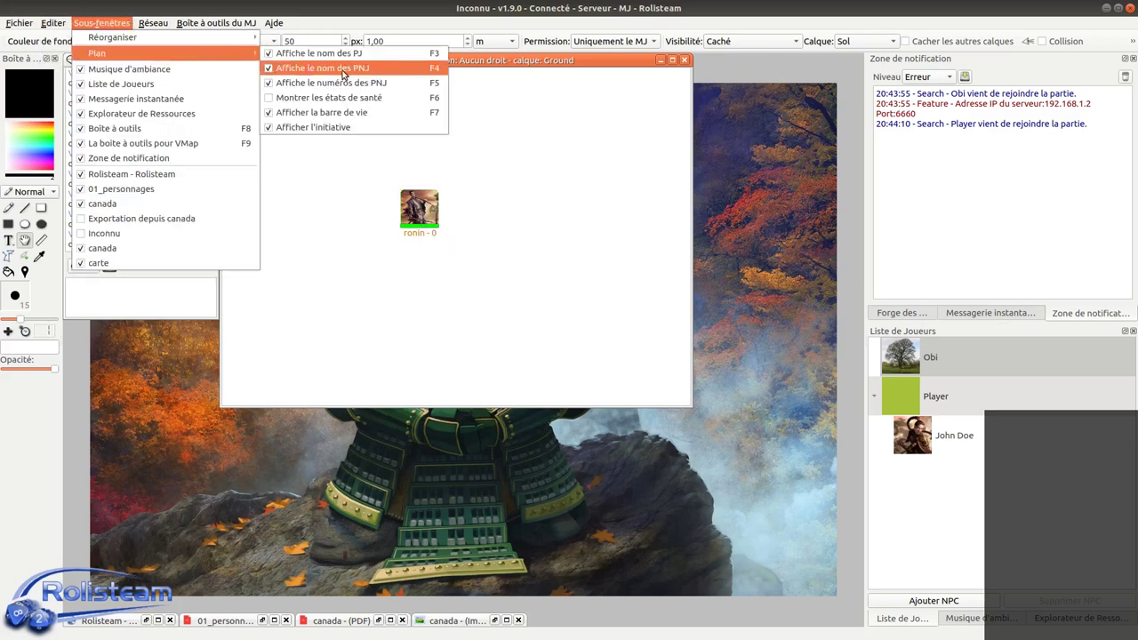
{"action": "left_click", "coordinate": [360, 83]}
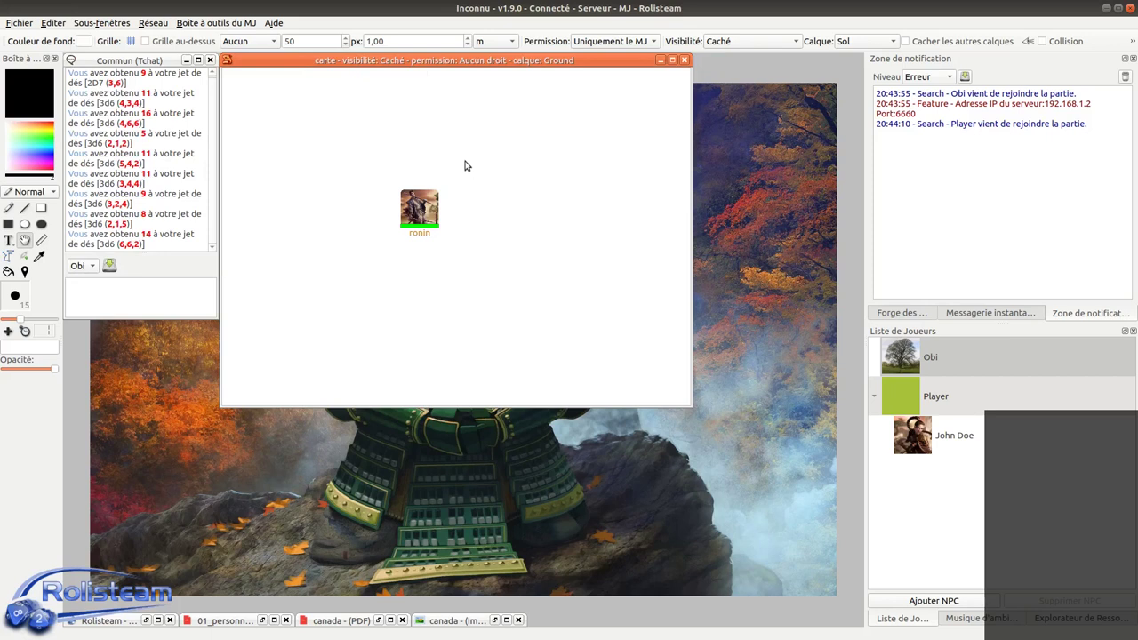
{"action": "left_click_drag", "start_coordinate": [414, 205], "coordinate": [462, 215]}
{"action": "left_click", "coordinate": [396, 172]}
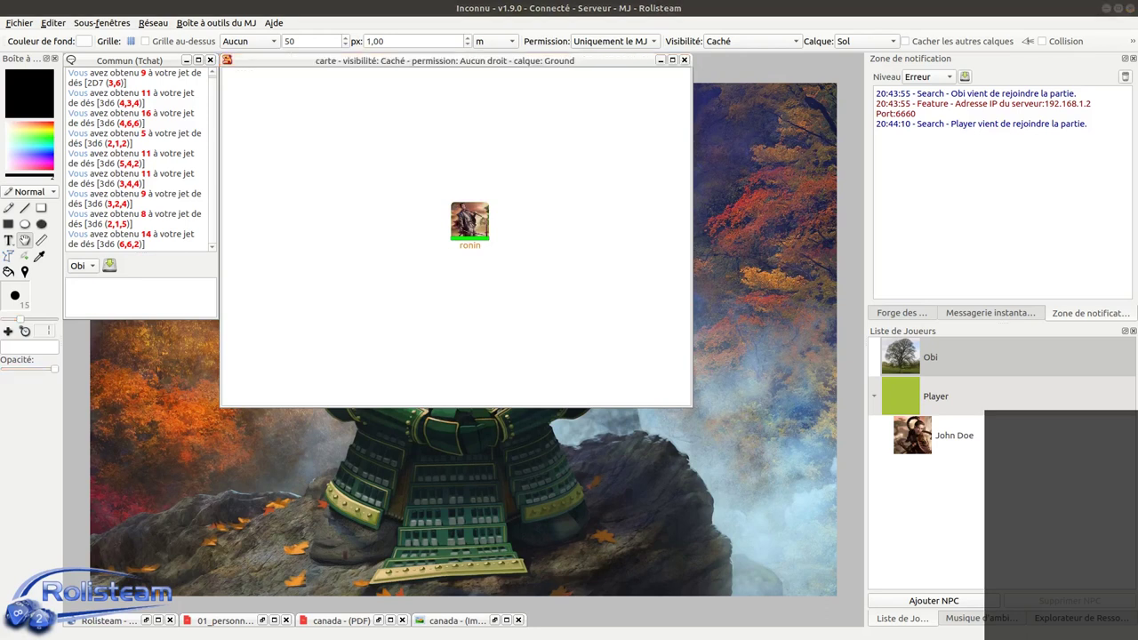
Add four more ronin tokens to the map and place the player's character on the side facing them.
{"action": "key", "text": "ctrl+v"}
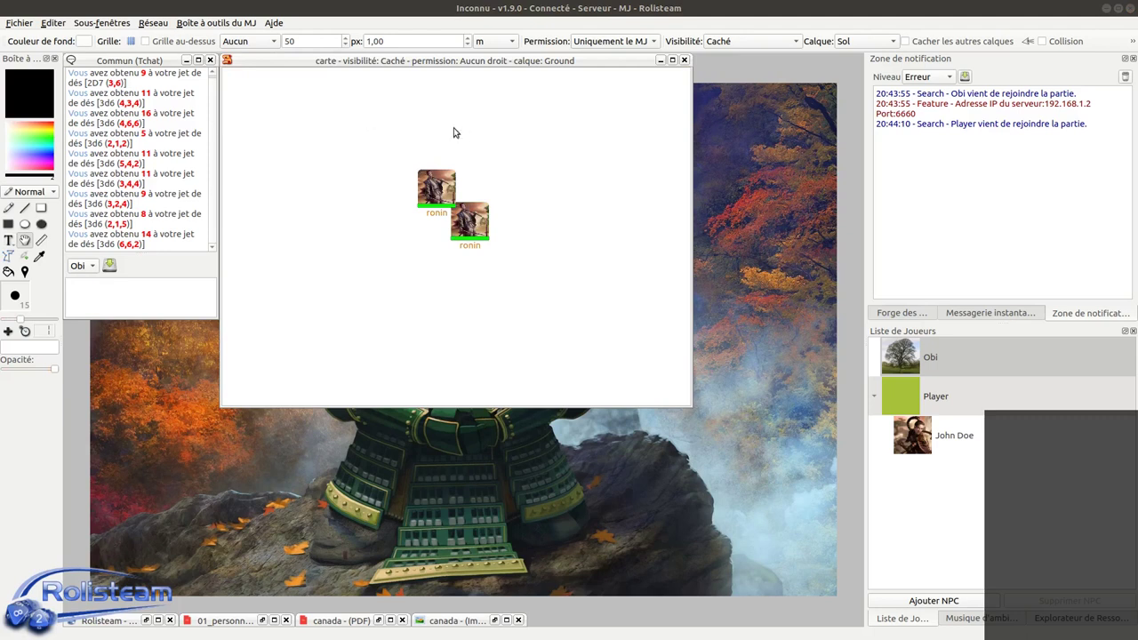
{"action": "key", "text": "ctrl+v"}
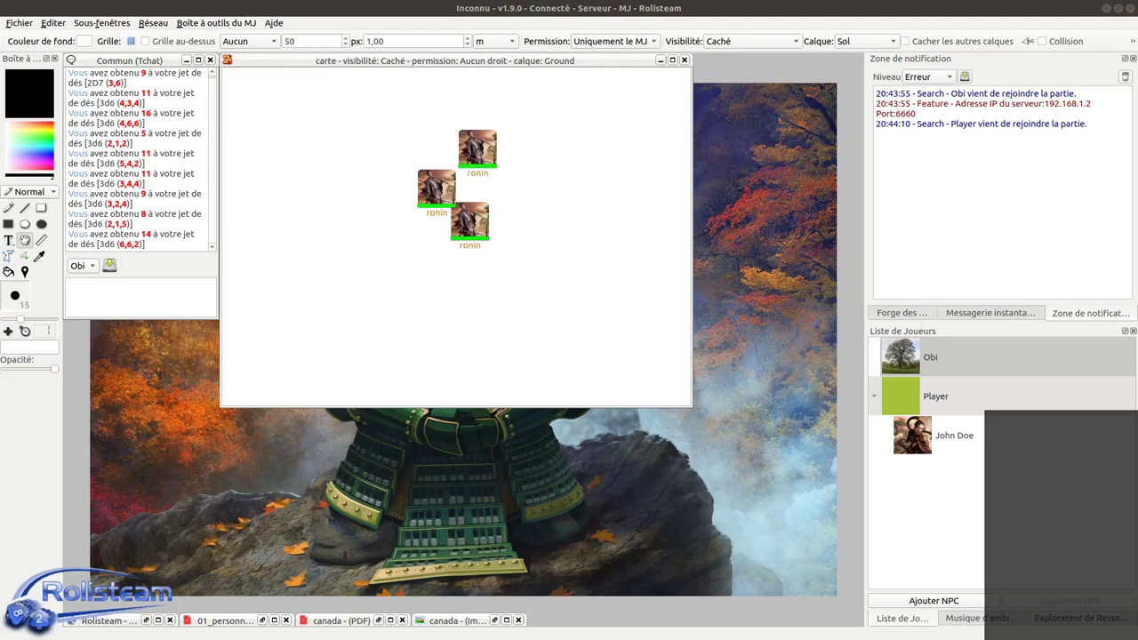
{"action": "key", "text": "ctrl+v"}
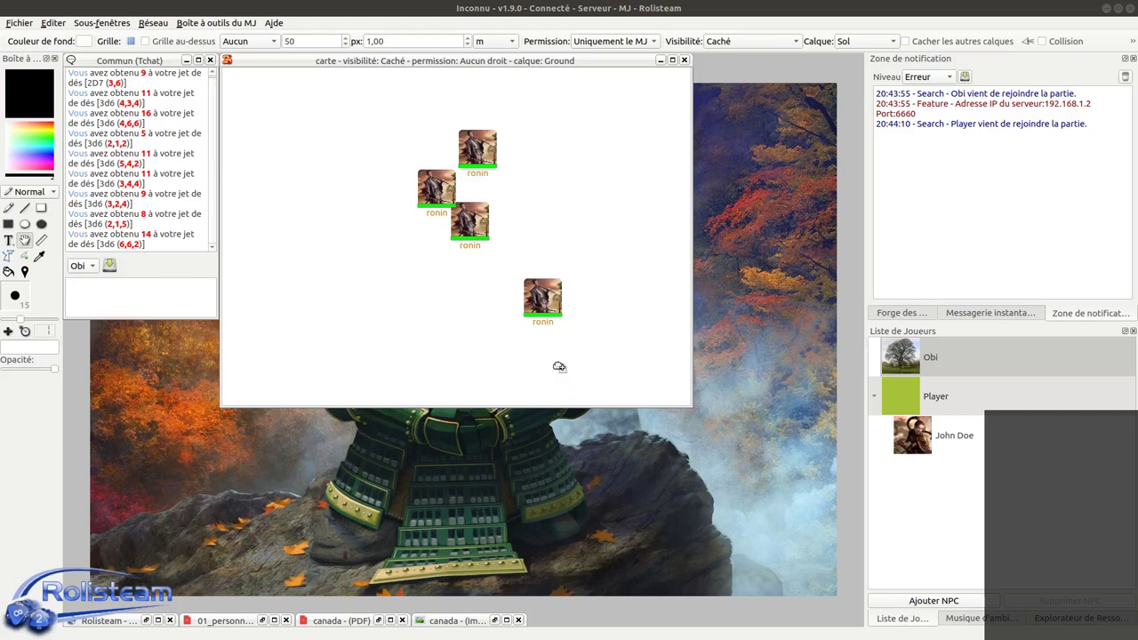
{"action": "key", "text": "ctrl+v"}
{"action": "left_click_drag", "start_coordinate": [915, 435], "coordinate": [241, 224]}
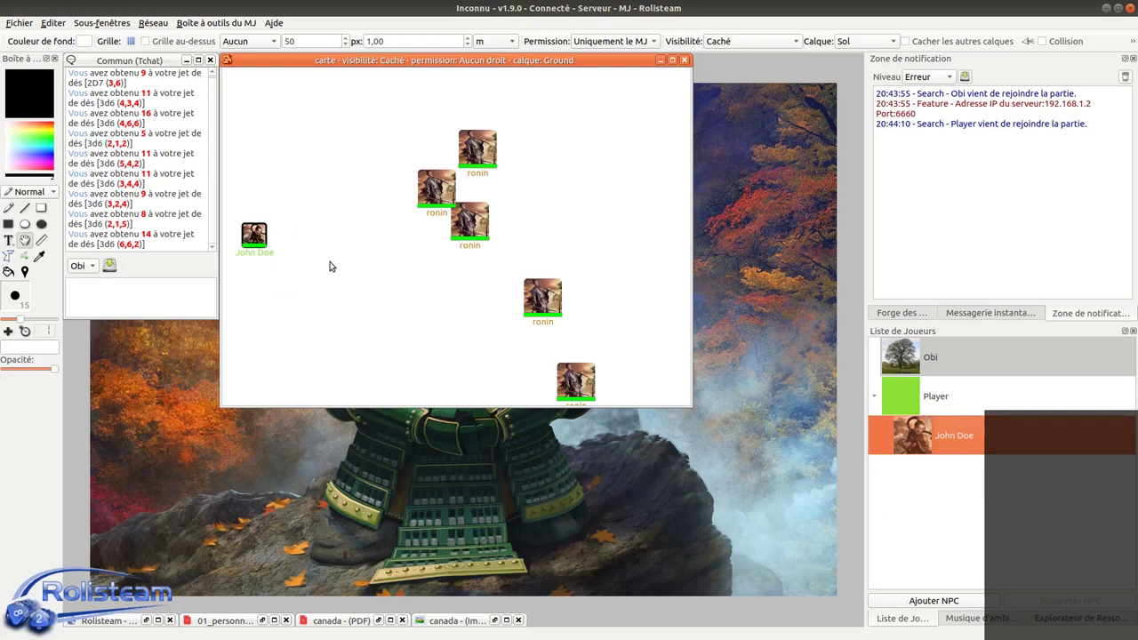
Line up the five ronin tokens in a roughly vertical column opposite the player's character.
{"action": "left_click_drag", "start_coordinate": [445, 193], "coordinate": [479, 233]}
{"action": "left_click", "coordinate": [539, 302]}
{"action": "left_click_drag", "start_coordinate": [539, 302], "coordinate": [484, 298]}
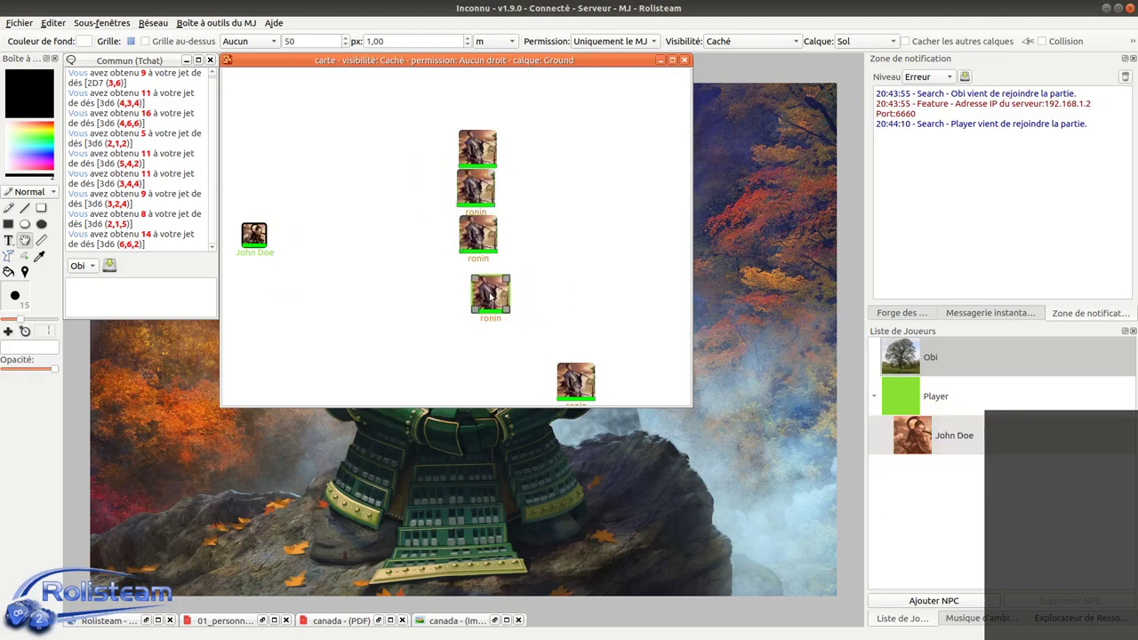
{"action": "left_click_drag", "start_coordinate": [574, 382], "coordinate": [489, 355]}
{"action": "mouse_move", "coordinate": [494, 152]}
{"action": "left_mouse_down"}
{"action": "mouse_move", "coordinate": [489, 131]}
{"action": "mouse_move", "coordinate": [493, 142]}
{"action": "left_mouse_up"}
{"action": "left_click_drag", "start_coordinate": [479, 182], "coordinate": [477, 178]}
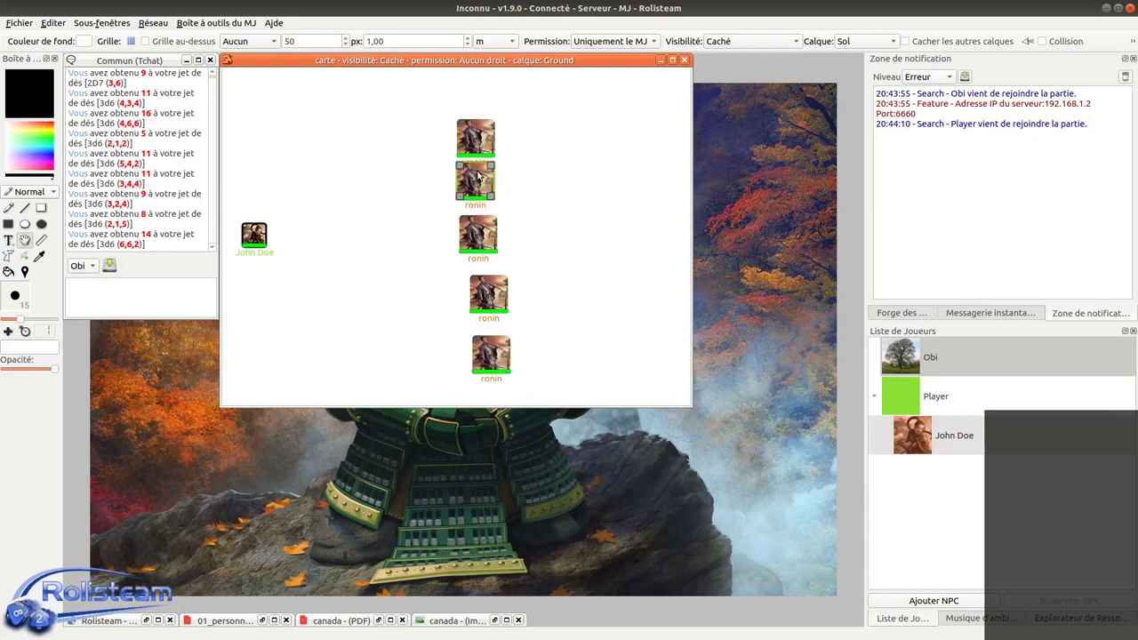
Roll initiative for all NPCs on the map and move the uppermost ronin slightly up, clear of its neighbour.
{"action": "right_click", "coordinate": [551, 195]}
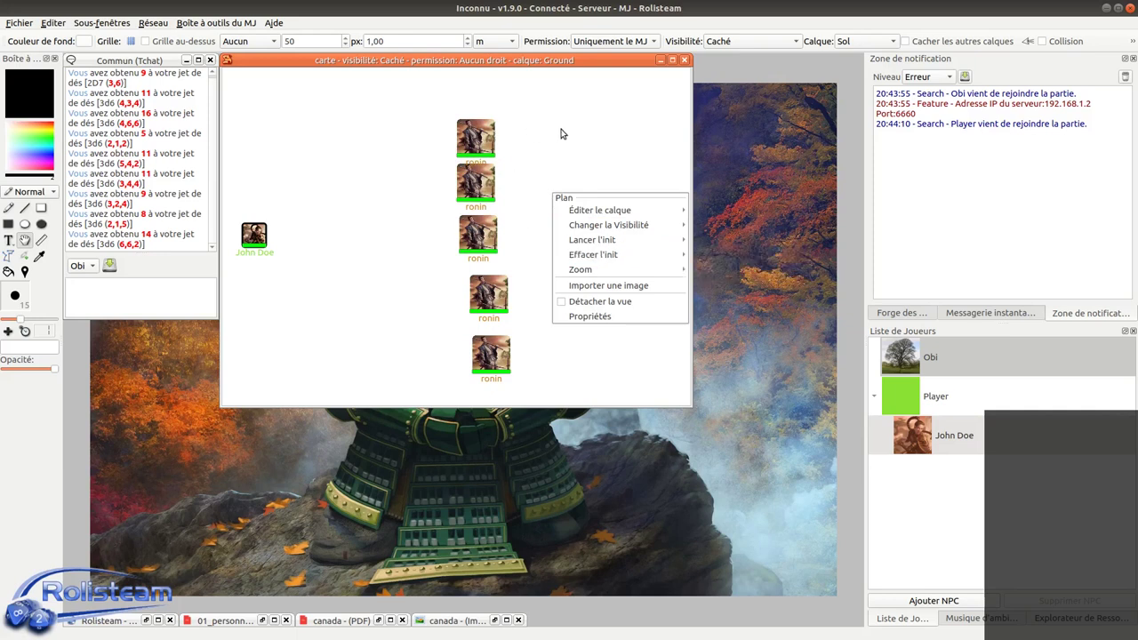
{"action": "mouse_move", "coordinate": [627, 241]}
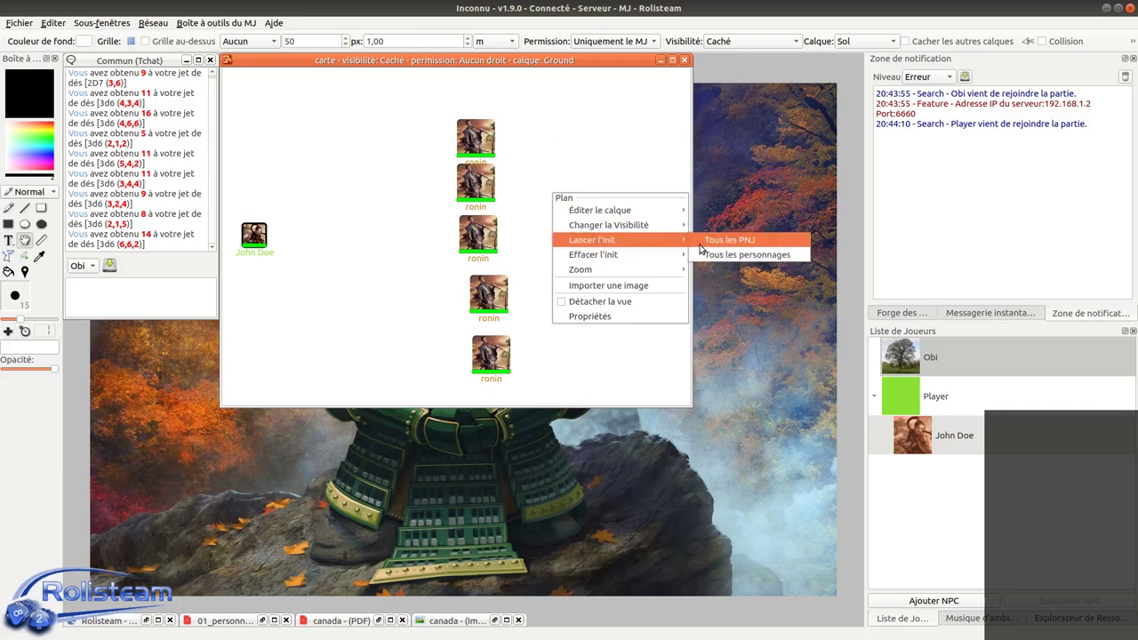
{"action": "left_click", "coordinate": [700, 243]}
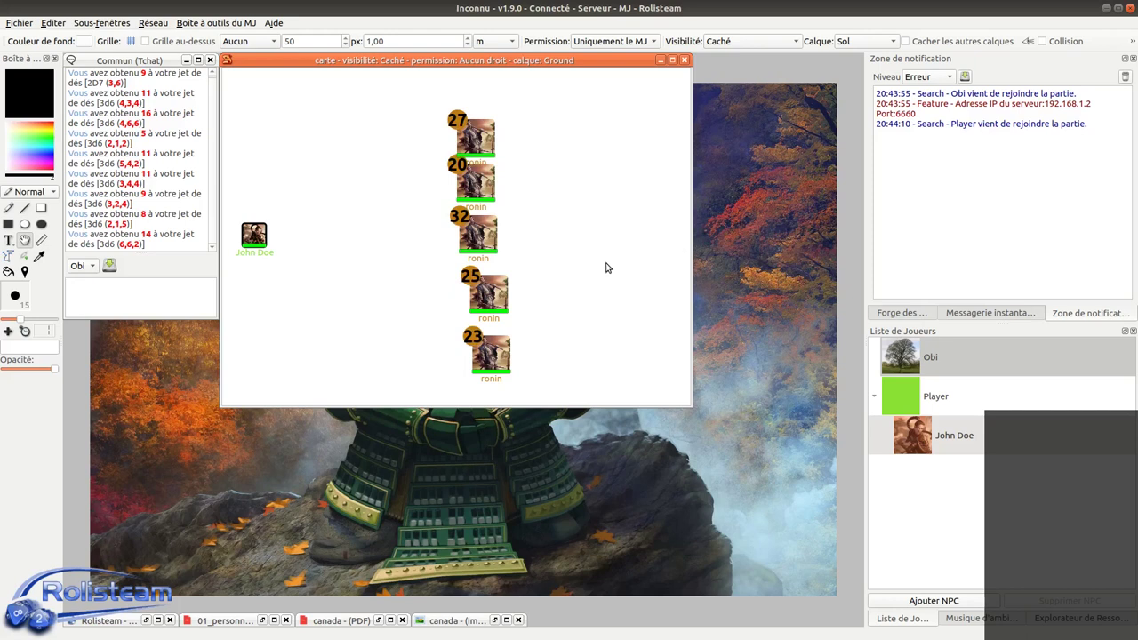
{"action": "left_click_drag", "start_coordinate": [488, 144], "coordinate": [491, 130]}
{"action": "left_click", "coordinate": [609, 146]}
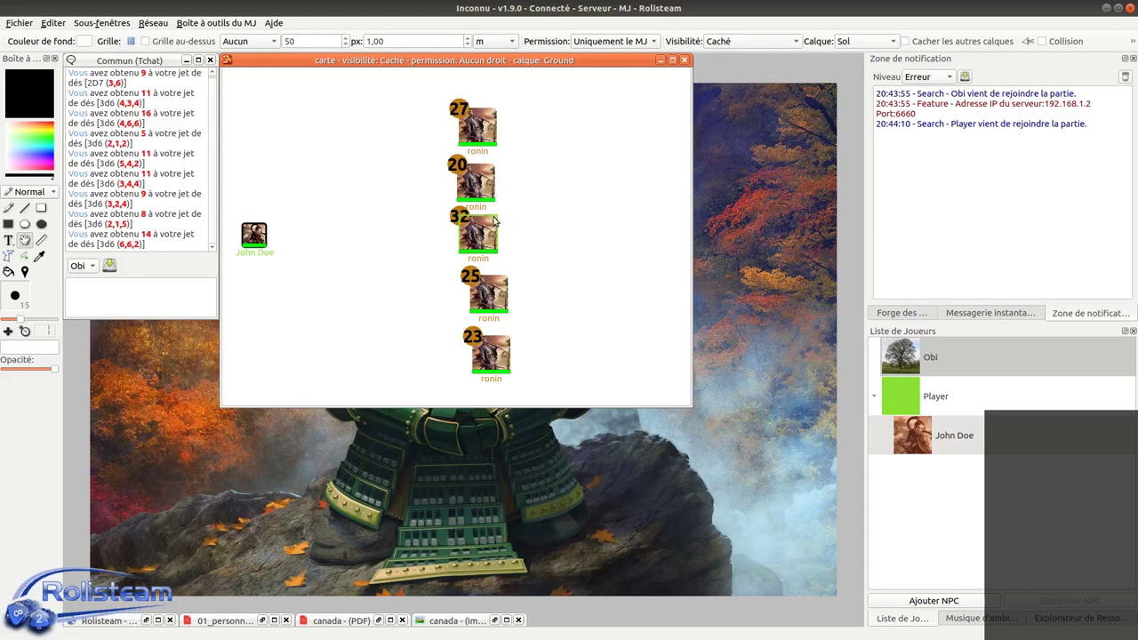
{"action": "right_click", "coordinate": [586, 161]}
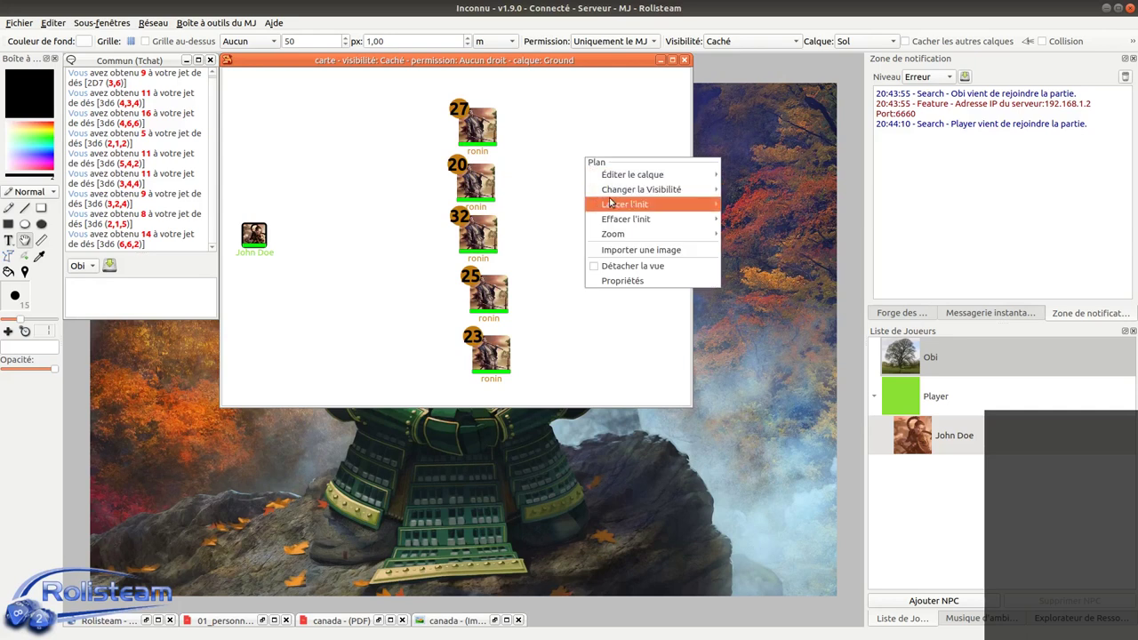
{"action": "mouse_move", "coordinate": [614, 204]}
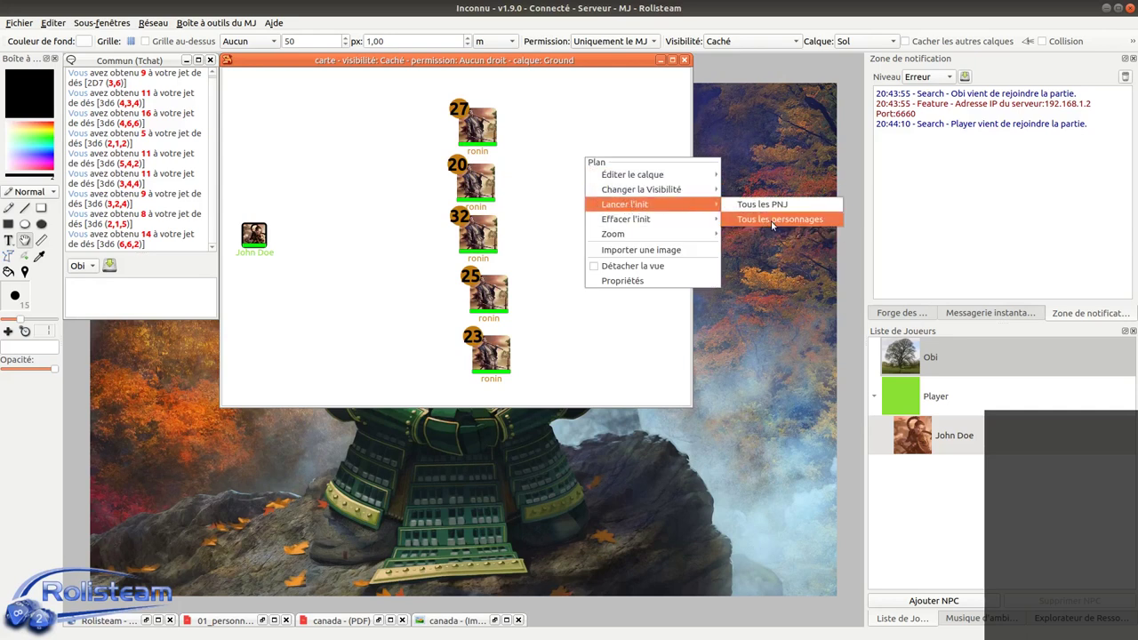
{"action": "left_click", "coordinate": [274, 233]}
Reposition the player character's token slightly and enlarge it to about twice its size.
{"action": "left_click_drag", "start_coordinate": [270, 233], "coordinate": [281, 233]}
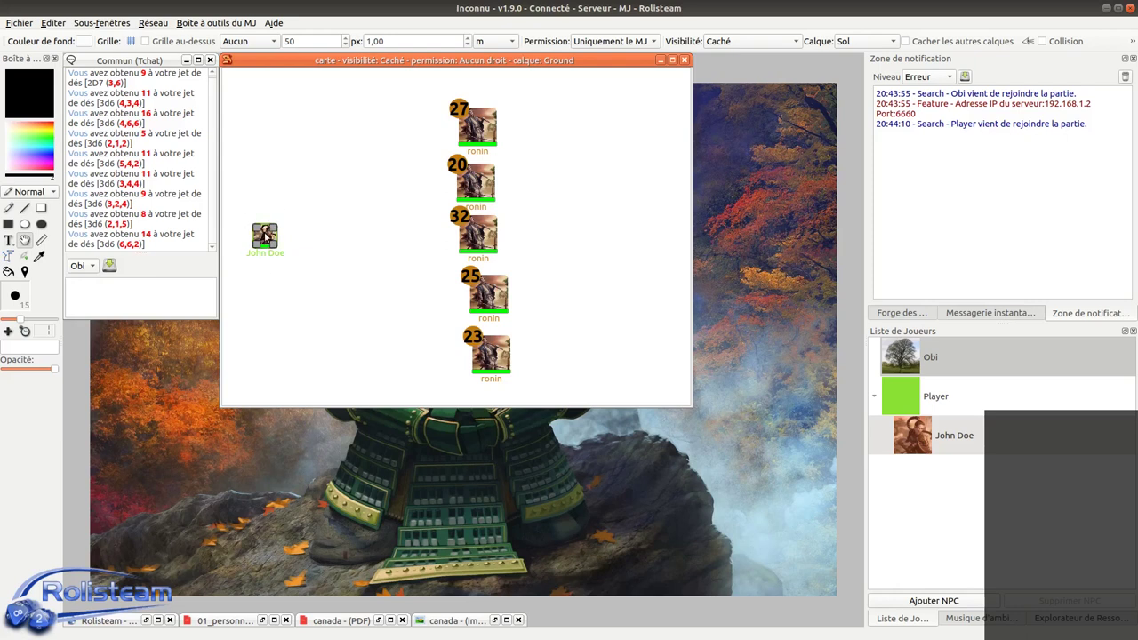
{"action": "left_click_drag", "start_coordinate": [264, 235], "coordinate": [256, 240]}
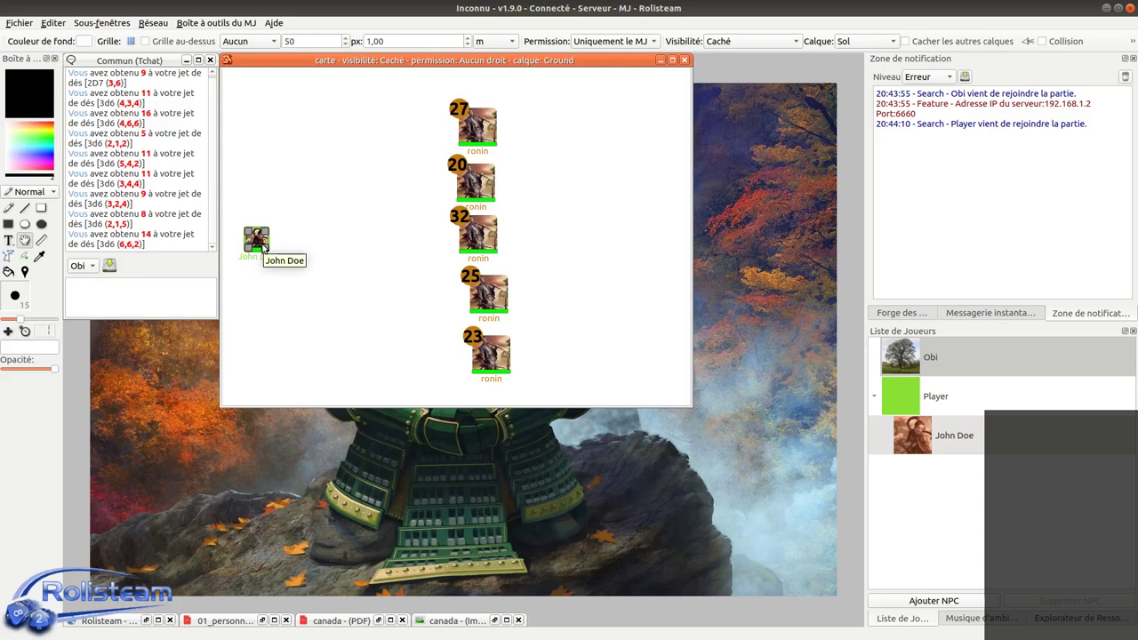
{"action": "left_click_drag", "start_coordinate": [265, 251], "coordinate": [295, 286]}
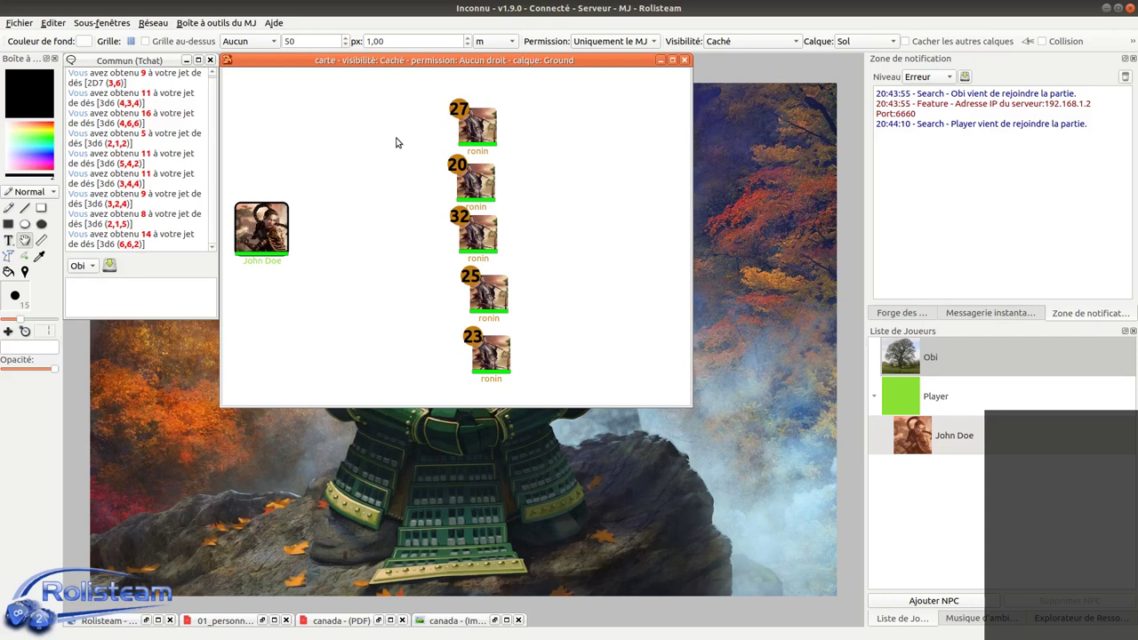
Run the attaque action of the uppermost ronin and highlight its dice roll in the common chat.
{"action": "left_click", "coordinate": [488, 123]}
{"action": "right_click", "coordinate": [476, 124]}
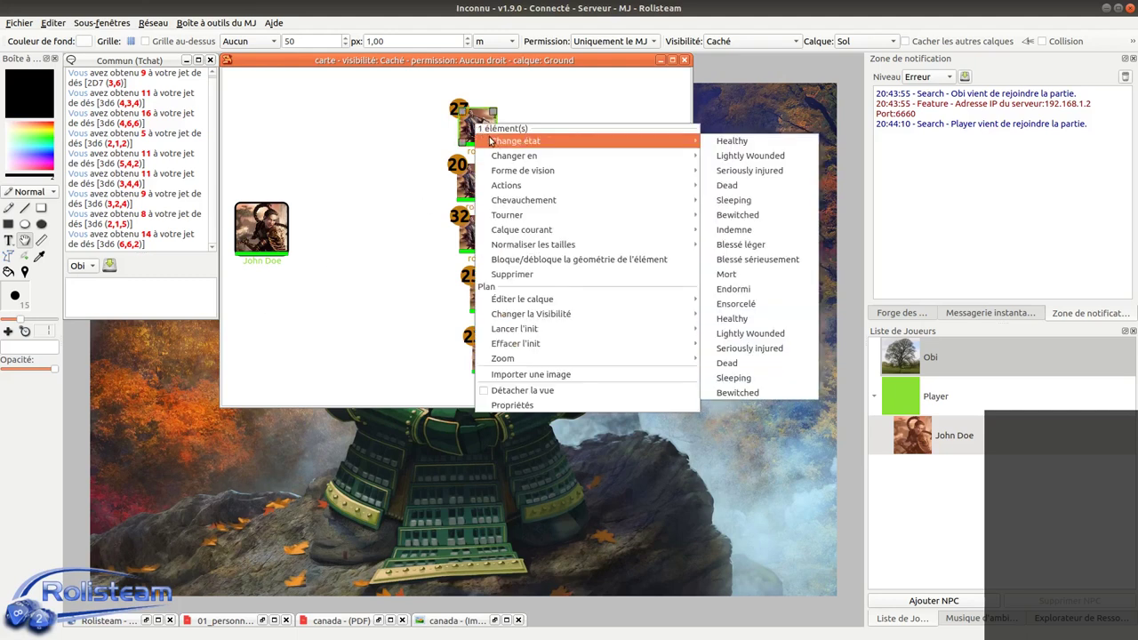
{"action": "mouse_move", "coordinate": [546, 185]}
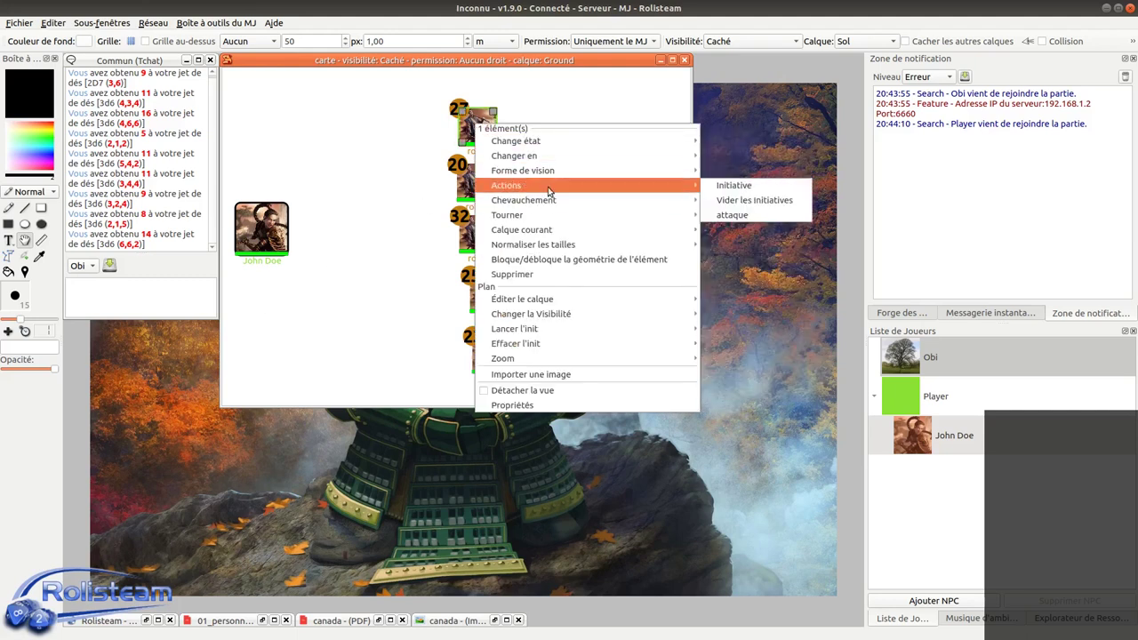
{"action": "left_click", "coordinate": [739, 211]}
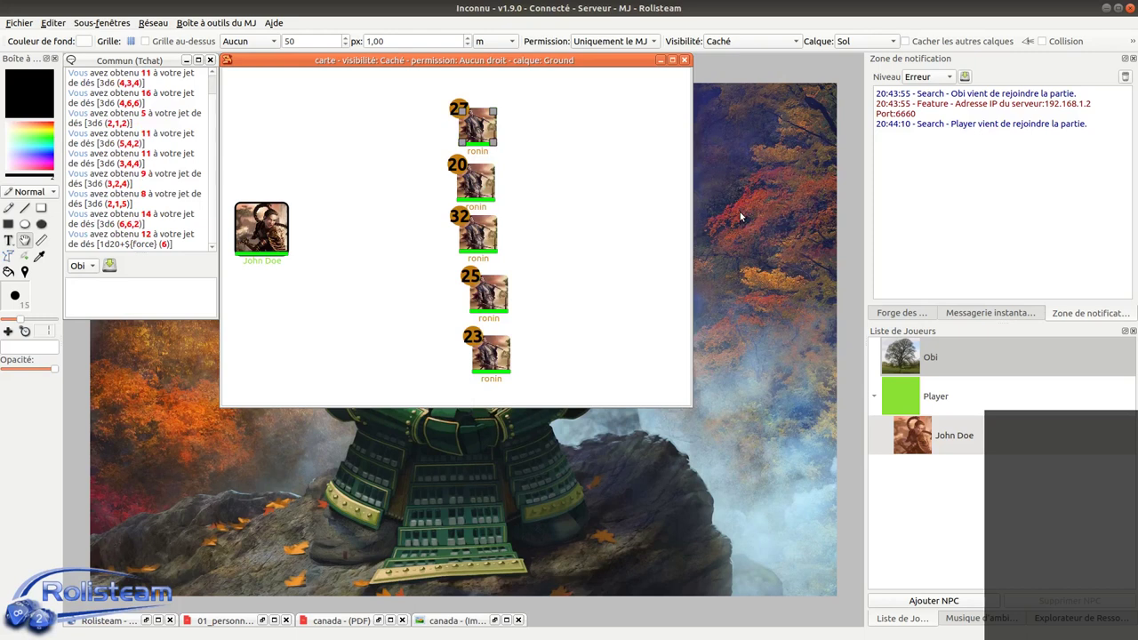
{"action": "left_click_drag", "start_coordinate": [129, 240], "coordinate": [180, 254]}
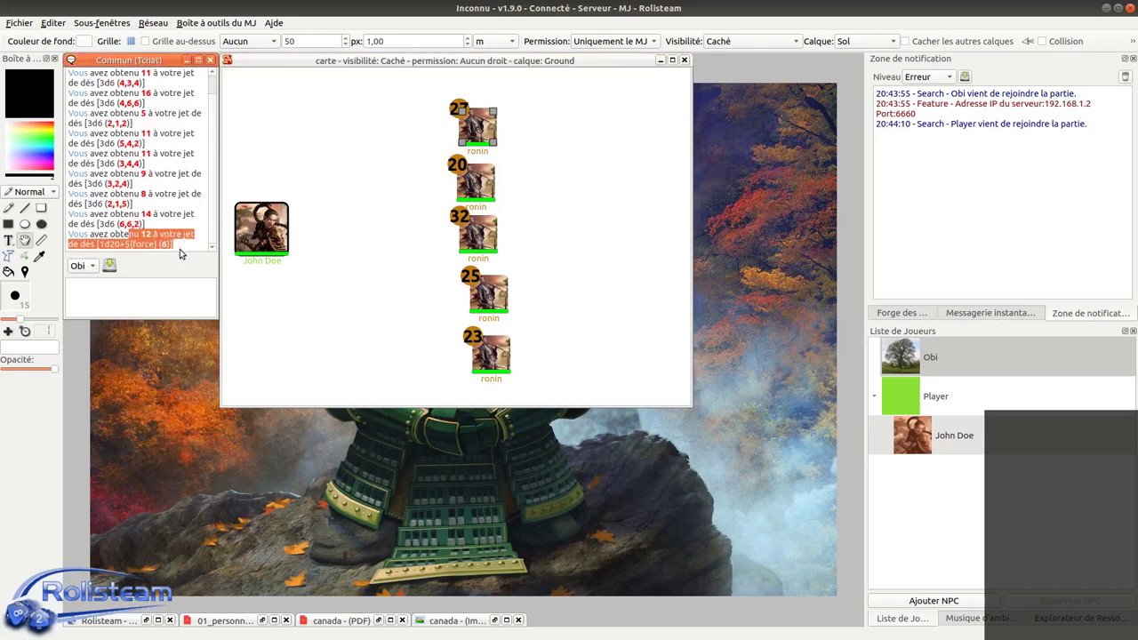
{"action": "left_click", "coordinate": [174, 248]}
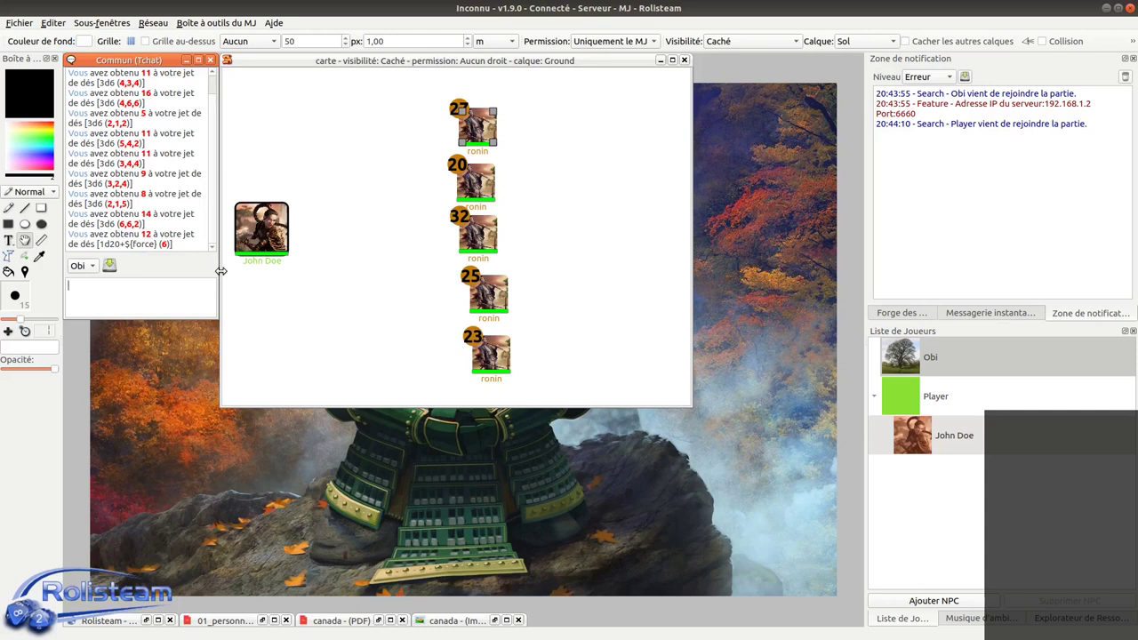
Minimize the map window and review the Comportement options in the general preferences, including the one for hiding daily tips.
{"action": "left_click", "coordinate": [660, 59]}
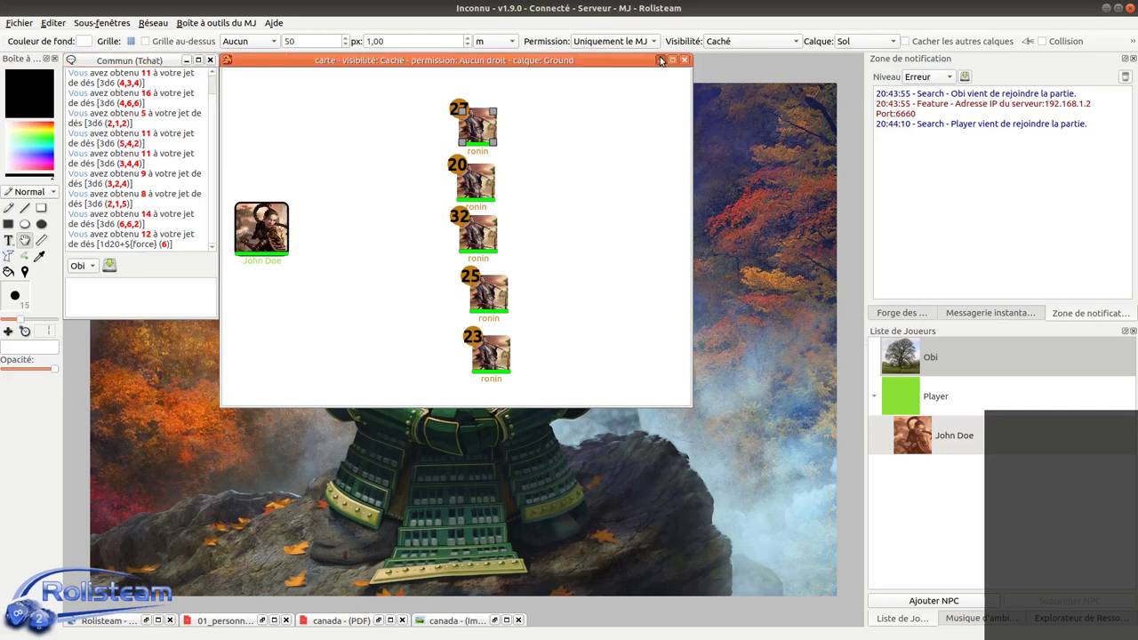
{"action": "left_click", "coordinate": [660, 60]}
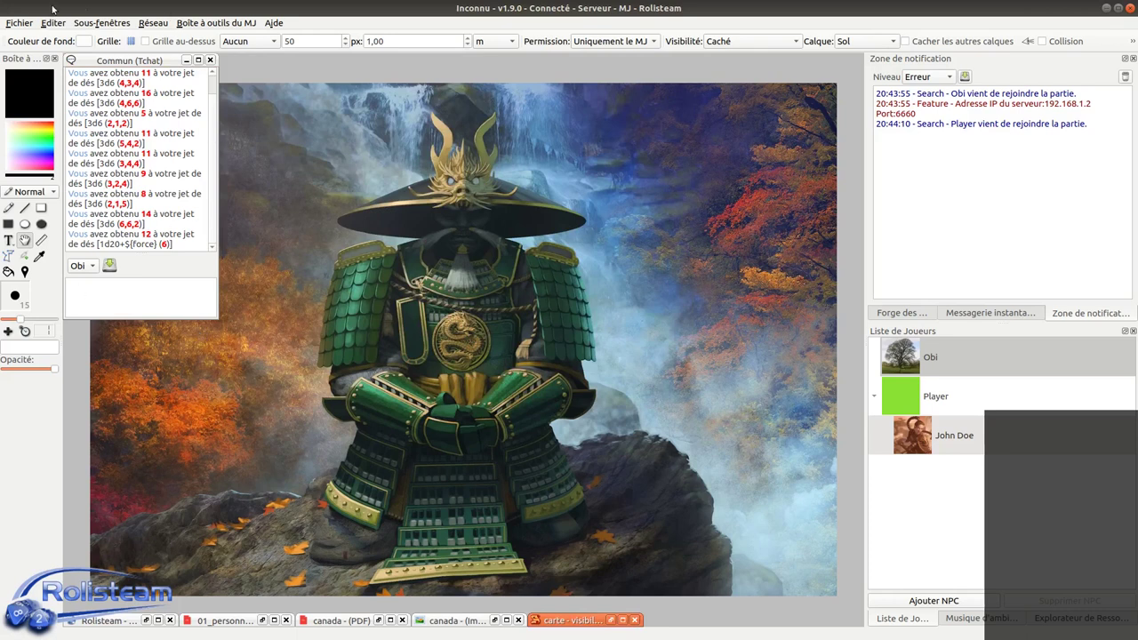
{"action": "left_click", "coordinate": [20, 22]}
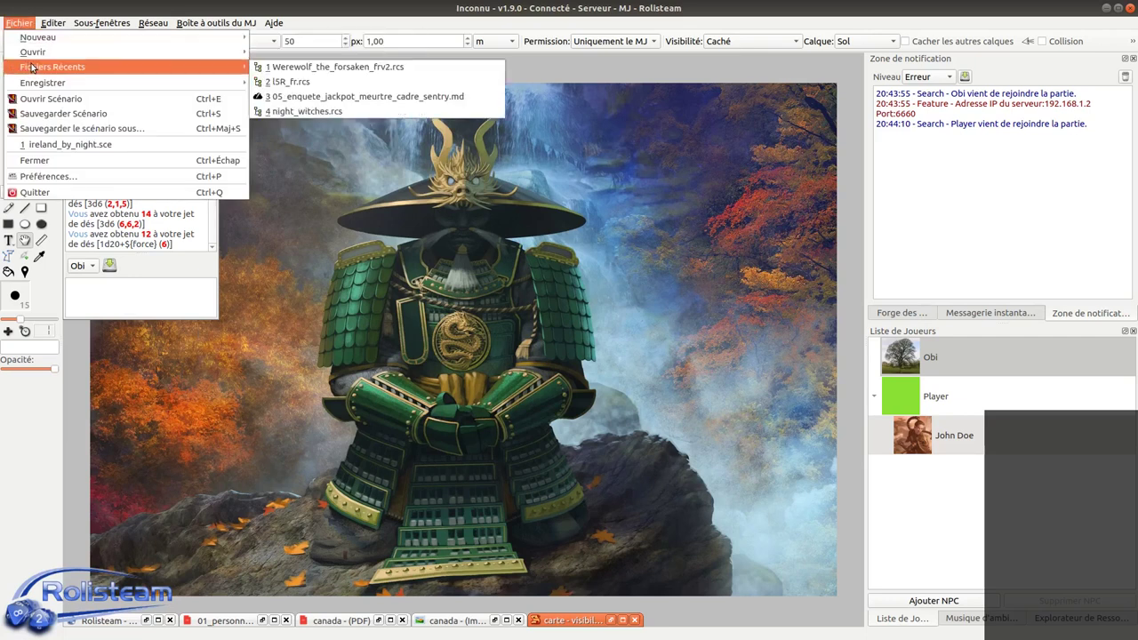
{"action": "mouse_move", "coordinate": [46, 56]}
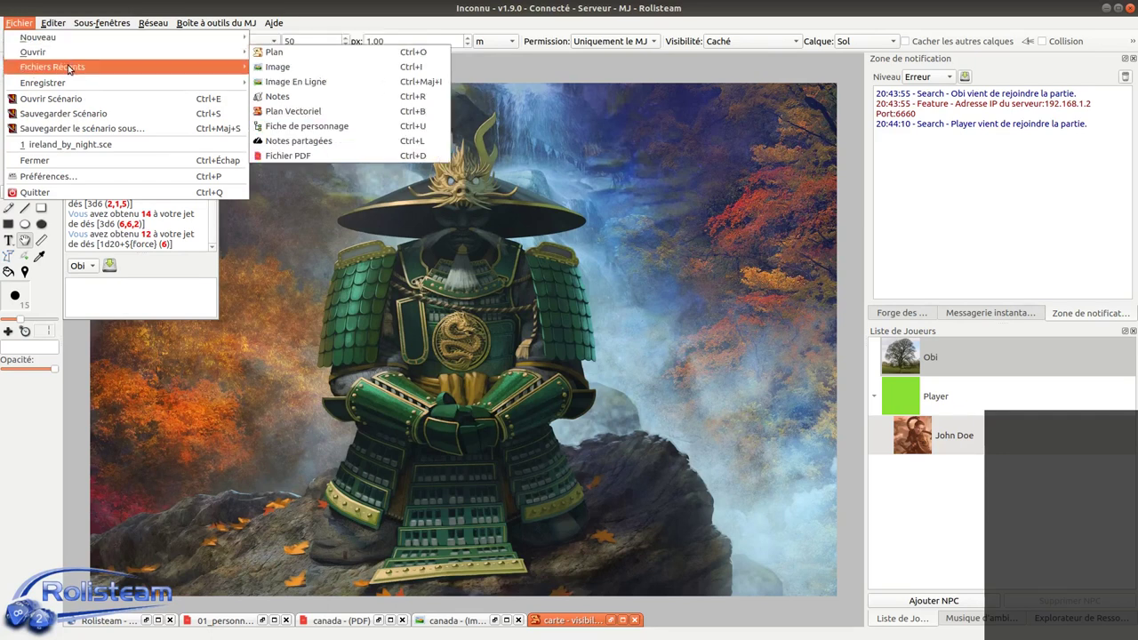
{"action": "left_click", "coordinate": [98, 177]}
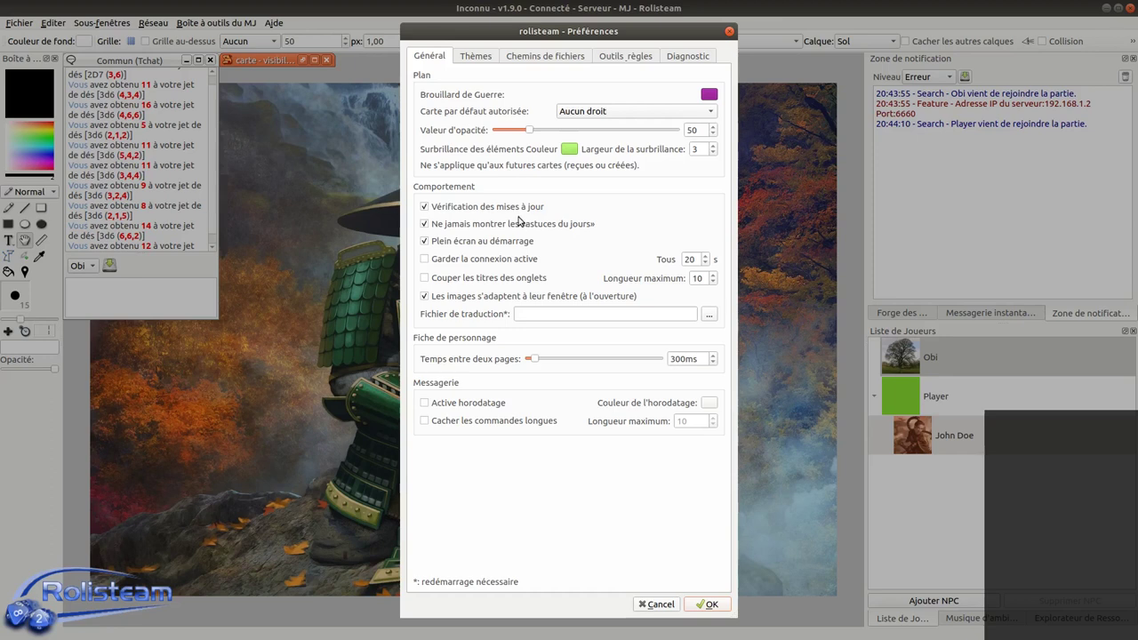
{"action": "left_click", "coordinate": [473, 226]}
{"action": "left_click", "coordinate": [491, 228]}
{"action": "left_click", "coordinate": [491, 228]}
{"action": "left_click", "coordinate": [513, 232]}
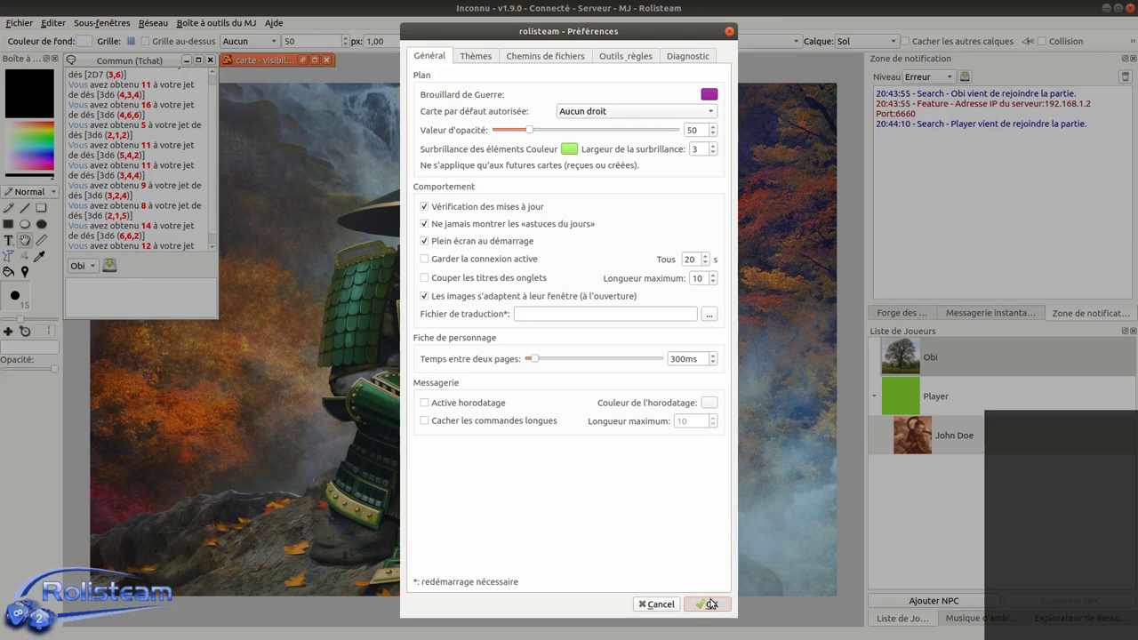
{"action": "left_click", "coordinate": [710, 605]}
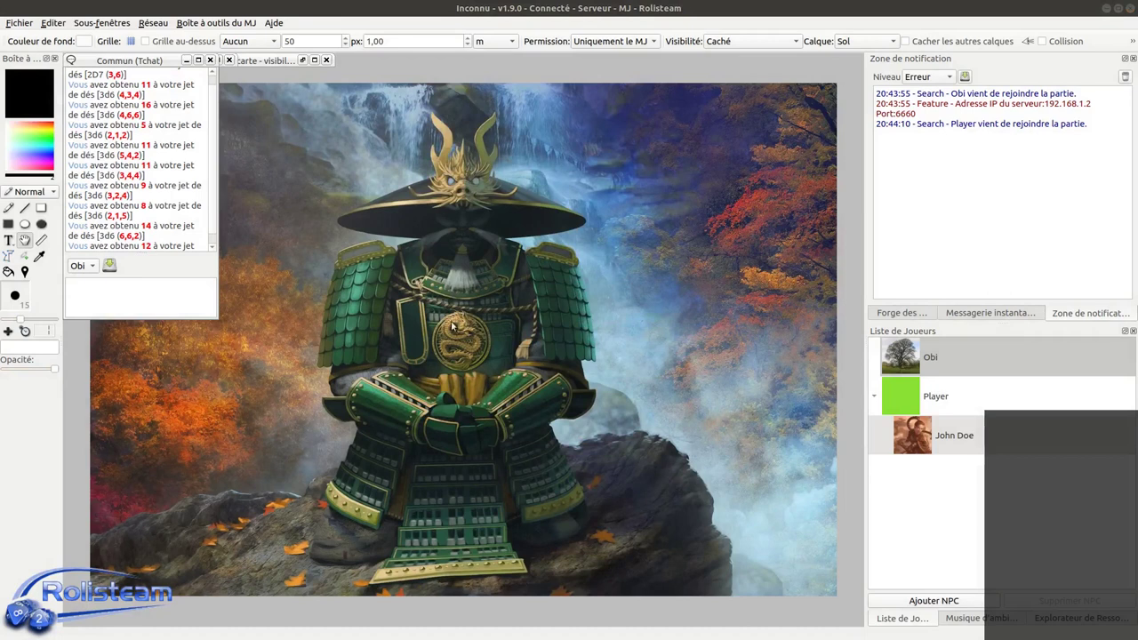
Open the list of keyboard shortcuts and enlarge its window so the action names can be read in full.
{"action": "left_click", "coordinate": [60, 24]}
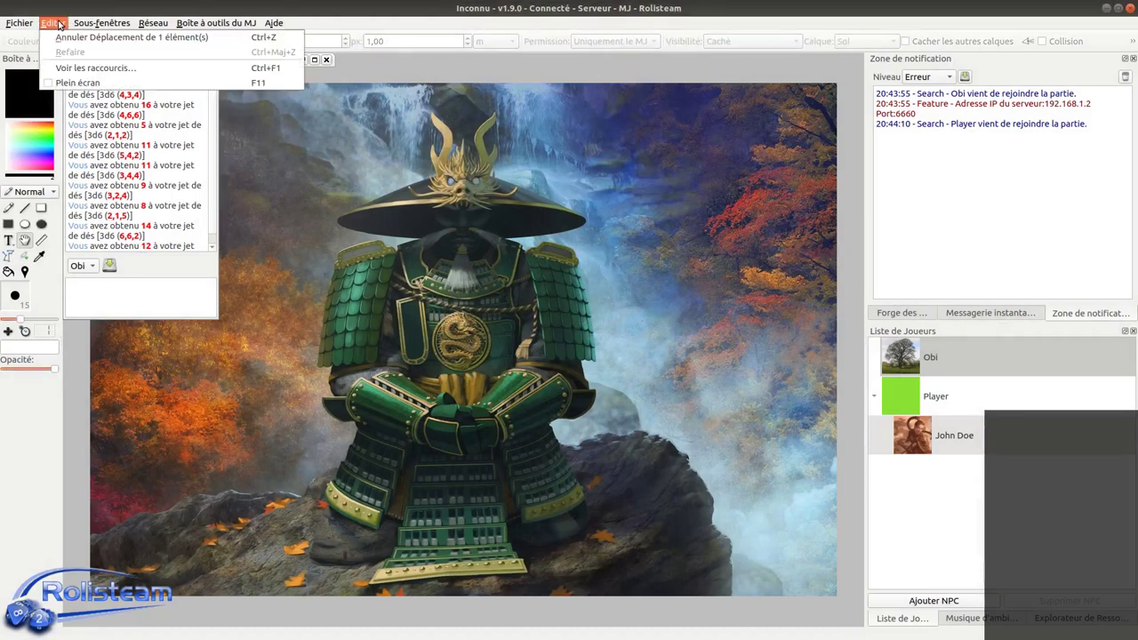
{"action": "left_click", "coordinate": [76, 67]}
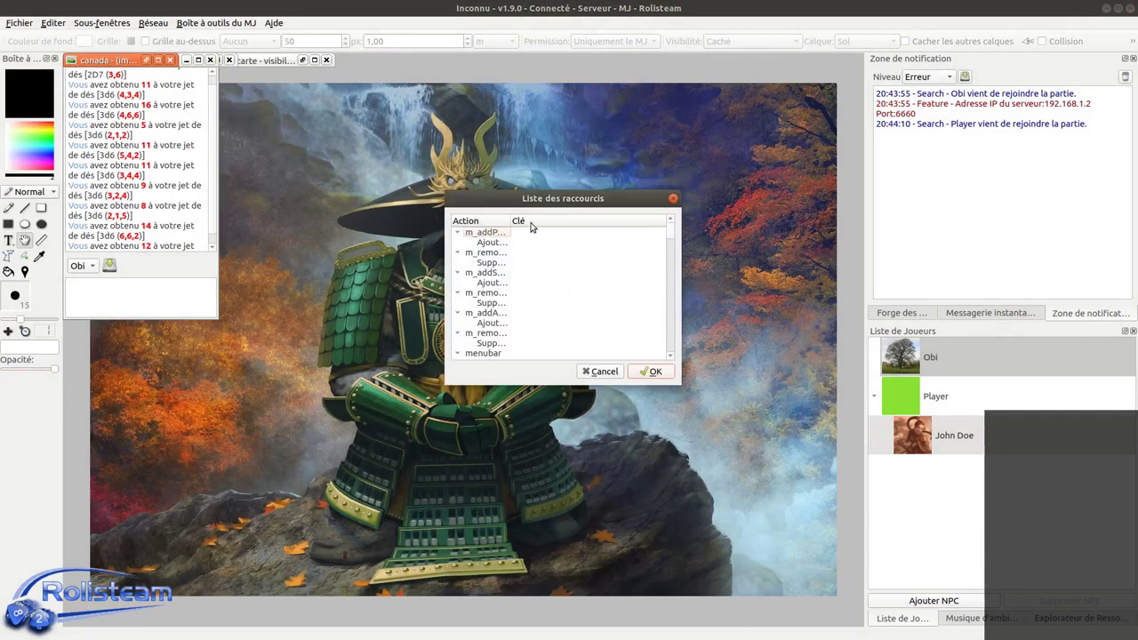
{"action": "left_click_drag", "start_coordinate": [356, 181], "coordinate": [443, 181]}
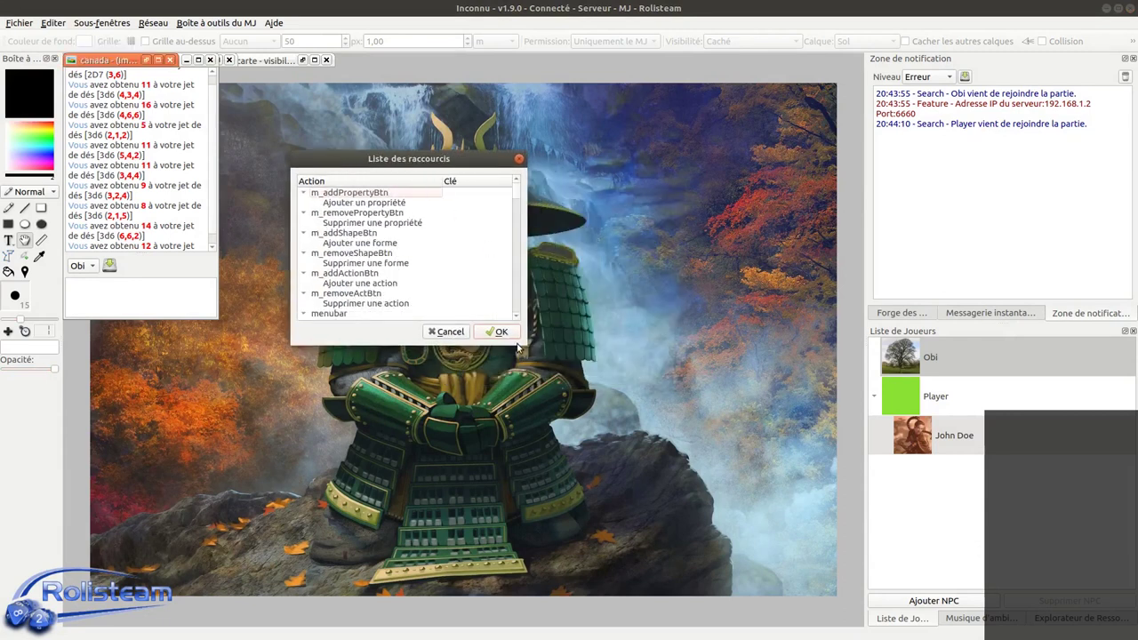
{"action": "left_click_drag", "start_coordinate": [524, 344], "coordinate": [771, 539]}
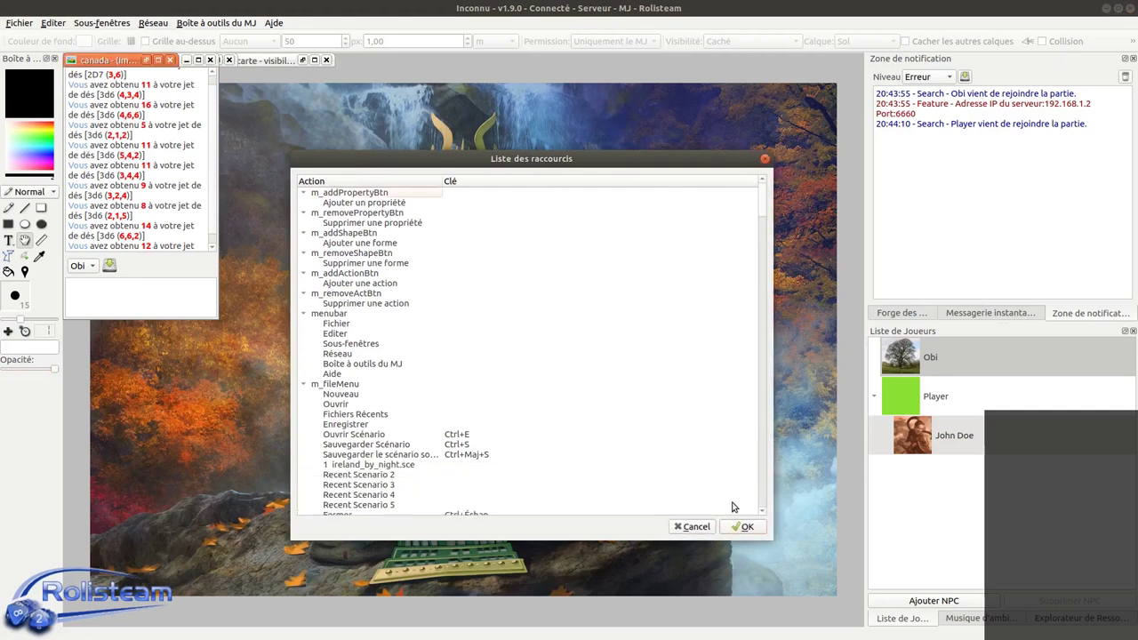
Examine the actions and their assigned keys throughout the shortcut list, from the file menu to the audio player, and close the list.
{"action": "scroll", "coordinate": [536, 260], "scroll_direction": "down", "scroll_amount": 5}
{"action": "scroll", "coordinate": [536, 260], "scroll_direction": "down", "scroll_amount": 2}
{"action": "scroll", "coordinate": [533, 259], "scroll_direction": "up", "scroll_amount": 7}
{"action": "scroll", "coordinate": [498, 225], "scroll_direction": "down", "scroll_amount": 1}
{"action": "scroll", "coordinate": [502, 229], "scroll_direction": "down", "scroll_amount": 1}
{"action": "scroll", "coordinate": [492, 234], "scroll_direction": "down", "scroll_amount": 5}
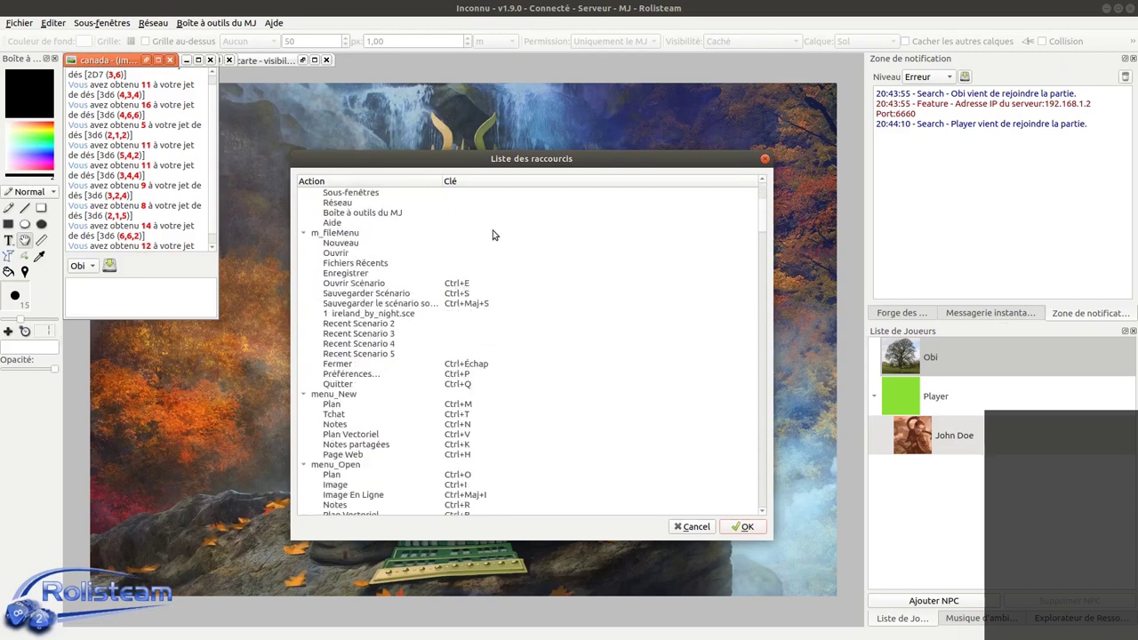
{"action": "scroll", "coordinate": [487, 235], "scroll_direction": "down", "scroll_amount": 5}
{"action": "left_click", "coordinate": [463, 213]}
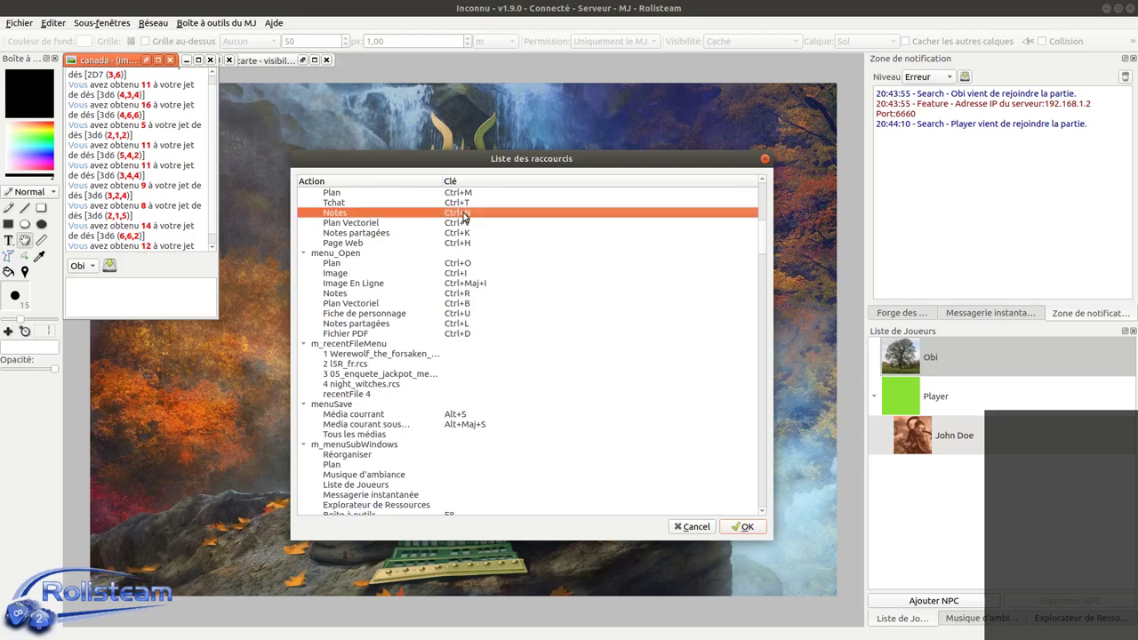
{"action": "scroll", "coordinate": [459, 236], "scroll_direction": "down", "scroll_amount": 18}
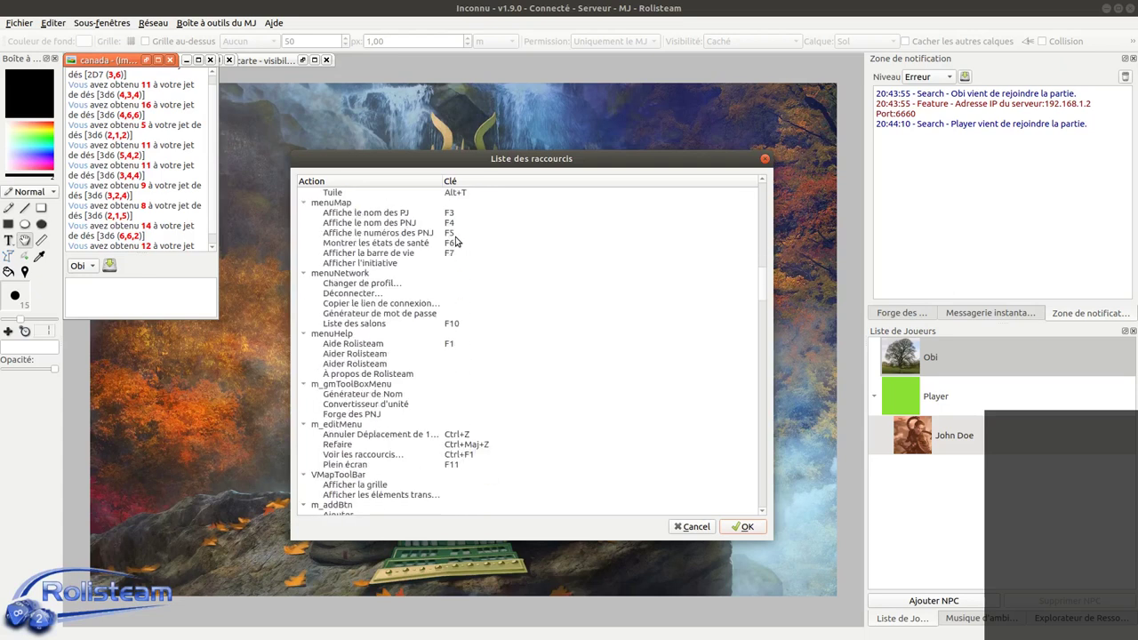
{"action": "left_click", "coordinate": [453, 233]}
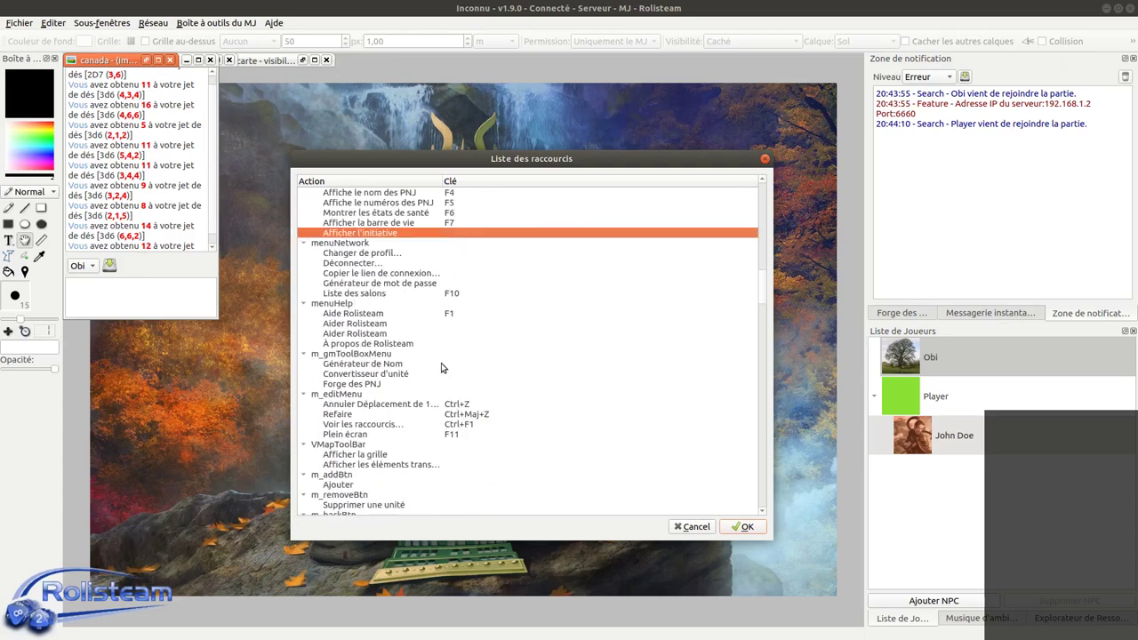
{"action": "scroll", "coordinate": [447, 365], "scroll_direction": "down", "scroll_amount": 6}
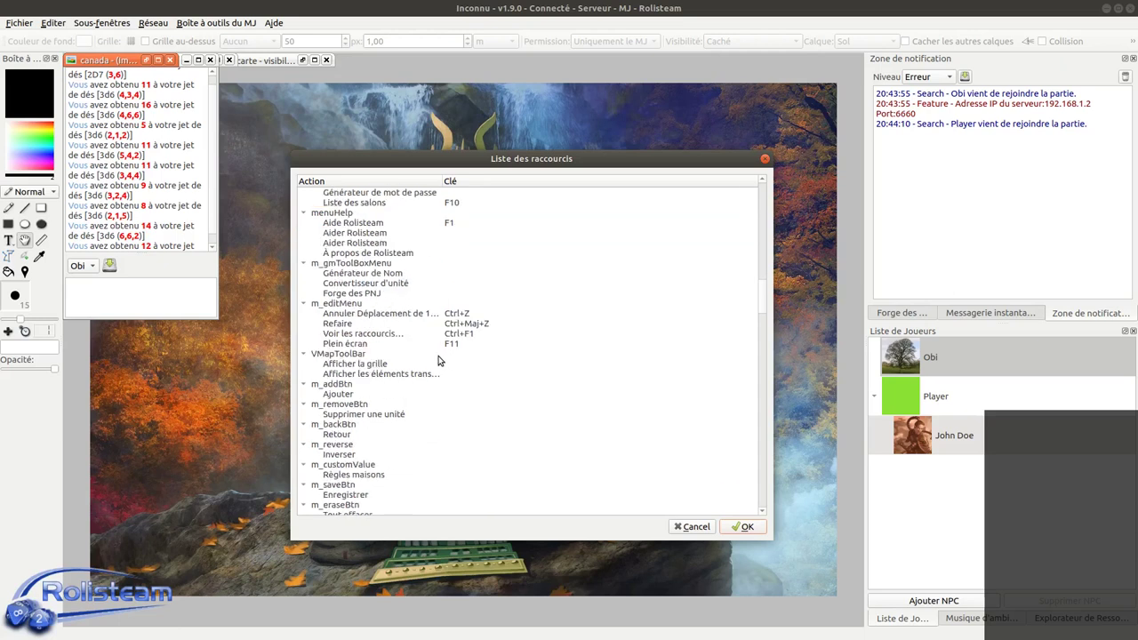
{"action": "scroll", "coordinate": [466, 346], "scroll_direction": "down", "scroll_amount": 6}
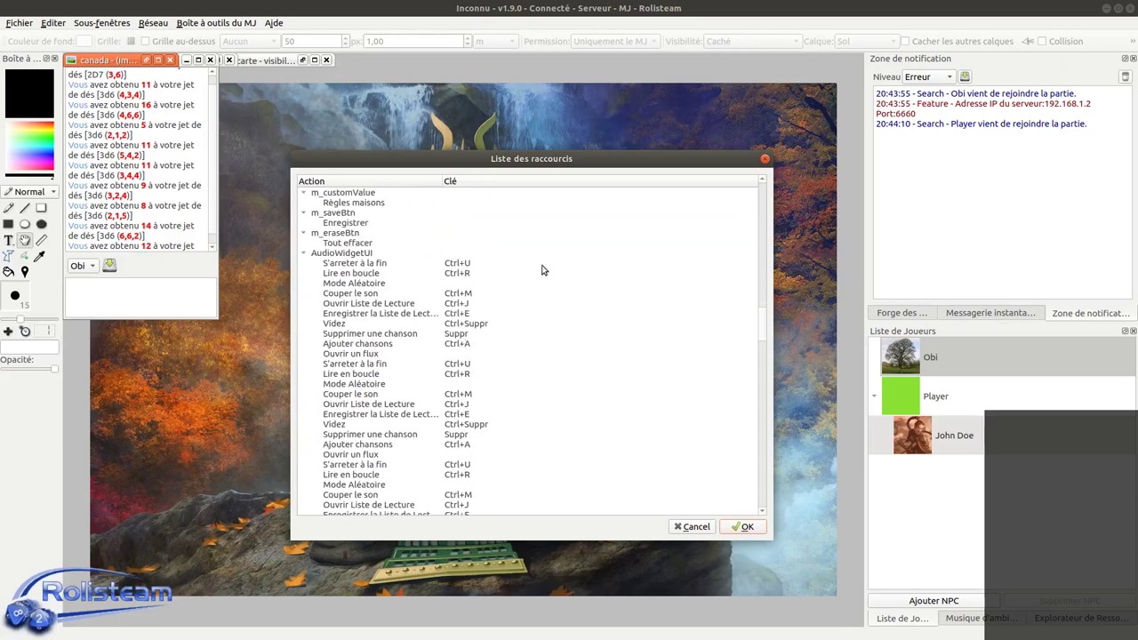
{"action": "left_click", "coordinate": [446, 285]}
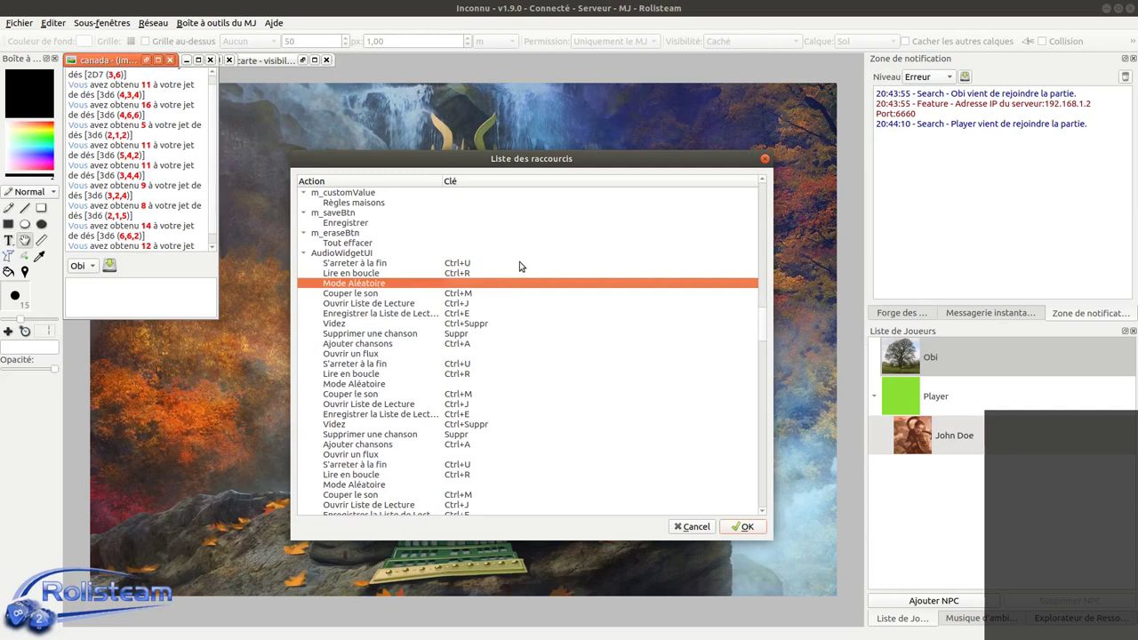
{"action": "left_click", "coordinate": [481, 263]}
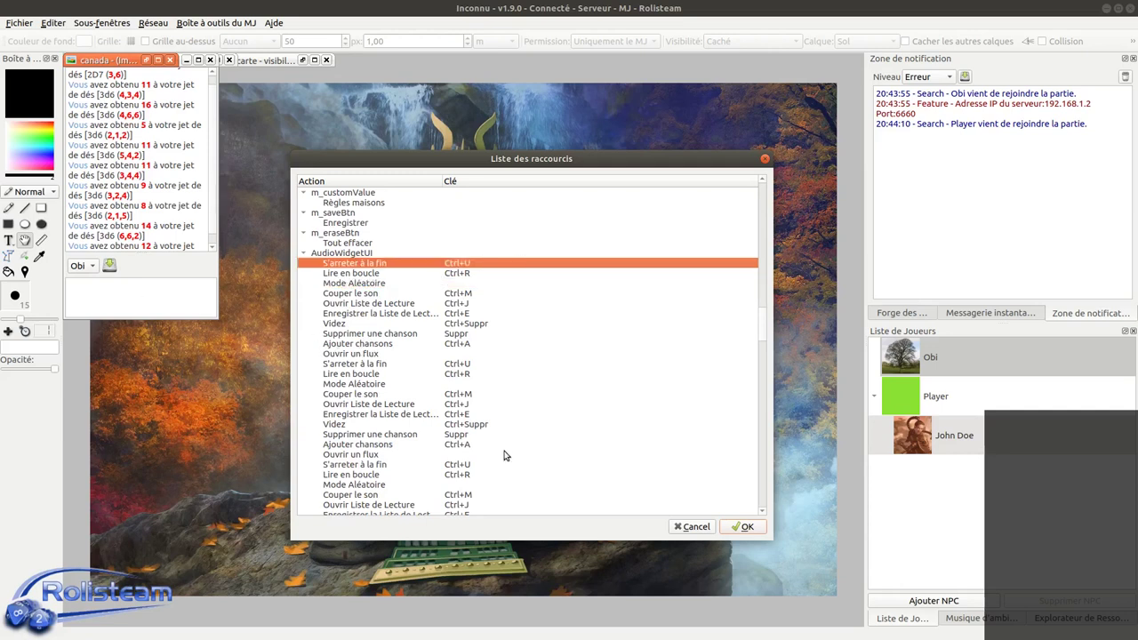
{"action": "scroll", "coordinate": [556, 411], "scroll_direction": "down", "scroll_amount": 10}
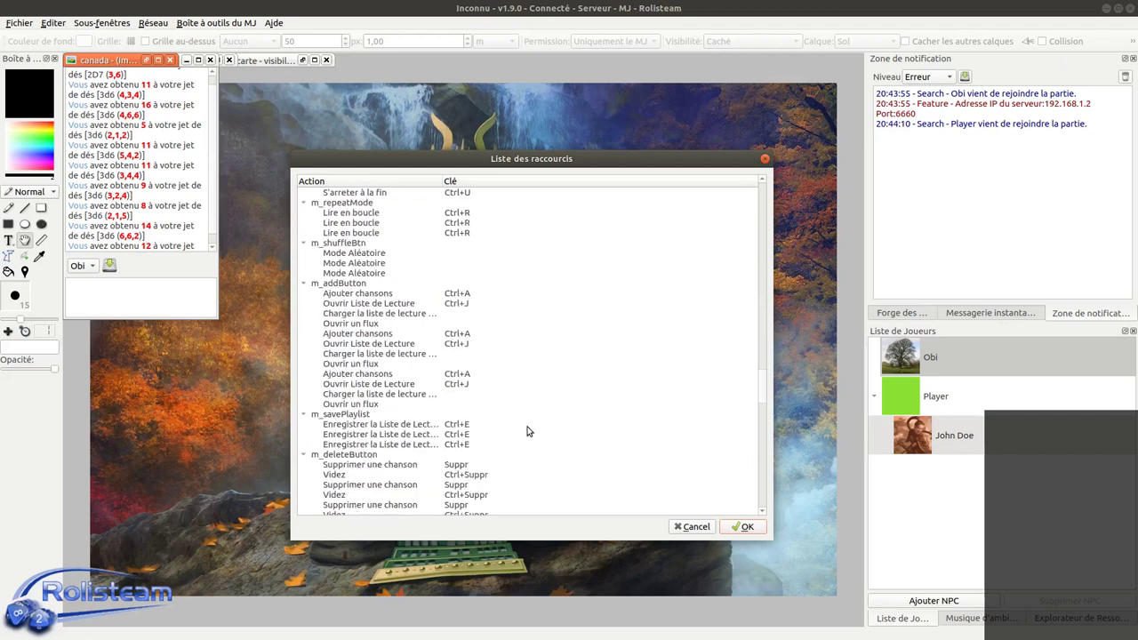
{"action": "scroll", "coordinate": [534, 427], "scroll_direction": "down", "scroll_amount": 6}
{"action": "left_click_drag", "start_coordinate": [759, 399], "coordinate": [761, 246]}
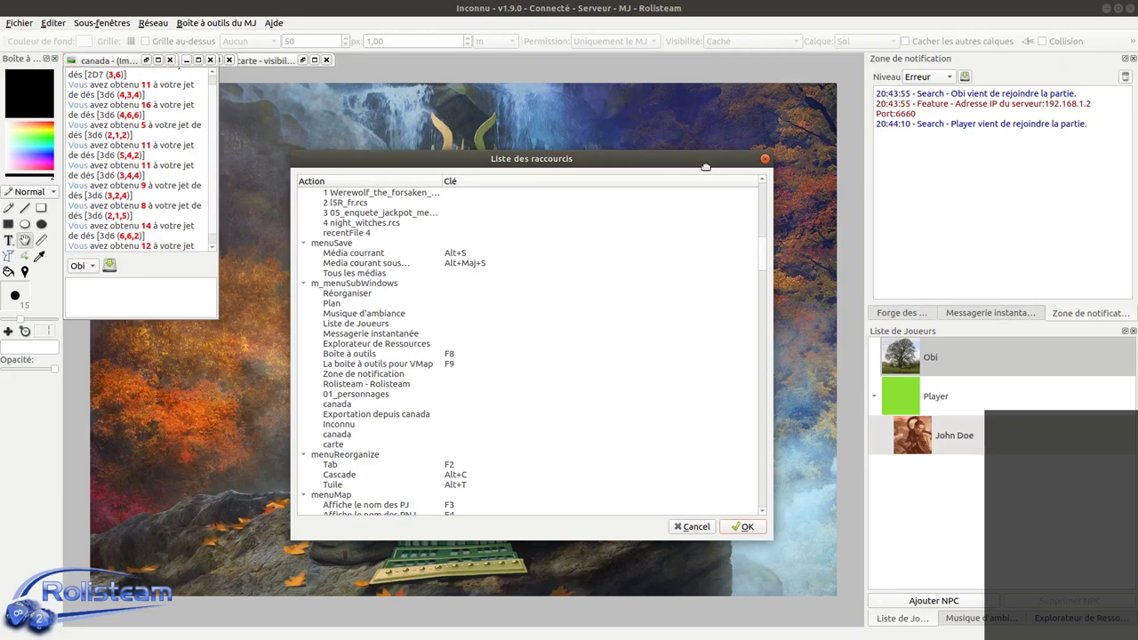
{"action": "left_click_drag", "start_coordinate": [708, 166], "coordinate": [707, 164]}
{"action": "left_click", "coordinate": [763, 157]}
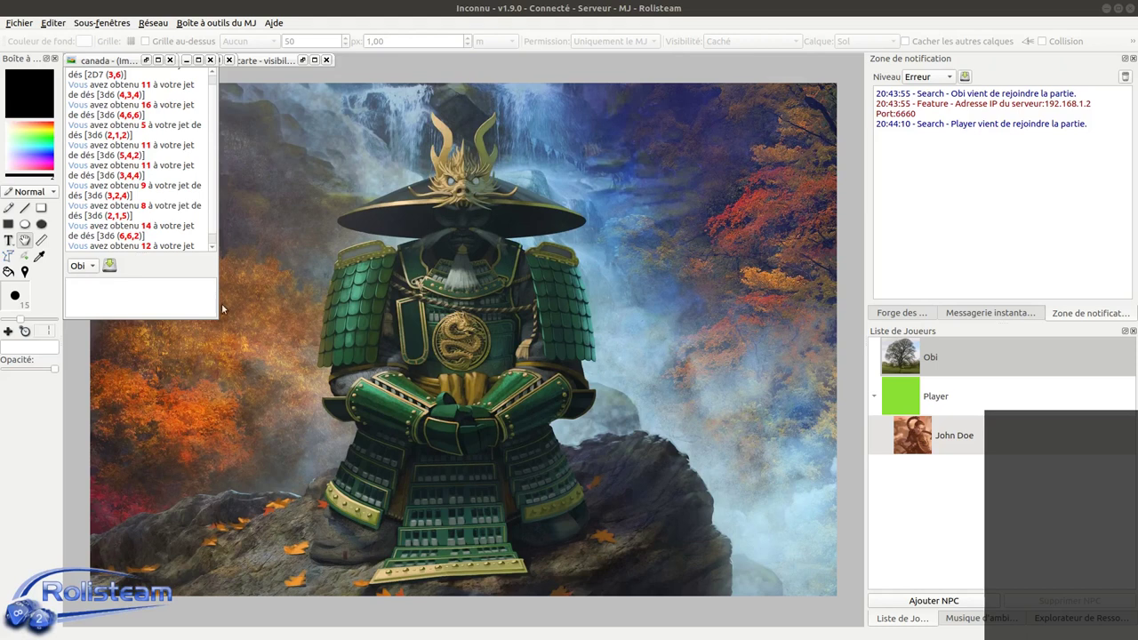
Enlarge the common chat window and erase all of its messages.
{"action": "left_click_drag", "start_coordinate": [218, 320], "coordinate": [680, 371]}
{"action": "right_click", "coordinate": [353, 183]}
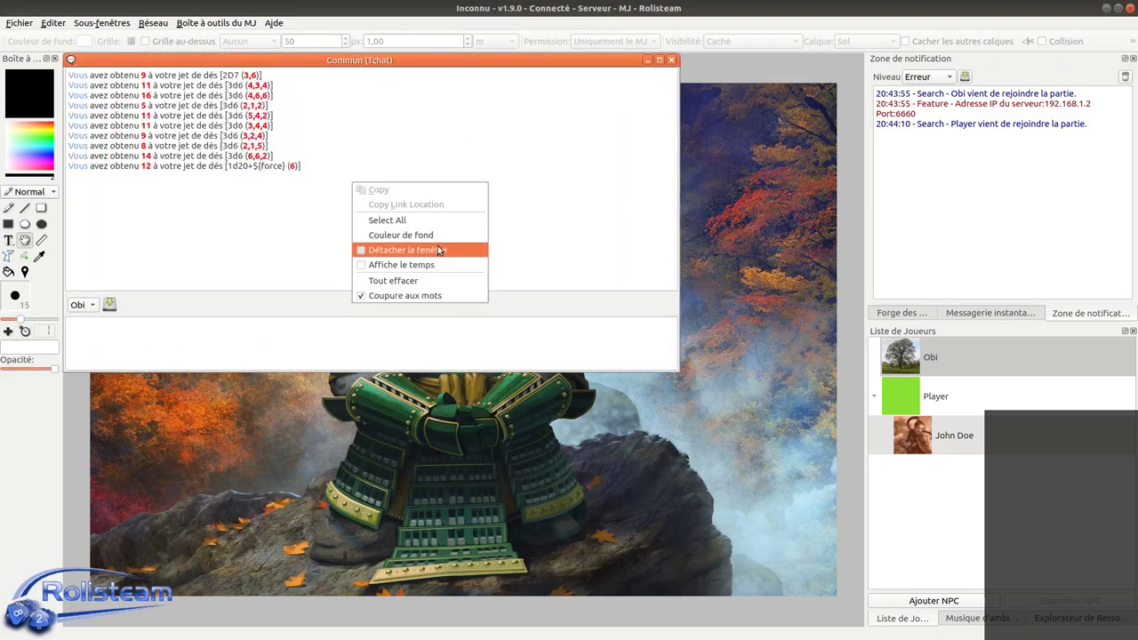
{"action": "left_click", "coordinate": [432, 281]}
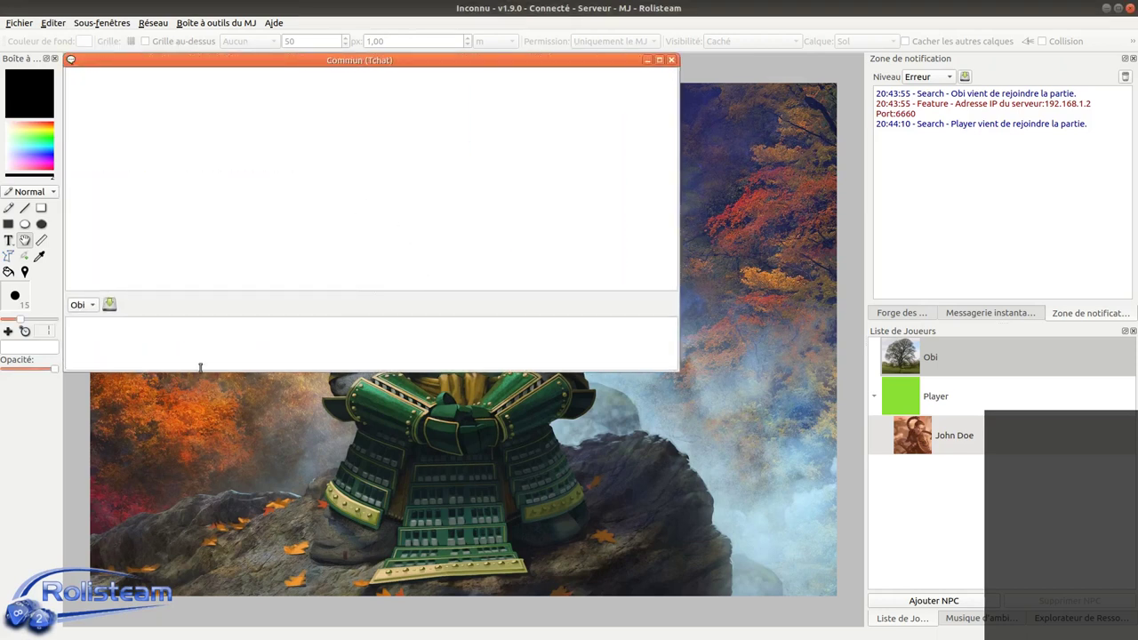
Roll ten ten-sided dice with the o operator by sending !10d10o in the common chat.
{"action": "left_click", "coordinate": [285, 320]}
{"action": "type", "text": "!10d10g"}
{"action": "key", "text": "BackSpace"}
{"action": "type", "text": "o"}
{"action": "key", "text": "Return"}
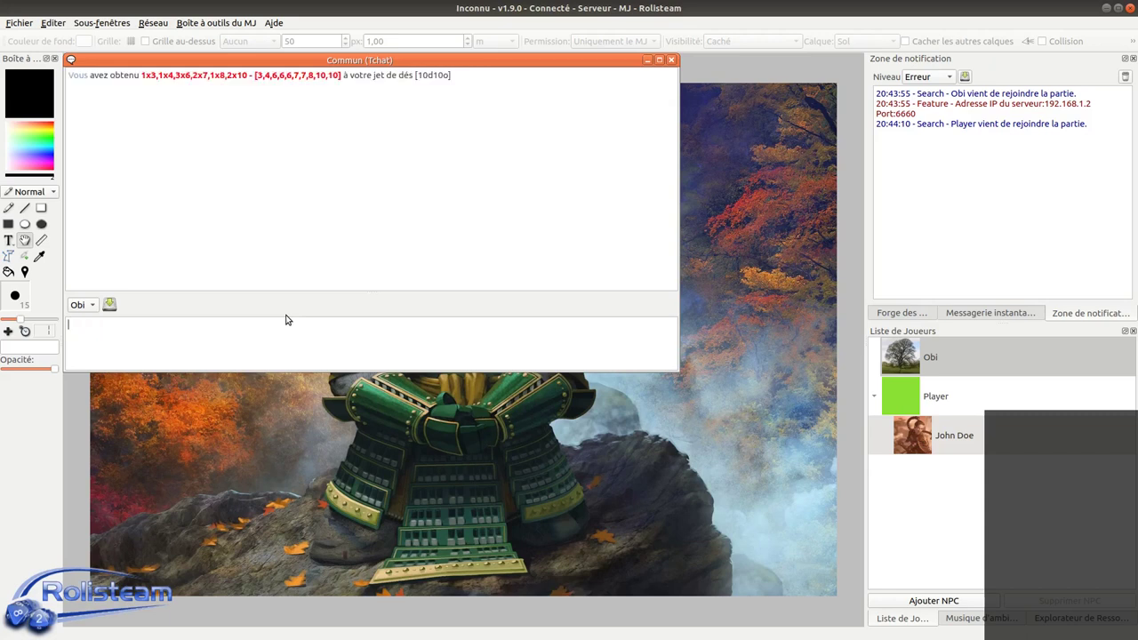
Highlight the grouped result and dice values of the roll in the chat, and roll the dice with !10d10o6.
{"action": "key", "text": "Up"}
{"action": "left_click_drag", "start_coordinate": [248, 78], "coordinate": [141, 80]}
{"action": "left_click_drag", "start_coordinate": [257, 80], "coordinate": [338, 81]}
{"action": "left_click", "coordinate": [339, 121]}
{"action": "left_click", "coordinate": [254, 334]}
{"action": "type", "text": "6"}
{"action": "key", "text": "Return"}
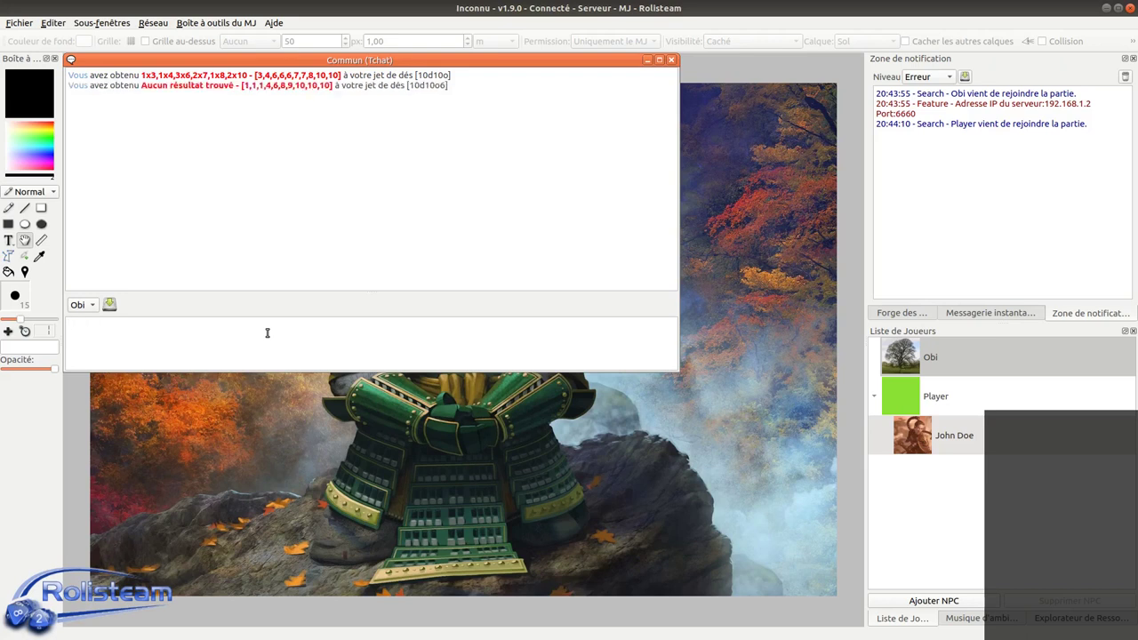
Recall the last dice command and roll it with a second parameter as !10d10o6,2.
{"action": "key", "text": "Up"}
{"action": "key", "text": "BackSpace"}
{"action": "key", "text": "End"}
{"action": "type", "text": ",2"}
{"action": "key", "text": "Return"}
Replace the recalled command with !10d10g10 and send the roll in the common chat.
{"action": "key", "text": "Up"}
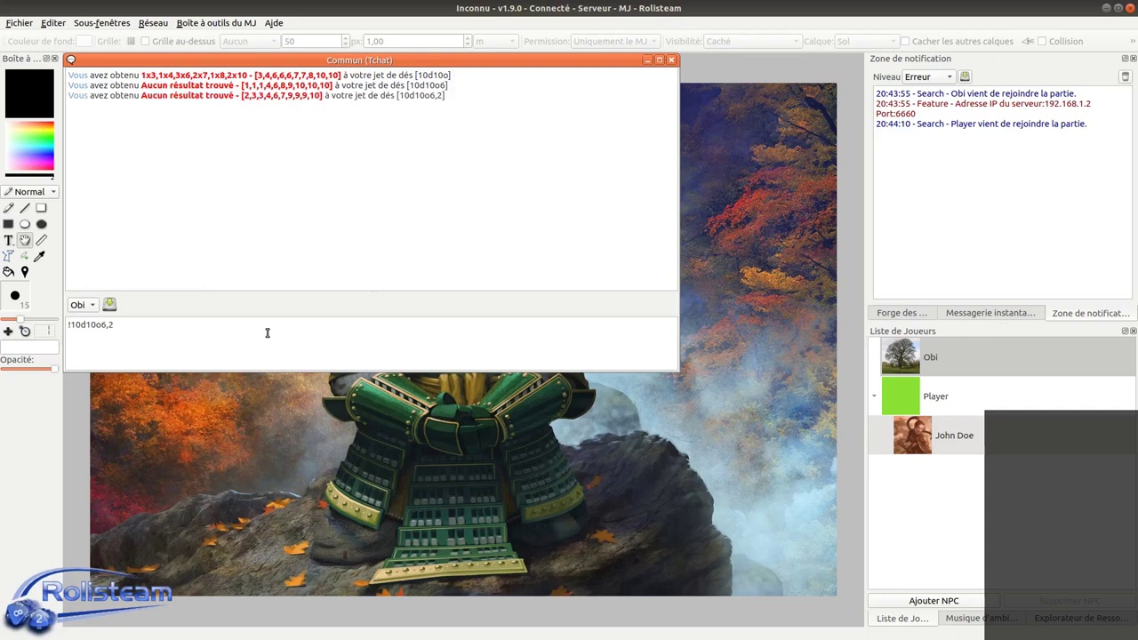
{"action": "key", "text": "BackSpace"}
{"action": "key", "text": "BackSpace"}
{"action": "key", "text": "BackSpace"}
{"action": "key", "text": "BackSpace"}
{"action": "key", "text": "BackSpace"}
{"action": "key", "text": "BackSpace"}
{"action": "key", "text": "BackSpace"}
{"action": "key", "text": "BackSpace"}
{"action": "key", "text": "BackSpace"}
{"action": "key", "text": "BackSpace"}
{"action": "type", "text": "!10d10g10"}
{"action": "key", "text": "Return"}
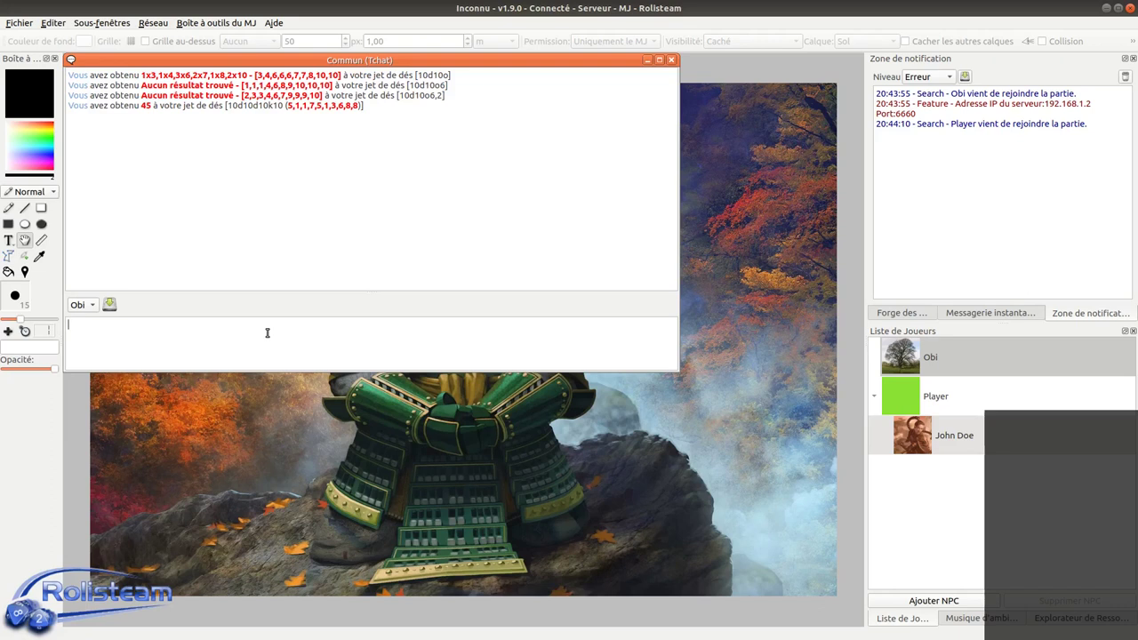
Recall the last roll command in the chat input and shorten it to !10d10.
{"action": "key", "text": "Up"}
{"action": "key", "text": "BackSpace"}
{"action": "key", "text": "BackSpace"}
{"action": "key", "text": "BackSpace"}
Disable the dice alias g, whose value is d10k, in the rule tools preferences and apply the change.
{"action": "left_click", "coordinate": [21, 24]}
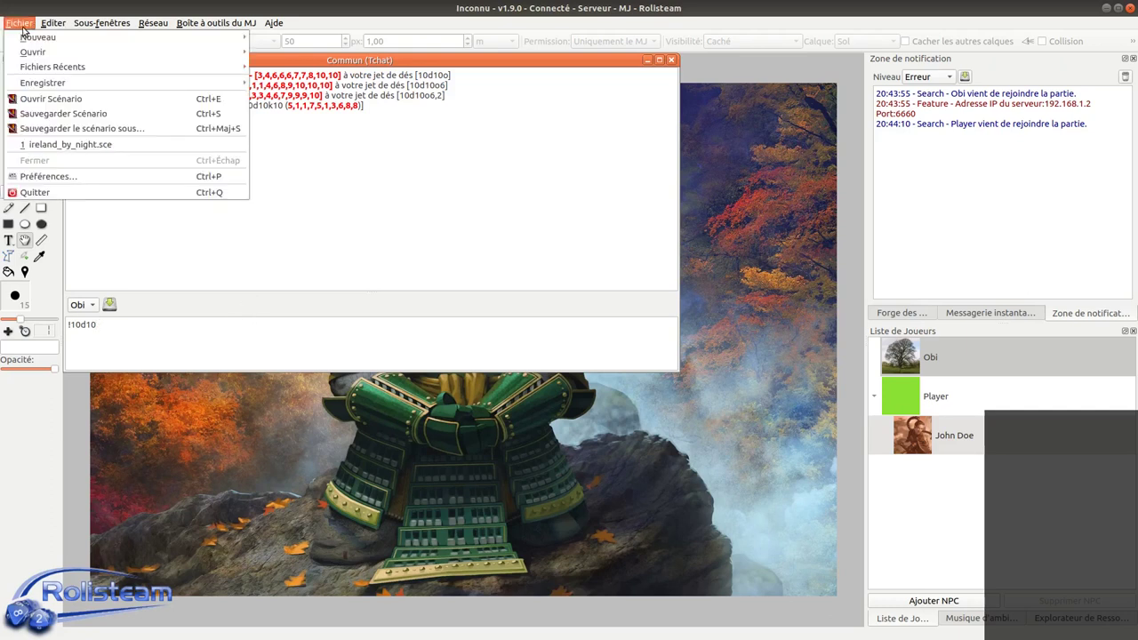
{"action": "left_click", "coordinate": [274, 233]}
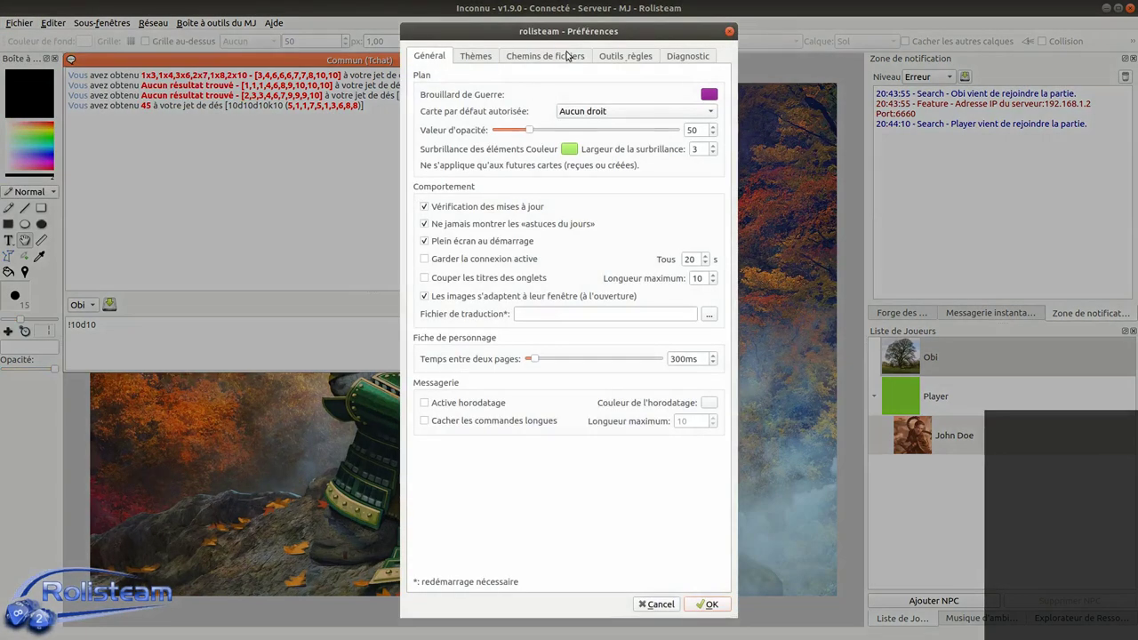
{"action": "left_click", "coordinate": [566, 56]}
{"action": "left_click", "coordinate": [490, 56]}
{"action": "left_click", "coordinate": [627, 56]}
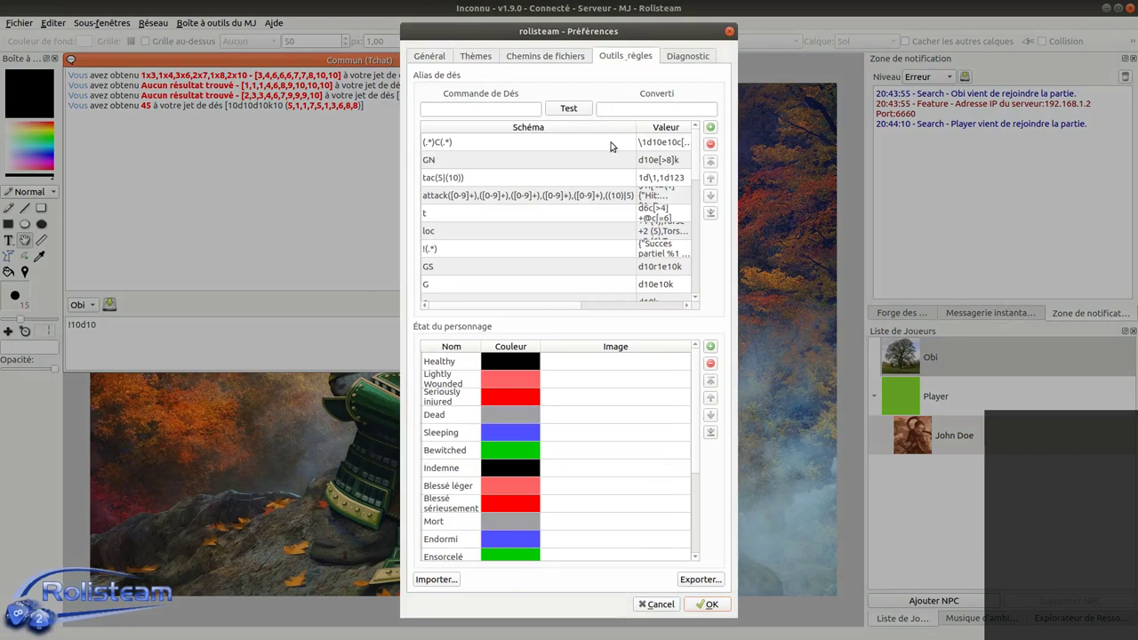
{"action": "scroll", "coordinate": [554, 259], "scroll_direction": "down", "scroll_amount": 2}
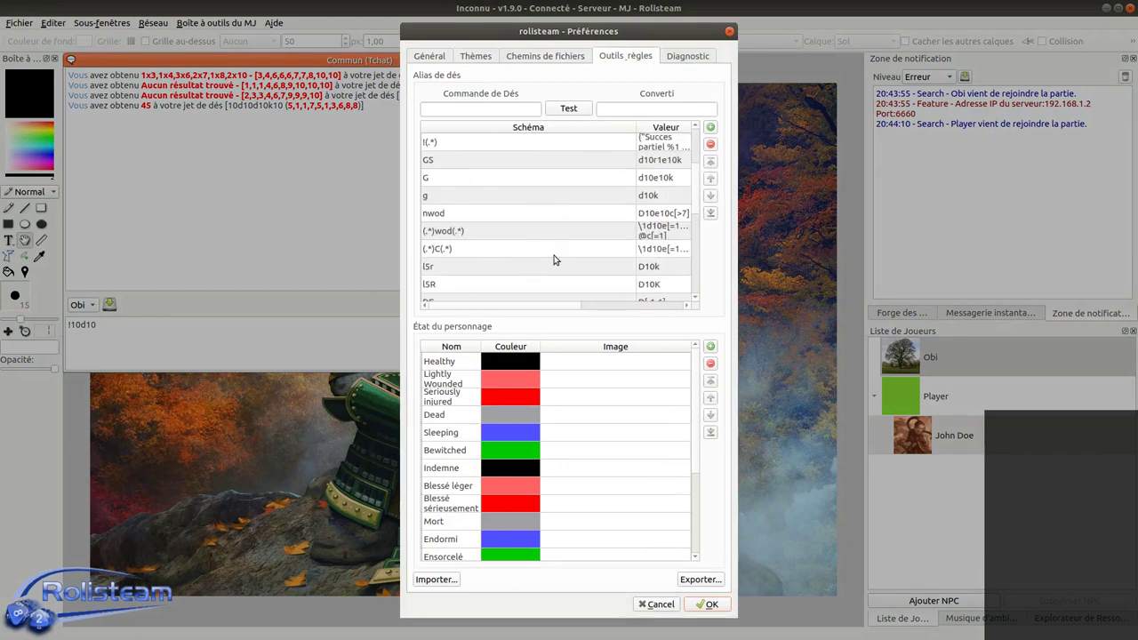
{"action": "scroll", "coordinate": [554, 259], "scroll_direction": "down", "scroll_amount": 1}
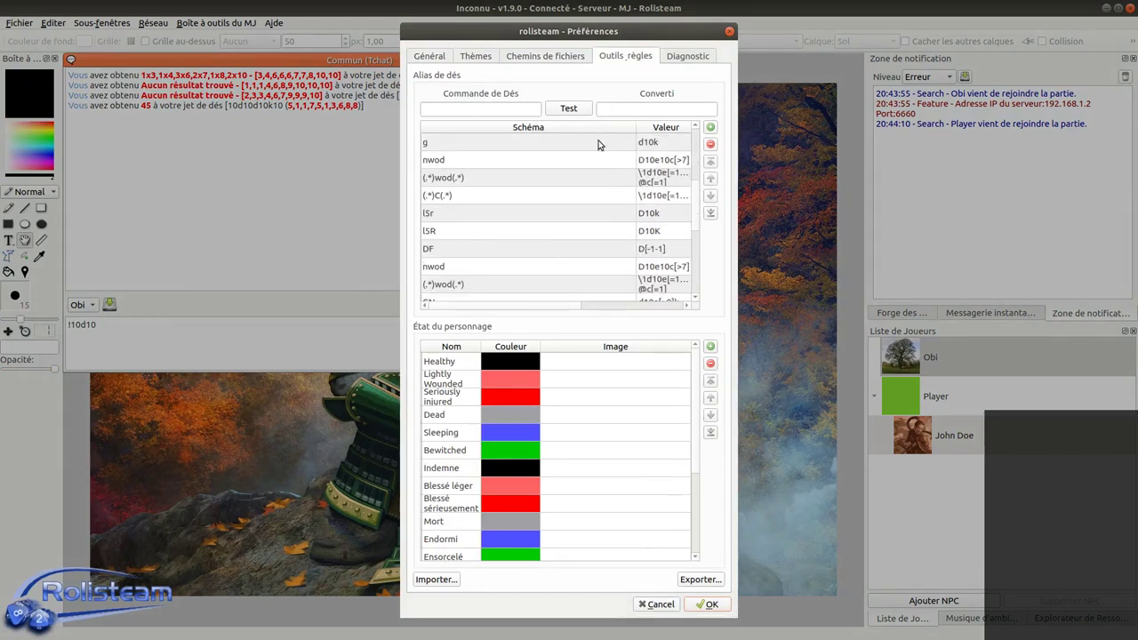
{"action": "left_click_drag", "start_coordinate": [511, 306], "coordinate": [597, 311]}
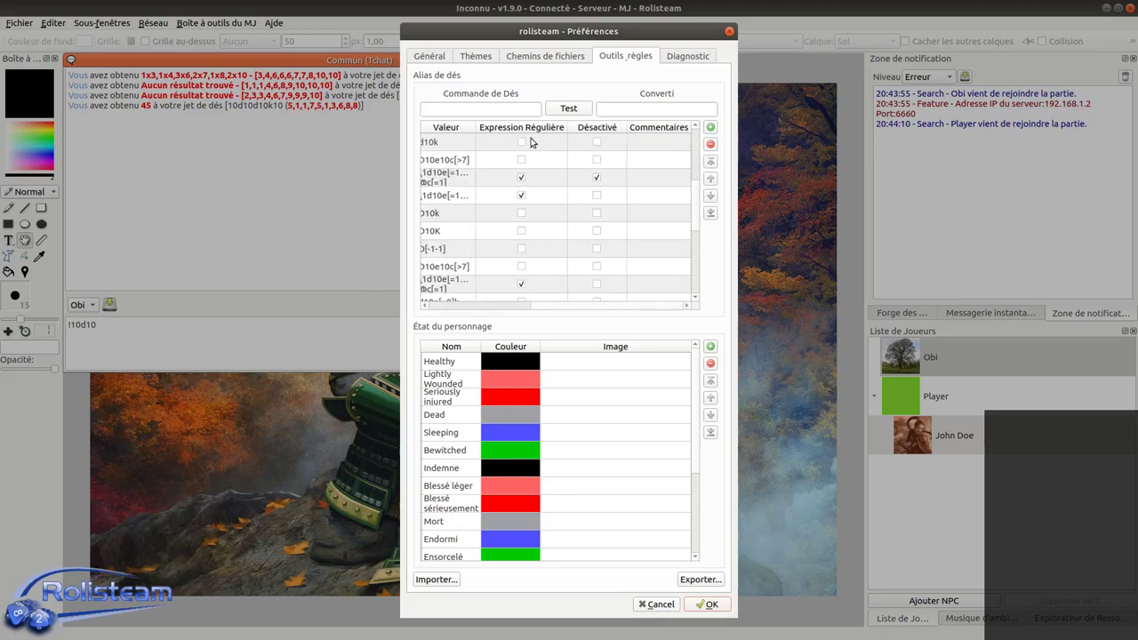
{"action": "left_click", "coordinate": [595, 142]}
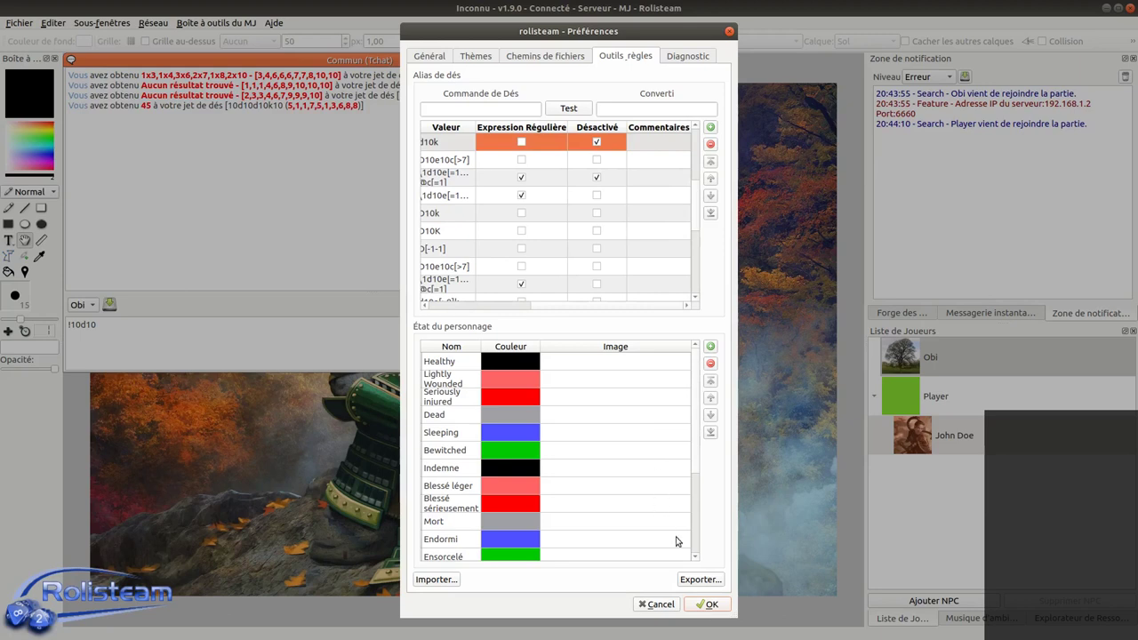
{"action": "left_click", "coordinate": [701, 603]}
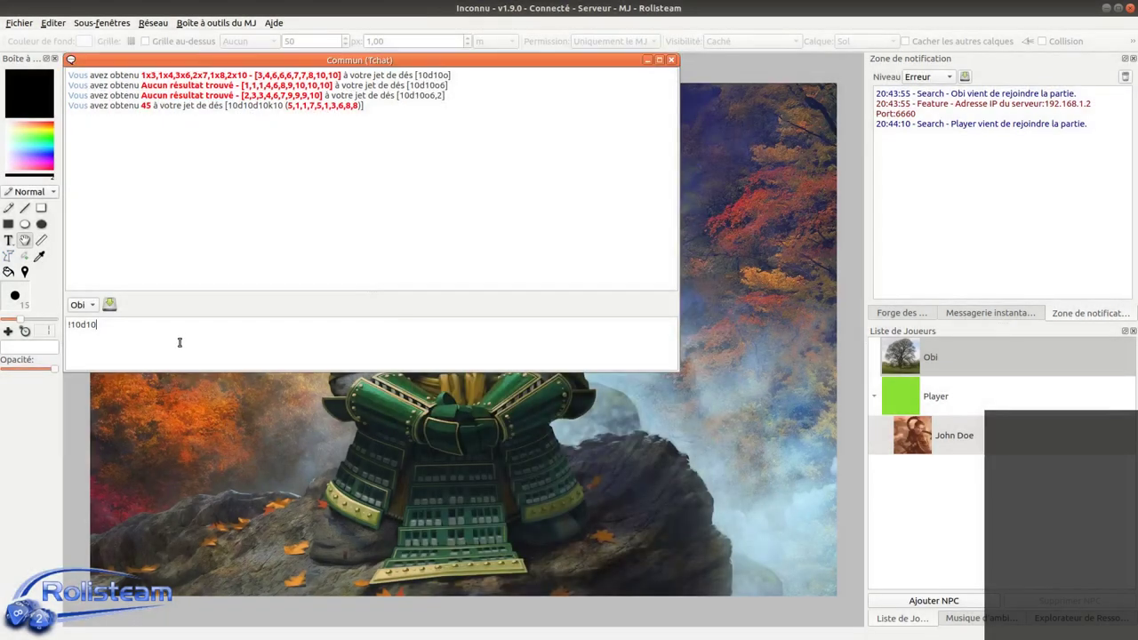
Complete the pending command as !10d10g10, roll it, and highlight individual dice values of that roll in the chat.
{"action": "type", "text": "g10"}
{"action": "key", "text": "Return"}
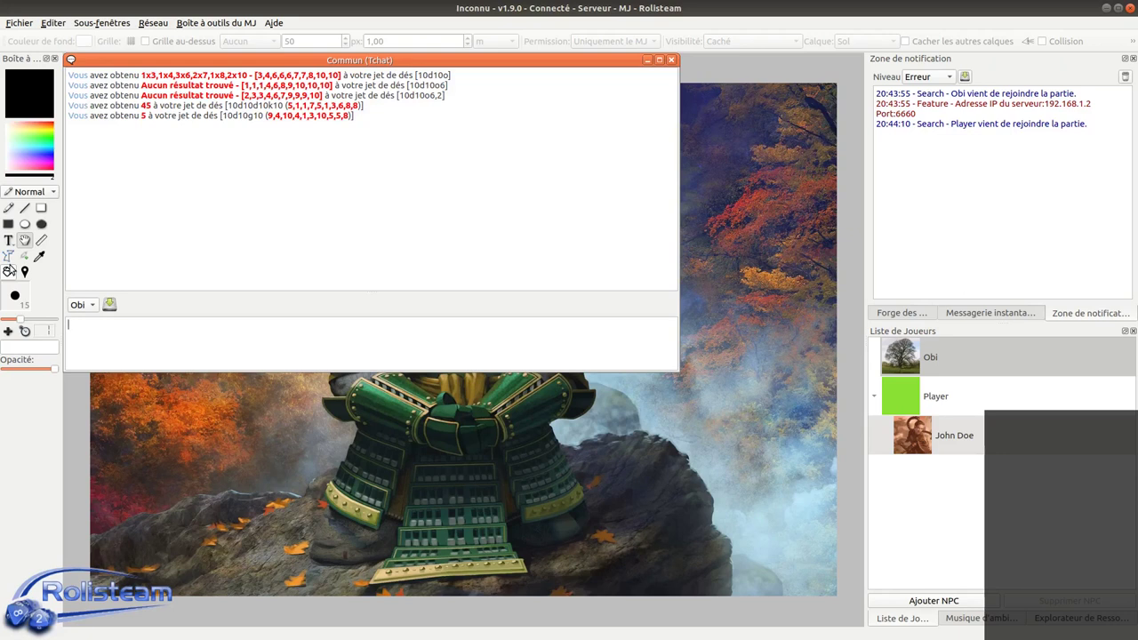
{"action": "left_click", "coordinate": [330, 347]}
{"action": "left_click_drag", "start_coordinate": [281, 117], "coordinate": [293, 120]}
{"action": "left_click_drag", "start_coordinate": [315, 117], "coordinate": [325, 119]}
{"action": "left_click", "coordinate": [303, 116]}
{"action": "left_click_drag", "start_coordinate": [266, 116], "coordinate": [274, 116]}
{"action": "left_click", "coordinate": [329, 128]}
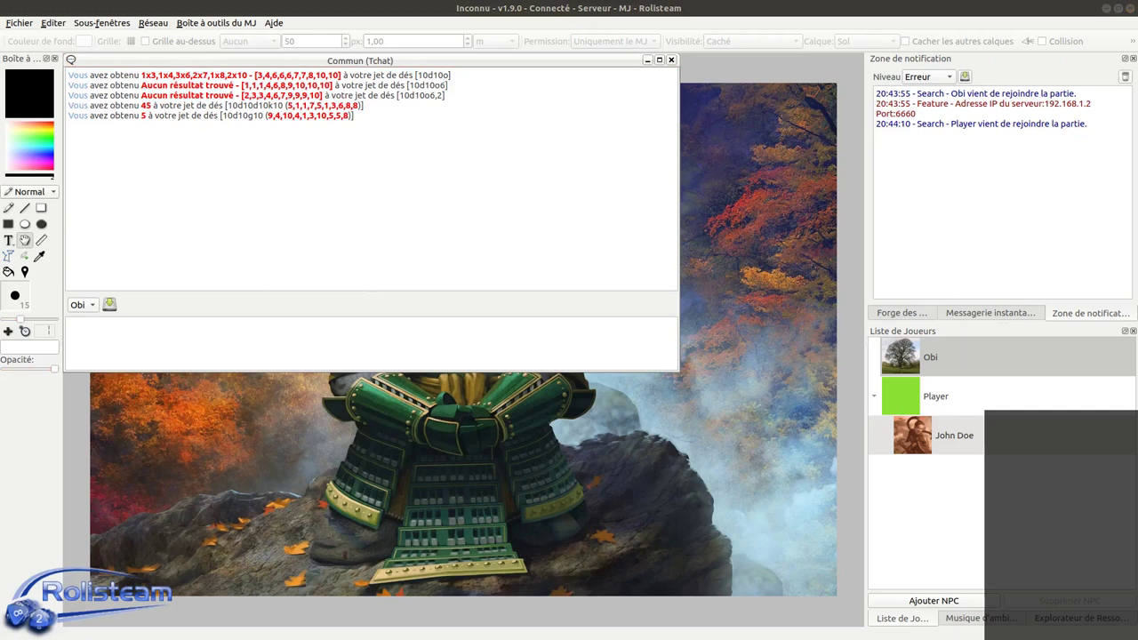
Roll !4d6t in the common chat.
{"action": "left_click", "coordinate": [236, 360]}
{"action": "type", "text": "!4d6"}
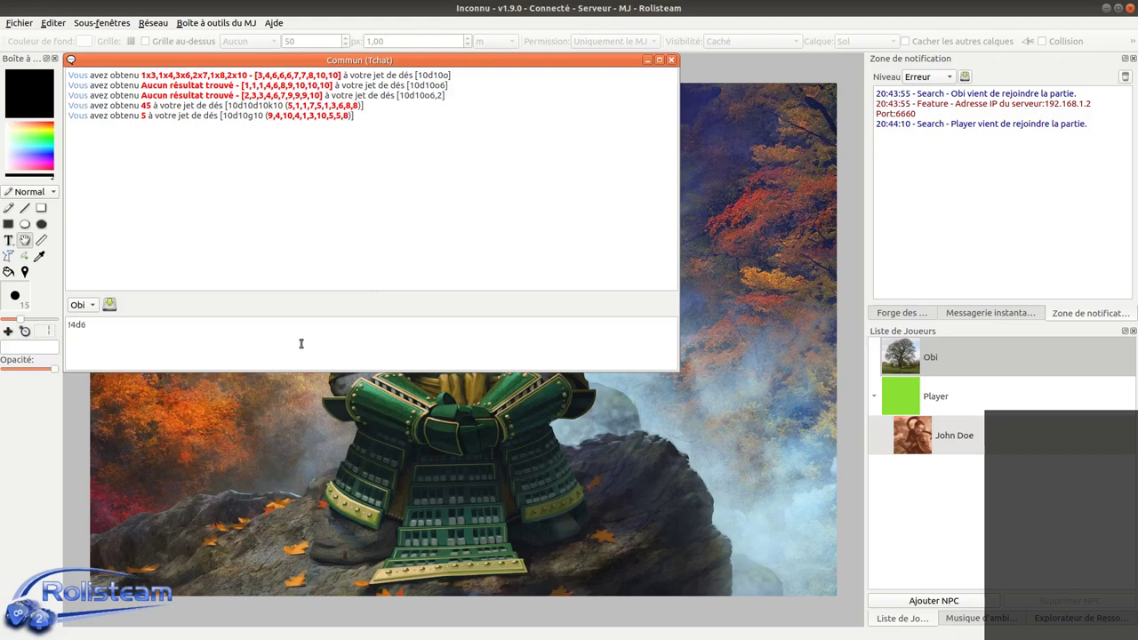
{"action": "type", "text": "t"}
{"action": "key", "text": "Return"}
Recall the last dice command, change it to !2d6t, and roll it four times.
{"action": "key", "text": "Up"}
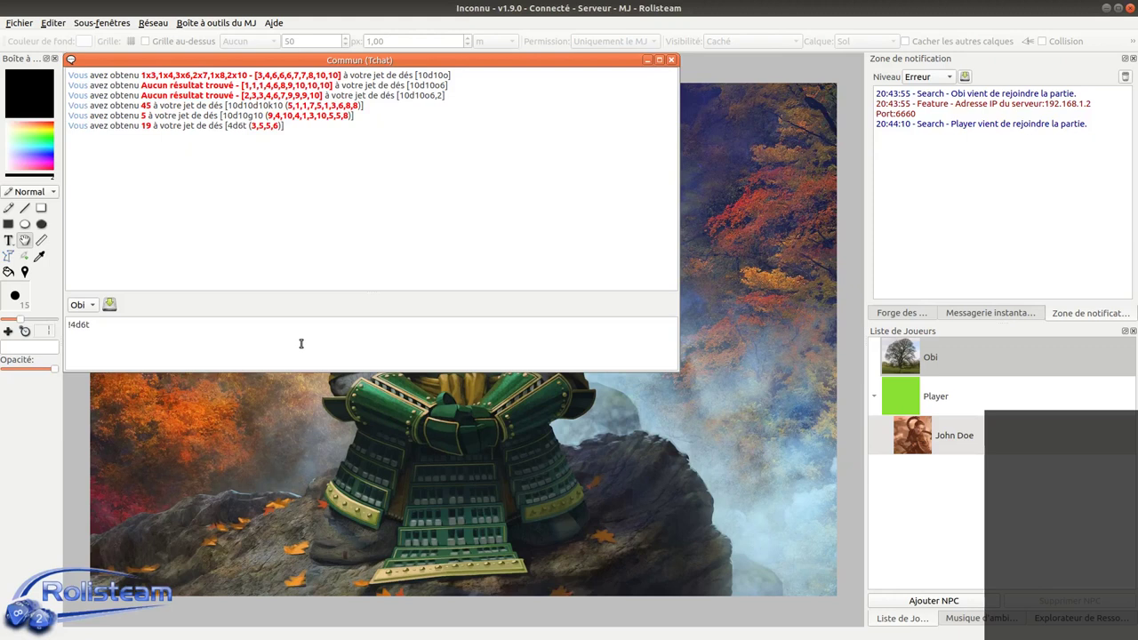
{"action": "key", "text": "BackSpace"}
{"action": "type", "text": "2"}
{"action": "key", "text": "Return"}
{"action": "key", "text": "Up"}
{"action": "key", "text": "Return"}
{"action": "key", "text": "Up"}
{"action": "key", "text": "Return"}
{"action": "key", "text": "Up"}
{"action": "key", "text": "Return"}
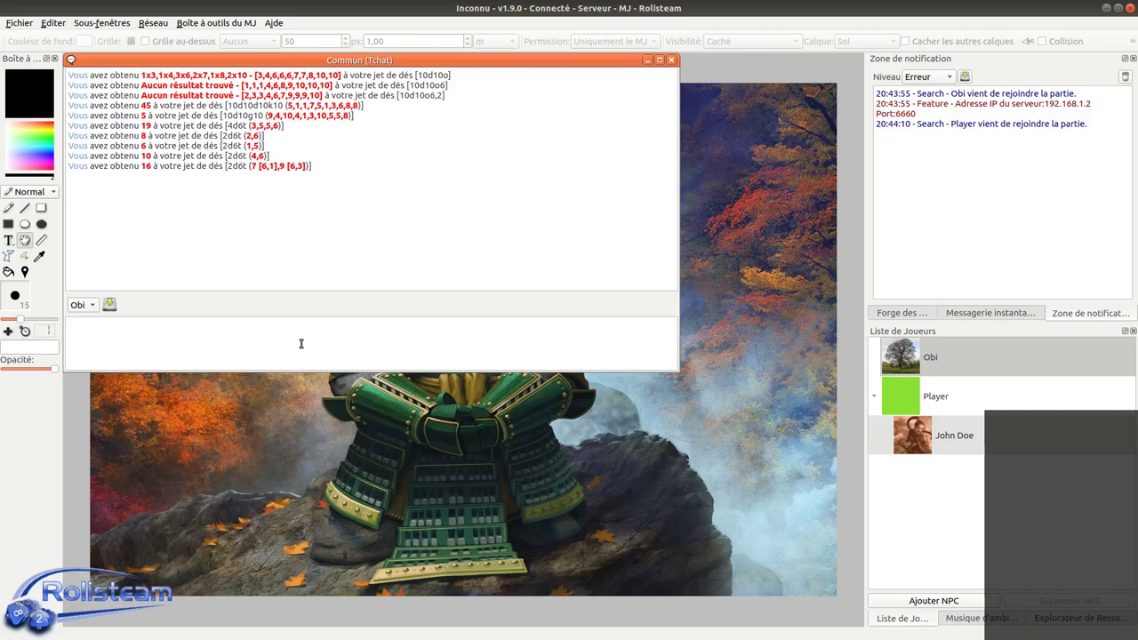
{"action": "type", "text": "!1"}
{"action": "key", "text": "BackSpace"}
{"action": "type", "text": "6d10"}
{"action": "key", "text": "BackSpace"}
{"action": "key", "text": "BackSpace"}
{"action": "key", "text": "BackSpace"}
{"action": "key", "text": "BackSpace"}
{"action": "key", "text": "BackSpace"}
Roll the fixed value list with ![6,8,10]k1 in the common chat, keeping one die.
{"action": "type", "text": "[6,8,10]"}
{"action": "key", "text": "shift+Left"}
{"action": "key", "text": "shift+Left"}
{"action": "key", "text": "shift+Left"}
{"action": "key", "text": "shift+Left"}
{"action": "key", "text": "shift+Left"}
{"action": "key", "text": "shift+Left"}
{"action": "key", "text": "shift+Left"}
{"action": "key", "text": "shift+Left"}
{"action": "key", "text": "Right"}
{"action": "type", "text": "k1"}
{"action": "key", "text": "Return"}
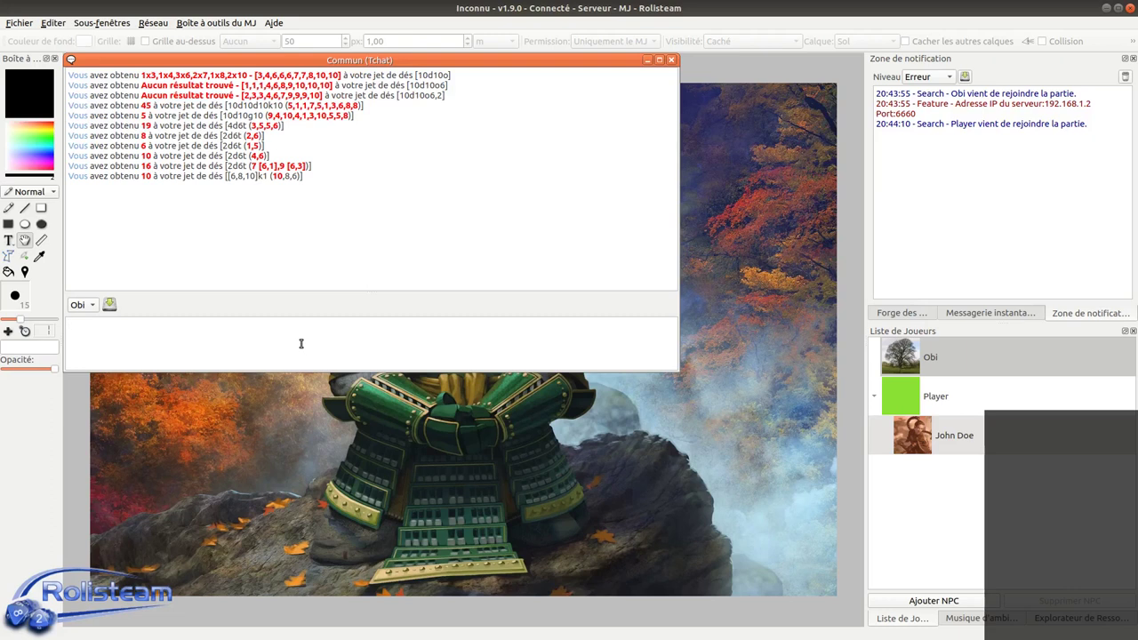
Try to roll the command !8d10;$1c10;$1c1;$2-$3, which reuses earlier instructions as variables, and recall it.
{"action": "type", "text": "!"}
{"action": "type", "text": "8d"}
{"action": "key", "text": "BackSpace"}
{"action": "type", "text": "d10;$1c10;$1c1;$2-$3"}
{"action": "left_click_drag", "start_coordinate": [93, 324], "coordinate": [140, 324]}
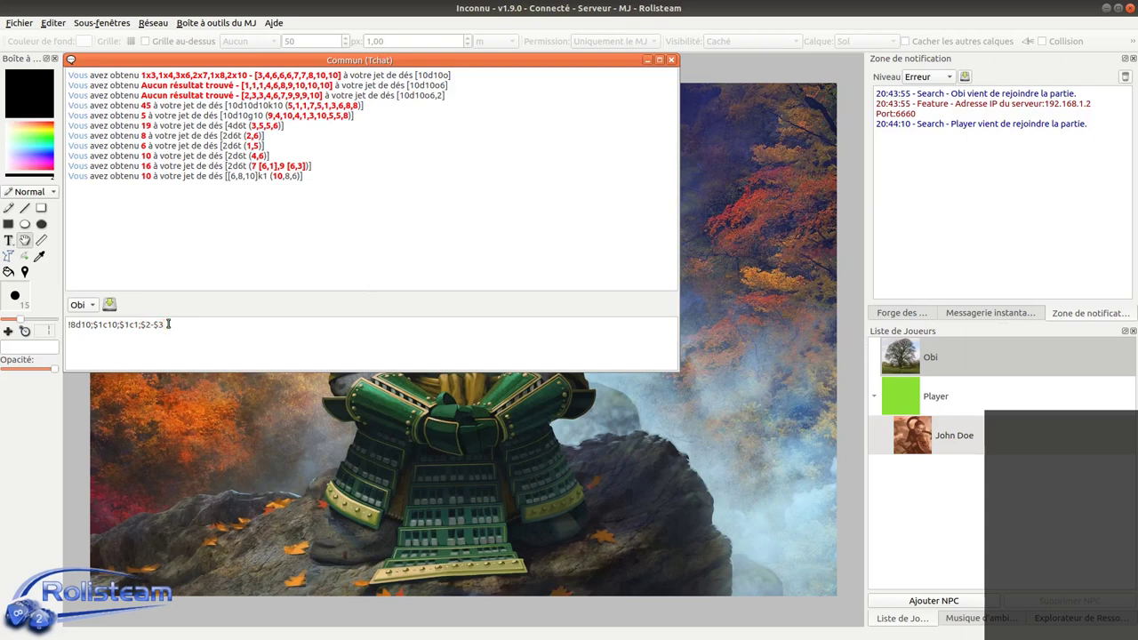
{"action": "key", "text": "Return"}
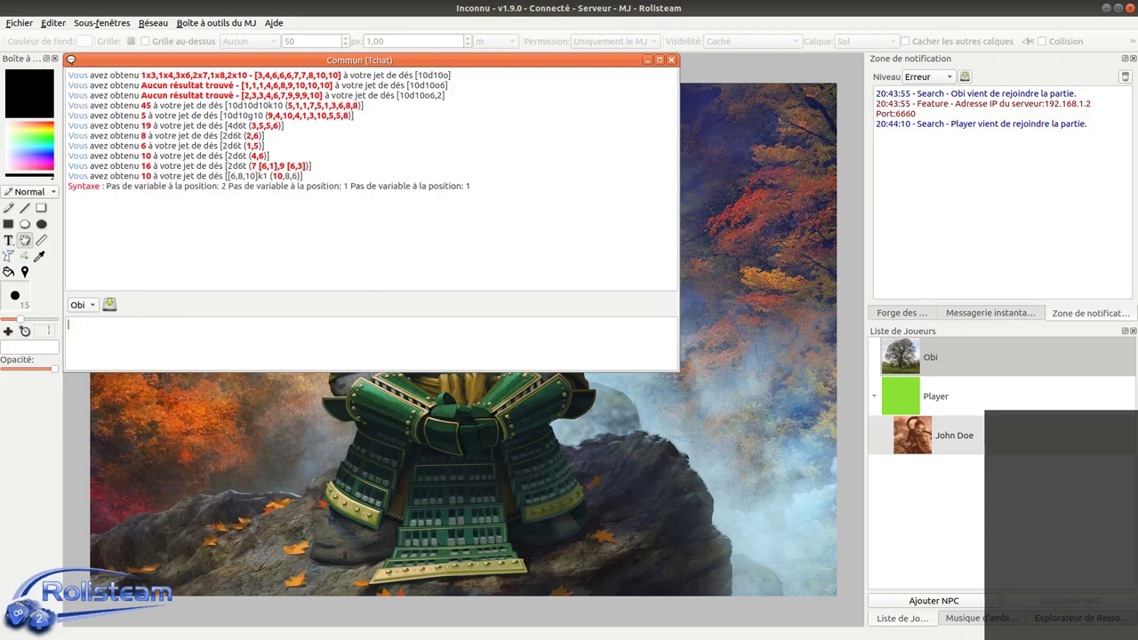
{"action": "key", "text": "Up"}
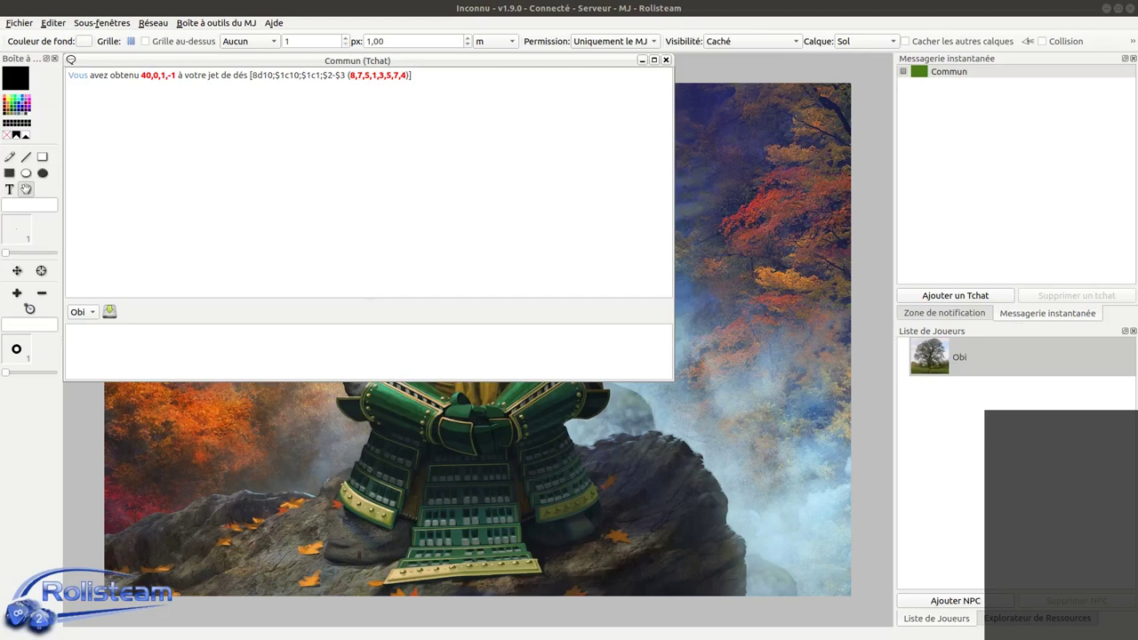
Roll the recalled !8d10;$1c10;$1c1;$2-$3 in the common chat and highlight the command in its result line.
{"action": "left_click", "coordinate": [306, 353]}
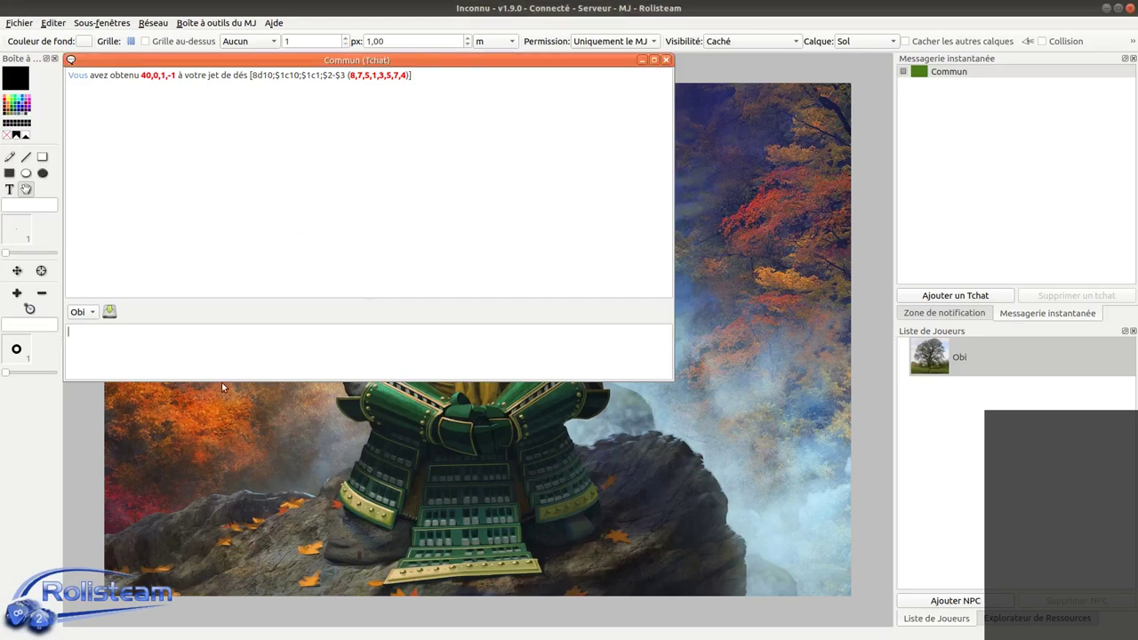
{"action": "key", "text": "Up"}
{"action": "key", "text": "Return"}
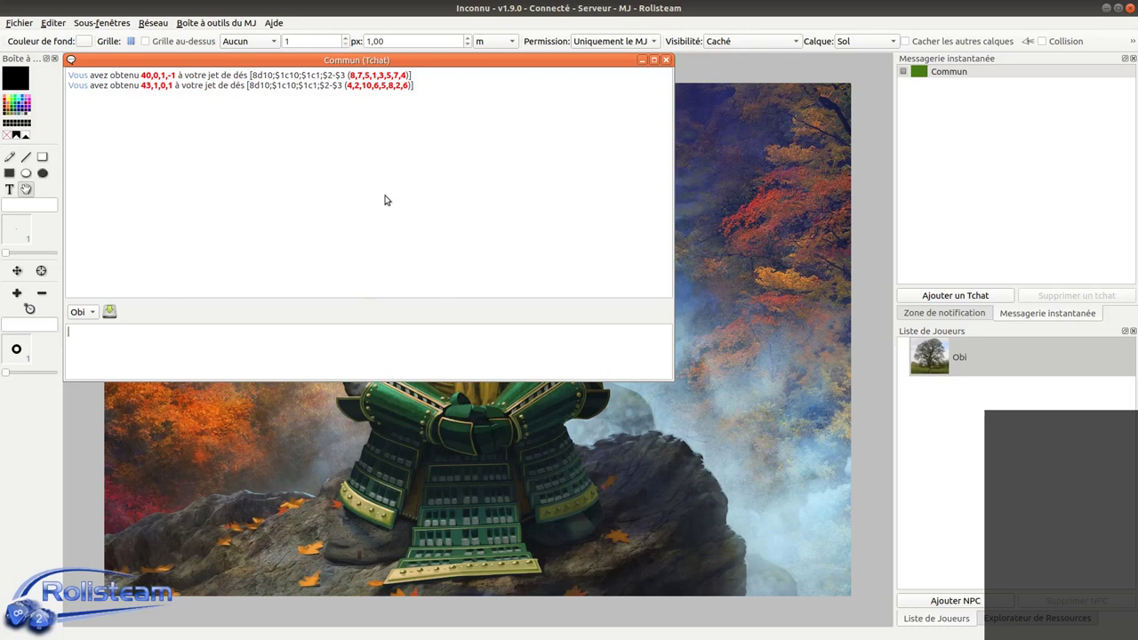
{"action": "left_click_drag", "start_coordinate": [250, 87], "coordinate": [319, 89]}
Recall the variable-based command, append ;"Result $4" to it, and send the roll.
{"action": "left_click", "coordinate": [183, 338]}
{"action": "key", "text": "Up"}
{"action": "type", "text": ";"}
{"action": "type", "text": "\""}
{"action": "type", "text": "Res"}
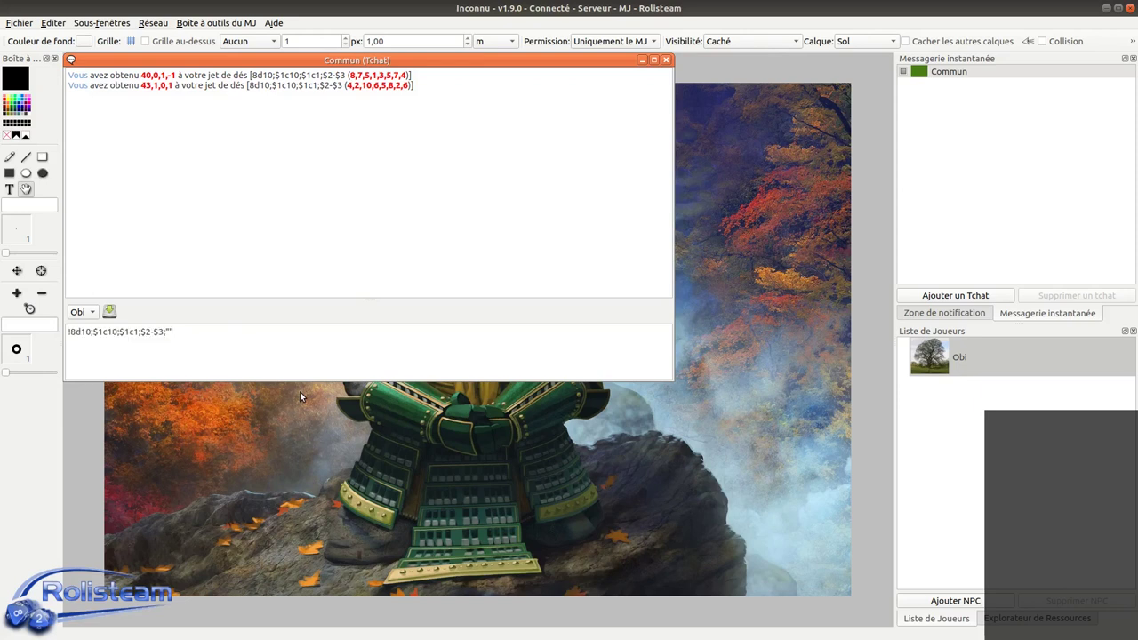
{"action": "type", "text": "ult $4"}
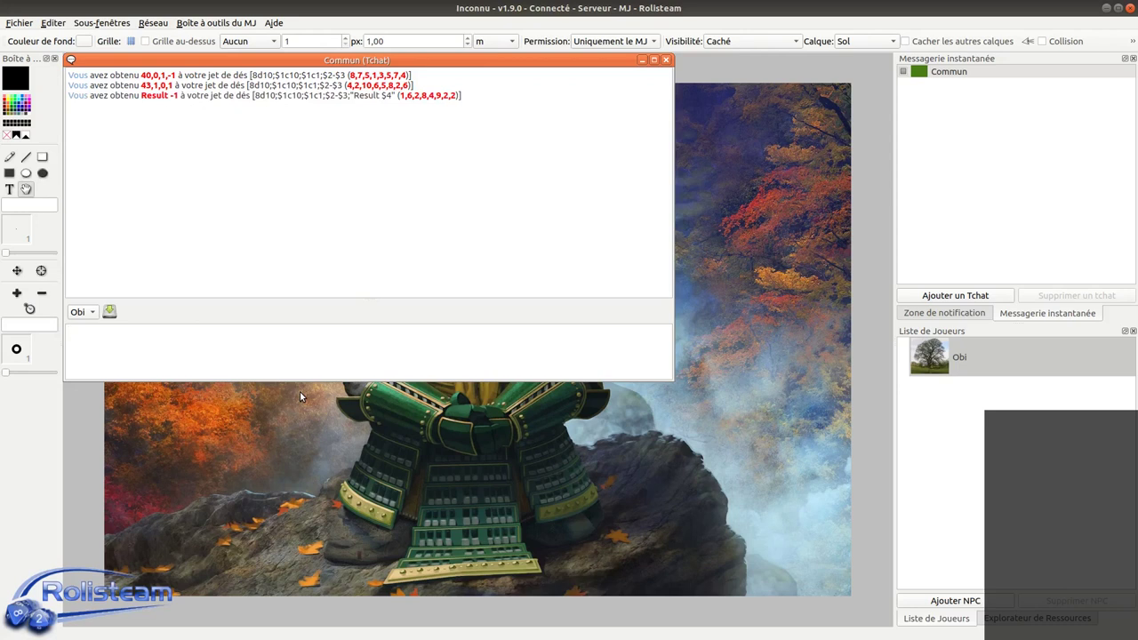
Compare the latest result text with the previous roll's result, highlighting the last dice values in the chat.
{"action": "left_click_drag", "start_coordinate": [173, 86], "coordinate": [143, 92]}
{"action": "left_click", "coordinate": [172, 99]}
{"action": "left_click_drag", "start_coordinate": [407, 97], "coordinate": [450, 100]}
{"action": "left_click", "coordinate": [404, 95]}
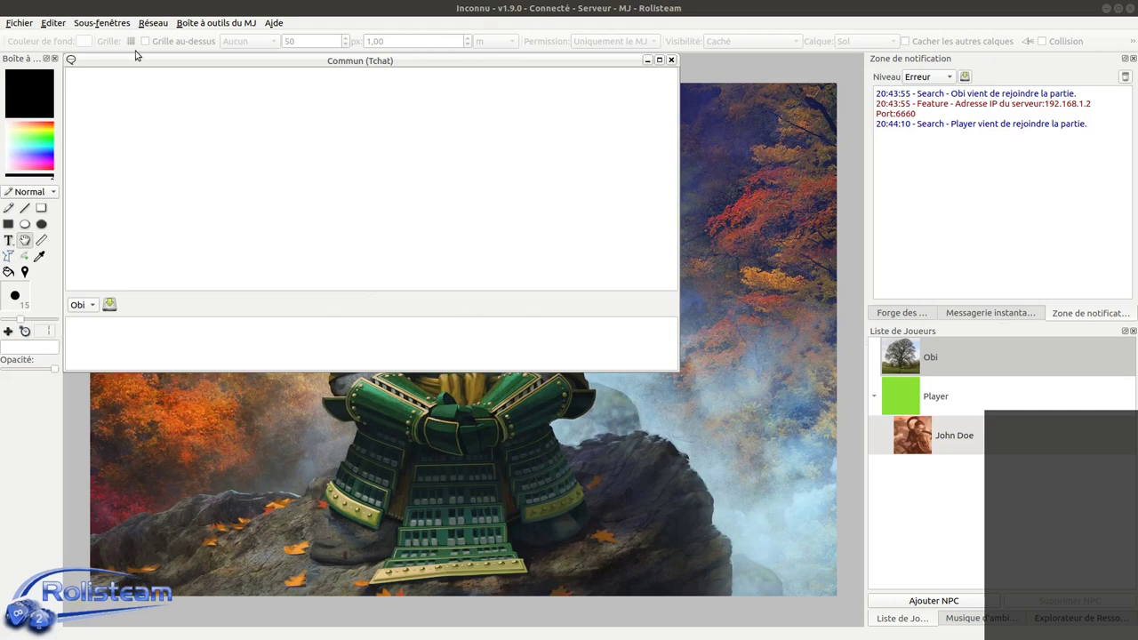
Bring the carte map to the front, enlarge its window, and shift it slightly up.
{"action": "left_click", "coordinate": [102, 23]}
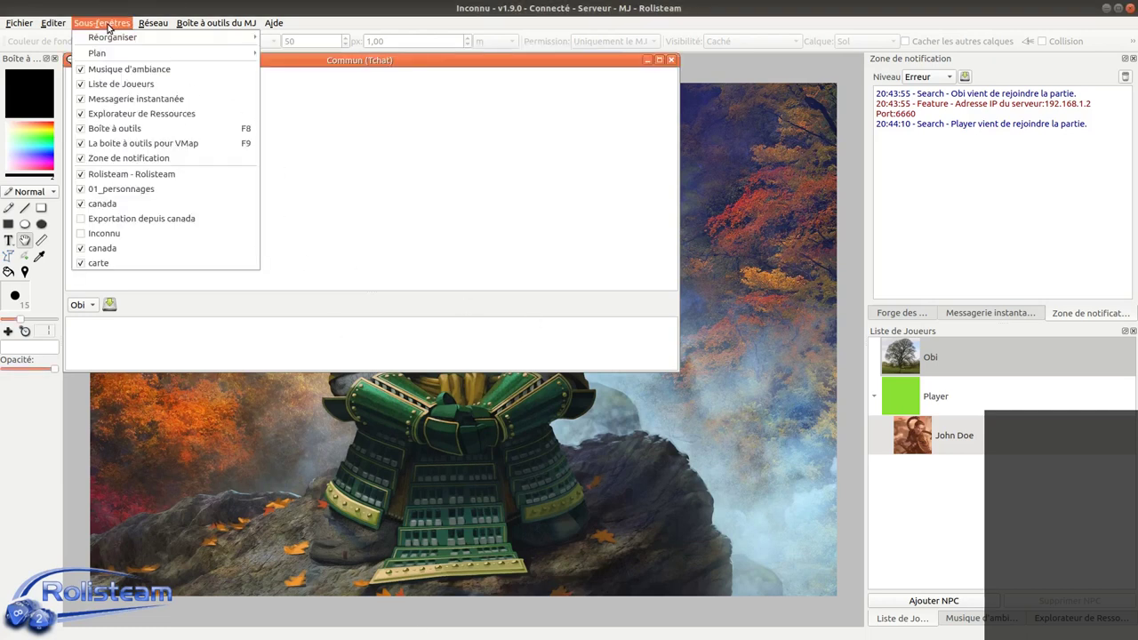
{"action": "left_click", "coordinate": [127, 248]}
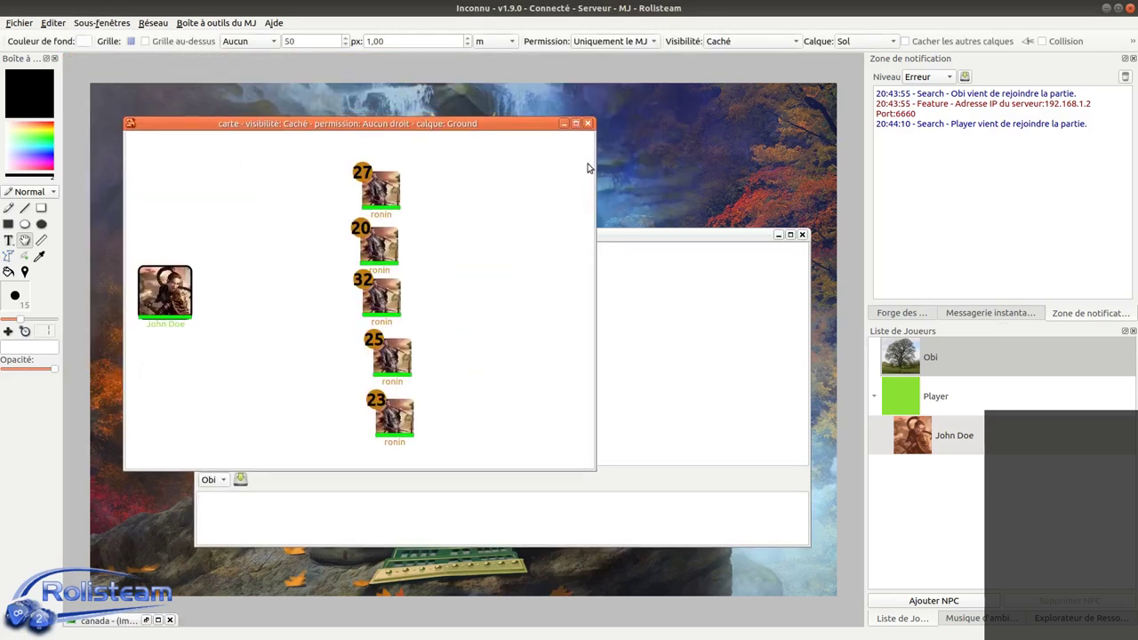
{"action": "left_click_drag", "start_coordinate": [595, 469], "coordinate": [760, 587]}
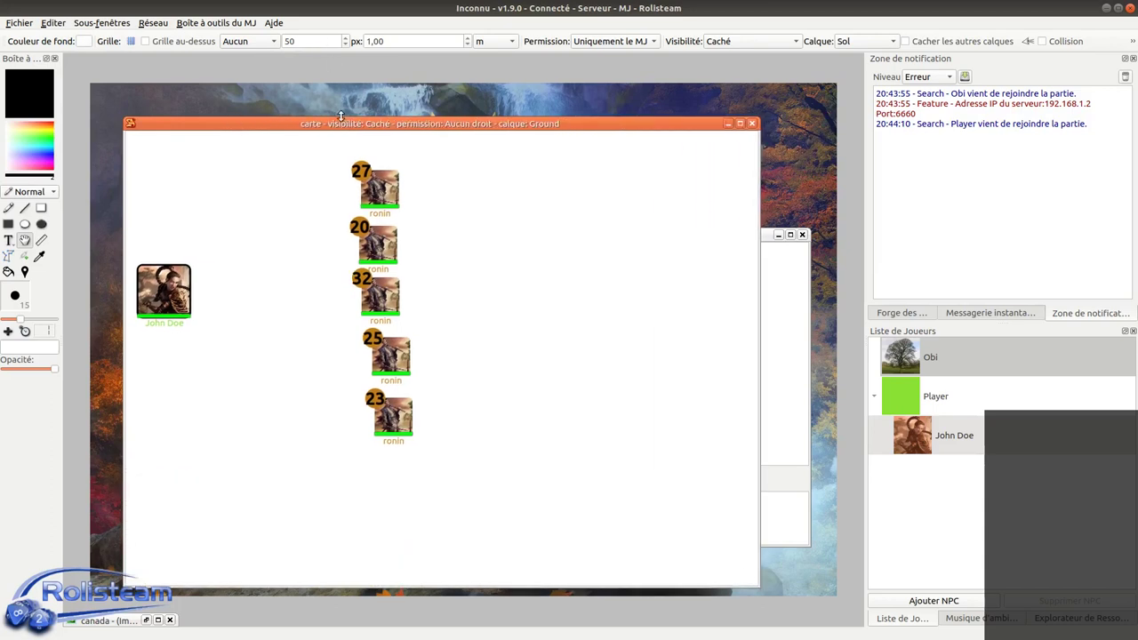
{"action": "left_click_drag", "start_coordinate": [340, 115], "coordinate": [332, 108]}
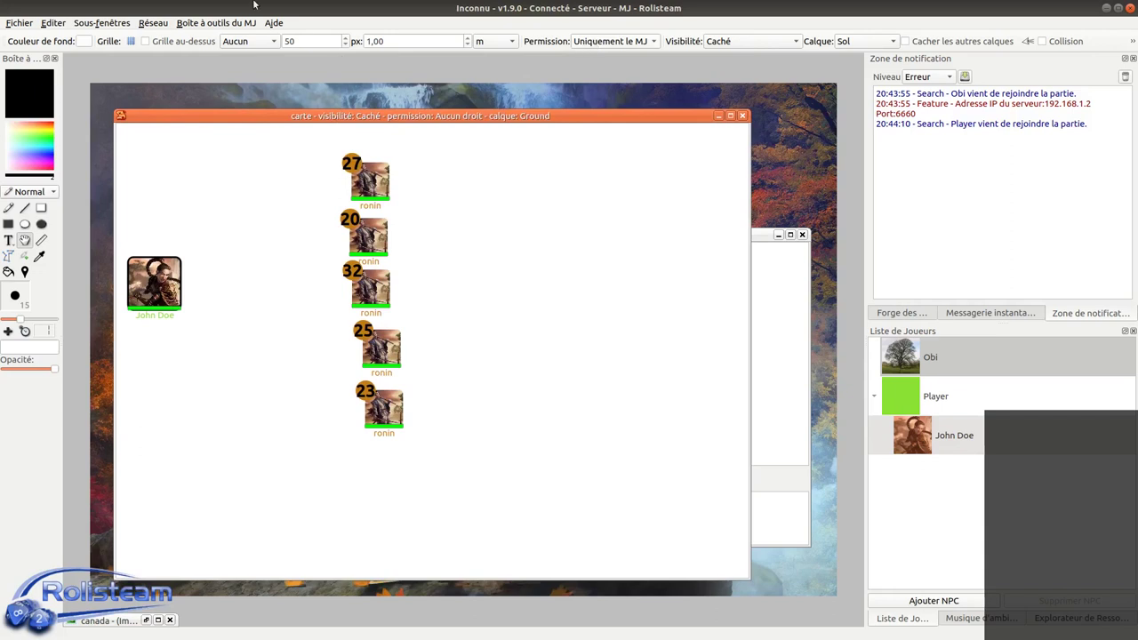
Set the map's grid pattern to Carré and enable Grille au-dessus.
{"action": "left_click_drag", "start_coordinate": [412, 41], "coordinate": [368, 41]}
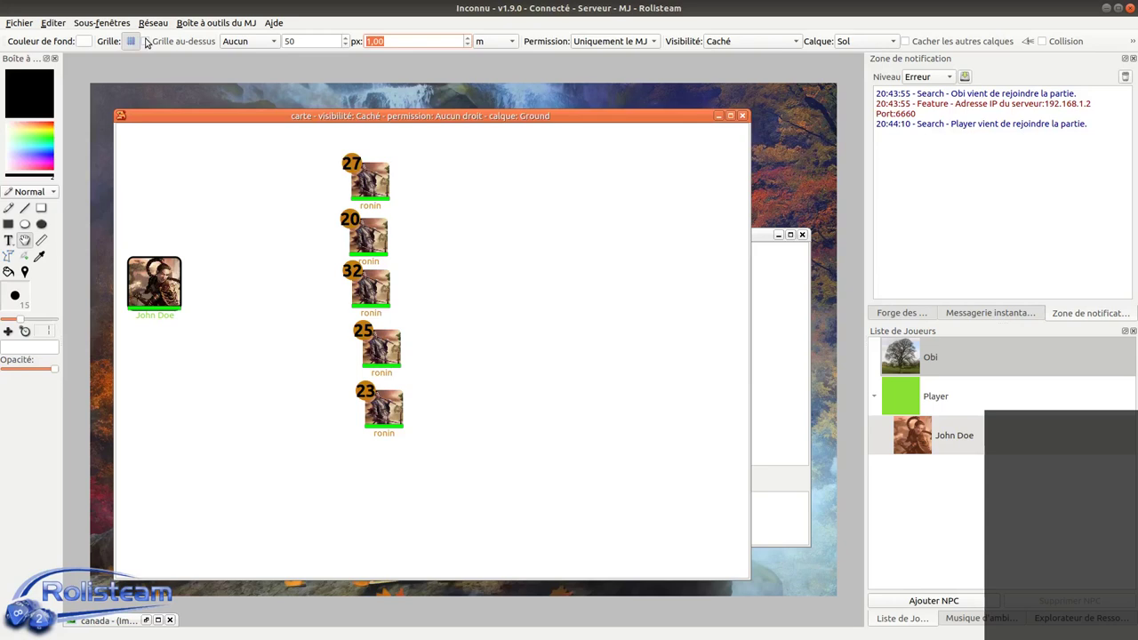
{"action": "left_click", "coordinate": [227, 45]}
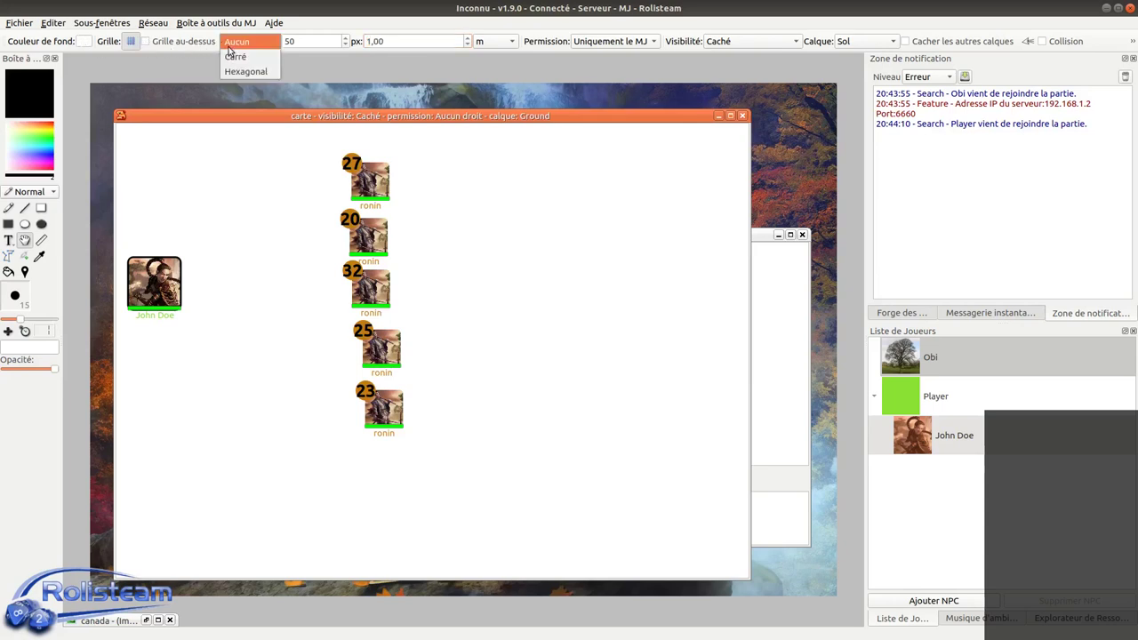
{"action": "left_click", "coordinate": [235, 56]}
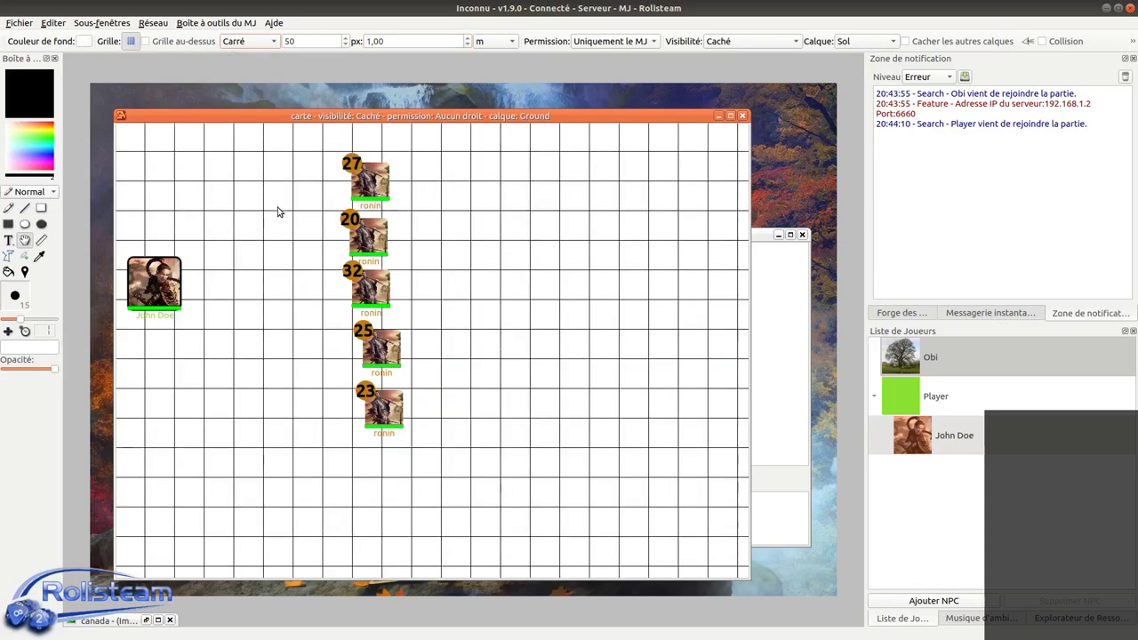
{"action": "left_click", "coordinate": [145, 41]}
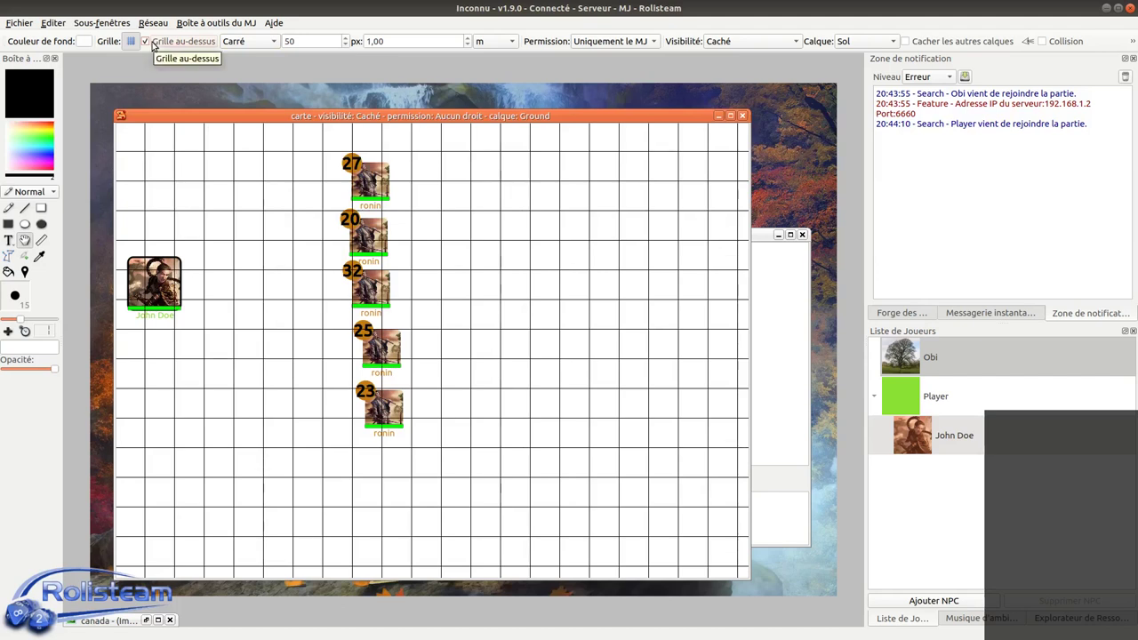
Pick a green colour and a pen size of 2, and ping four spots on the map with the highlighter tool.
{"action": "left_click", "coordinate": [24, 271]}
{"action": "left_click", "coordinate": [45, 150]}
{"action": "left_click", "coordinate": [47, 147]}
{"action": "left_click_drag", "start_coordinate": [19, 318], "coordinate": [4, 319]}
{"action": "left_click", "coordinate": [191, 267]}
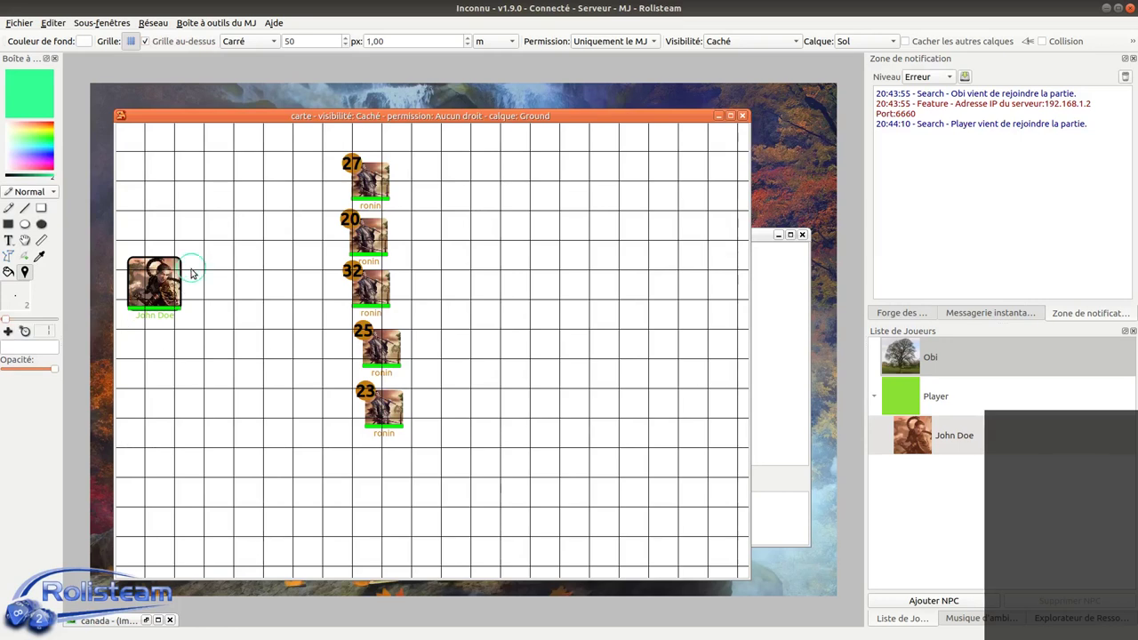
{"action": "left_click", "coordinate": [439, 185]}
{"action": "left_click", "coordinate": [539, 363]}
{"action": "left_click", "coordinate": [145, 471]}
Draw a filled blue rectangle on the empty area of the map beyond the ronin tokens.
{"action": "left_click", "coordinate": [41, 224]}
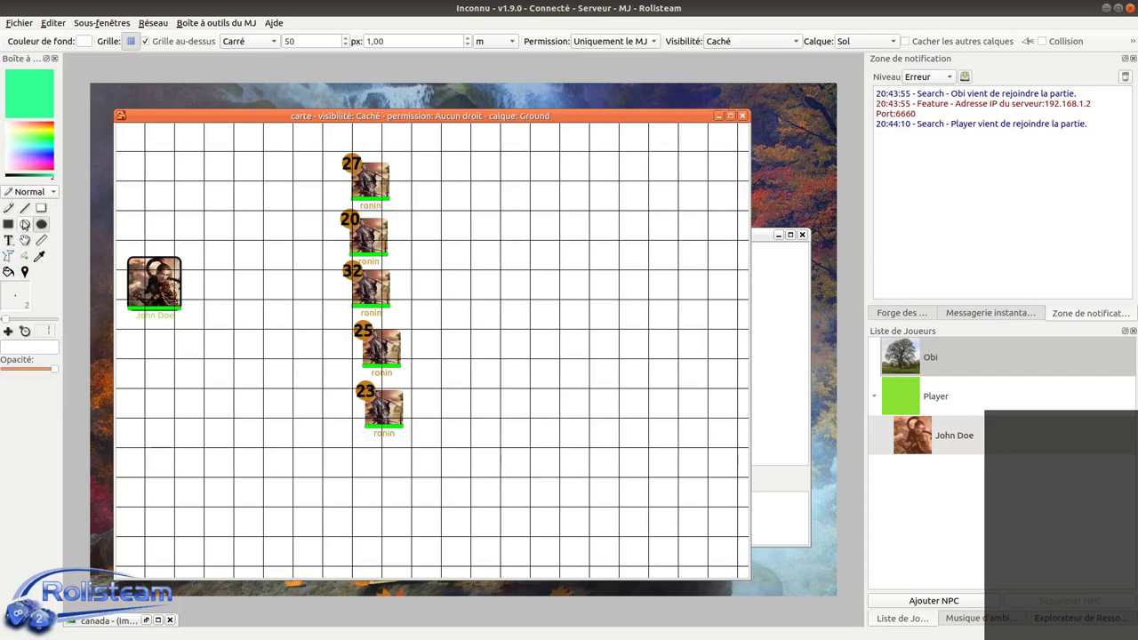
{"action": "left_click", "coordinate": [8, 224]}
{"action": "left_click", "coordinate": [45, 158]}
{"action": "mouse_move", "coordinate": [520, 267]}
{"action": "left_mouse_down"}
{"action": "mouse_move", "coordinate": [632, 436]}
{"action": "mouse_move", "coordinate": [674, 435]}
{"action": "left_mouse_up"}
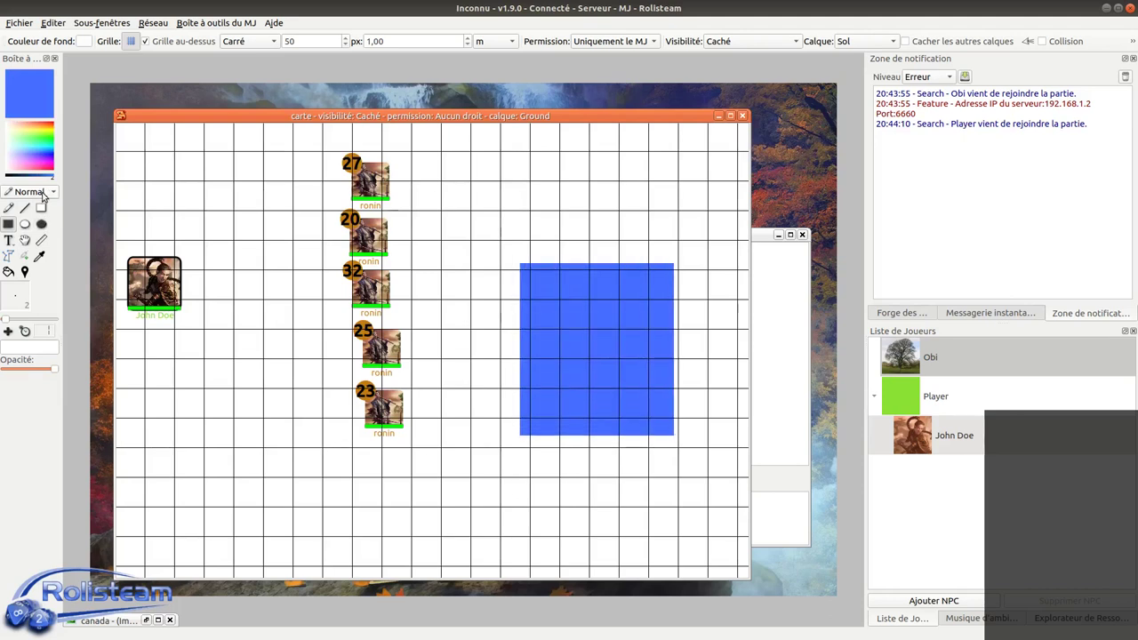
Recolour the filled rectangle on the map yellow with the bucket tool.
{"action": "left_click", "coordinate": [50, 131]}
{"action": "left_click", "coordinate": [8, 271]}
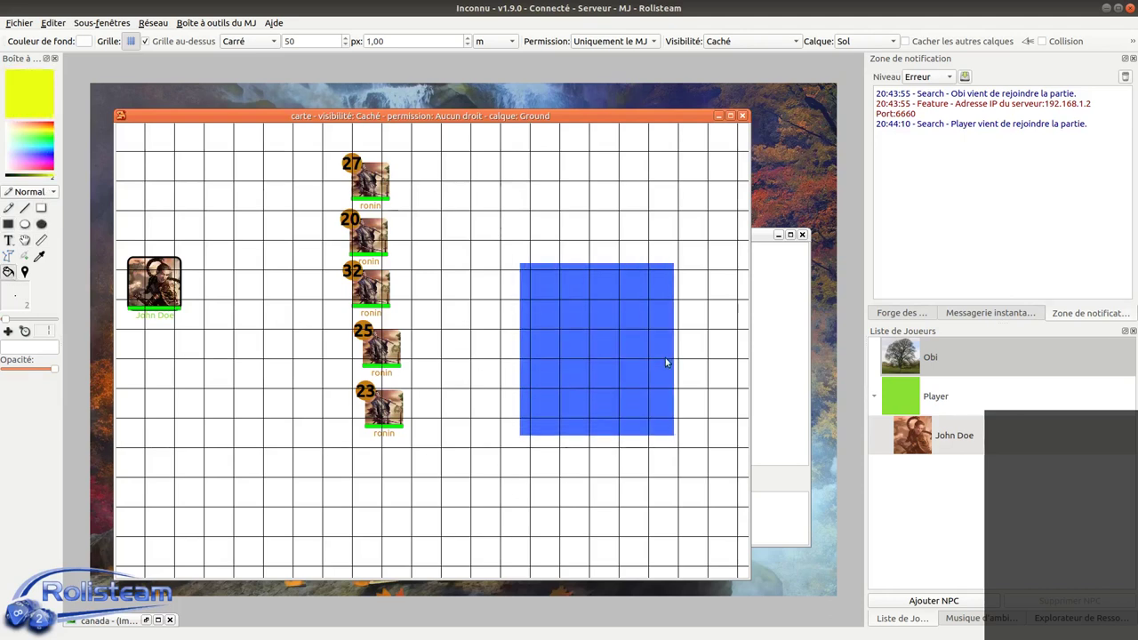
{"action": "left_click", "coordinate": [665, 361]}
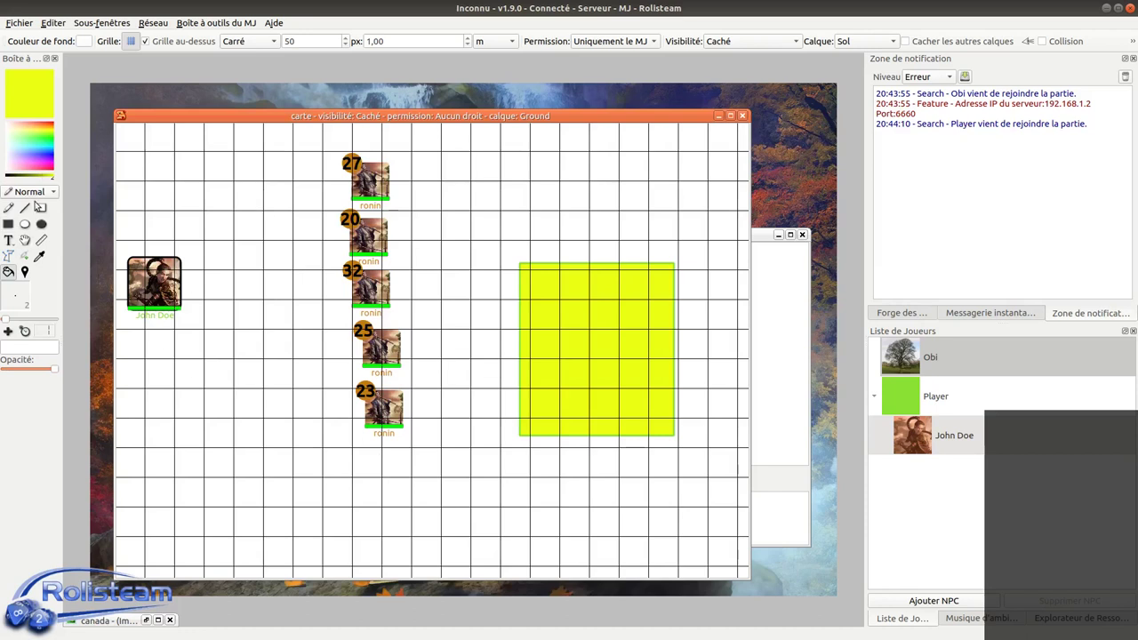
Switch to the object handling tool and enable Collision for the map.
{"action": "left_click", "coordinate": [25, 240]}
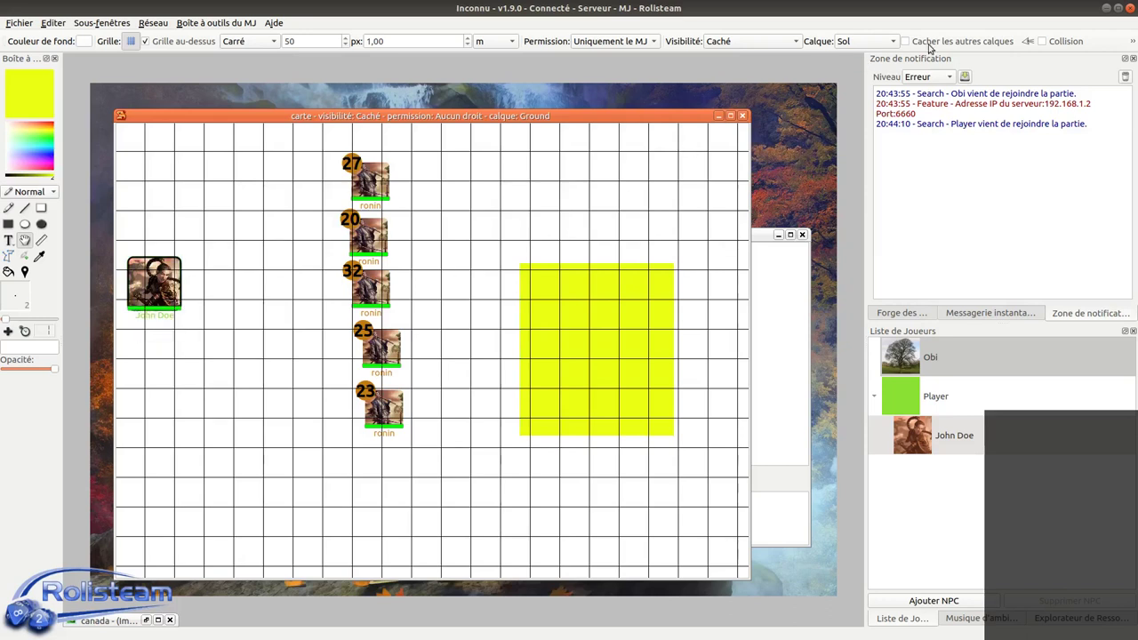
{"action": "left_click", "coordinate": [1131, 41]}
{"action": "left_click", "coordinate": [1058, 44]}
{"action": "mouse_move", "coordinate": [634, 122]}
{"action": "left_mouse_down"}
{"action": "mouse_move", "coordinate": [617, 119]}
{"action": "mouse_move", "coordinate": [643, 123]}
{"action": "left_mouse_up"}
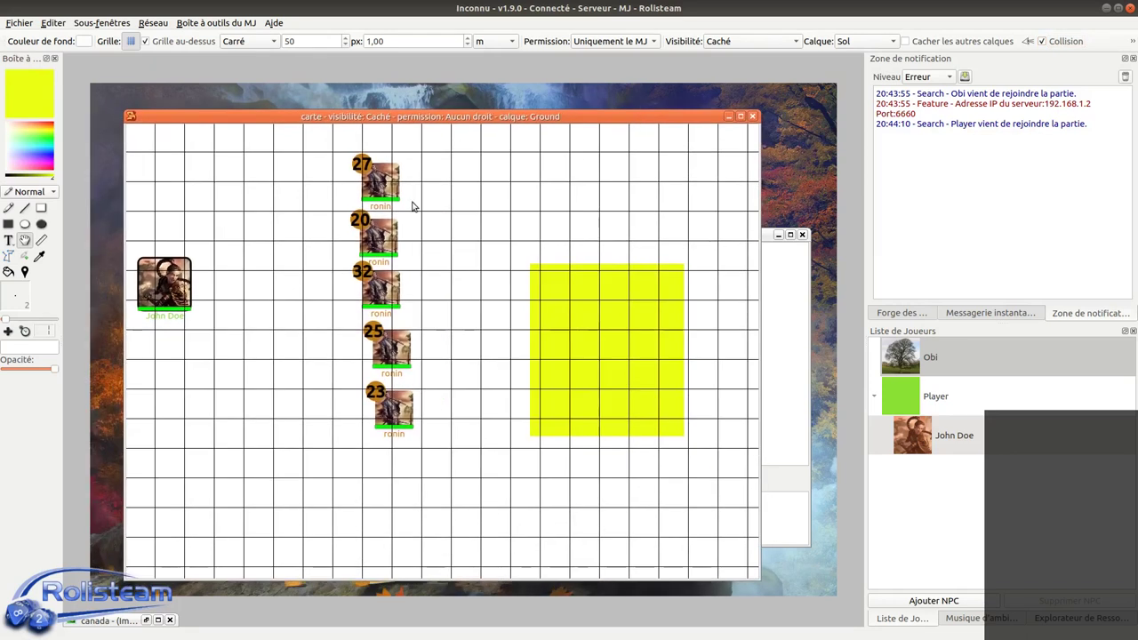
Hide the map's grid and delete the five ronin tokens together.
{"action": "left_click", "coordinate": [130, 41]}
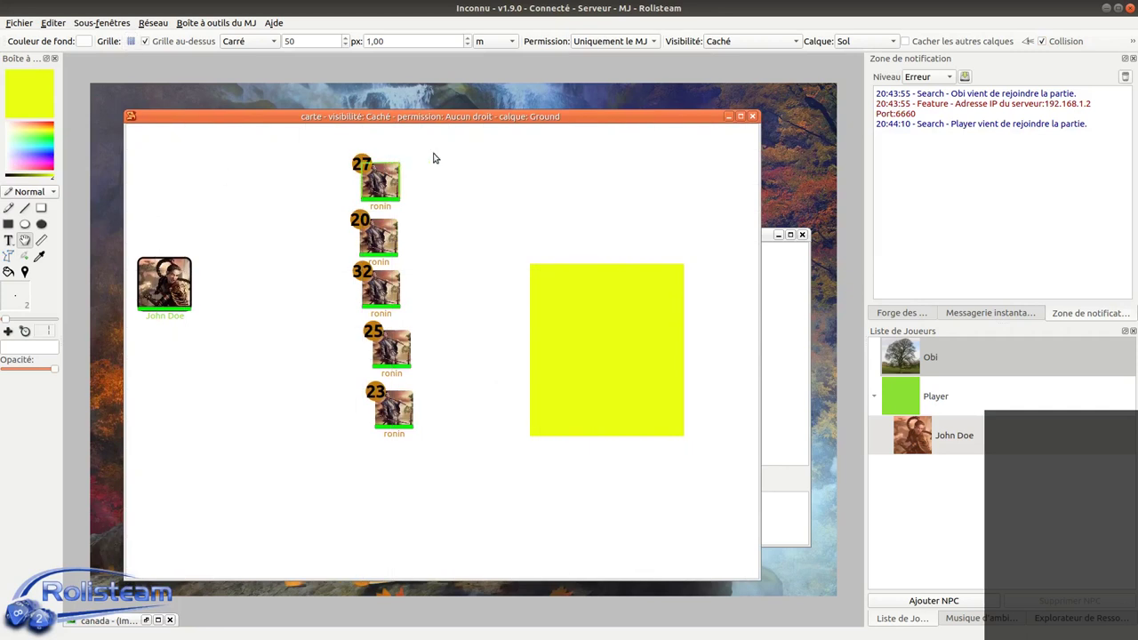
{"action": "left_click_drag", "start_coordinate": [449, 156], "coordinate": [405, 538]}
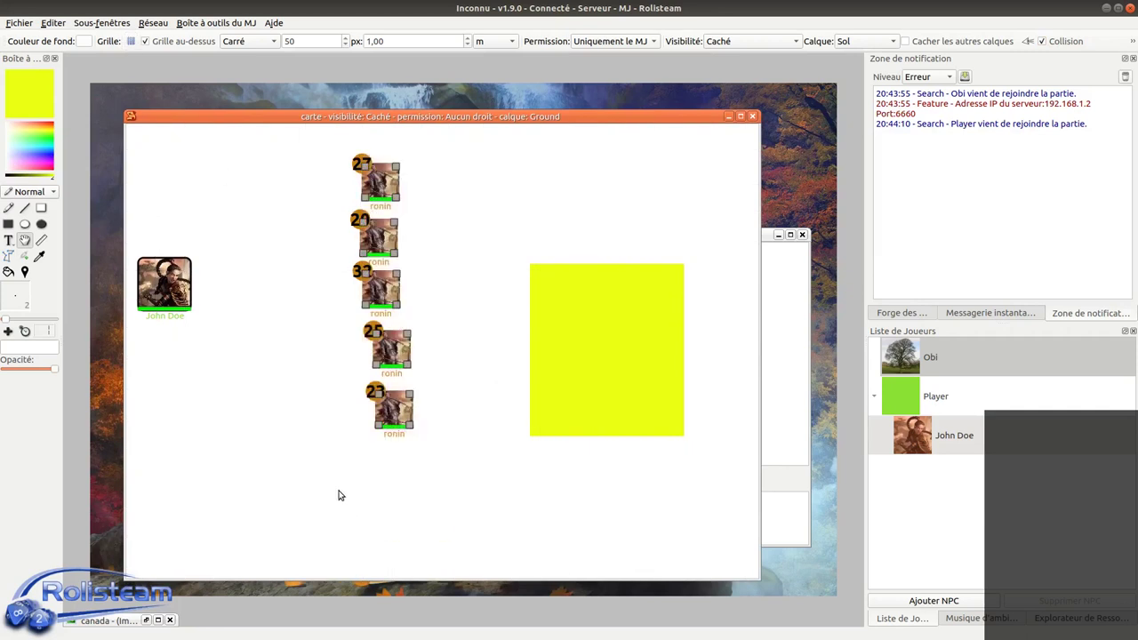
{"action": "key", "text": "Delete"}
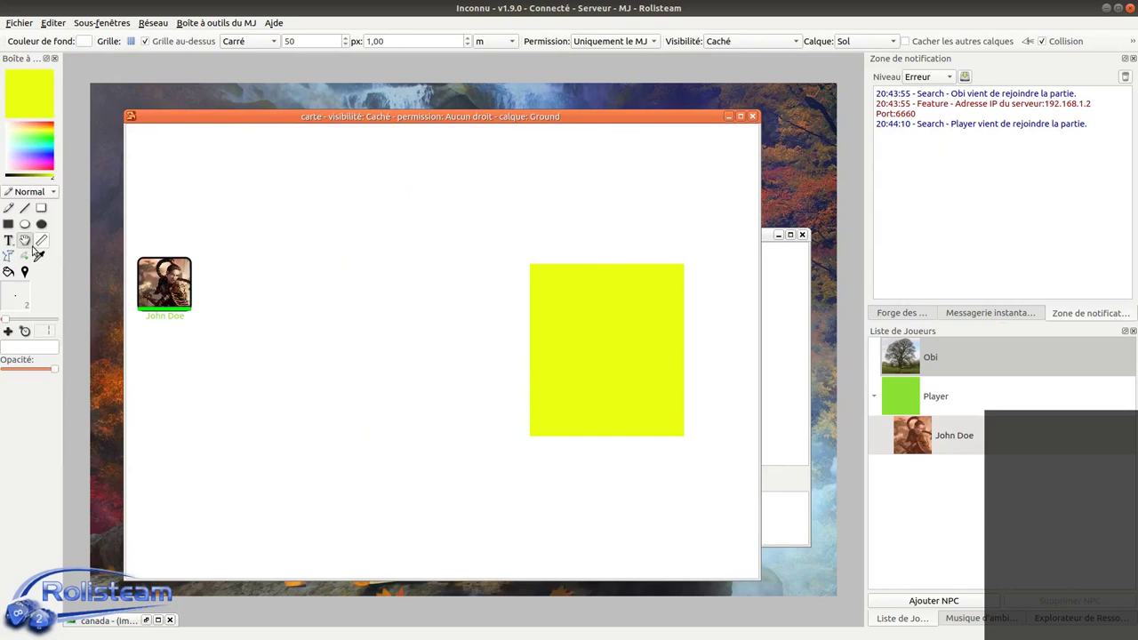
Move the yellow rectangle closer to the character token and assign it to the Objet layer.
{"action": "left_click", "coordinate": [591, 368]}
{"action": "left_click_drag", "start_coordinate": [591, 369], "coordinate": [354, 352]}
{"action": "right_click", "coordinate": [356, 303]}
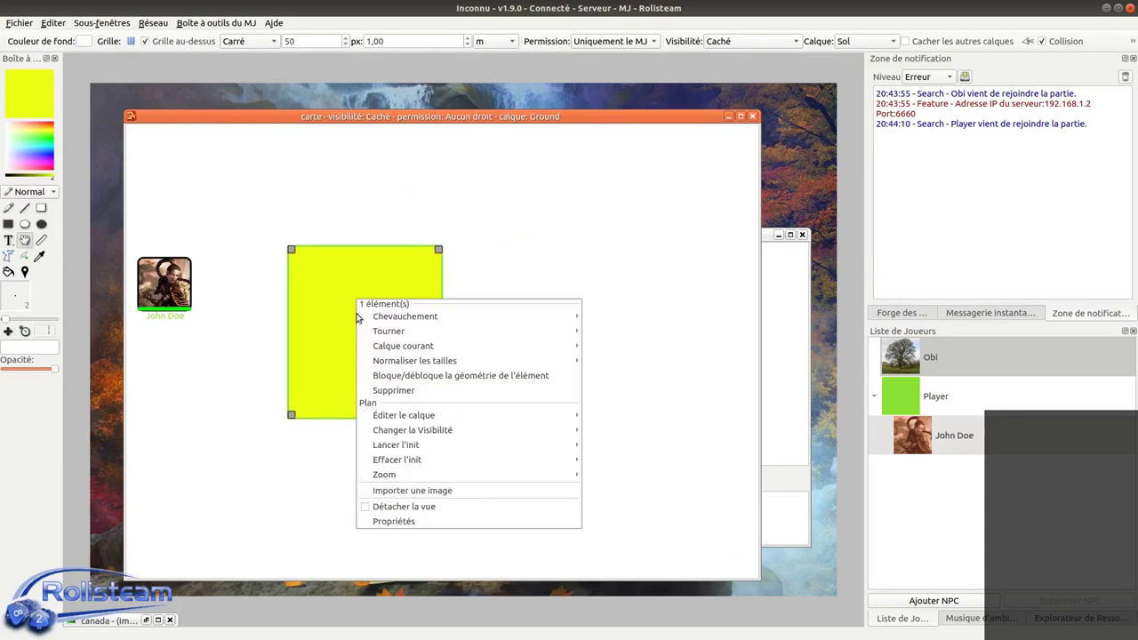
{"action": "mouse_move", "coordinate": [447, 336]}
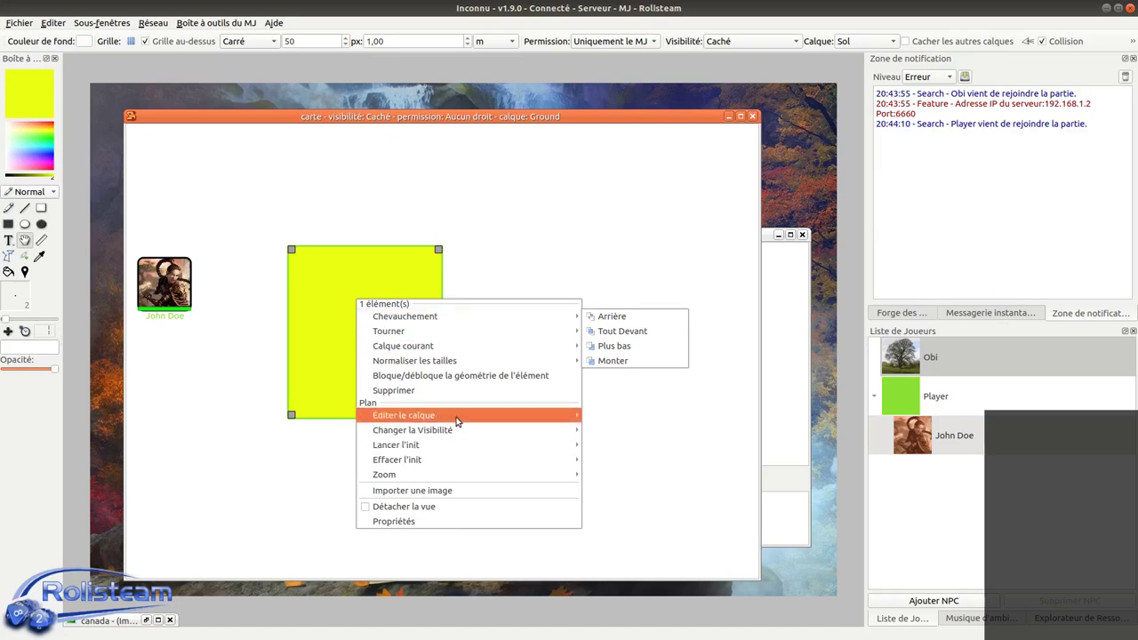
{"action": "mouse_move", "coordinate": [447, 451]}
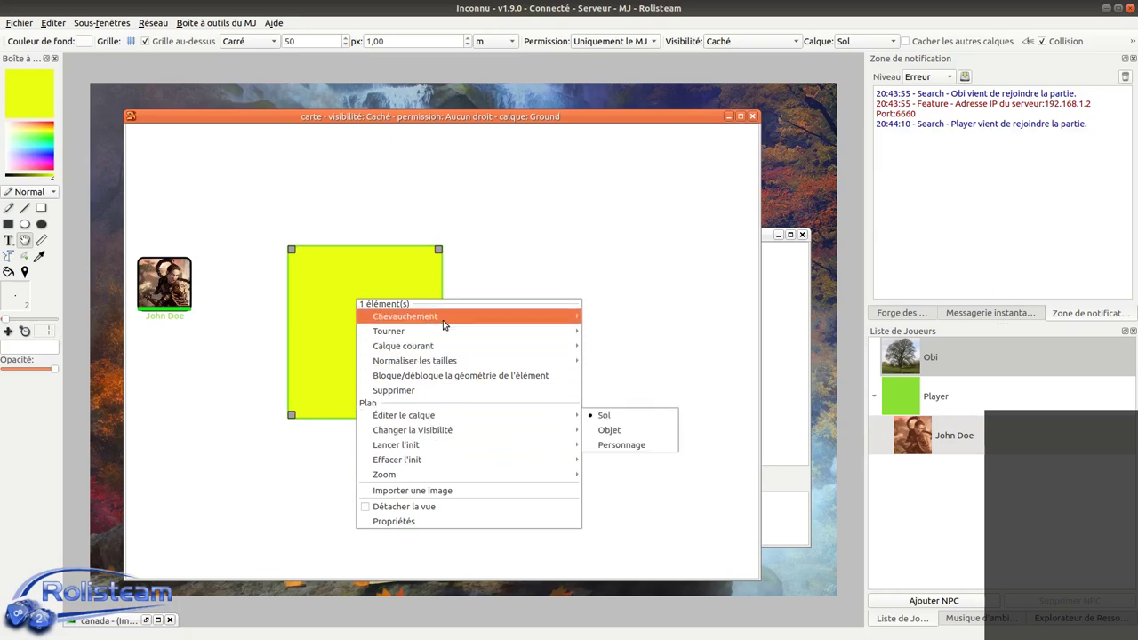
{"action": "mouse_move", "coordinate": [476, 346]}
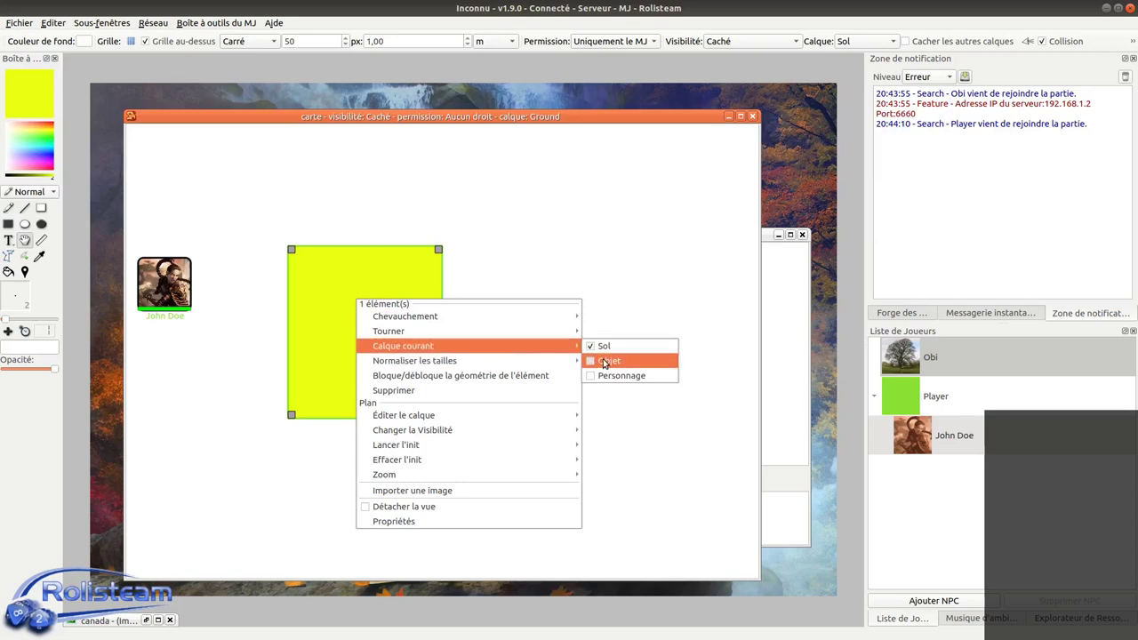
{"action": "left_click", "coordinate": [605, 361]}
{"action": "right_click", "coordinate": [345, 305]}
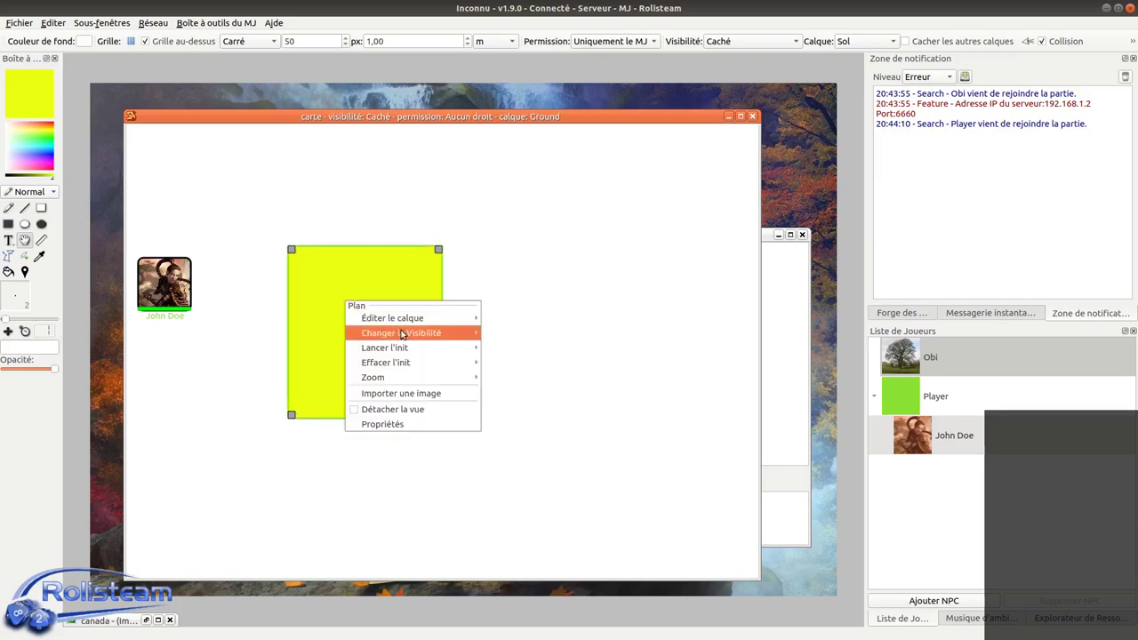
{"action": "mouse_move", "coordinate": [420, 325]}
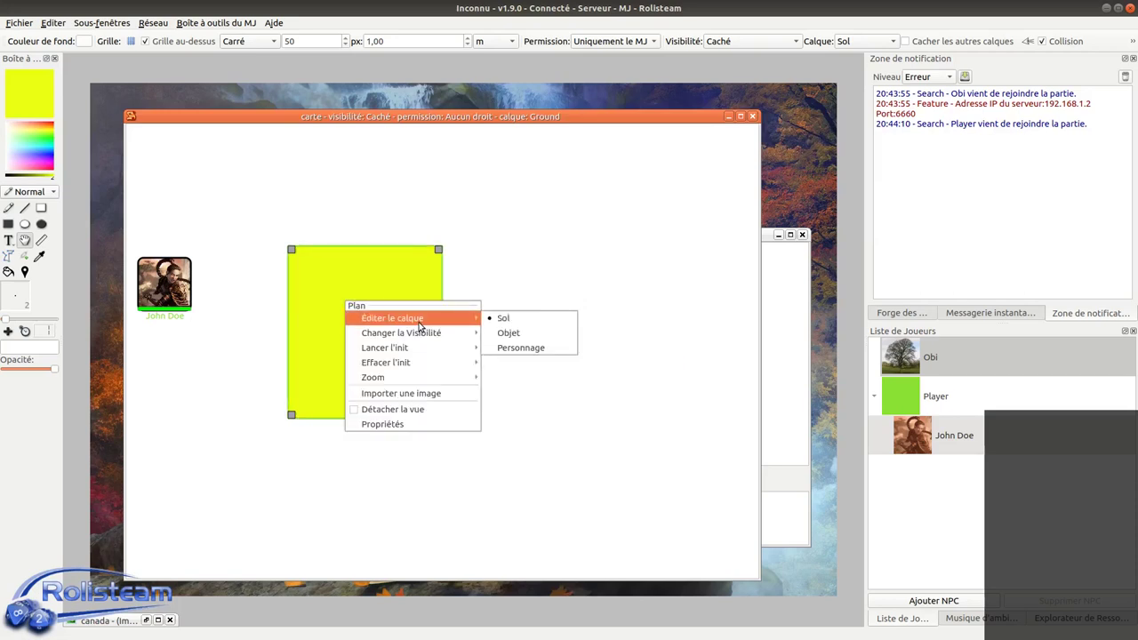
{"action": "left_click", "coordinate": [523, 284]}
{"action": "right_click", "coordinate": [383, 287]}
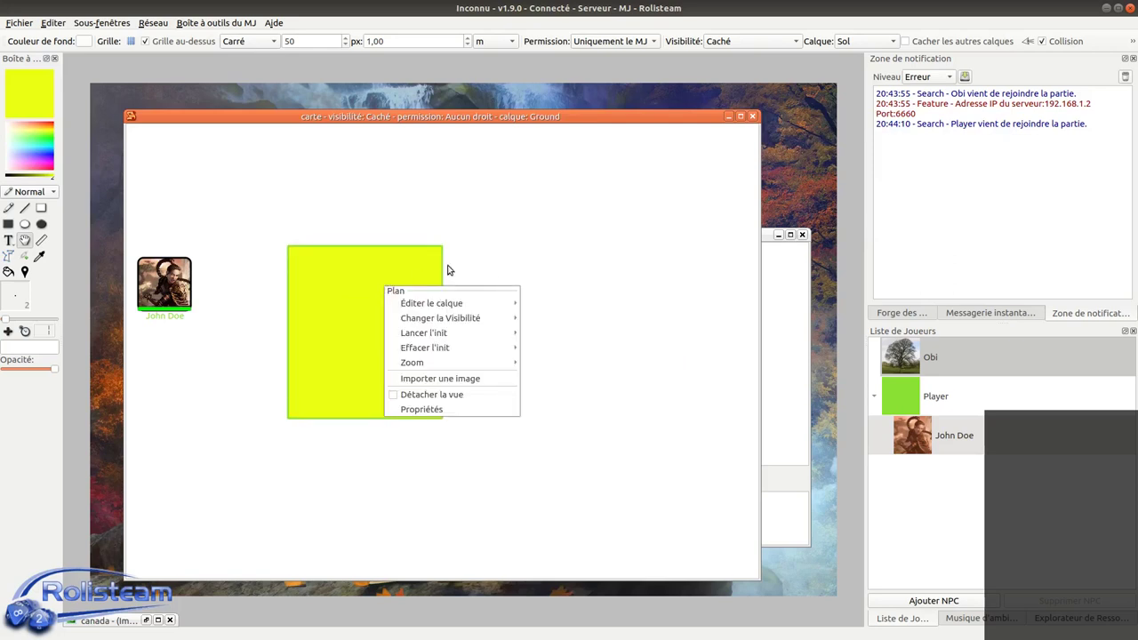
{"action": "left_click", "coordinate": [500, 274]}
{"action": "right_click", "coordinate": [507, 282]}
{"action": "mouse_move", "coordinate": [554, 302]}
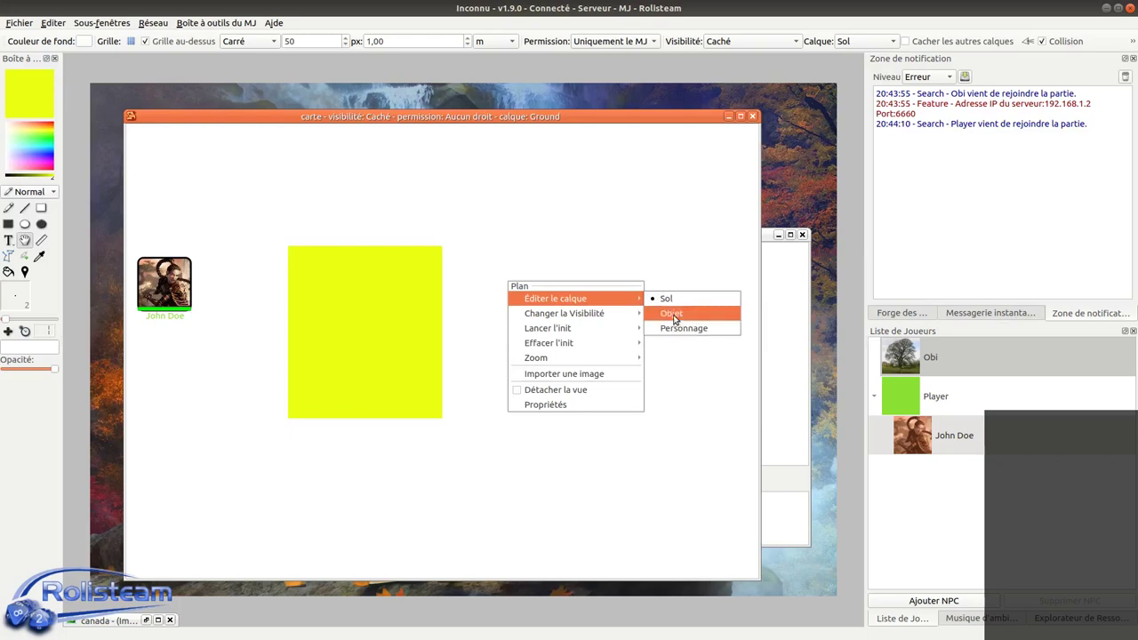
{"action": "left_click", "coordinate": [380, 285]}
Assign the character token on the map to the Personnage layer.
{"action": "left_click", "coordinate": [157, 294]}
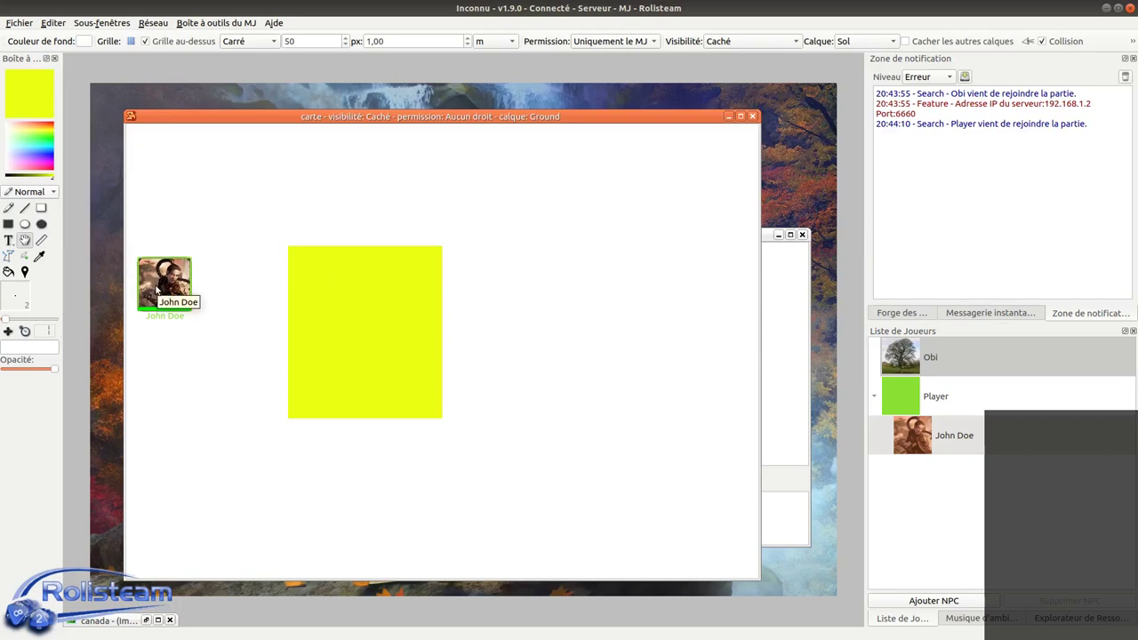
{"action": "right_click", "coordinate": [156, 289]}
{"action": "mouse_move", "coordinate": [202, 310]}
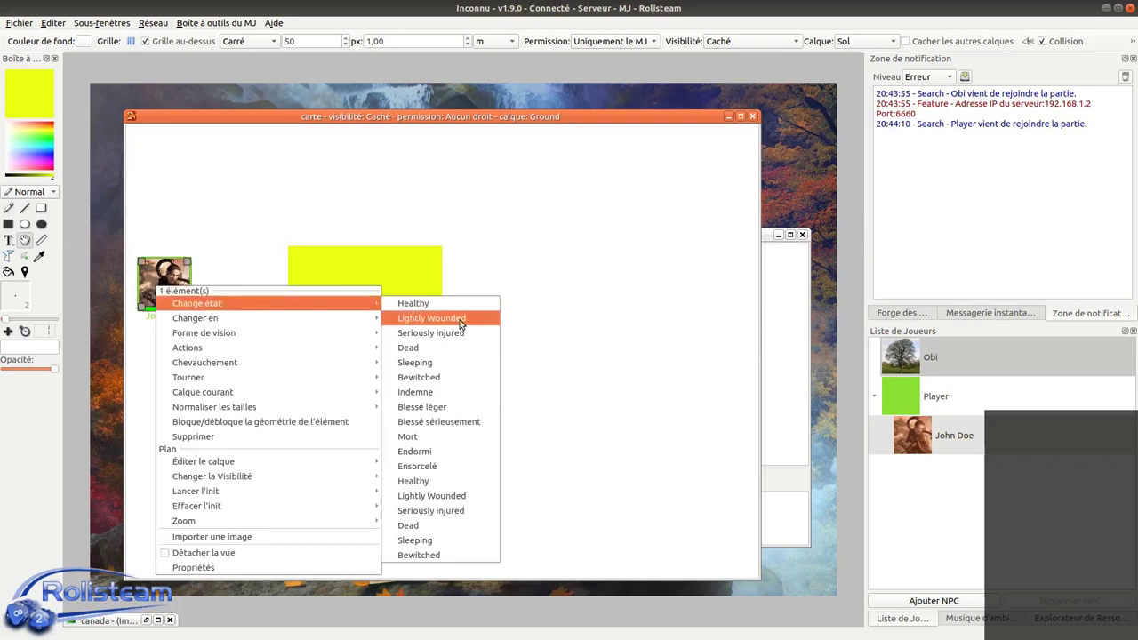
{"action": "mouse_move", "coordinate": [256, 368]}
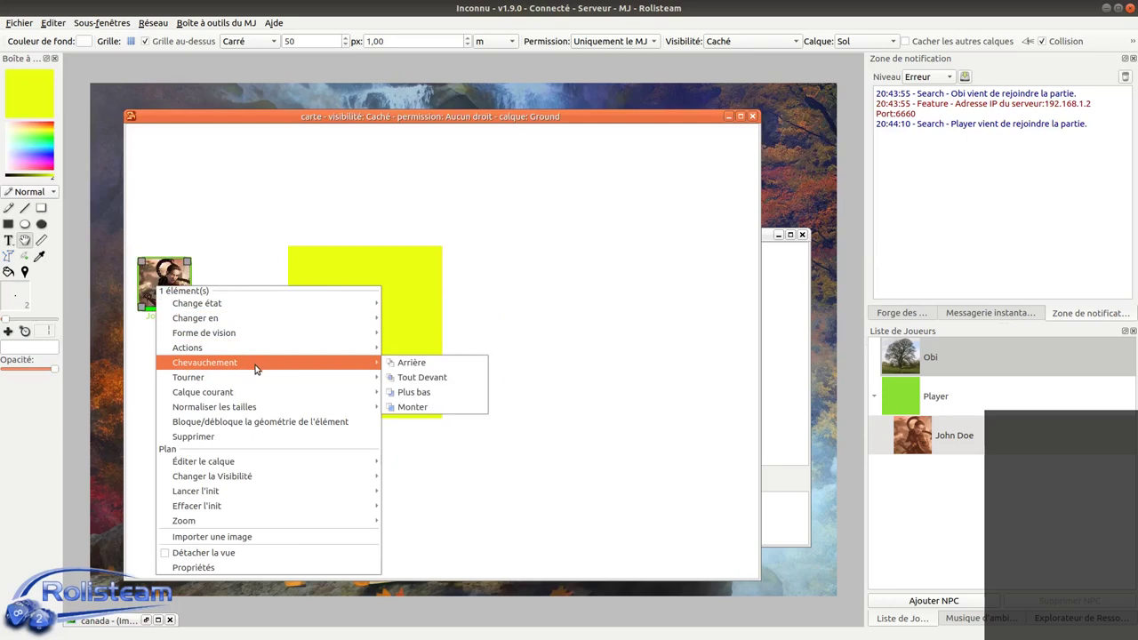
{"action": "mouse_move", "coordinate": [256, 387]}
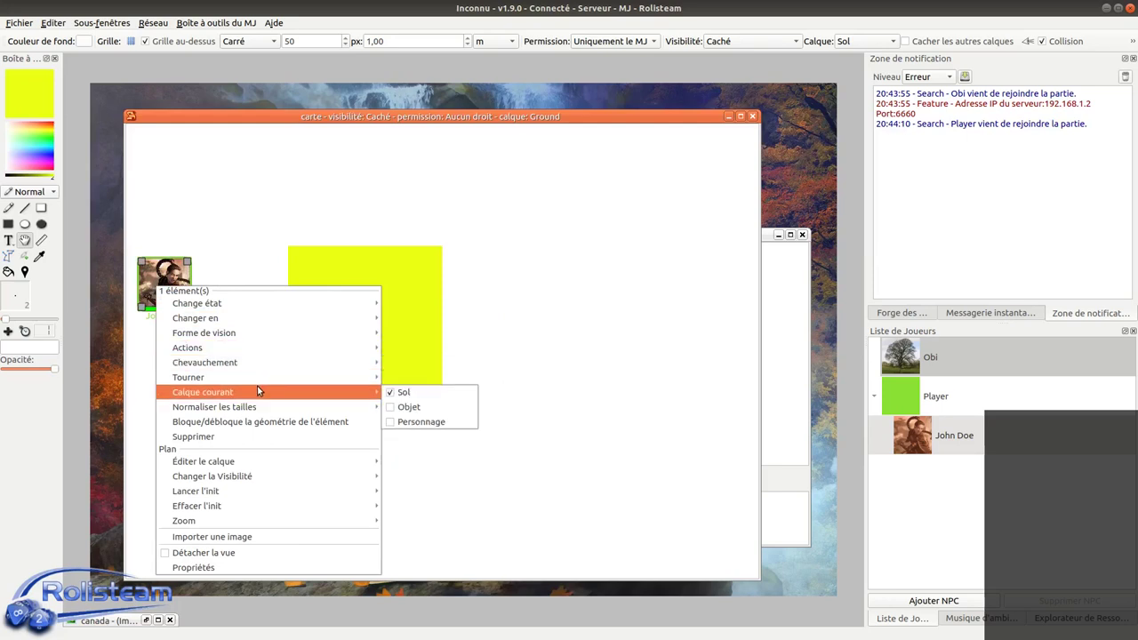
{"action": "left_click", "coordinate": [417, 423]}
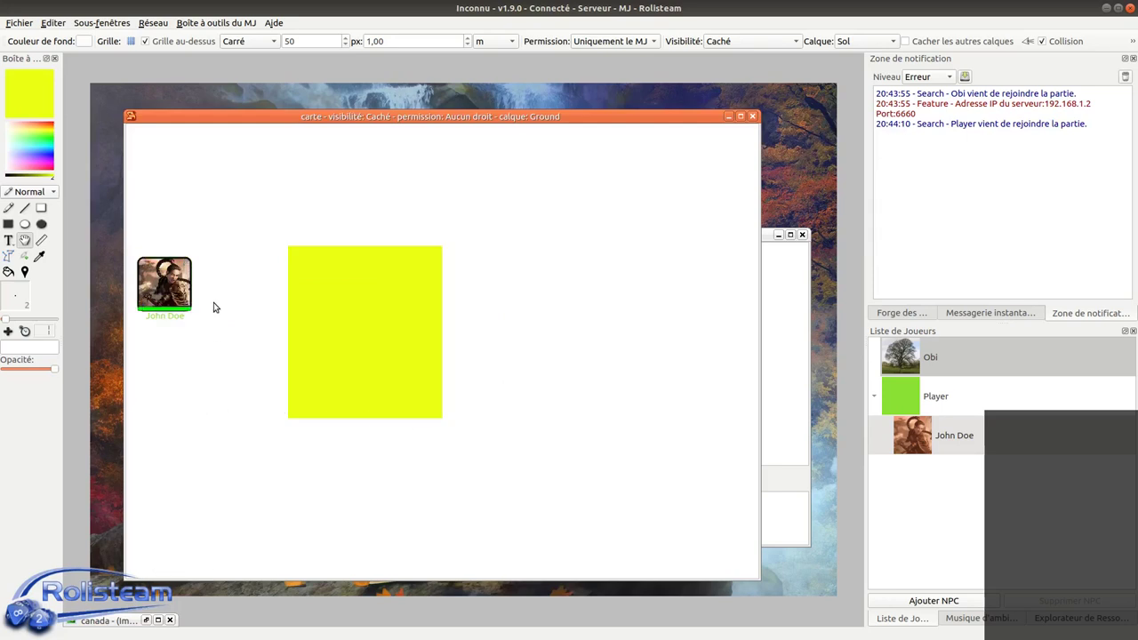
Keep the map's visibility at Caché and set its edited layer to Personnage.
{"action": "left_click", "coordinate": [743, 41]}
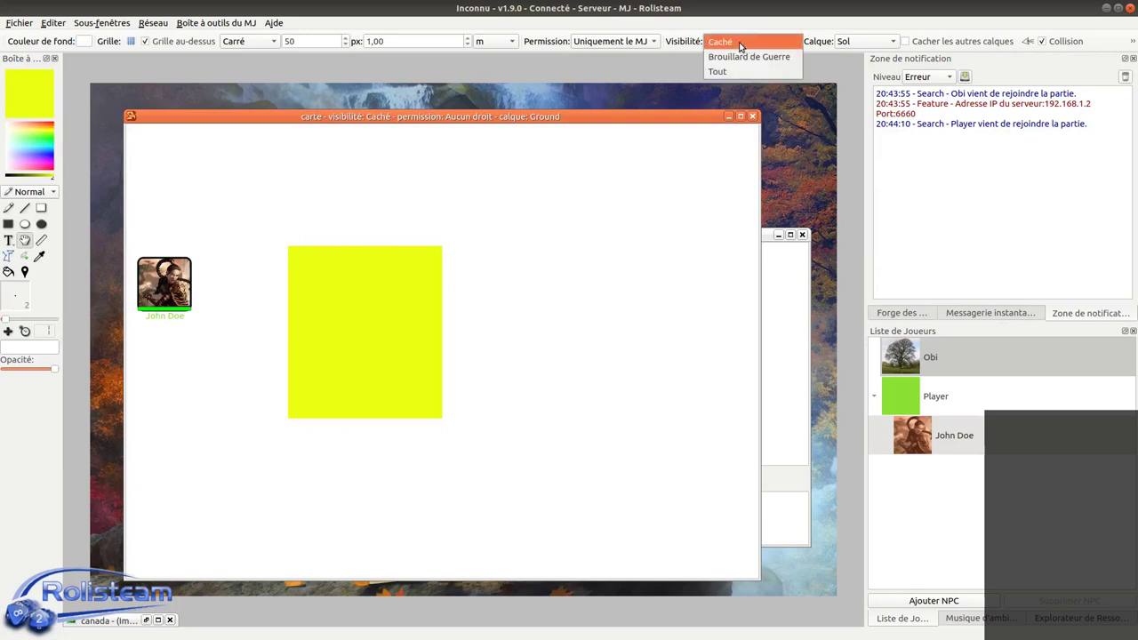
{"action": "left_click", "coordinate": [740, 43]}
{"action": "left_click", "coordinate": [859, 45]}
{"action": "left_click", "coordinate": [857, 73]}
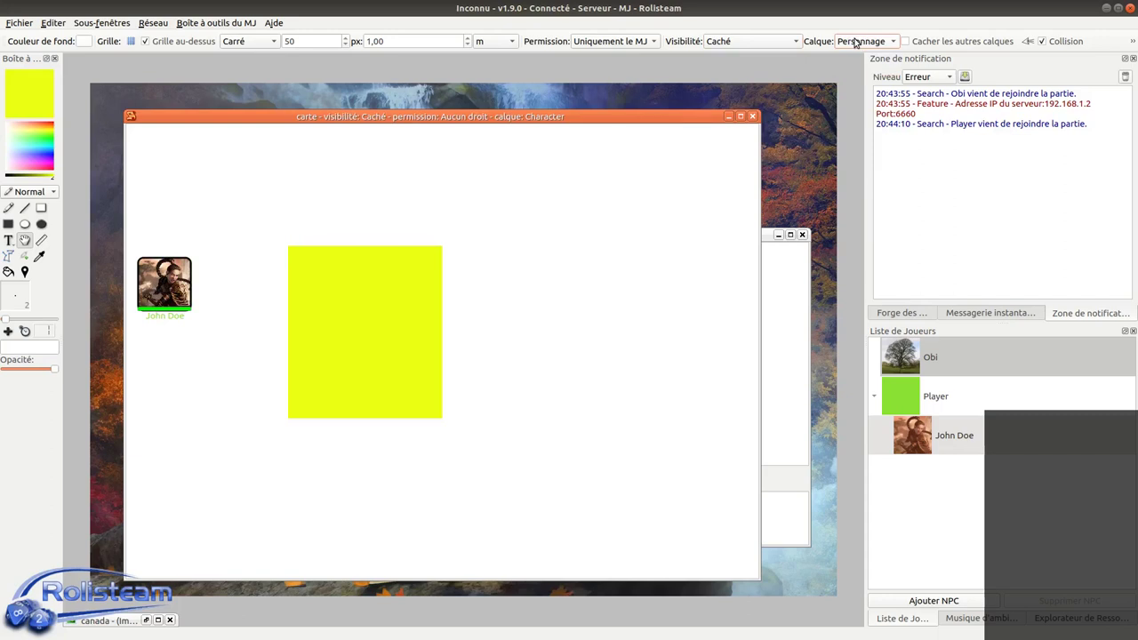
Set the map's edited layer back to Sol and try to select the character token with a selection rectangle.
{"action": "left_click", "coordinate": [862, 43]}
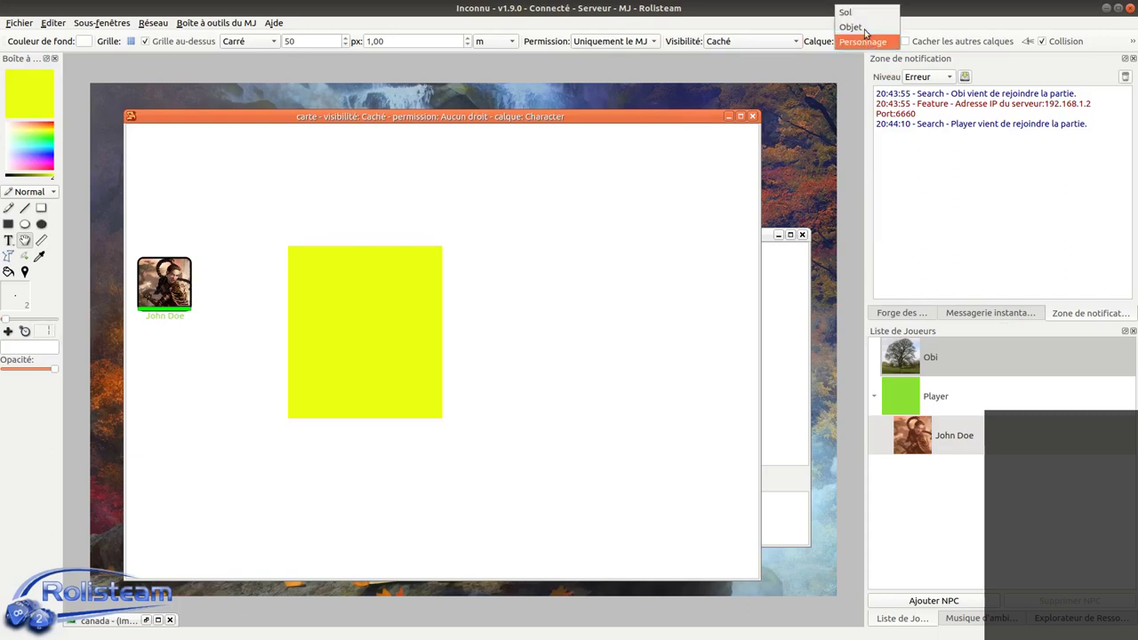
{"action": "left_click", "coordinate": [862, 12]}
{"action": "mouse_move", "coordinate": [645, 115]}
{"action": "left_mouse_down"}
{"action": "mouse_move", "coordinate": [673, 117]}
{"action": "mouse_move", "coordinate": [649, 123]}
{"action": "left_mouse_up"}
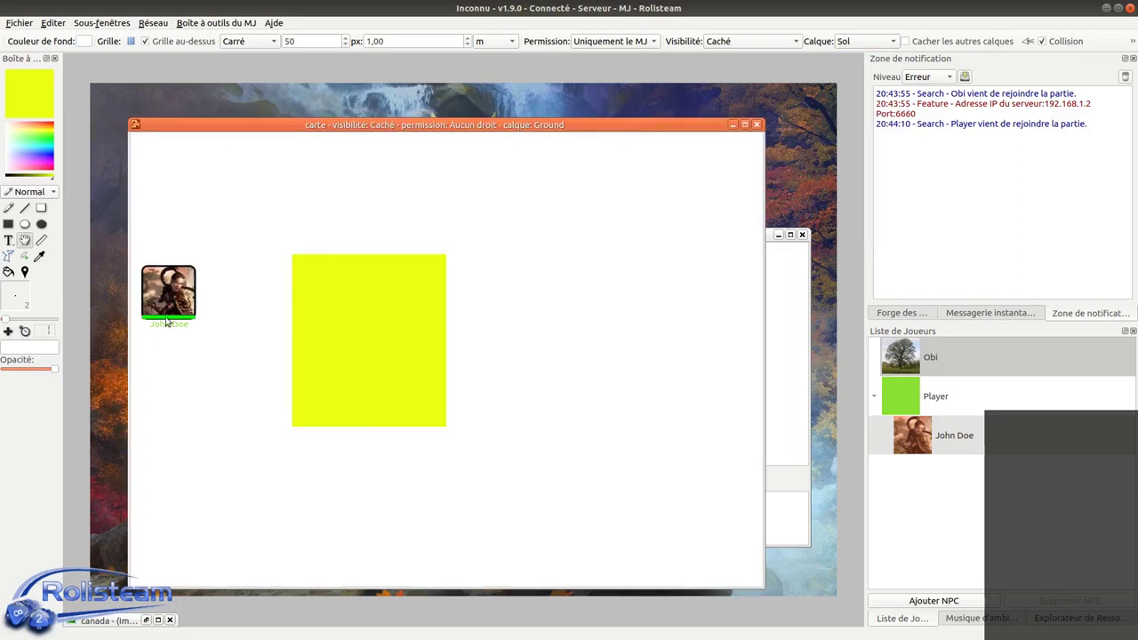
{"action": "left_click_drag", "start_coordinate": [209, 238], "coordinate": [160, 349]}
Set the map's edited layer to Personnage and move the character token closer to the yellow rectangle.
{"action": "left_click", "coordinate": [850, 43]}
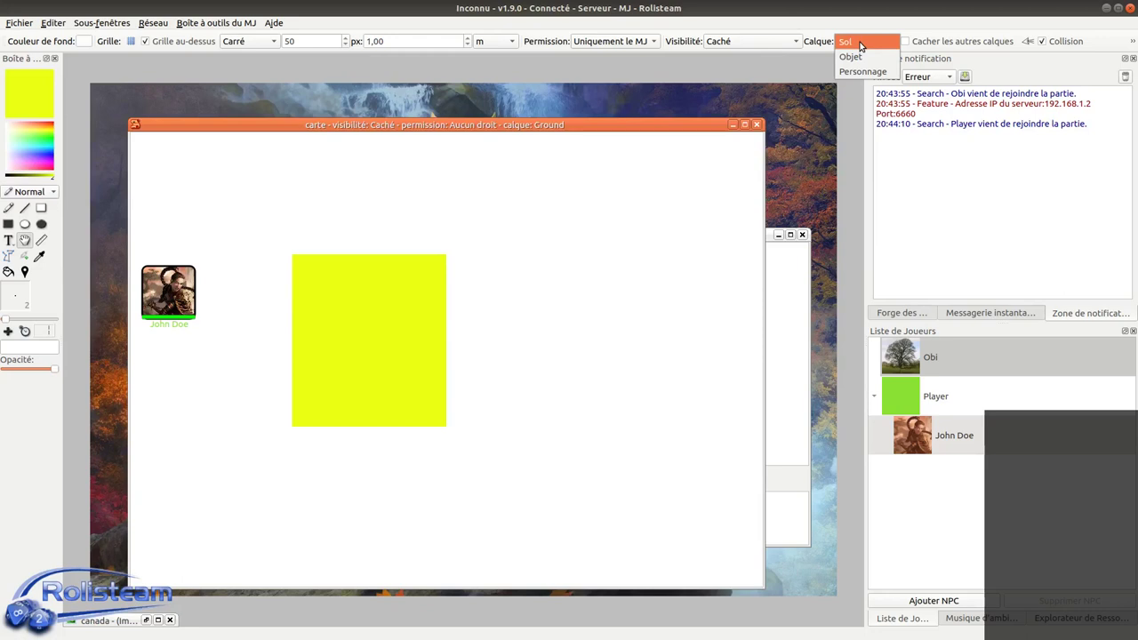
{"action": "left_click", "coordinate": [846, 72]}
{"action": "left_click_drag", "start_coordinate": [169, 291], "coordinate": [216, 345]}
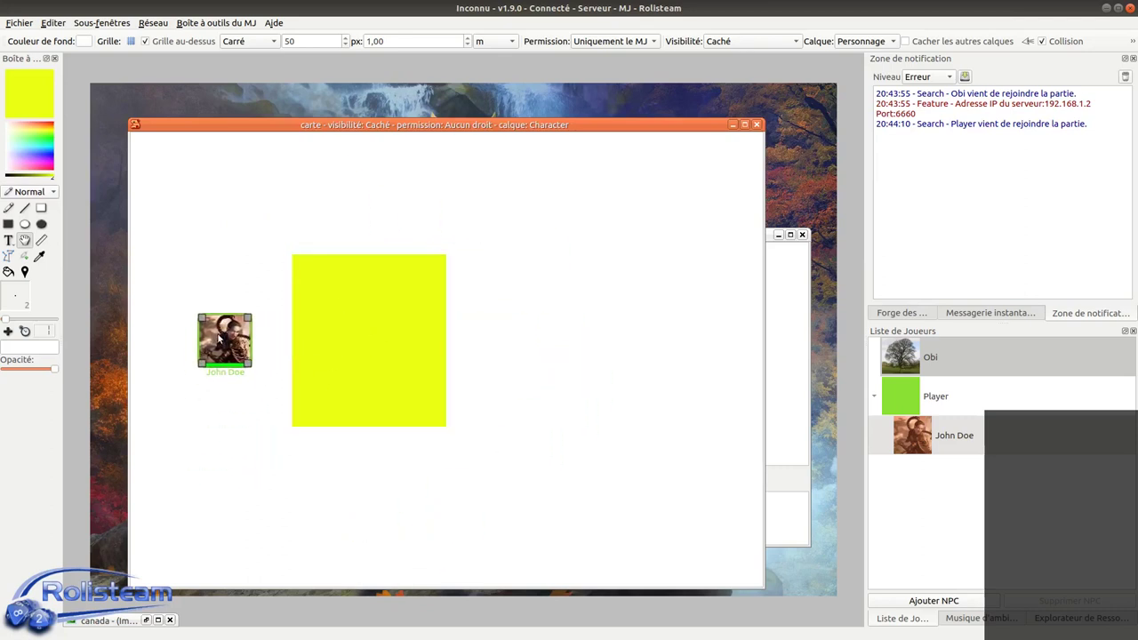
Disable Collision and move the character token slightly further down beside the yellow rectangle.
{"action": "left_click", "coordinate": [1049, 42]}
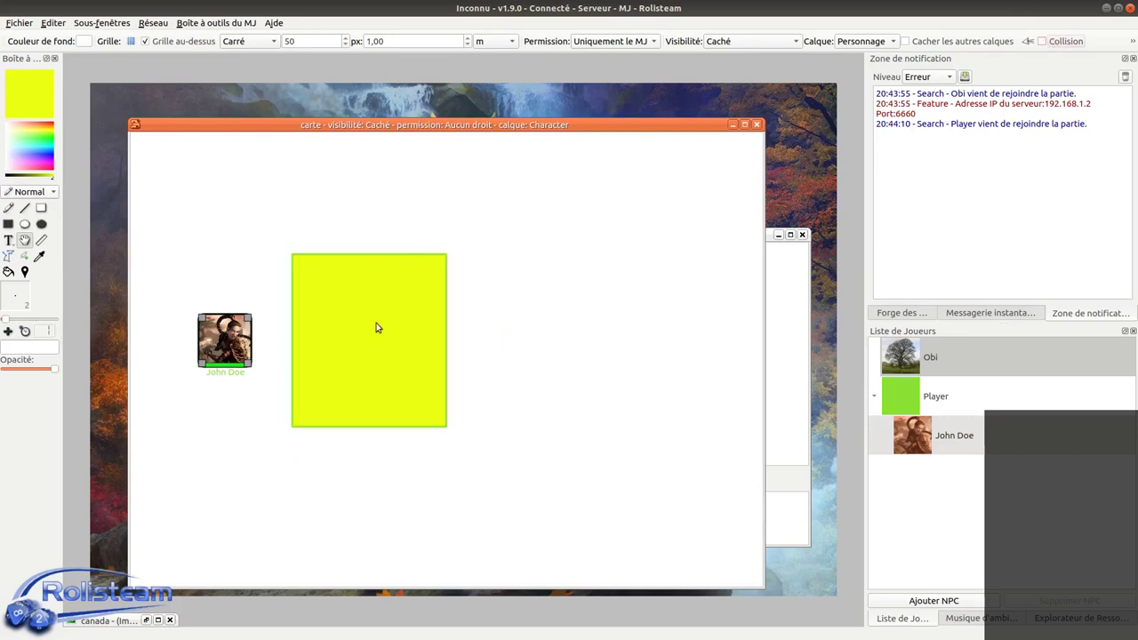
{"action": "left_click_drag", "start_coordinate": [227, 339], "coordinate": [222, 380]}
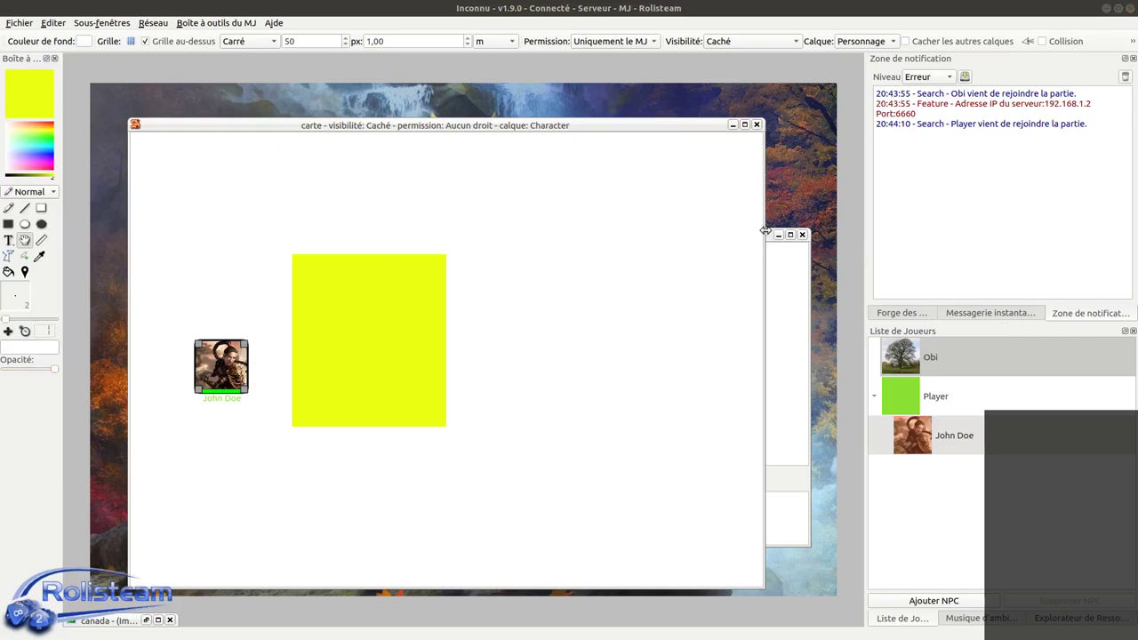
Minimize the map and the window behind it, and arrange the subwindows as tabs.
{"action": "left_click", "coordinate": [732, 124]}
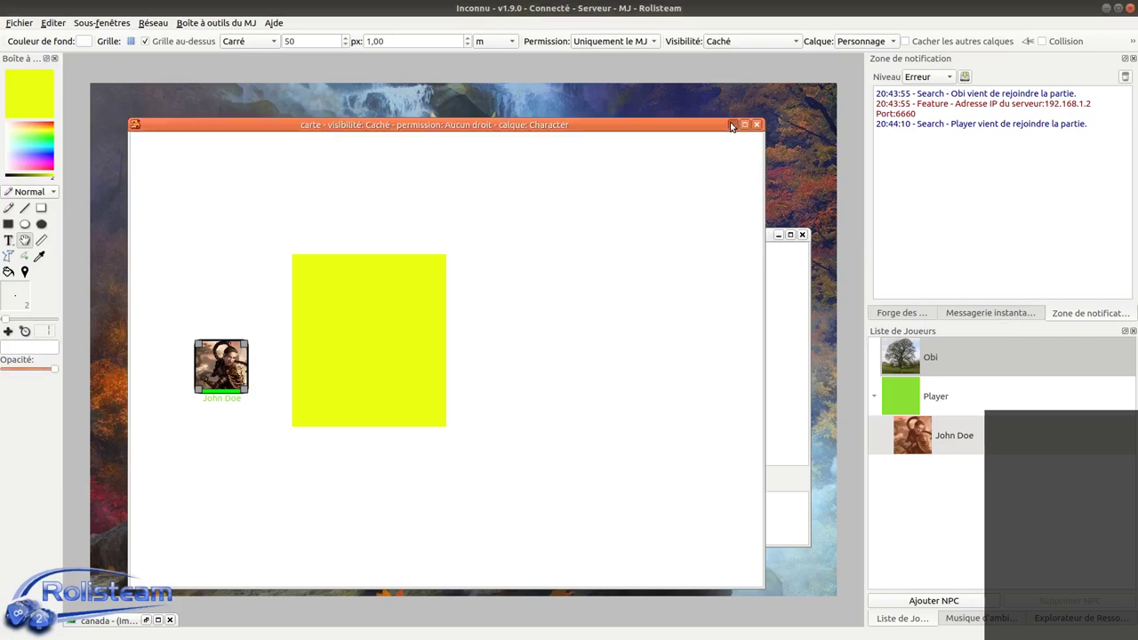
{"action": "left_click", "coordinate": [778, 235]}
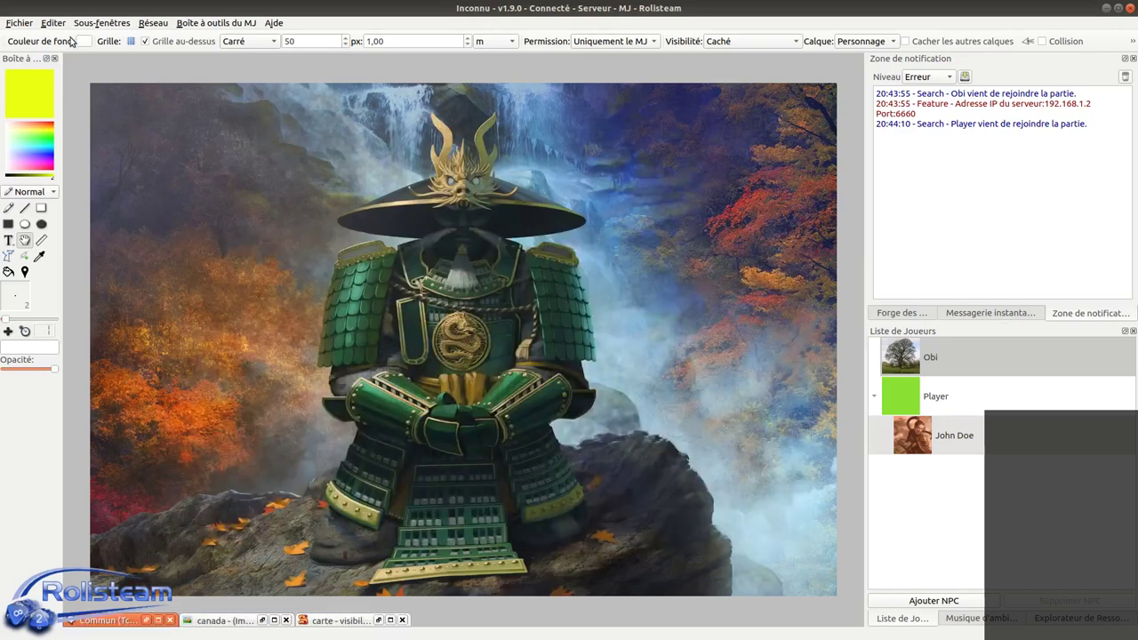
{"action": "left_click", "coordinate": [34, 23]}
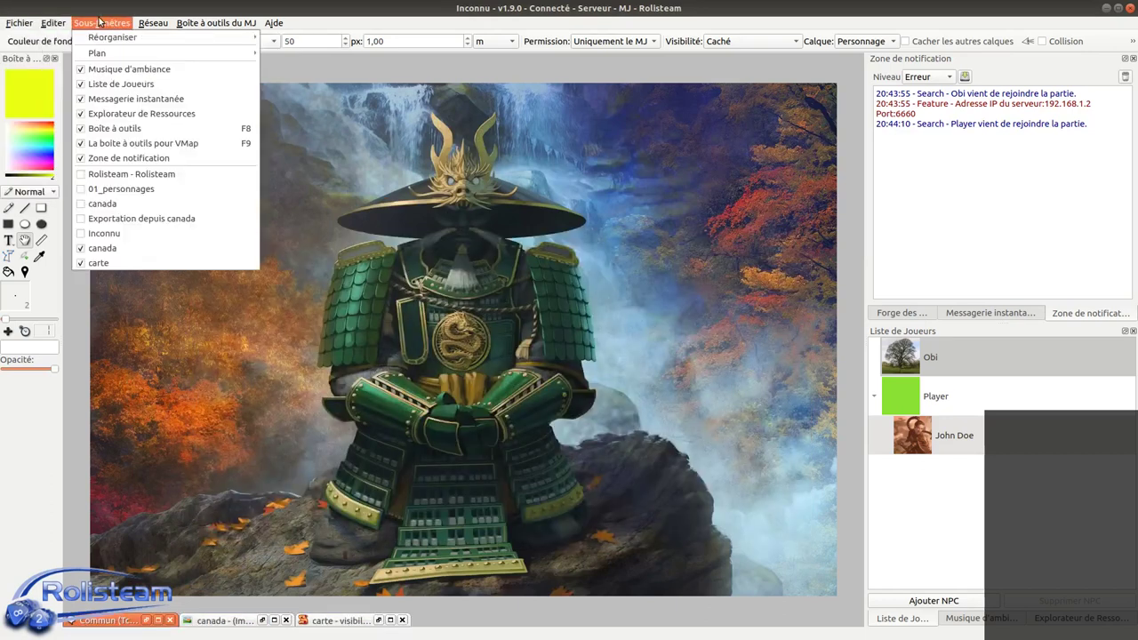
{"action": "mouse_move", "coordinate": [103, 38]}
{"action": "left_click", "coordinate": [308, 39]}
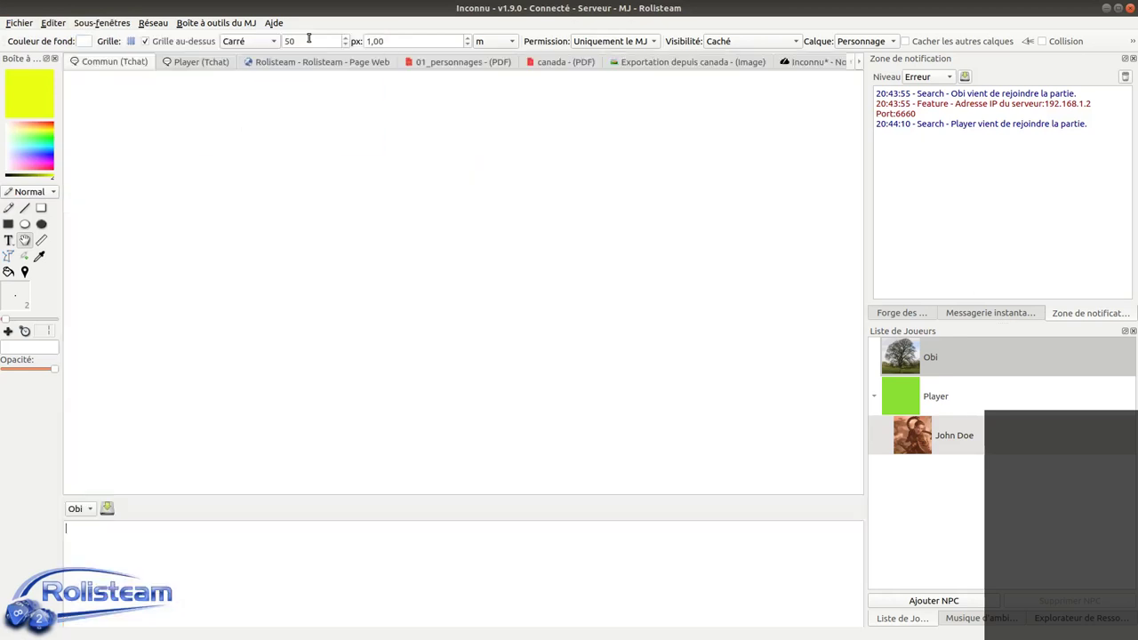
Browse the tabbed documents, from the Player chat, web page and 01_personnages PDF to the Exportation depuis canada image.
{"action": "left_click", "coordinate": [186, 64]}
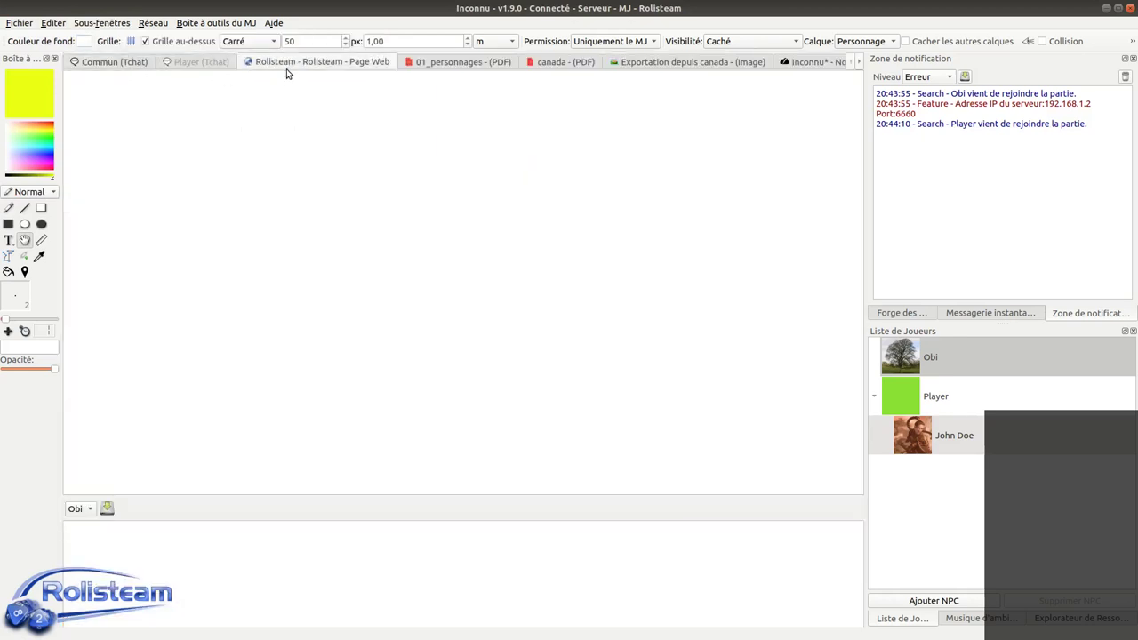
{"action": "left_click", "coordinate": [427, 69]}
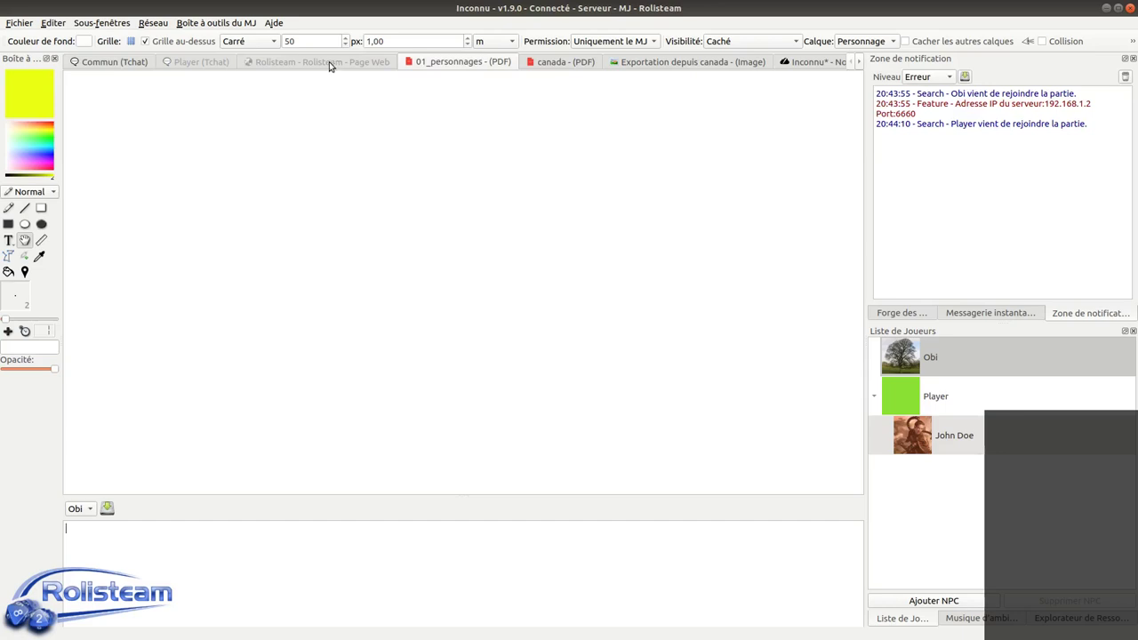
{"action": "left_click", "coordinate": [861, 62]}
{"action": "left_click", "coordinate": [861, 62]}
{"action": "left_click", "coordinate": [500, 61]}
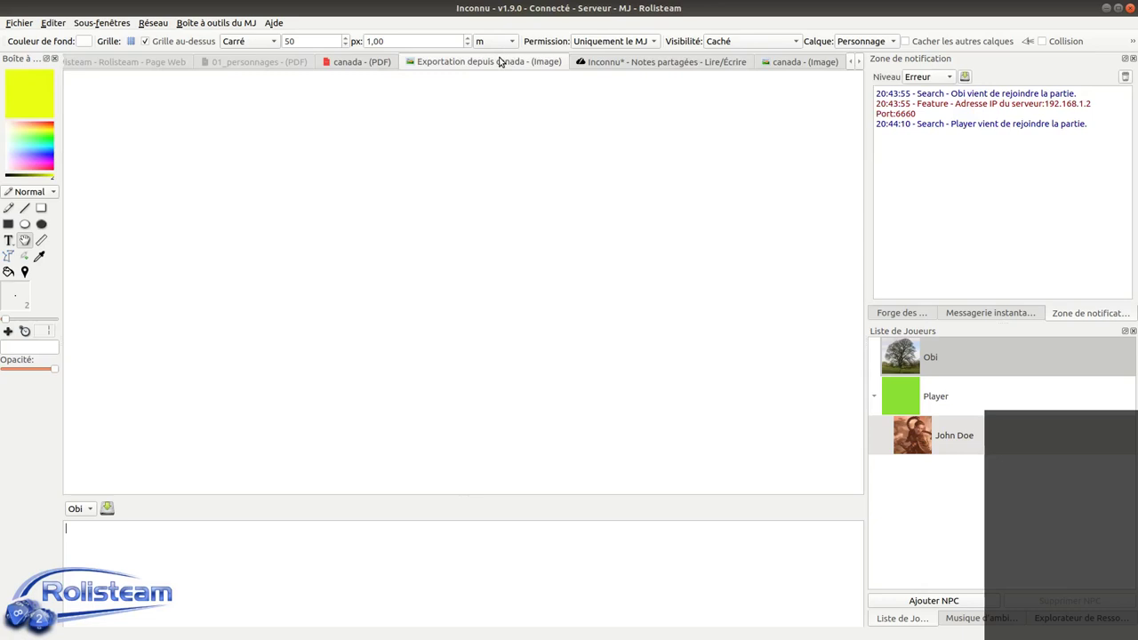
Undock the notification zone into a floating panel and rearrange the tabbed documents as free subwindows.
{"action": "left_click", "coordinate": [1123, 58]}
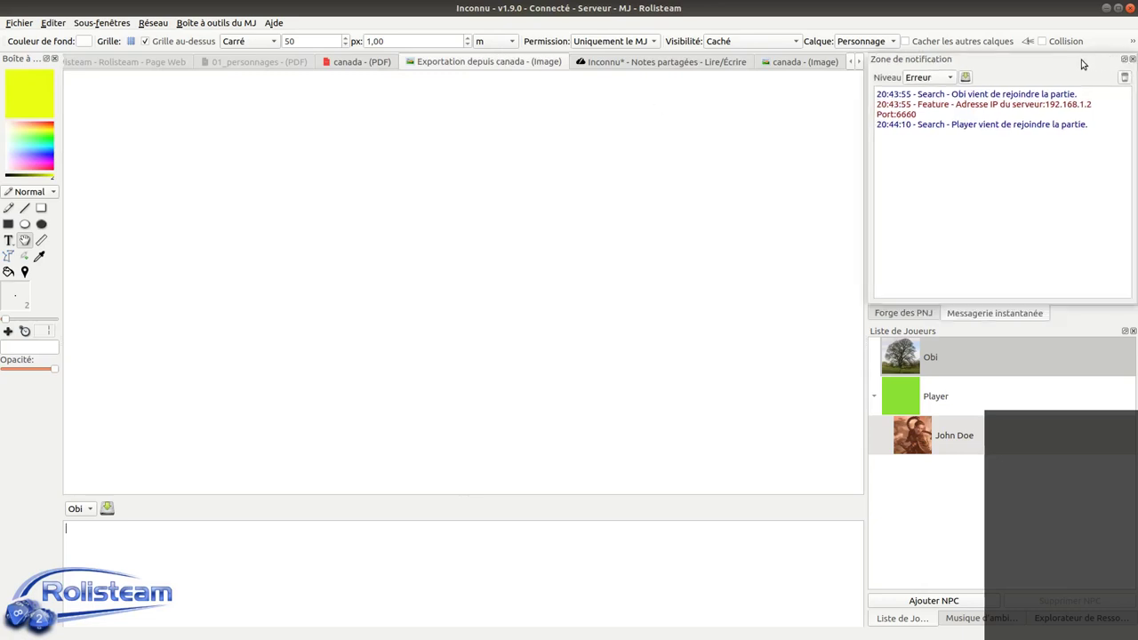
{"action": "left_click", "coordinate": [133, 24]}
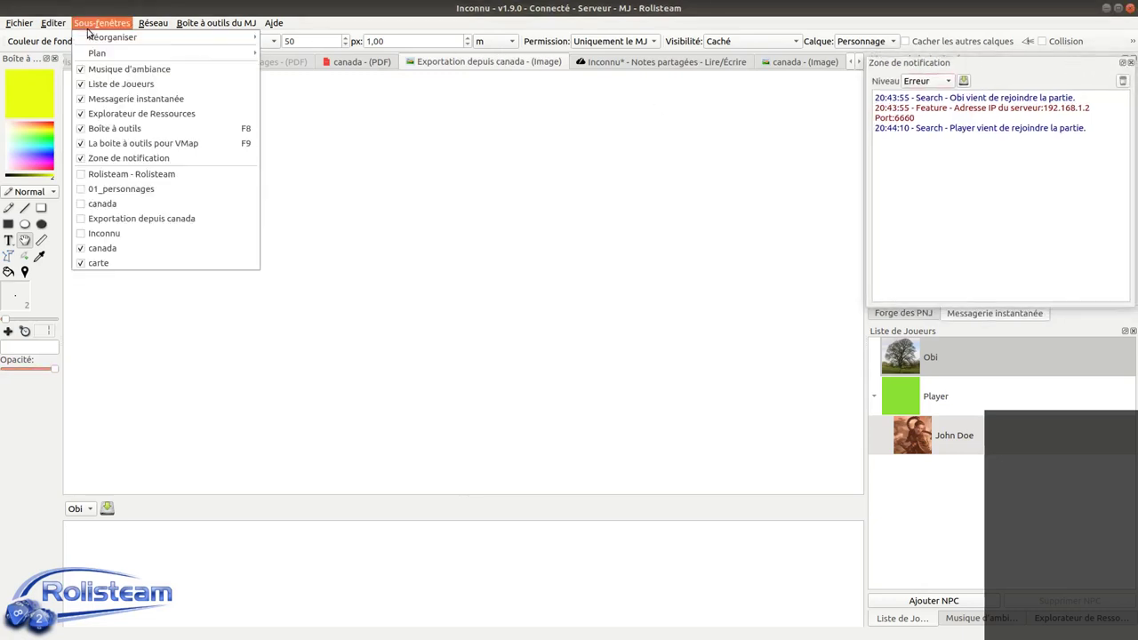
{"action": "mouse_move", "coordinate": [50, 27]}
{"action": "mouse_move", "coordinate": [100, 24]}
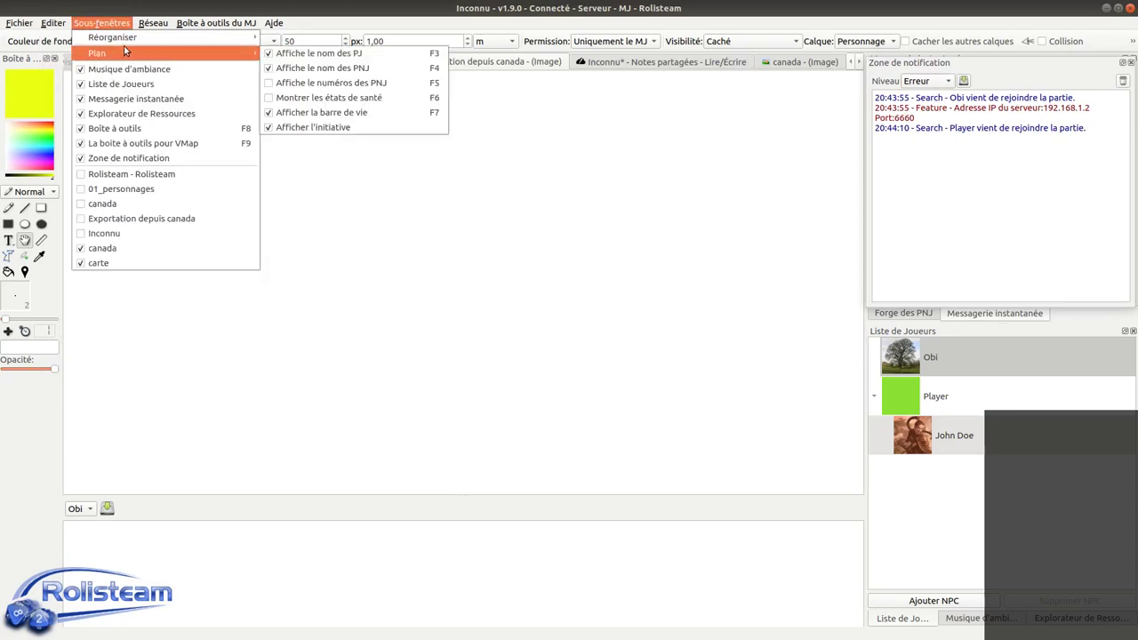
{"action": "mouse_move", "coordinate": [213, 38]}
{"action": "left_click", "coordinate": [339, 35]}
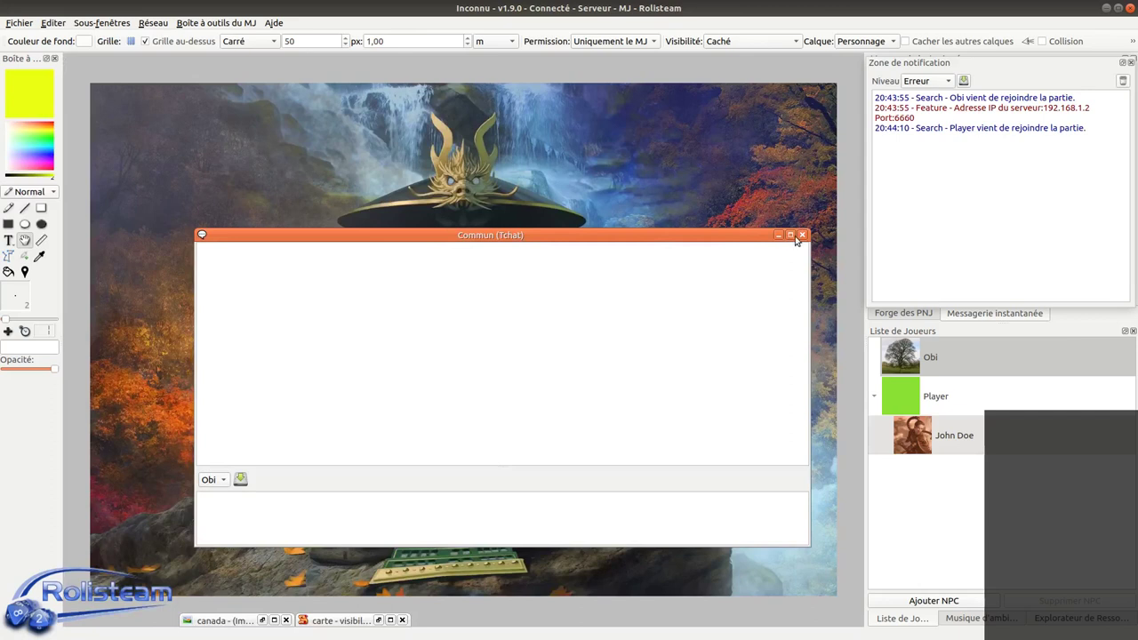
Show the hidden Rolisteam web page, 01_personnages and canada PDFs, Exportation depuis canada image and Inconnu shared notes subwindows.
{"action": "left_click", "coordinate": [326, 621]}
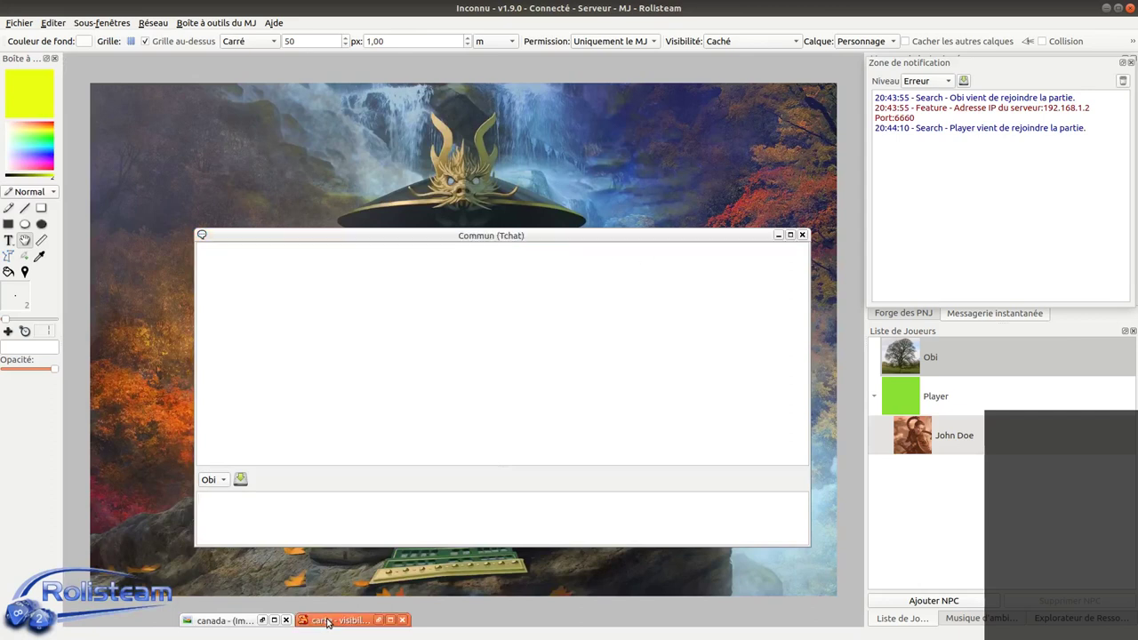
{"action": "left_click", "coordinate": [103, 22]}
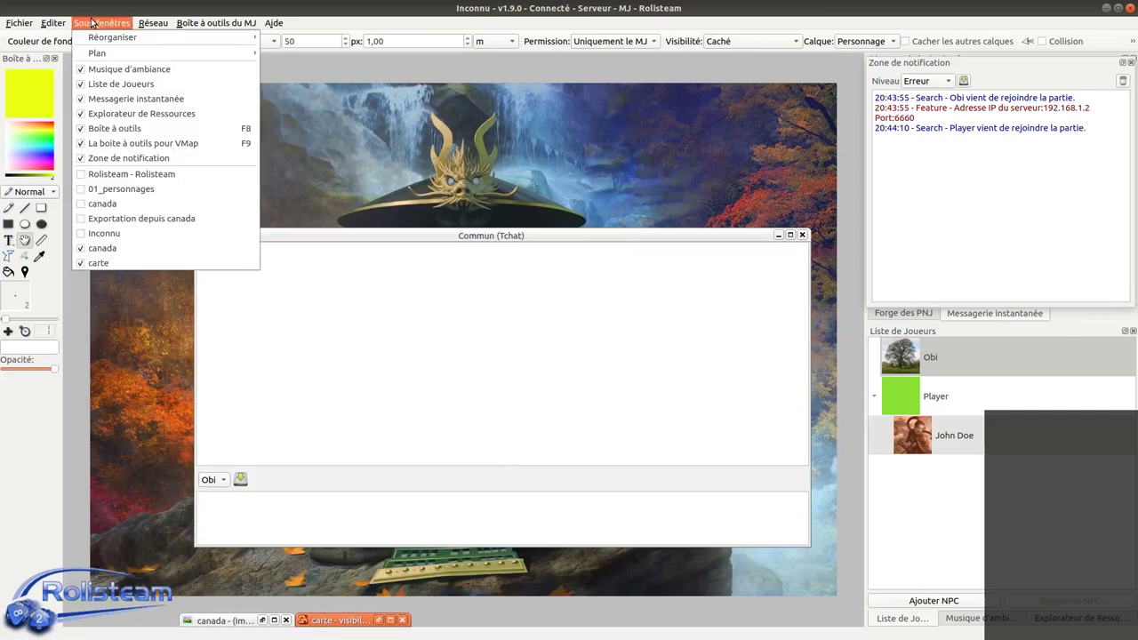
{"action": "left_click", "coordinate": [132, 174]}
{"action": "left_click", "coordinate": [124, 23]}
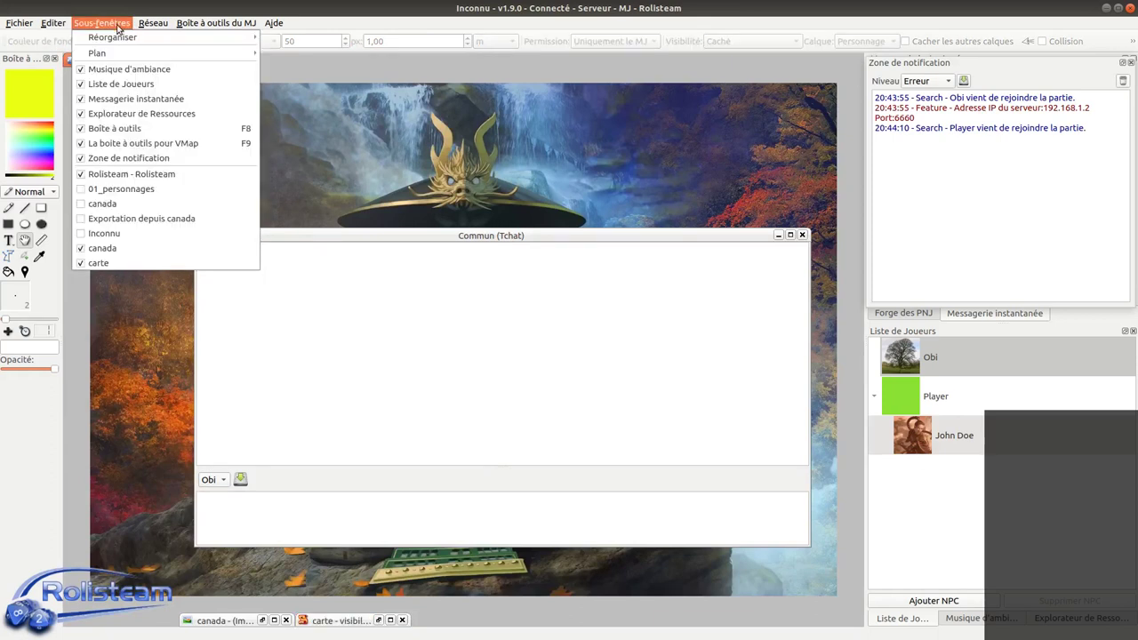
{"action": "left_click", "coordinate": [134, 197]}
{"action": "left_click", "coordinate": [101, 23]}
{"action": "key", "text": "Escape"}
{"action": "left_click", "coordinate": [109, 23]}
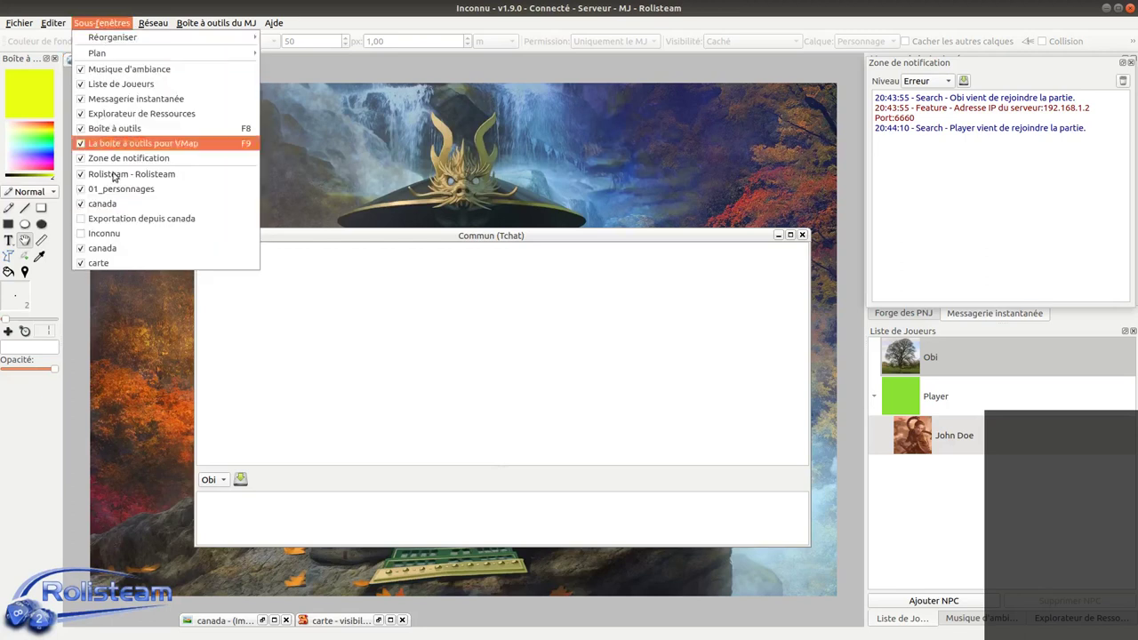
{"action": "left_click", "coordinate": [145, 216]}
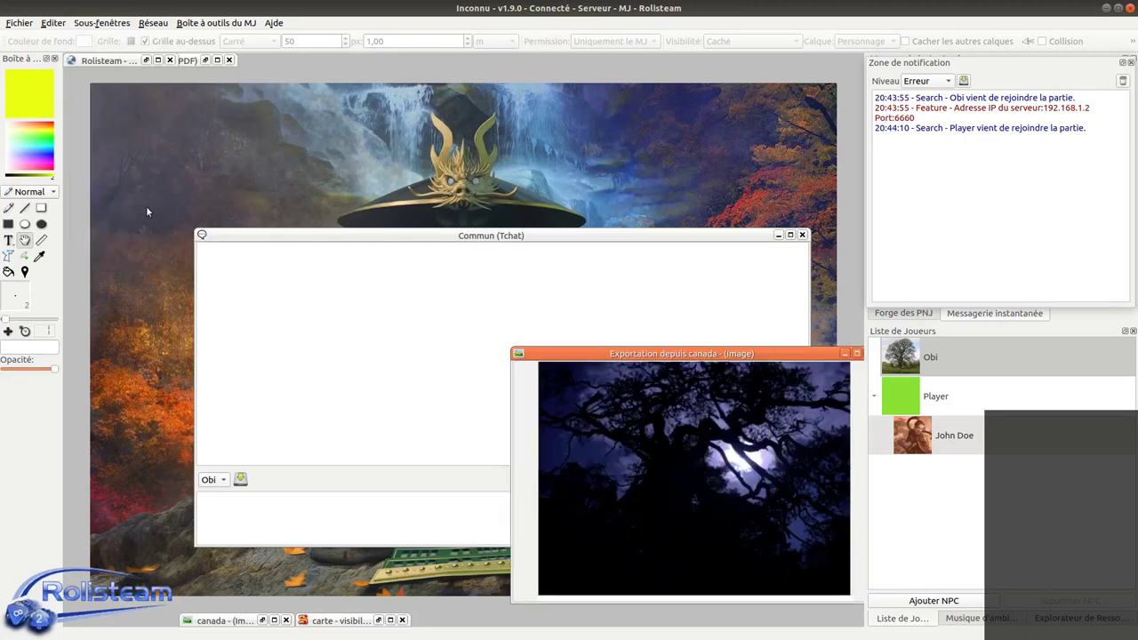
{"action": "left_click", "coordinate": [105, 23]}
{"action": "left_click", "coordinate": [105, 233]}
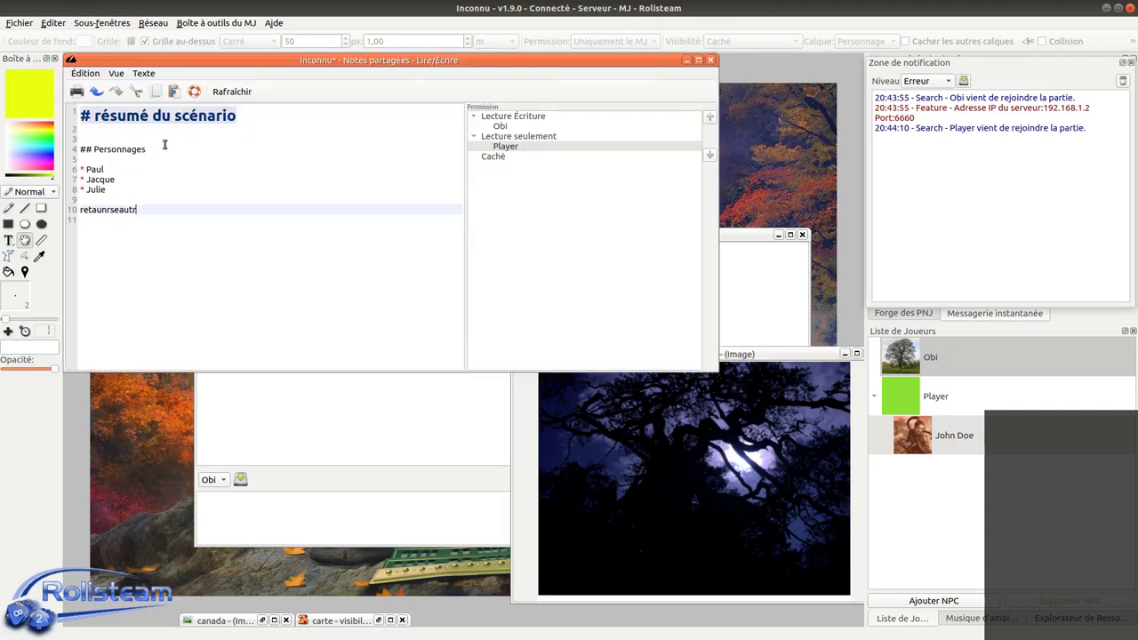
Arrange the subwindows as tabs and browse the 01_personnages and canada PDFs and the Exportation depuis canada image.
{"action": "left_click", "coordinate": [80, 24]}
{"action": "mouse_move", "coordinate": [68, 25]}
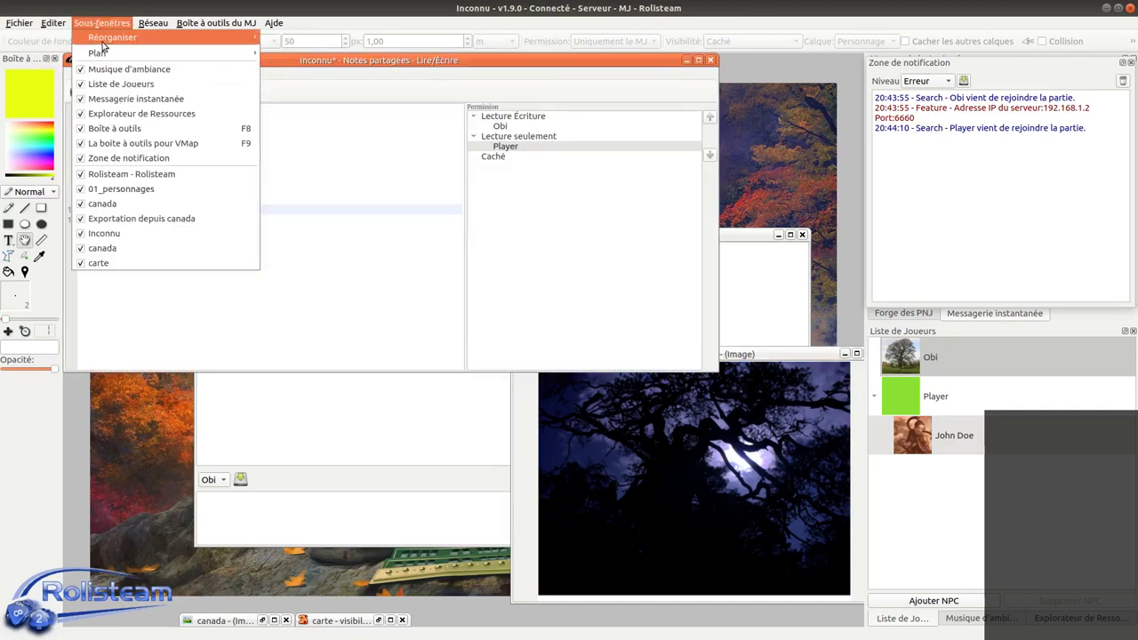
{"action": "mouse_move", "coordinate": [106, 41]}
{"action": "left_click", "coordinate": [291, 44]}
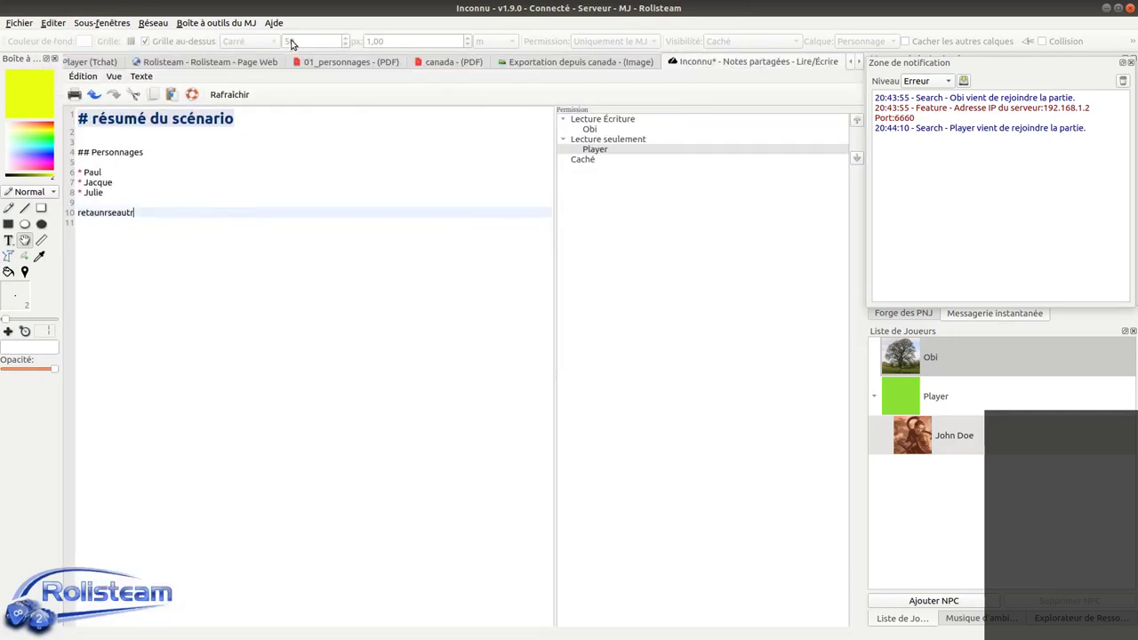
{"action": "left_click", "coordinate": [324, 64]}
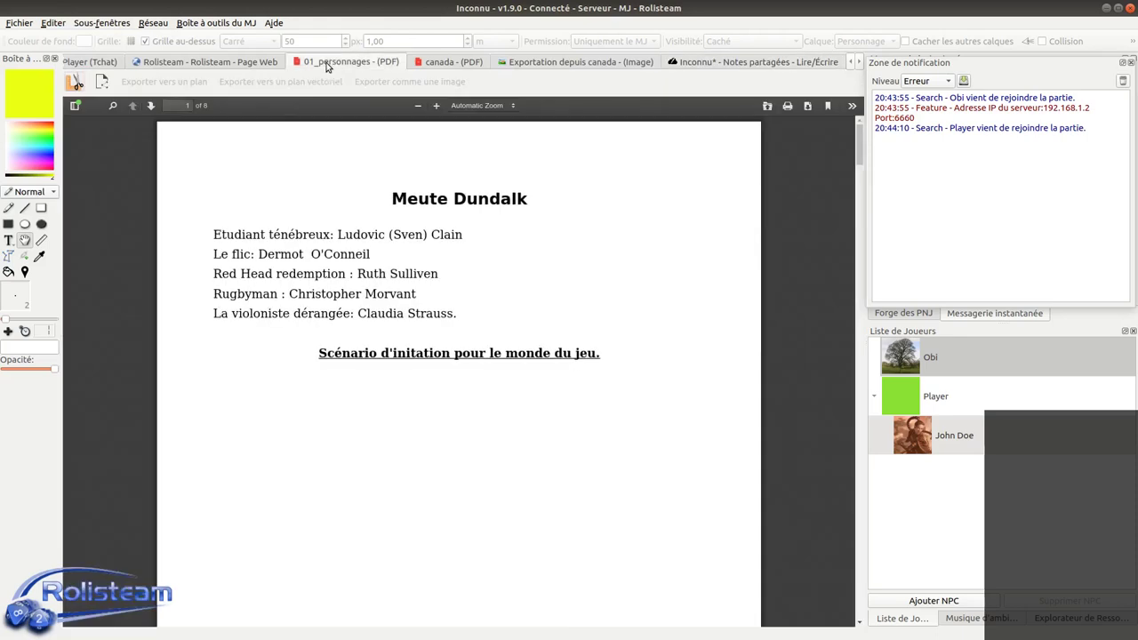
{"action": "left_click", "coordinate": [240, 64]}
{"action": "left_click", "coordinate": [433, 66]}
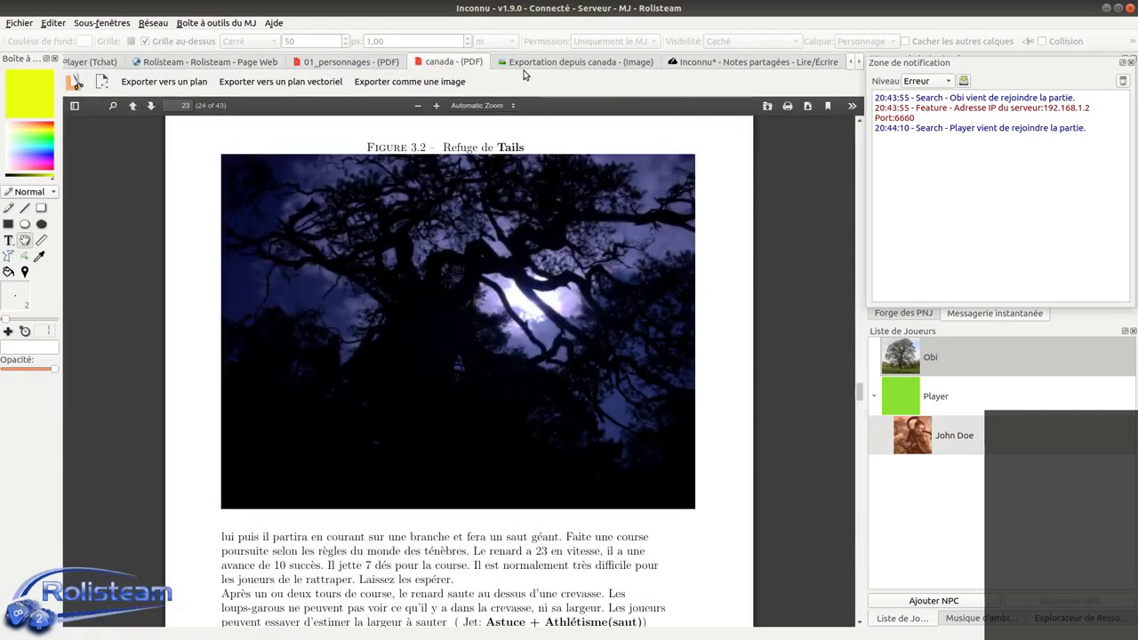
{"action": "left_click", "coordinate": [533, 66]}
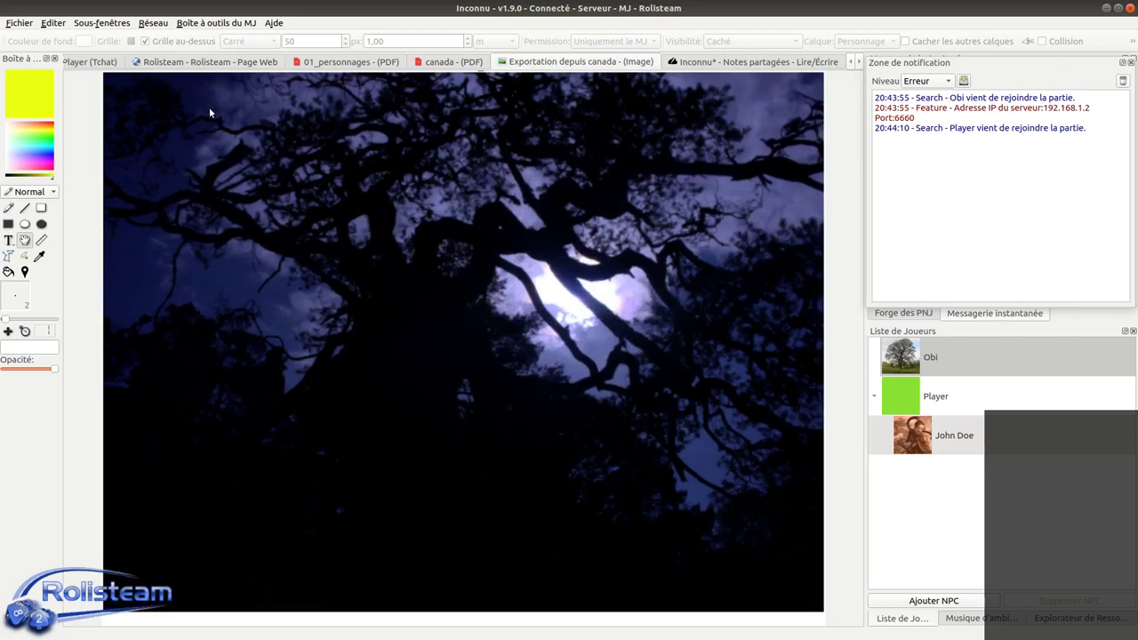
In the general preferences, toggle Couper les titres des onglets and enable Cacher les commandes longues.
{"action": "left_click", "coordinate": [20, 24]}
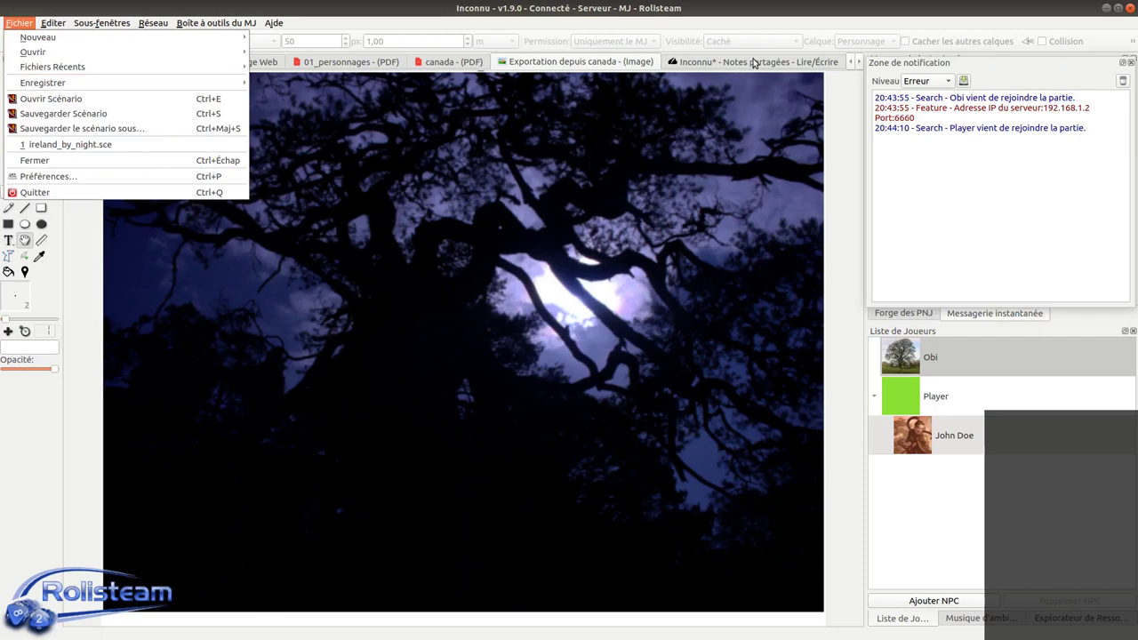
{"action": "left_click", "coordinate": [199, 179]}
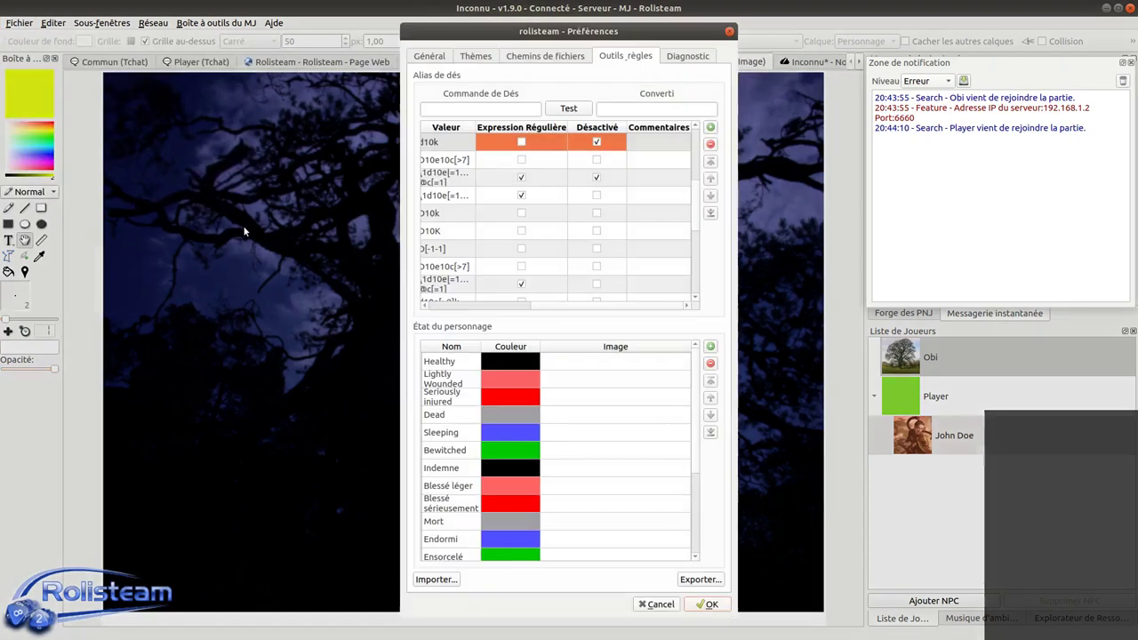
{"action": "left_click", "coordinate": [416, 56]}
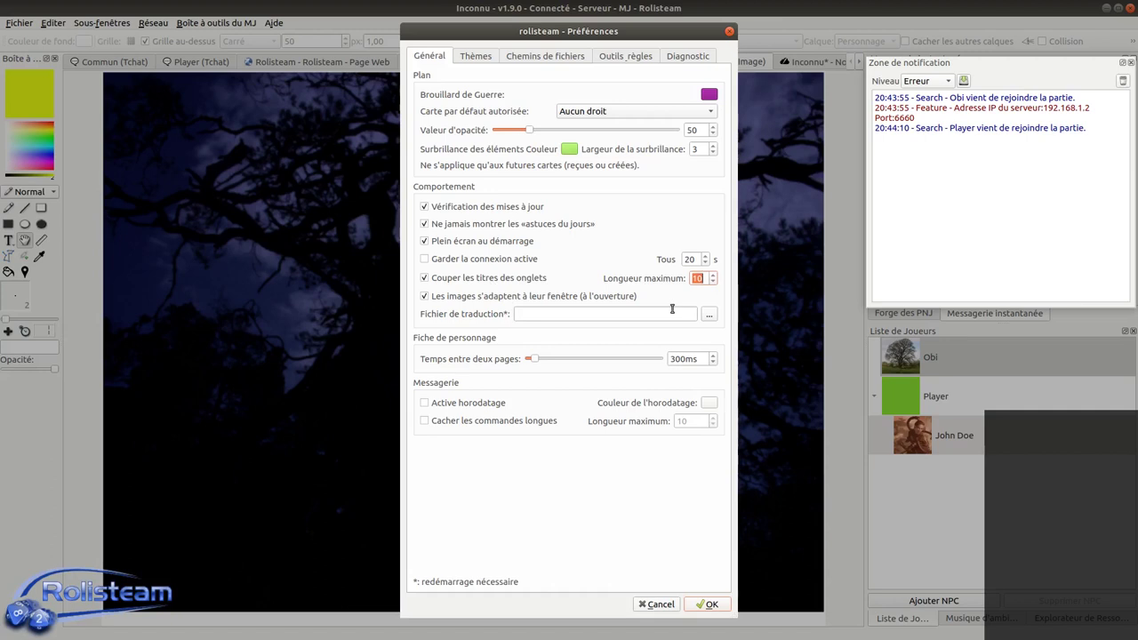
{"action": "left_click", "coordinate": [517, 279]}
{"action": "left_click", "coordinate": [485, 420]}
{"action": "left_click", "coordinate": [707, 604]}
Dock the notification zone back in place and return the tabbed documents to free subwindows, with the canada PDF unmaximized.
{"action": "double_click", "coordinate": [1068, 64]}
{"action": "left_click_drag", "start_coordinate": [1027, 168], "coordinate": [1041, 185]}
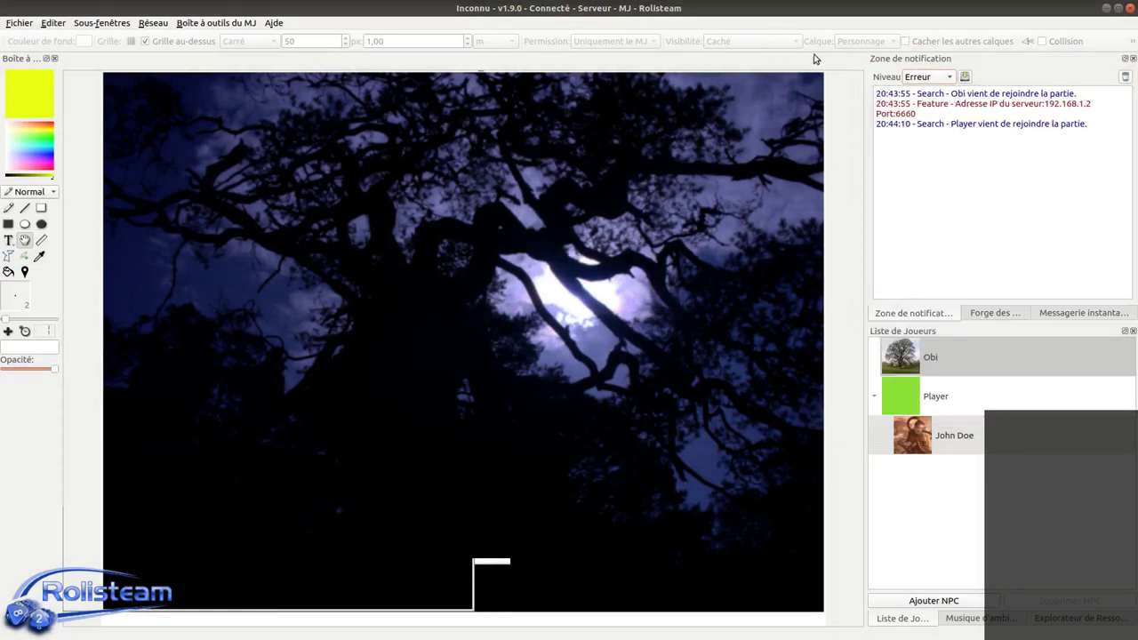
{"action": "left_click", "coordinate": [53, 23]}
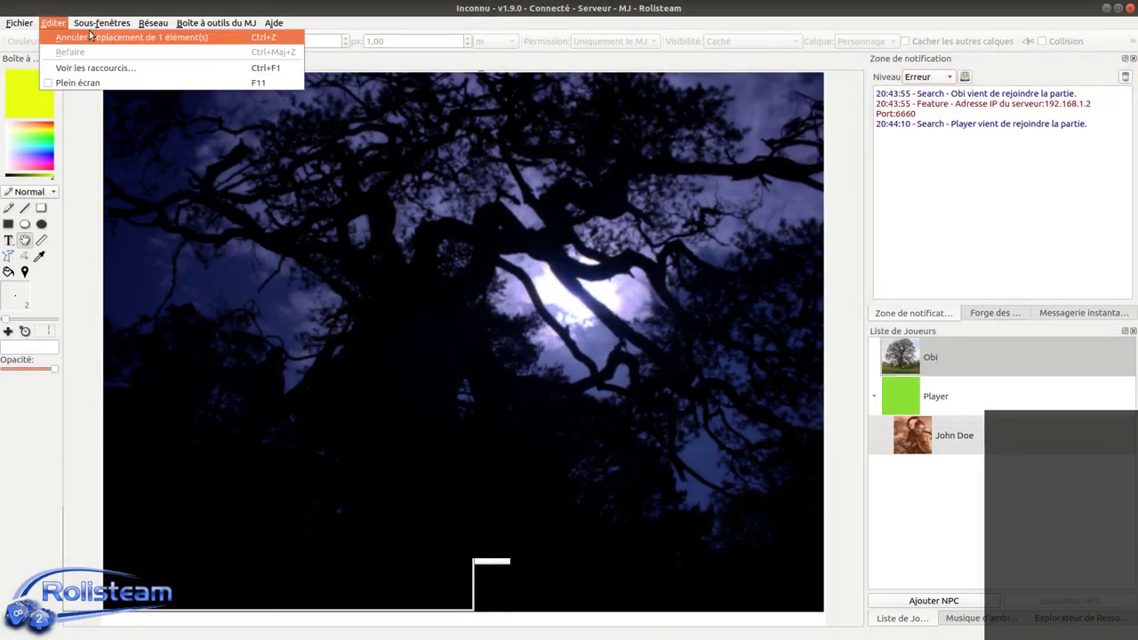
{"action": "mouse_move", "coordinate": [100, 22]}
{"action": "mouse_move", "coordinate": [101, 52]}
{"action": "left_click", "coordinate": [286, 39]}
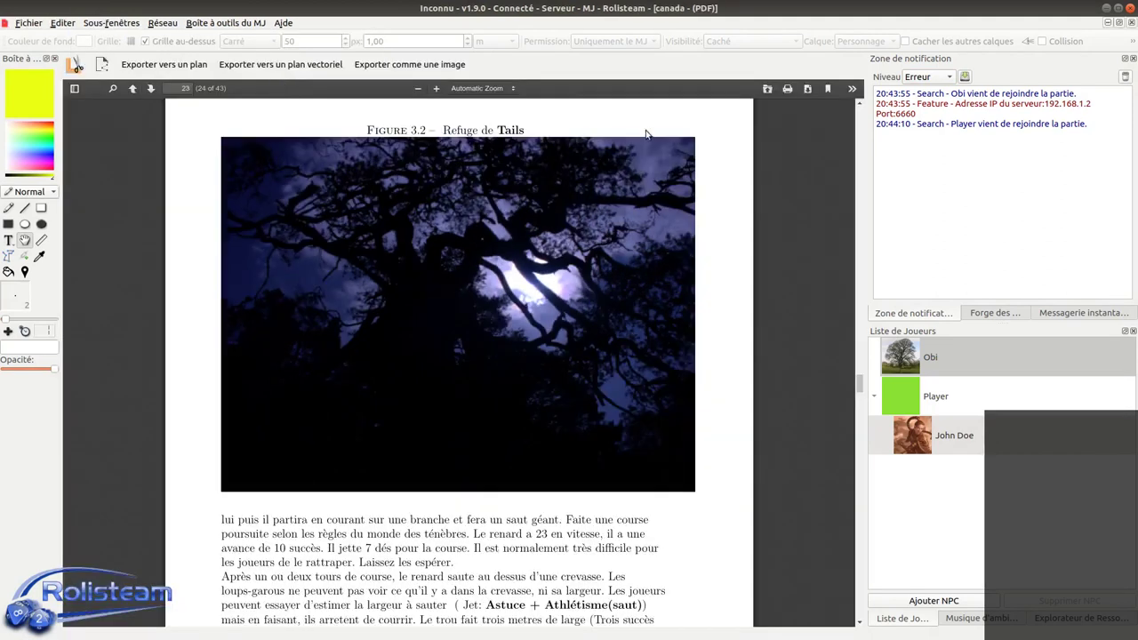
{"action": "left_click", "coordinate": [1118, 23]}
Close the canada PDF, Exportation depuis canada image, 01_personnages PDF and shared notes, and minimize the Rolisteam web page.
{"action": "left_click_drag", "start_coordinate": [772, 56], "coordinate": [673, 172]}
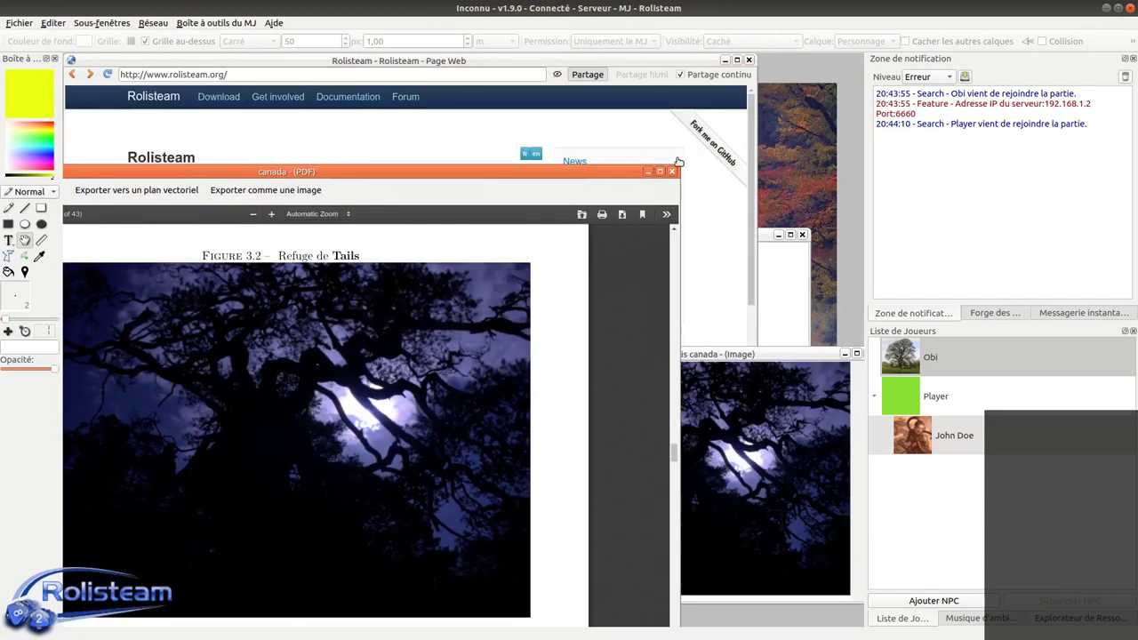
{"action": "left_click", "coordinate": [672, 171]}
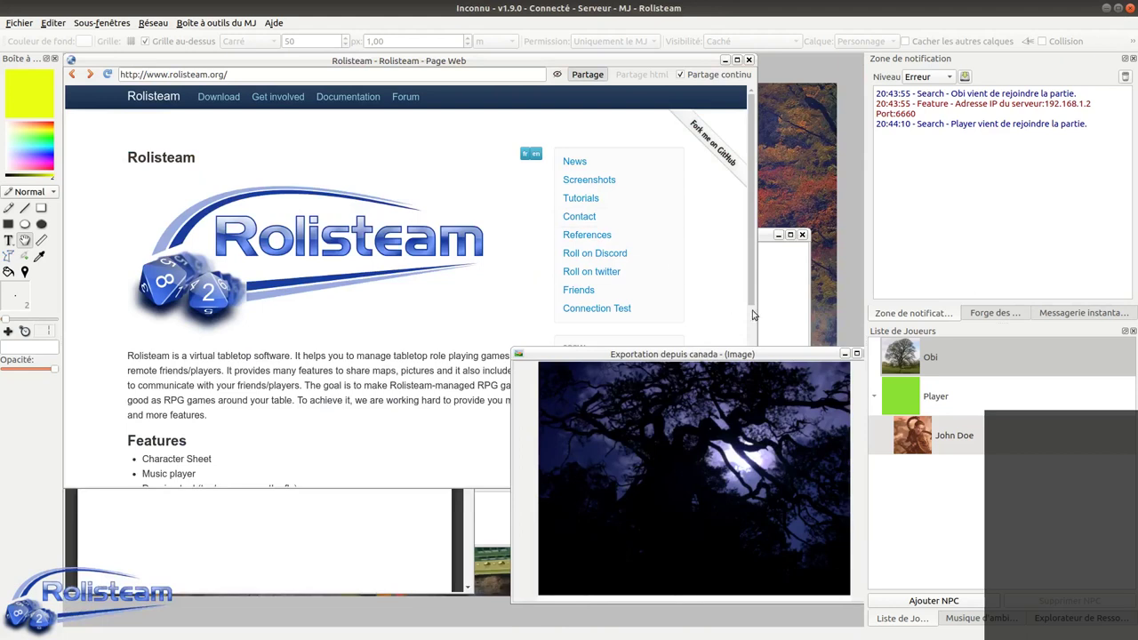
{"action": "left_click", "coordinate": [824, 354]}
{"action": "left_click_drag", "start_coordinate": [750, 351], "coordinate": [684, 333]}
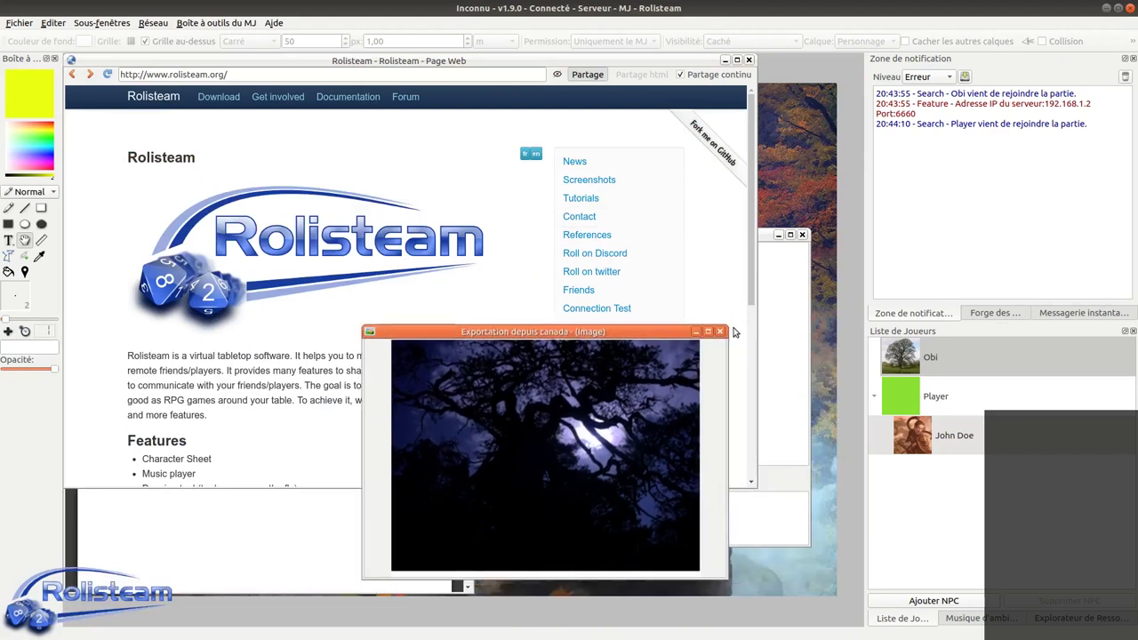
{"action": "left_click", "coordinate": [726, 334]}
{"action": "left_click", "coordinate": [725, 60]}
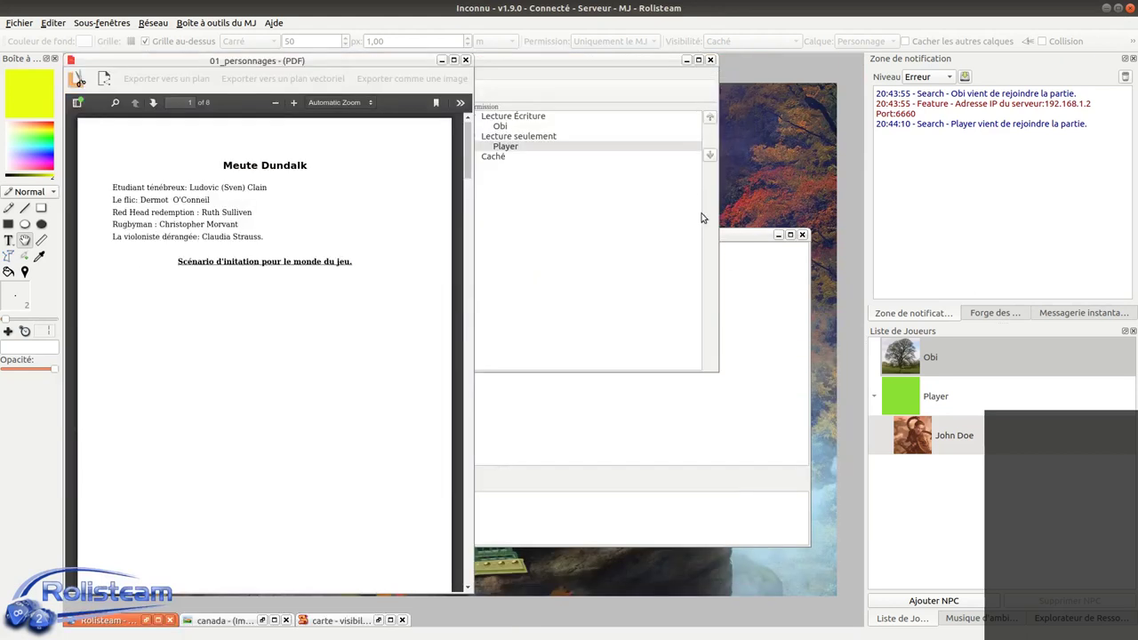
{"action": "left_click_drag", "start_coordinate": [749, 237], "coordinate": [687, 222]}
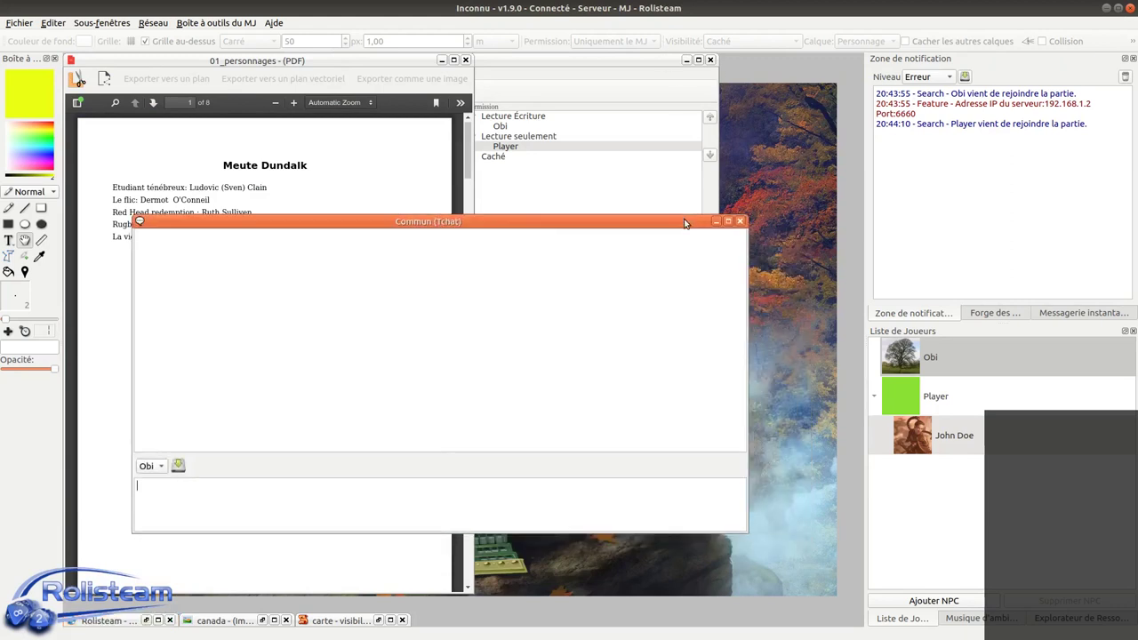
{"action": "left_click", "coordinate": [463, 61]}
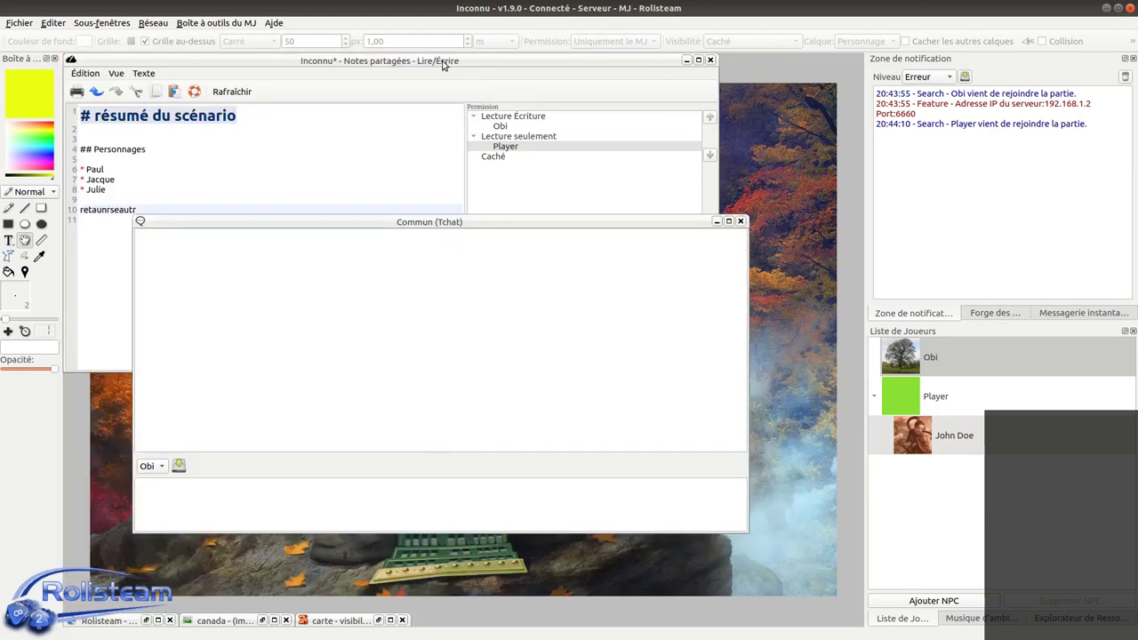
{"action": "left_click", "coordinate": [711, 59]}
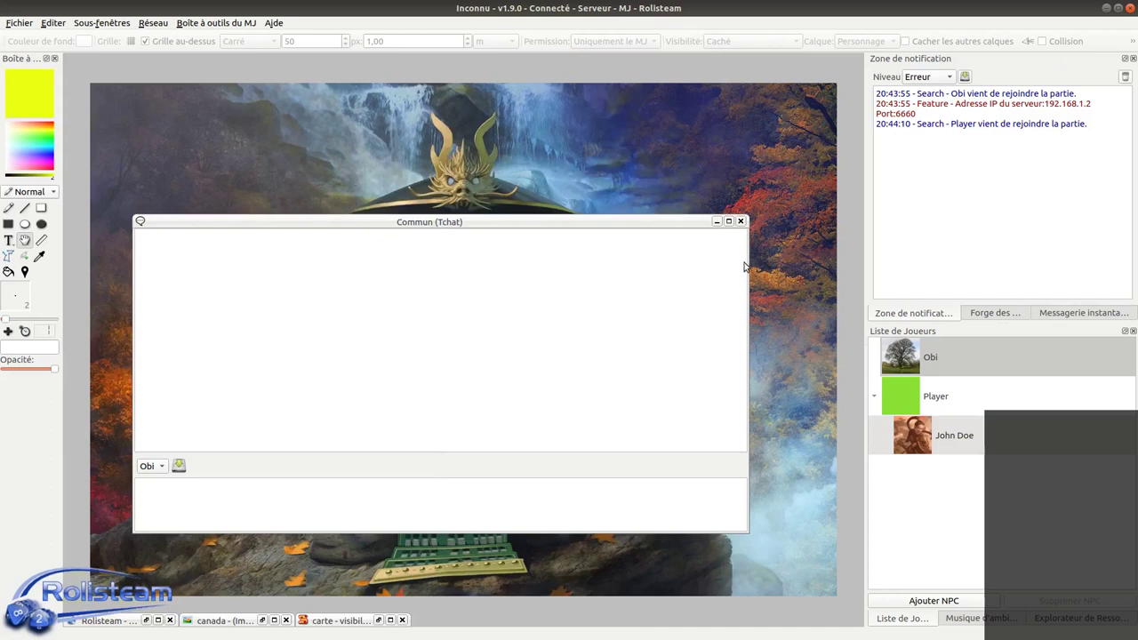
Narrow the Commun chat window and move it up, and roll 100 ten-sided dice in it, exploding on 10 and keeping 10.
{"action": "left_click_drag", "start_coordinate": [749, 260], "coordinate": [414, 282]}
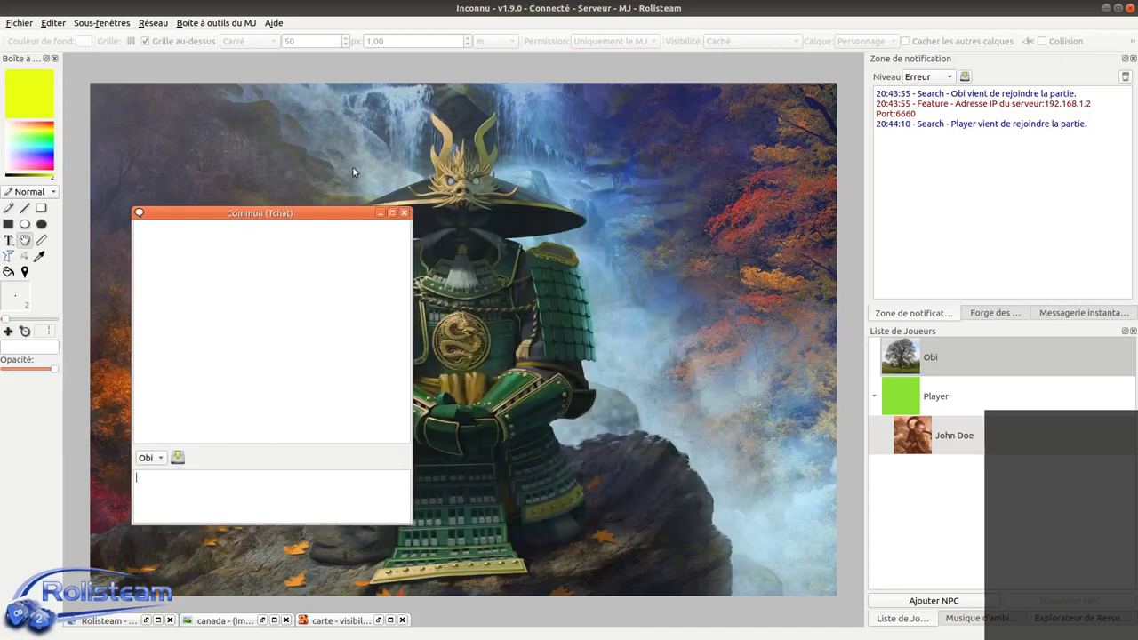
{"action": "left_click_drag", "start_coordinate": [355, 223], "coordinate": [358, 102]}
{"action": "left_click", "coordinate": [255, 376]}
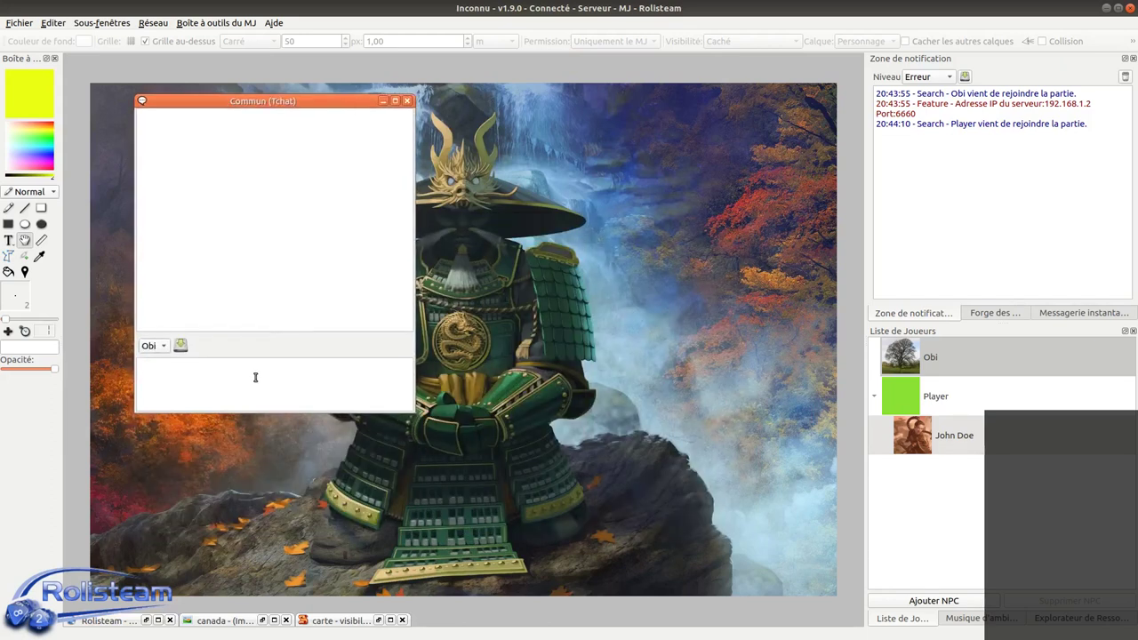
{"action": "type", "text": "!1d10k"}
{"action": "key", "text": "BackSpace"}
{"action": "type", "text": "e10"}
{"action": "key", "text": "Left"}
{"action": "key", "text": "Left"}
{"action": "type", "text": "[="}
{"action": "type", "text": "]00k10"}
{"action": "key", "text": "Return"}
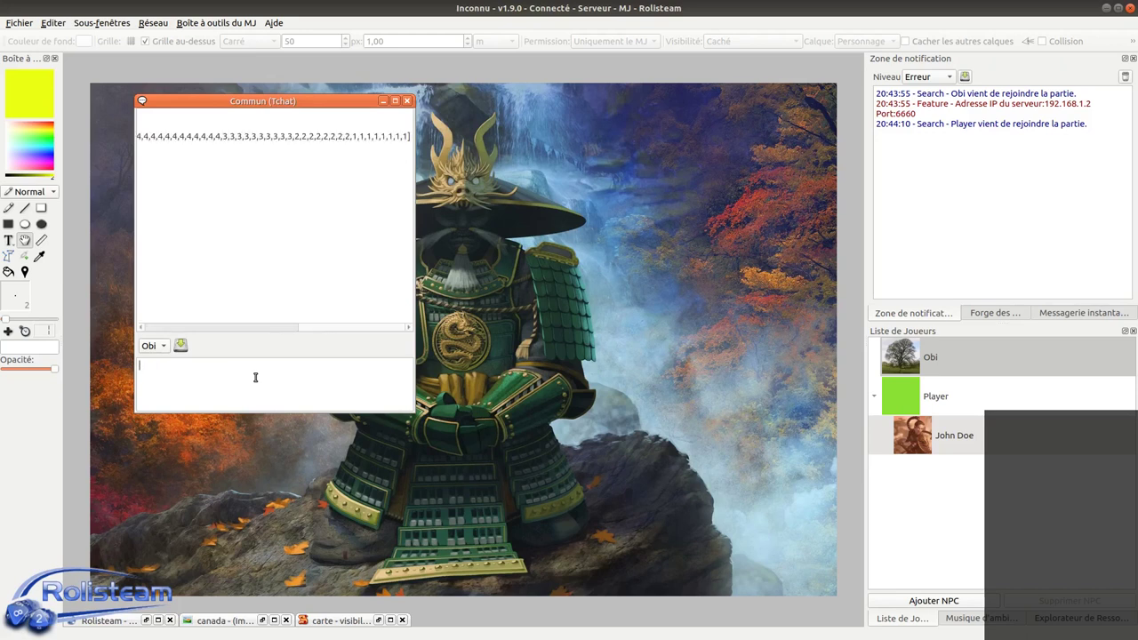
Scroll the dice result back to its beginning and widen the Commun chat window to fit the whole roll.
{"action": "left_click", "coordinate": [164, 329]}
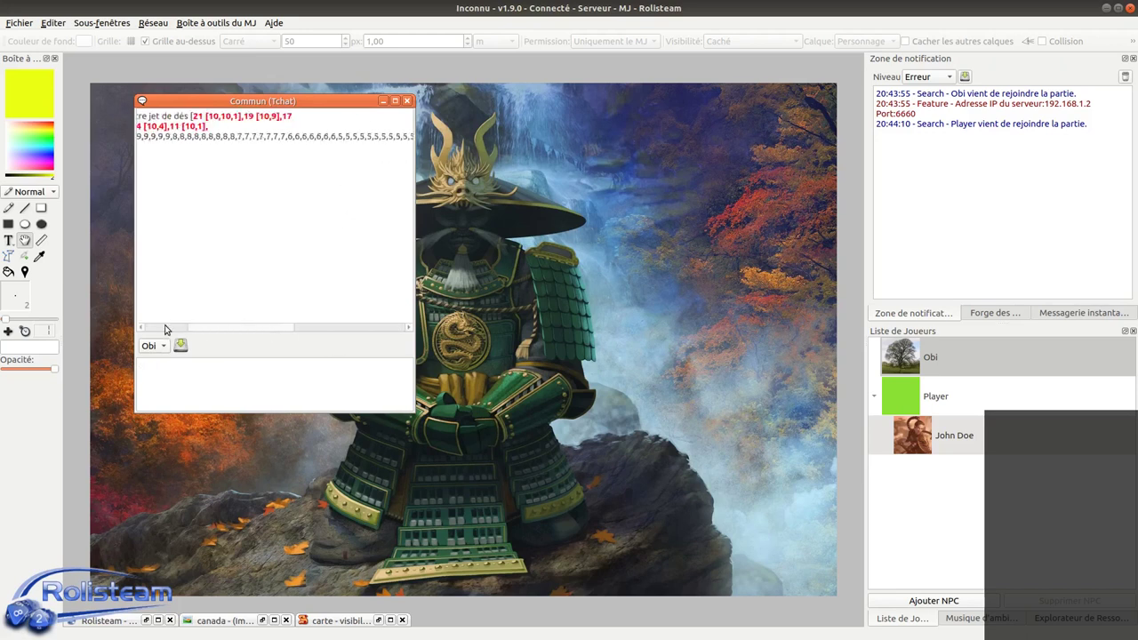
{"action": "left_click", "coordinate": [165, 329]}
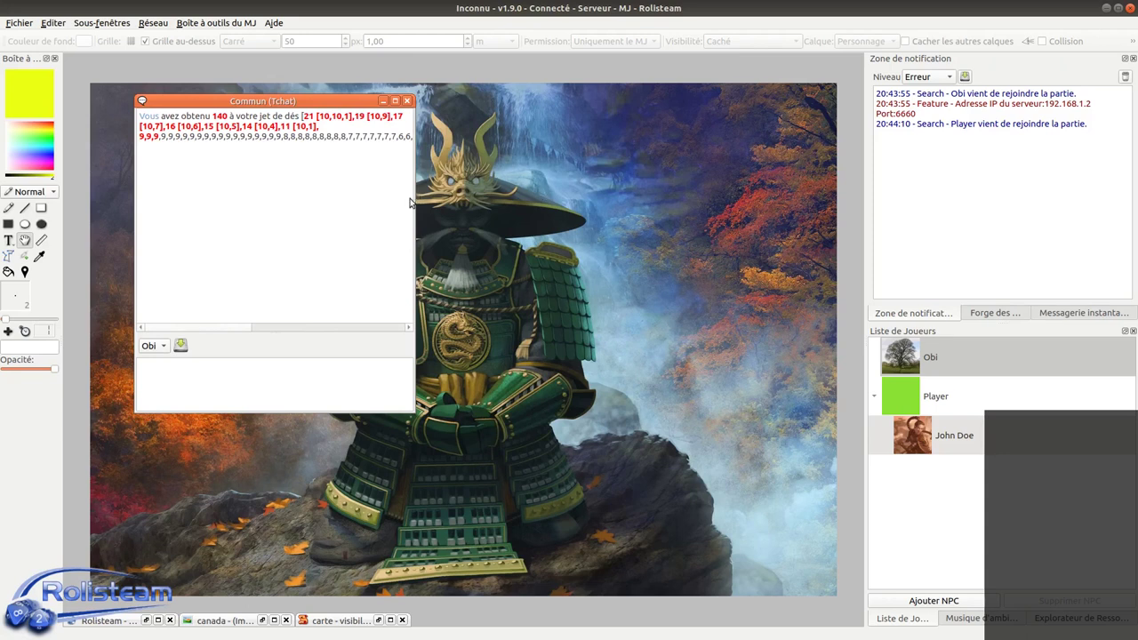
{"action": "left_click_drag", "start_coordinate": [414, 194], "coordinate": [818, 183]}
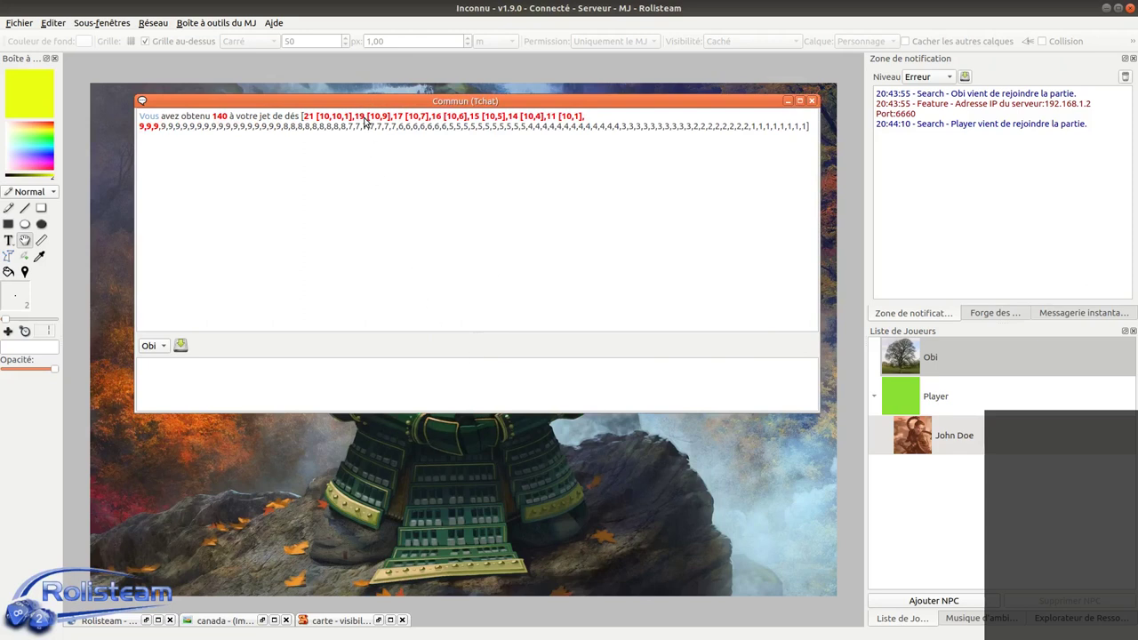
{"action": "mouse_move", "coordinate": [364, 121]}
Recall the previous dice command in the Commun chat and roll it with 10 dice instead of 100.
{"action": "left_click", "coordinate": [268, 382]}
{"action": "key", "text": "Up"}
{"action": "key", "text": "Delete"}
{"action": "key", "text": "Return"}
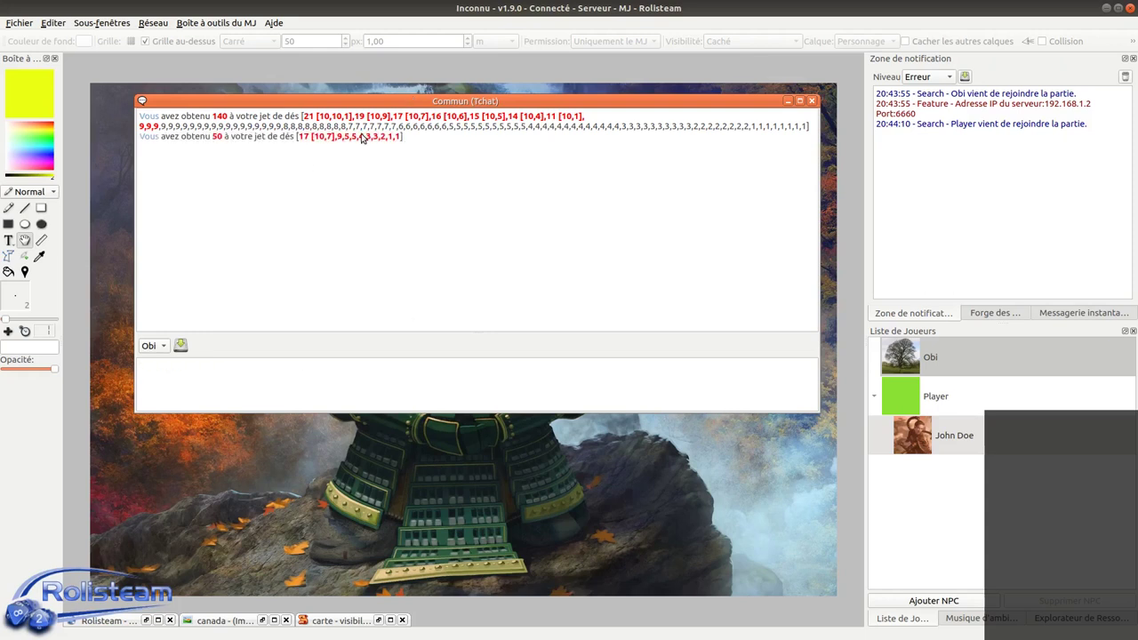
Roll a single ten-sided die (1d10) in the Commun chat.
{"action": "mouse_move", "coordinate": [354, 140]}
{"action": "type", "text": "!1d10"}
{"action": "key", "text": "Return"}
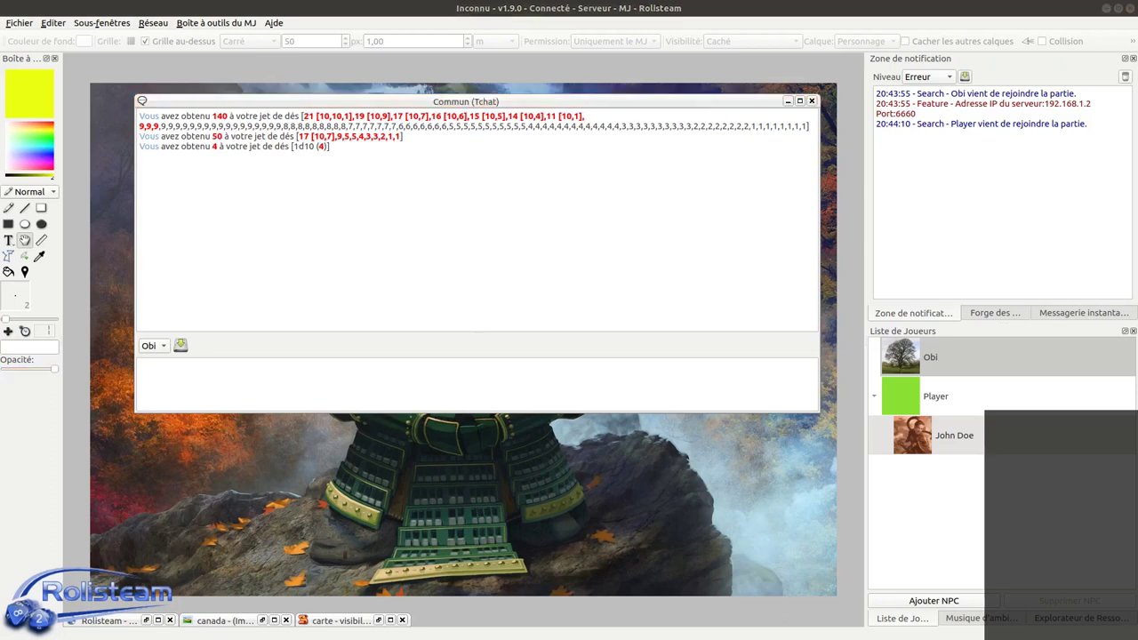
Rename the Rolisteam web page as "site rolisteam" in the resource explorer.
{"action": "left_click", "coordinate": [1014, 624]}
{"action": "left_click", "coordinate": [1063, 617]}
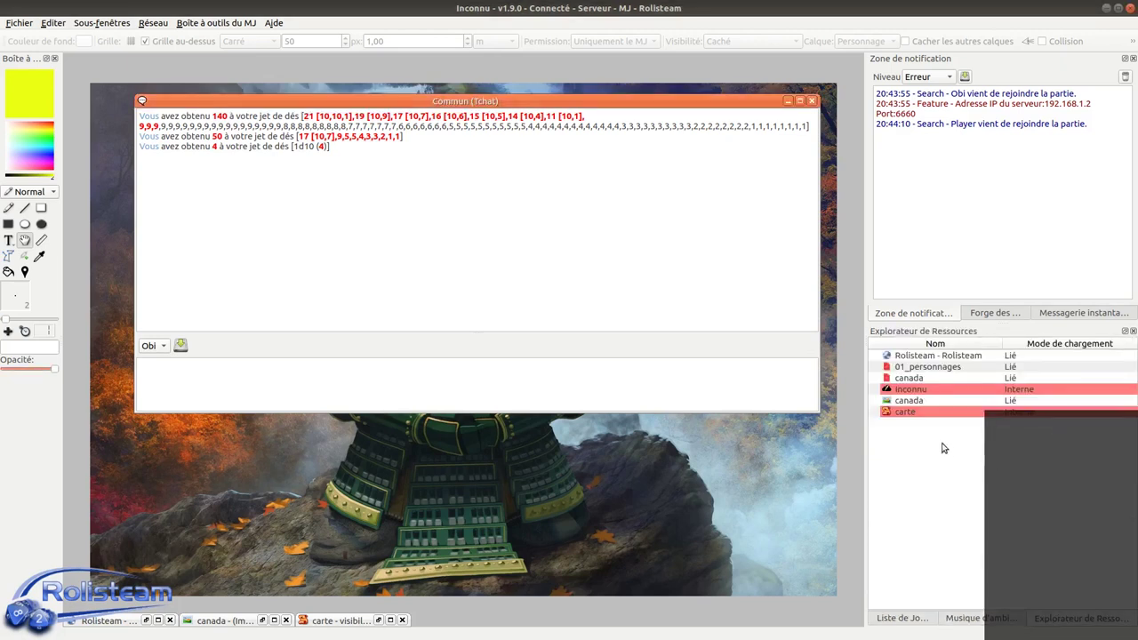
{"action": "left_click", "coordinate": [944, 357]}
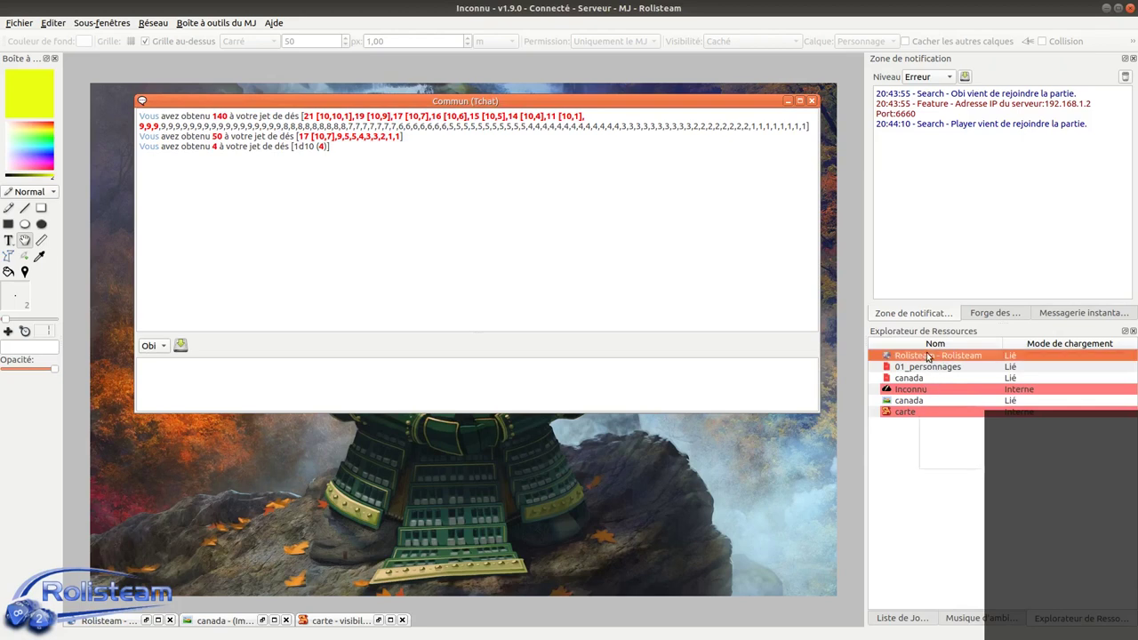
{"action": "right_click", "coordinate": [922, 354]}
{"action": "left_click", "coordinate": [939, 360]}
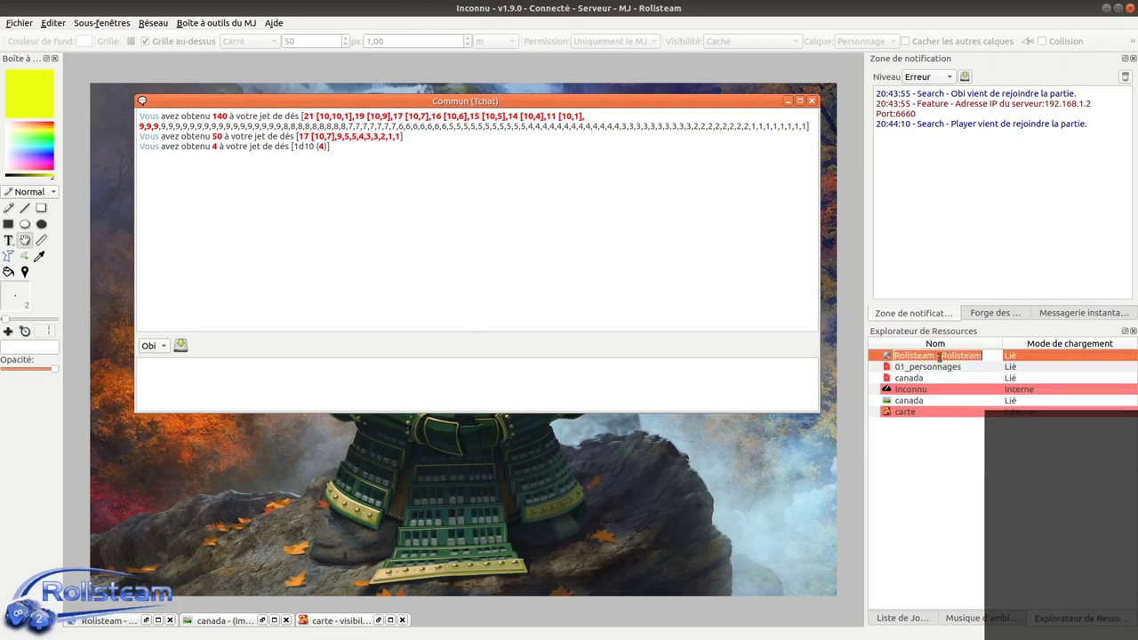
{"action": "type", "text": "site rolisteam"}
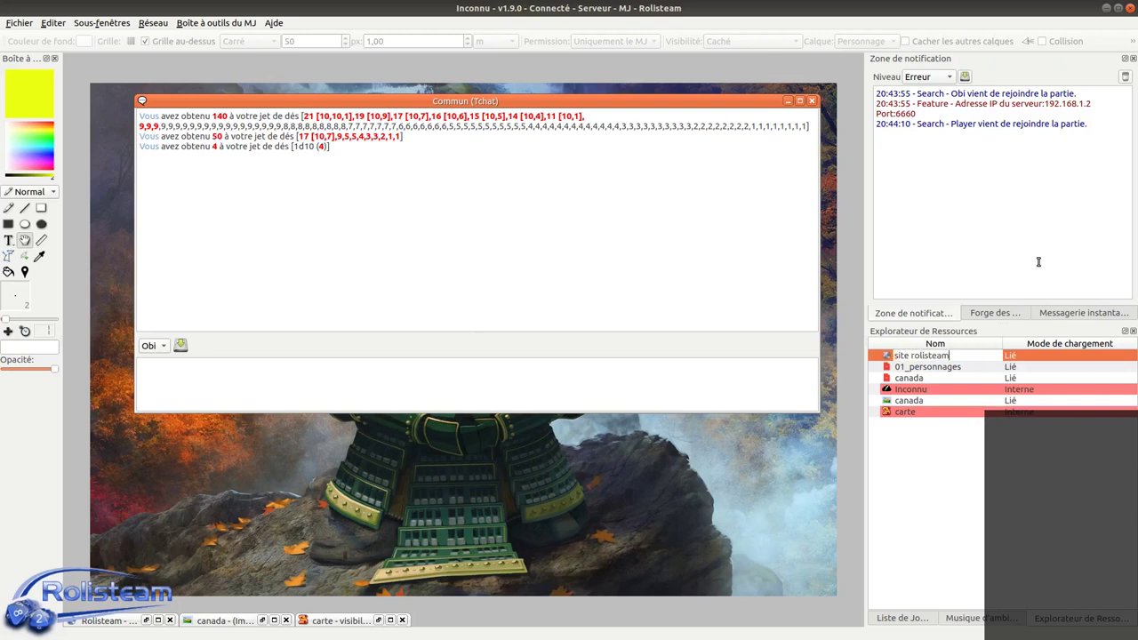
{"action": "key", "text": "Return"}
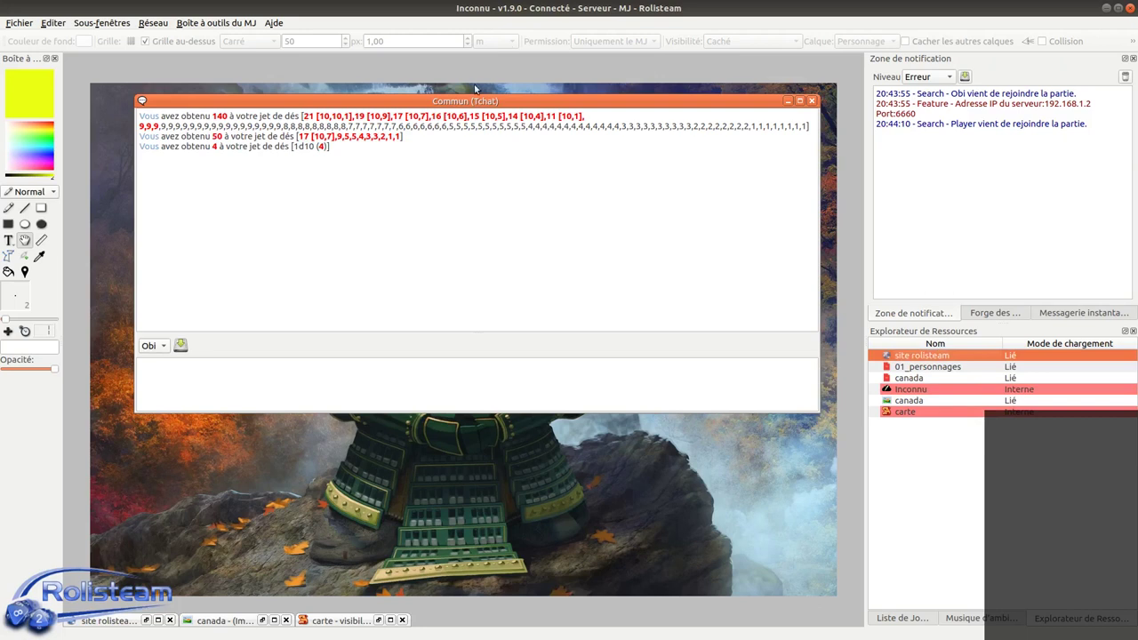
Restore the renamed web page to check its name in the window title and subwindow list, and minimize it again.
{"action": "left_click", "coordinate": [108, 624]}
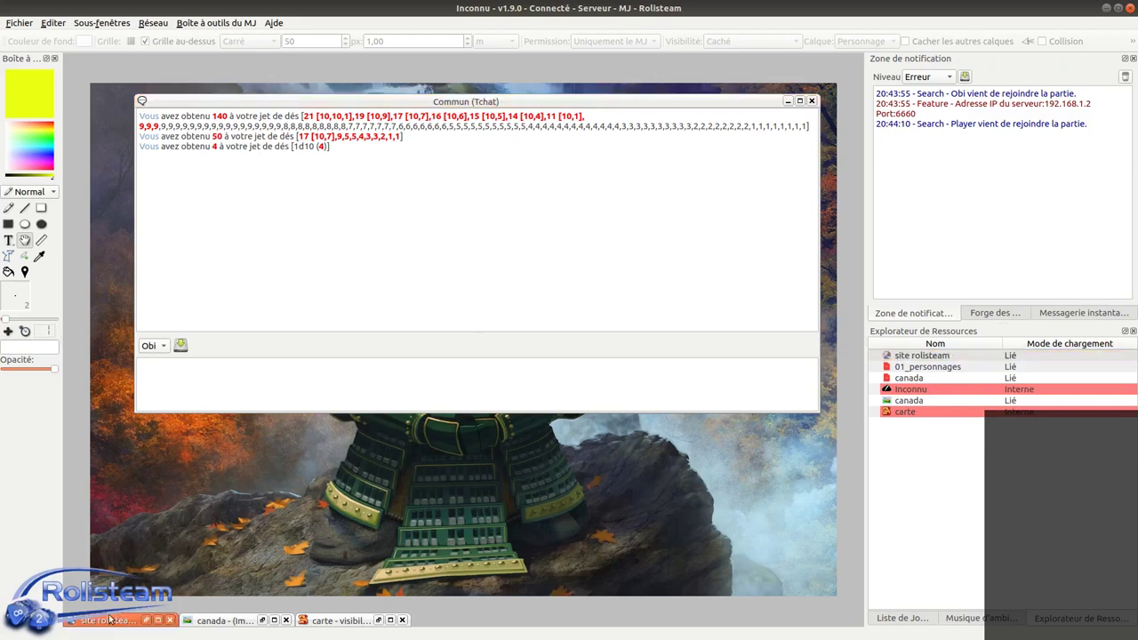
{"action": "left_click", "coordinate": [157, 620]}
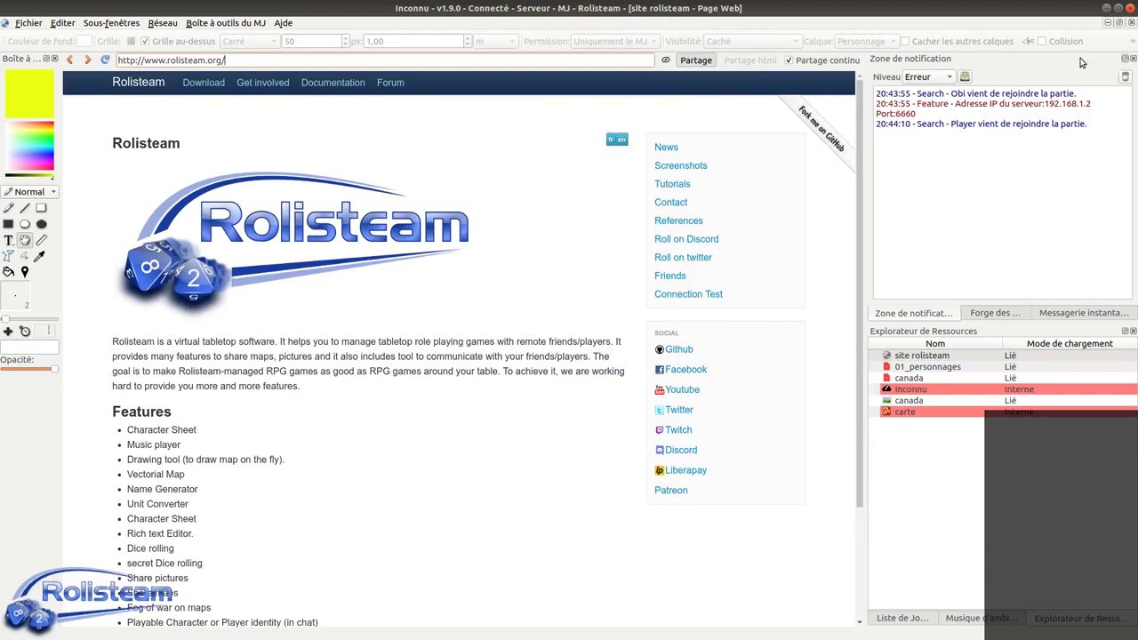
{"action": "left_click", "coordinate": [1122, 25]}
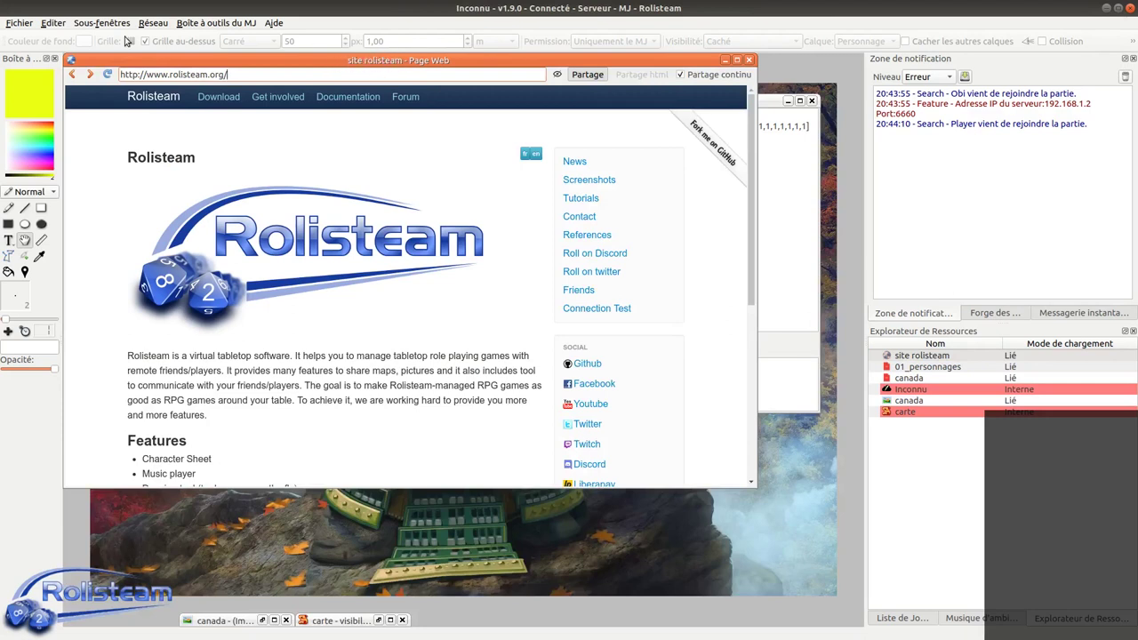
{"action": "left_click", "coordinate": [92, 27]}
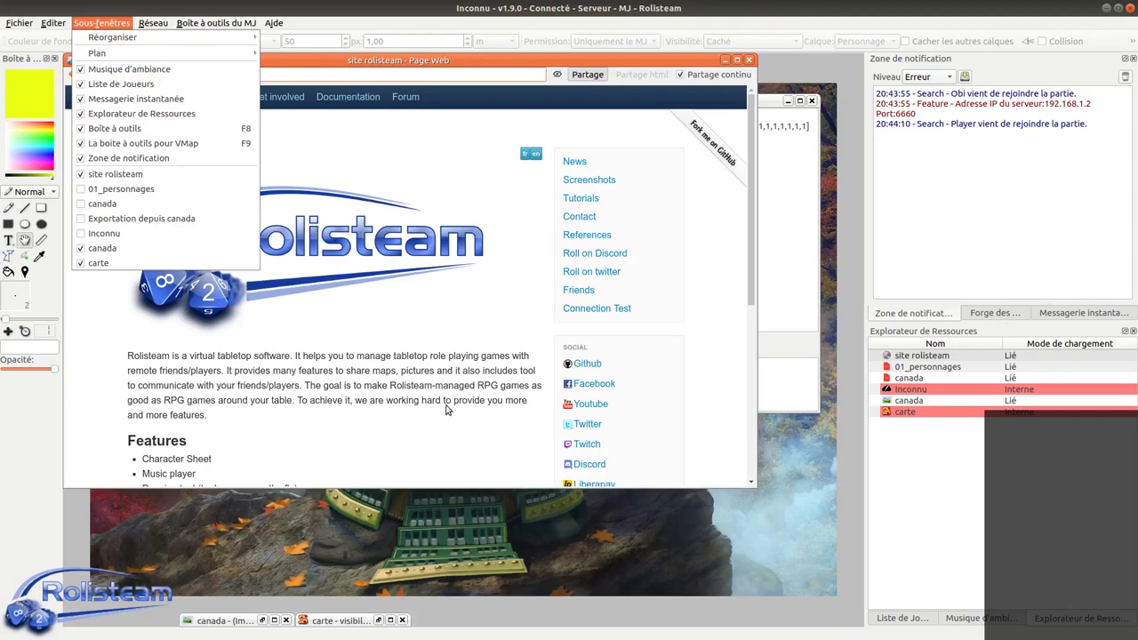
{"action": "left_click", "coordinate": [479, 189]}
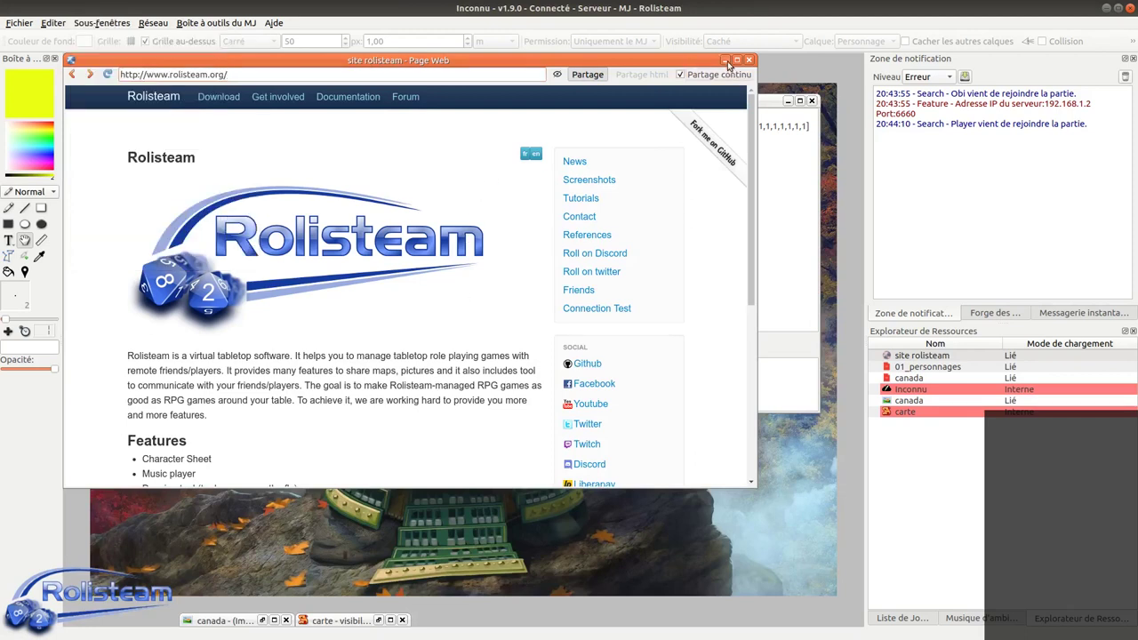
{"action": "left_click", "coordinate": [724, 59]}
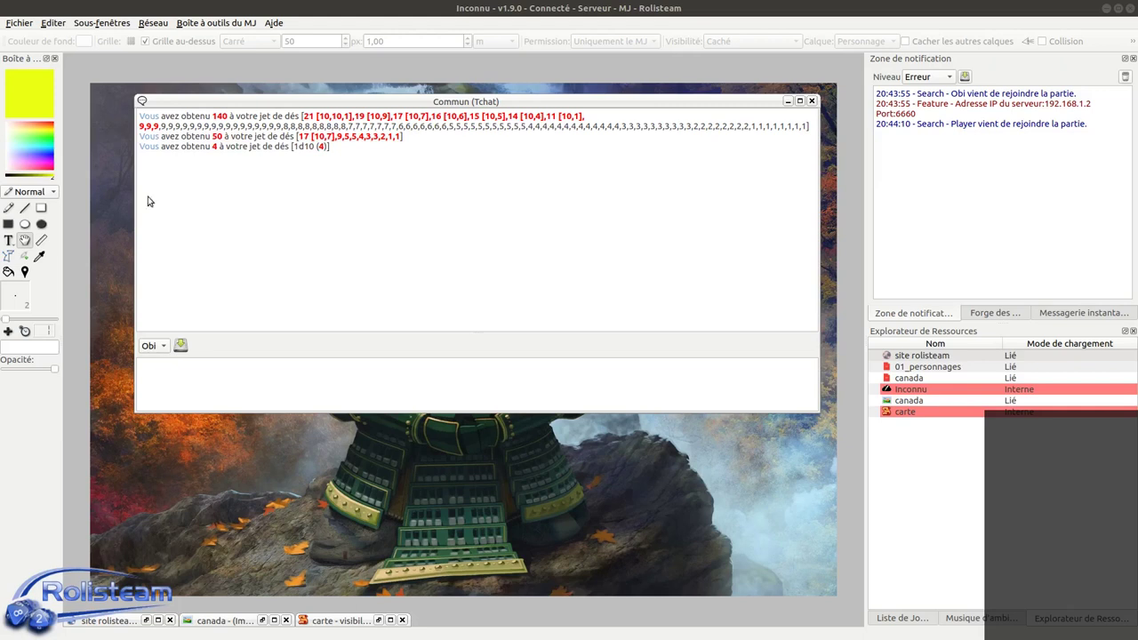
Open the colour selection for Player from the player list and cancel it.
{"action": "left_click", "coordinate": [901, 617]}
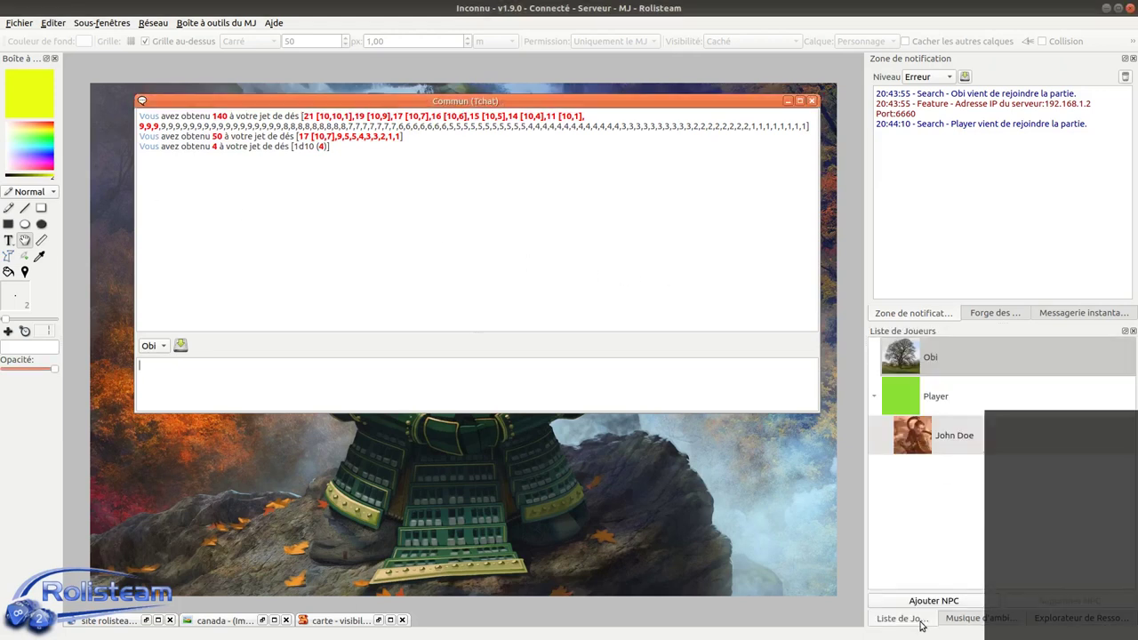
{"action": "double_click", "coordinate": [915, 391]}
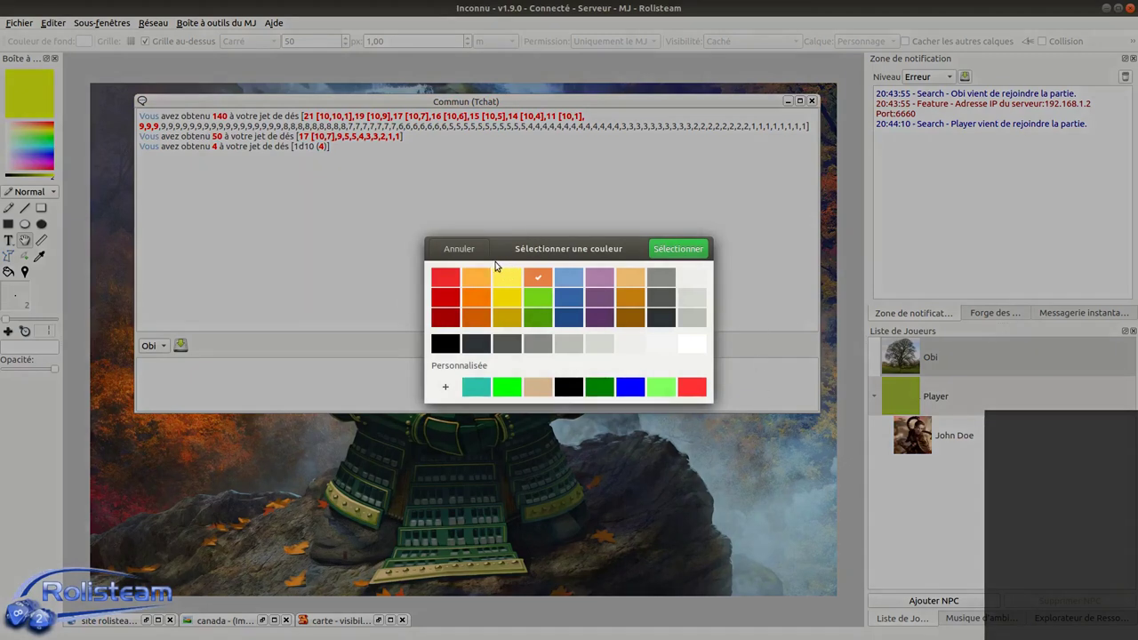
{"action": "left_click", "coordinate": [450, 250]}
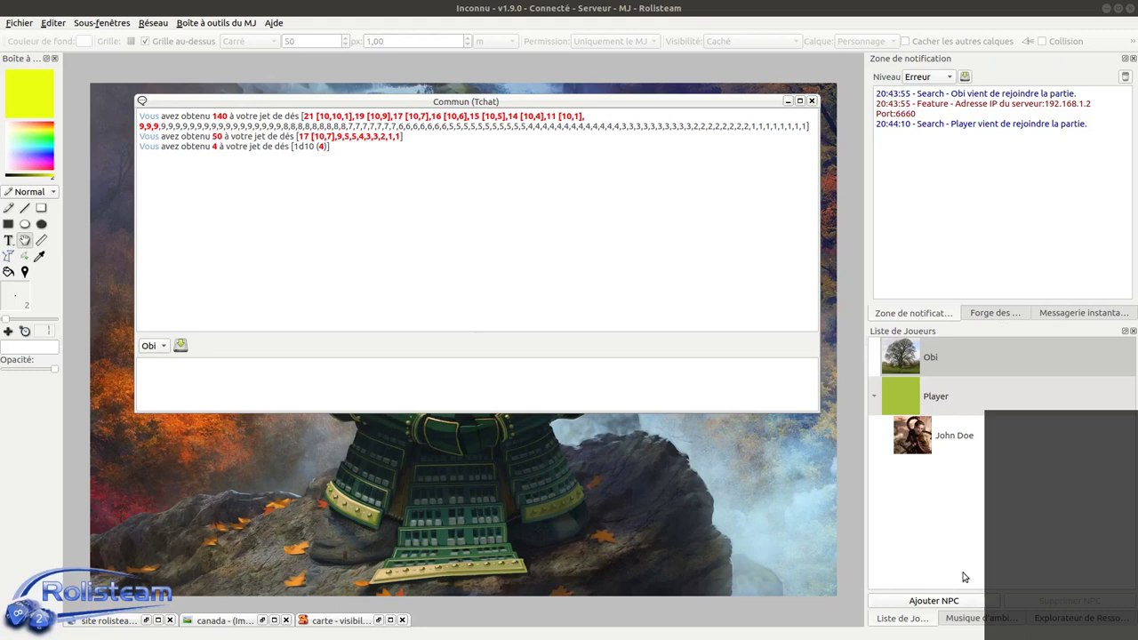
Examine the loading modes of the items in the resource explorer, comparing linked (Lié) resources with internal (Interne) ones.
{"action": "left_click", "coordinate": [965, 620]}
{"action": "left_click", "coordinate": [1077, 620]}
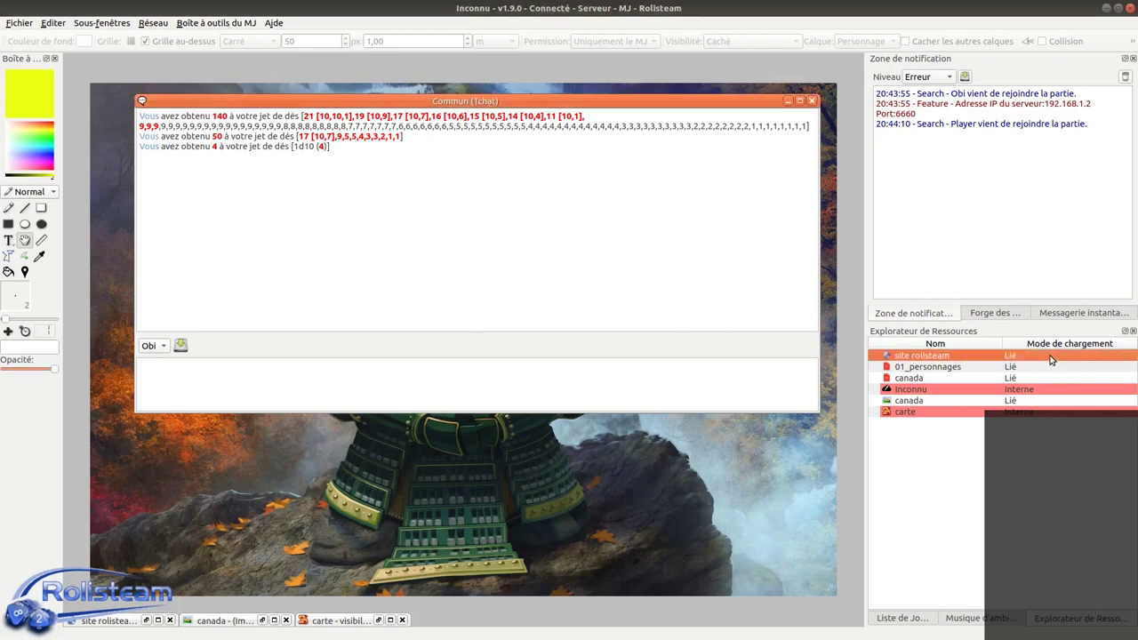
{"action": "left_click", "coordinate": [1046, 389]}
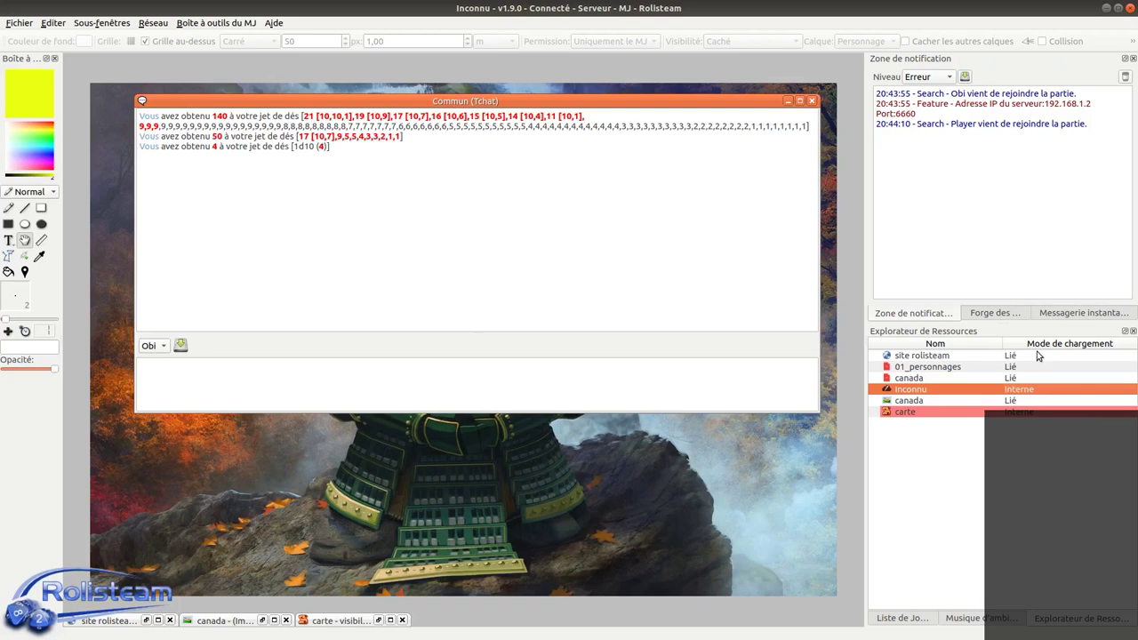
{"action": "left_click", "coordinate": [1048, 371]}
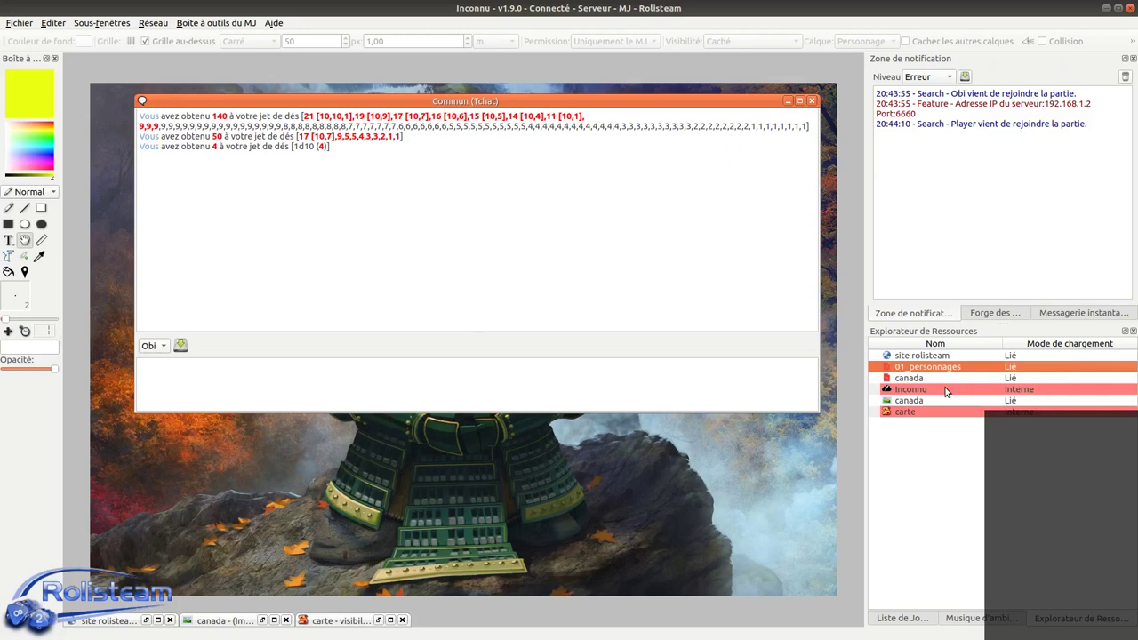
{"action": "left_click", "coordinate": [1002, 356]}
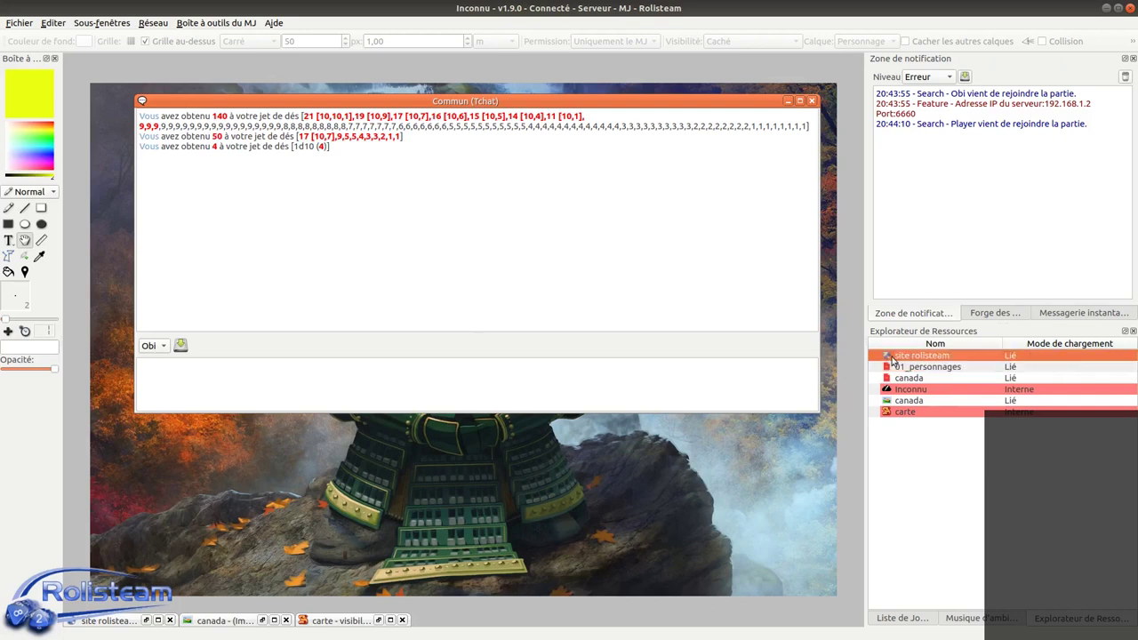
{"action": "left_click", "coordinate": [1031, 380]}
{"action": "left_click", "coordinate": [1034, 391]}
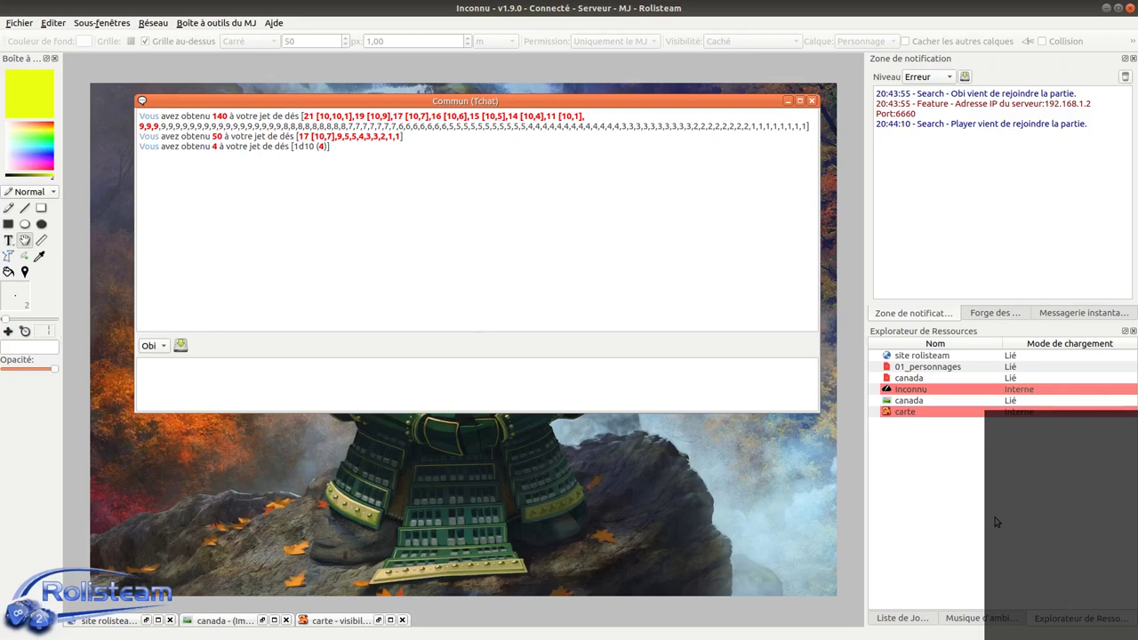
{"action": "left_click", "coordinate": [900, 388]}
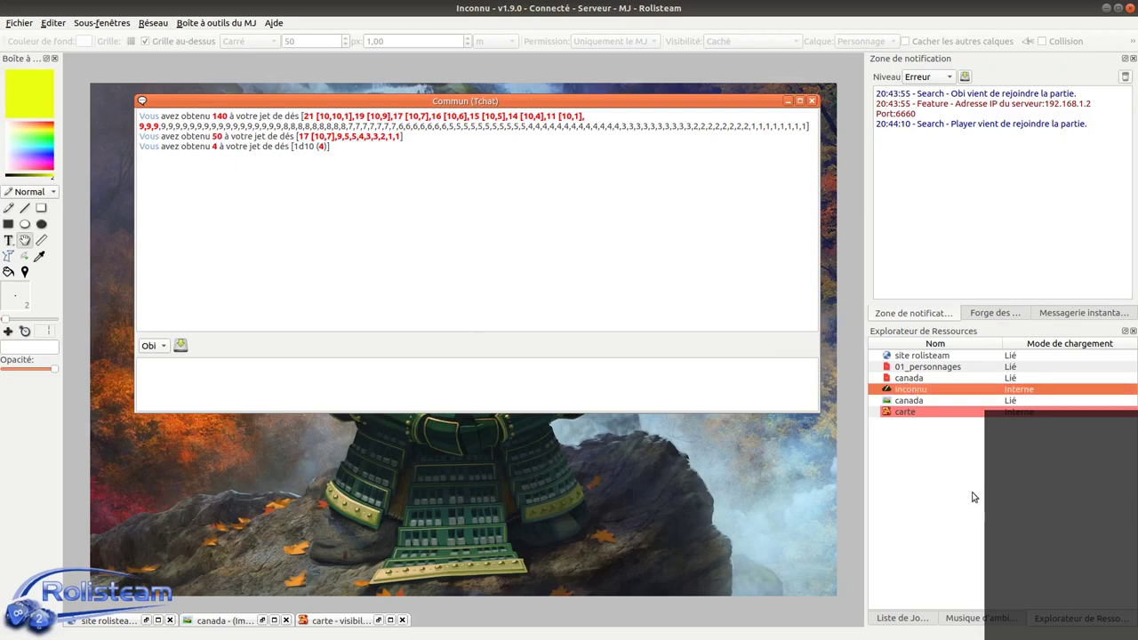
{"action": "left_click", "coordinate": [1021, 413]}
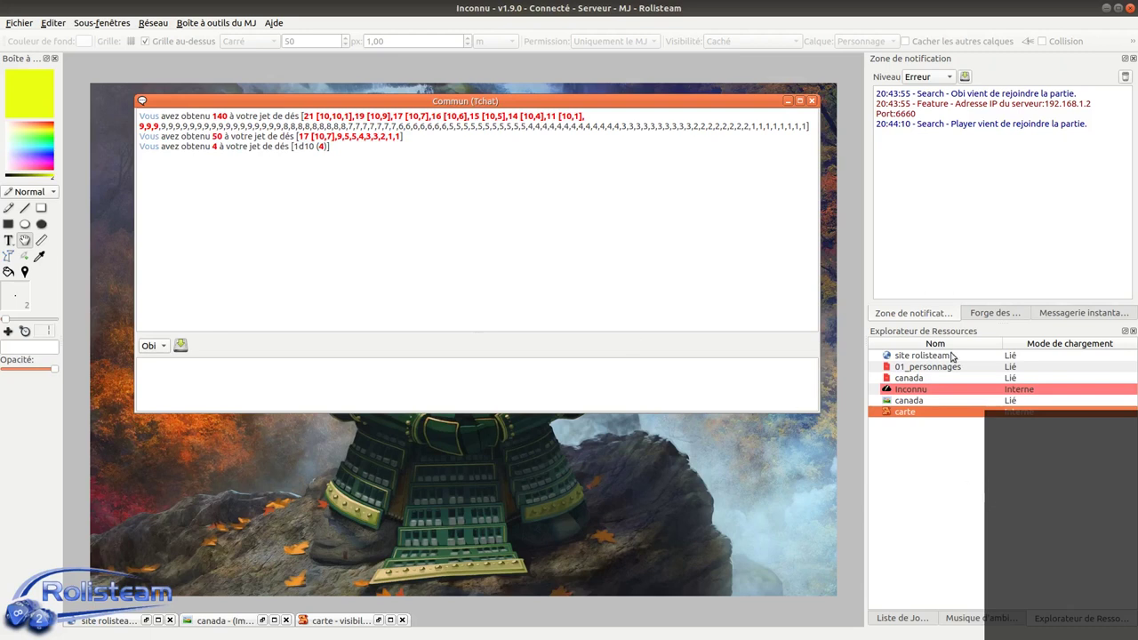
{"action": "left_click", "coordinate": [942, 391]}
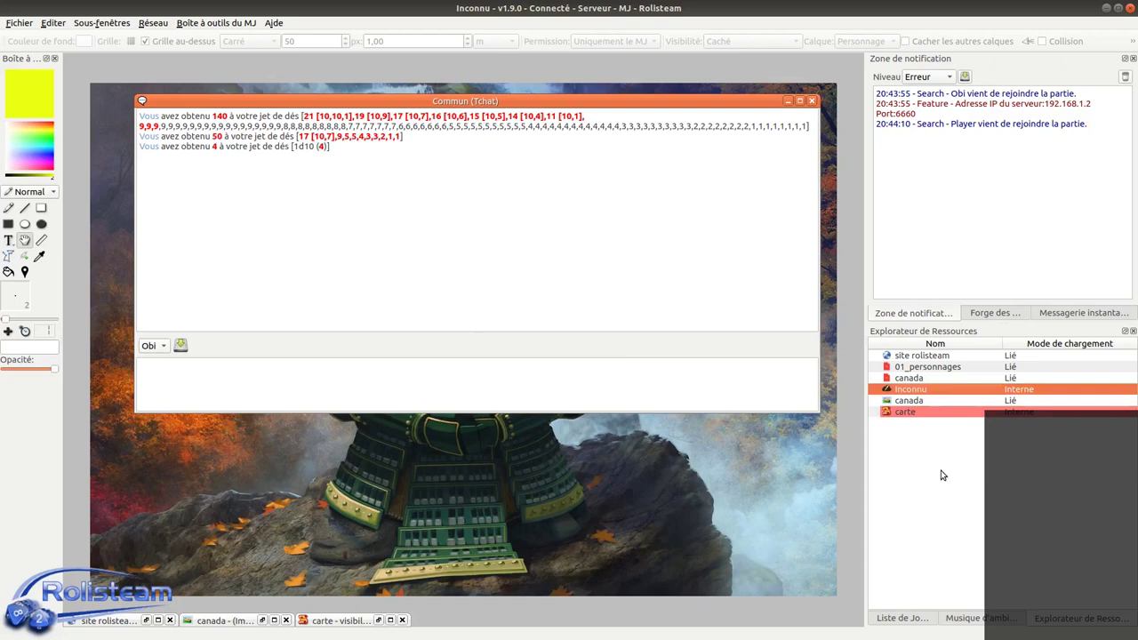
{"action": "left_click", "coordinate": [1022, 413]}
{"action": "left_click", "coordinate": [1024, 389]}
{"action": "left_click", "coordinate": [920, 413]}
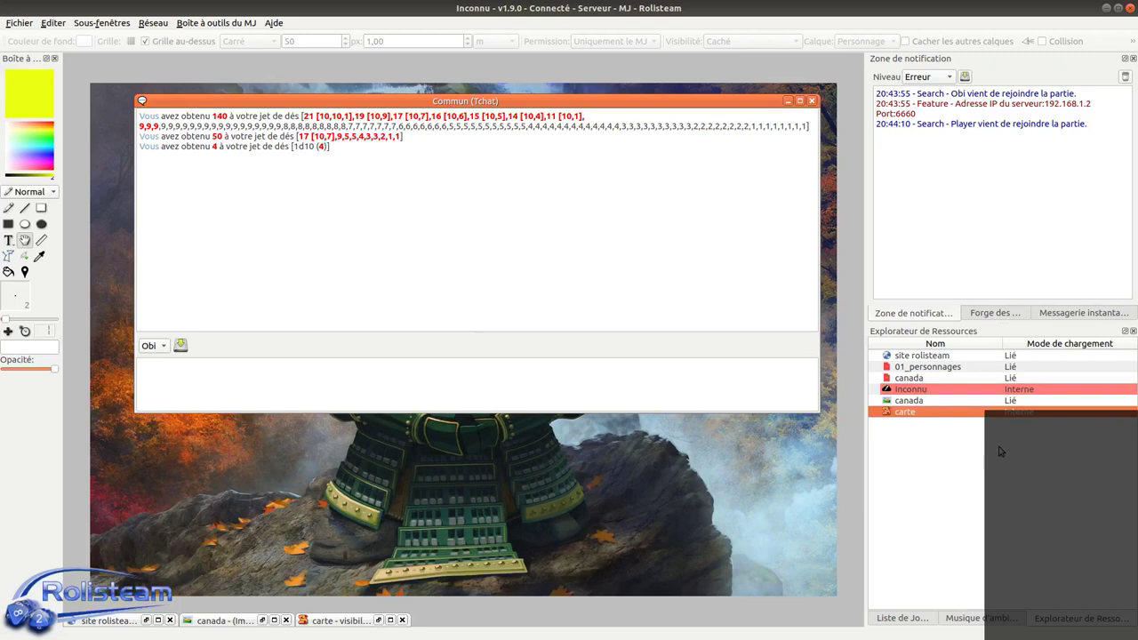
{"action": "left_click", "coordinate": [1051, 397]}
{"action": "left_click", "coordinate": [1034, 414]}
{"action": "left_click", "coordinate": [614, 253]}
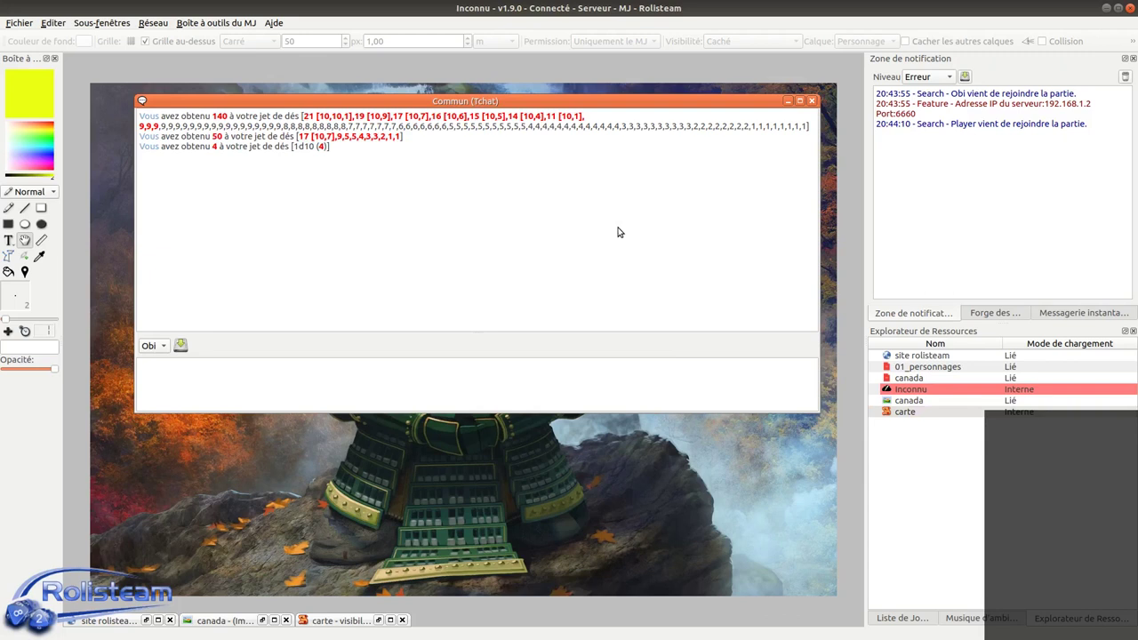
{"action": "left_click", "coordinate": [1051, 355]}
{"action": "left_click", "coordinate": [1041, 392]}
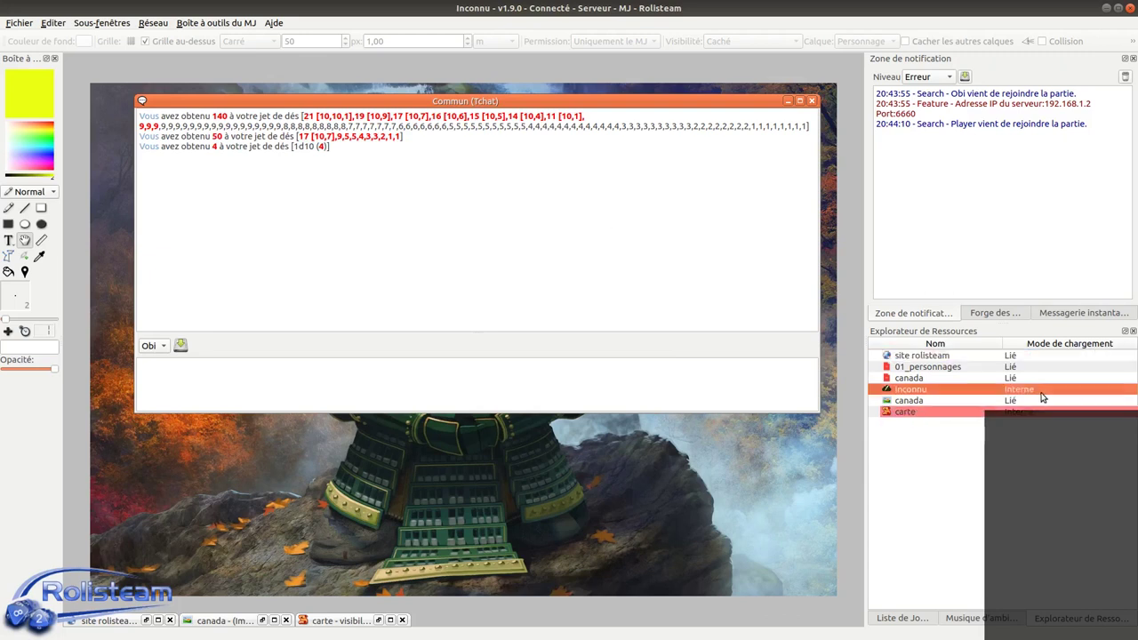
View the resource options for site rolisteam, including its loading-mode option, and dismiss them without a choice.
{"action": "right_click", "coordinate": [1033, 359]}
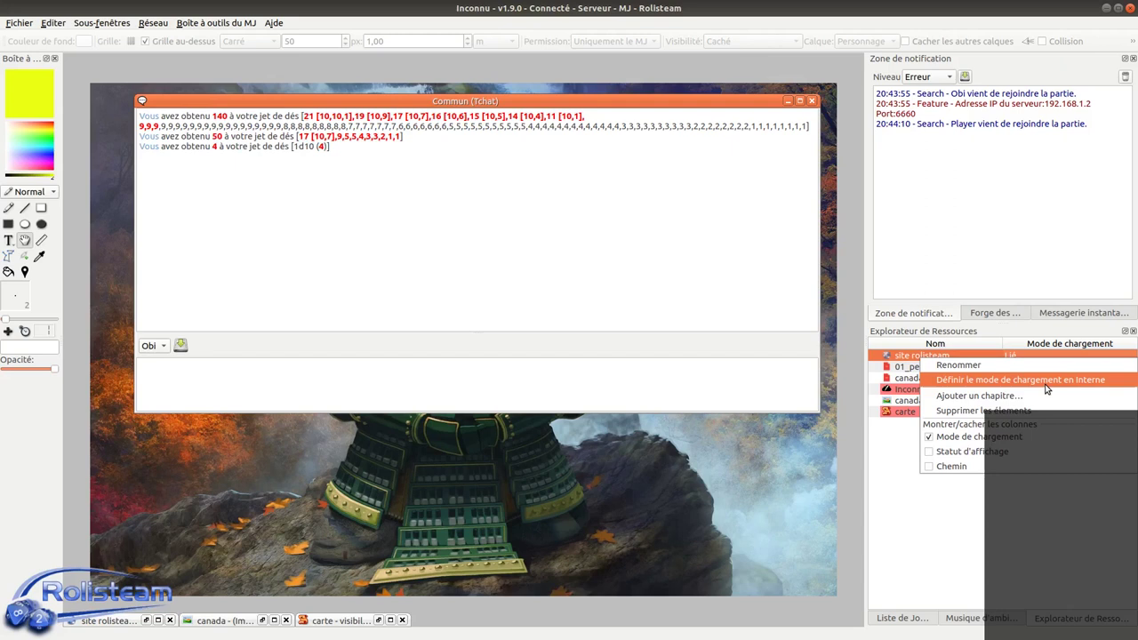
{"action": "left_click", "coordinate": [935, 529]}
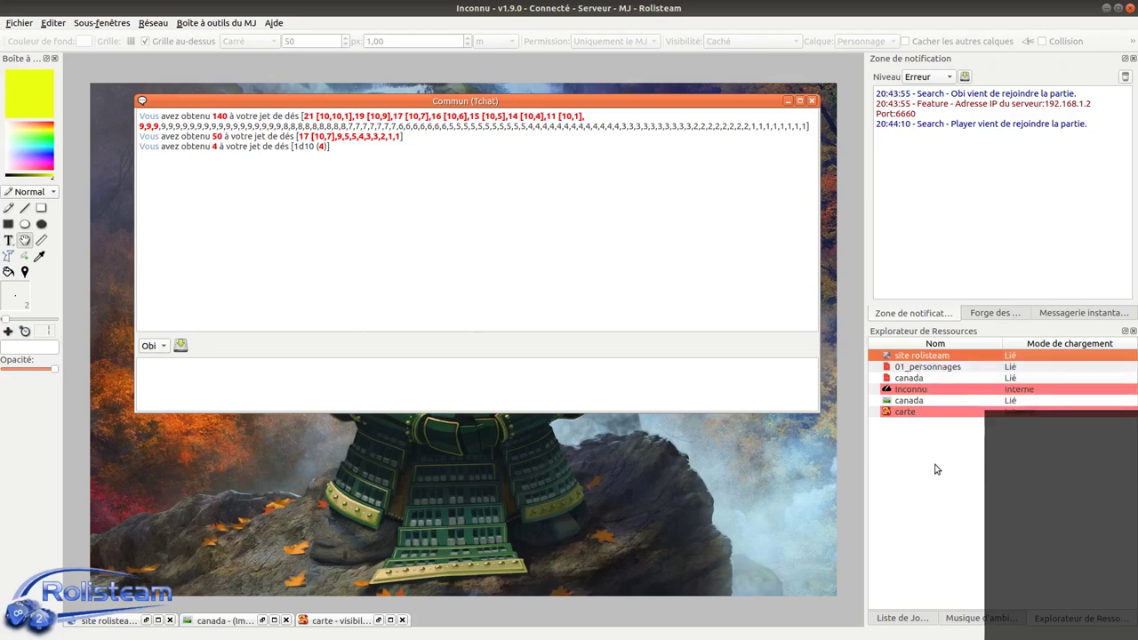
{"action": "left_click", "coordinate": [1028, 390]}
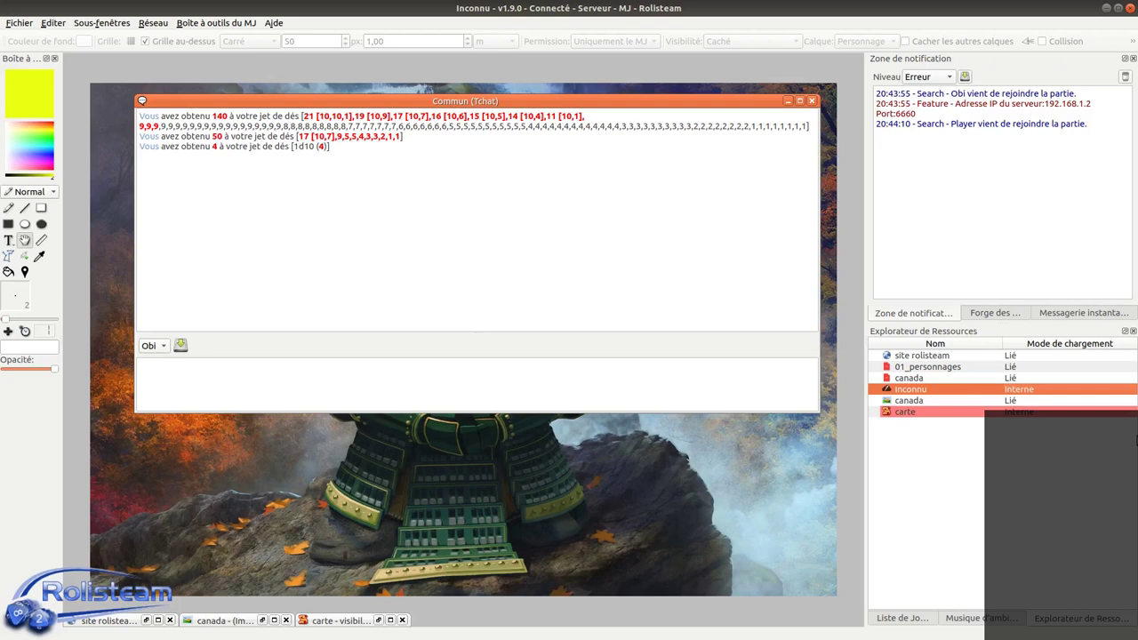
Switch the main window to full screen and reveal its hidden menu bar.
{"action": "left_click", "coordinate": [146, 27]}
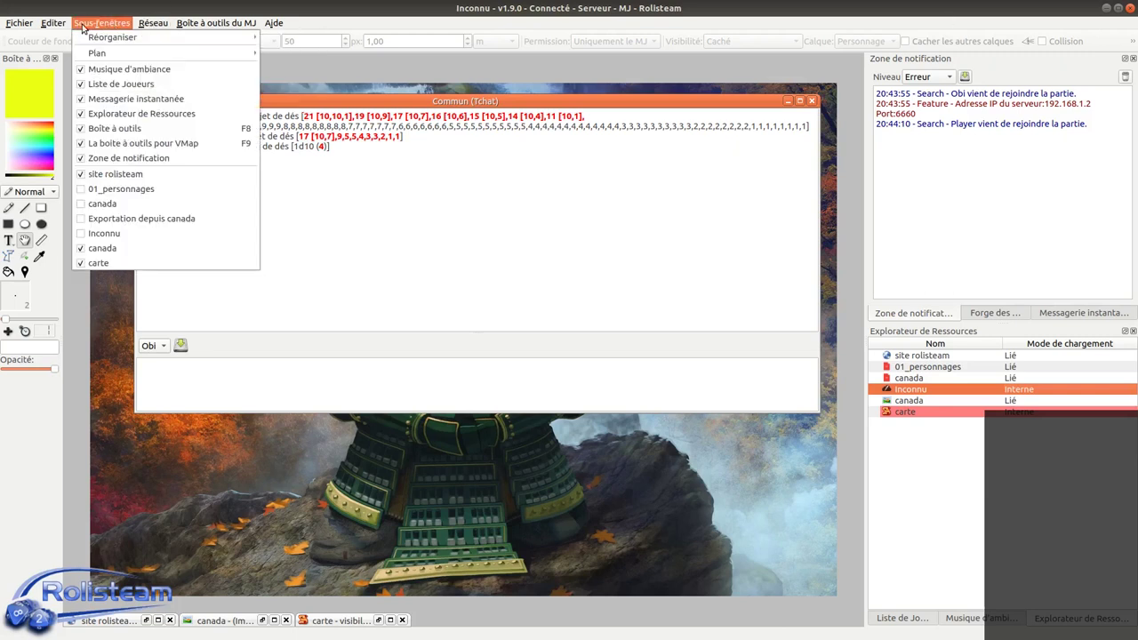
{"action": "left_click", "coordinate": [73, 82]}
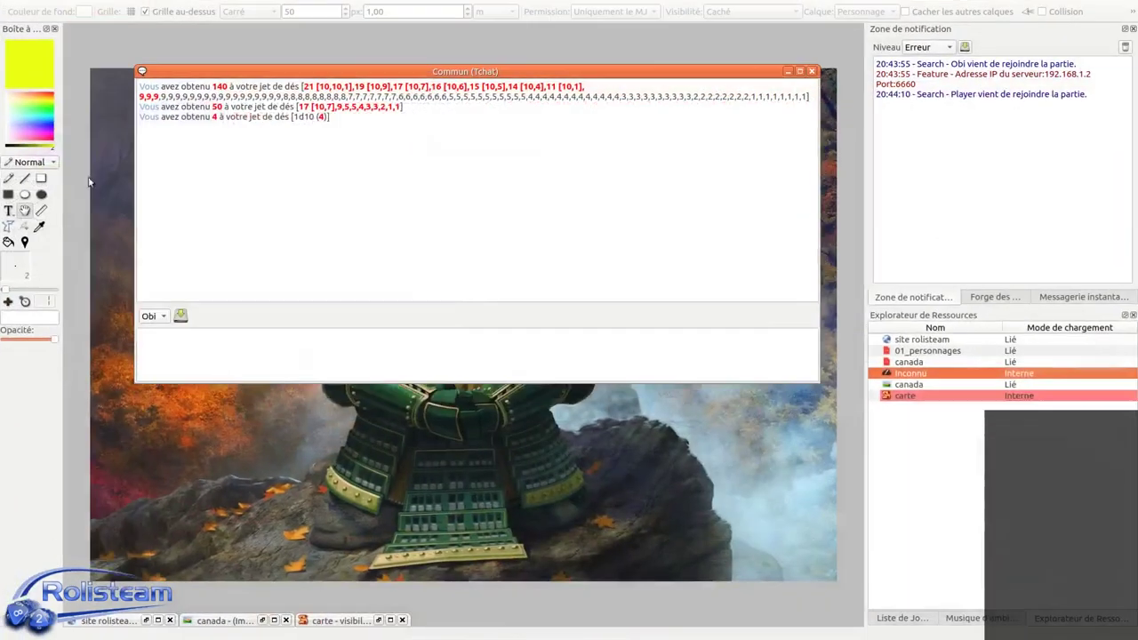
{"action": "mouse_move", "coordinate": [114, 5]}
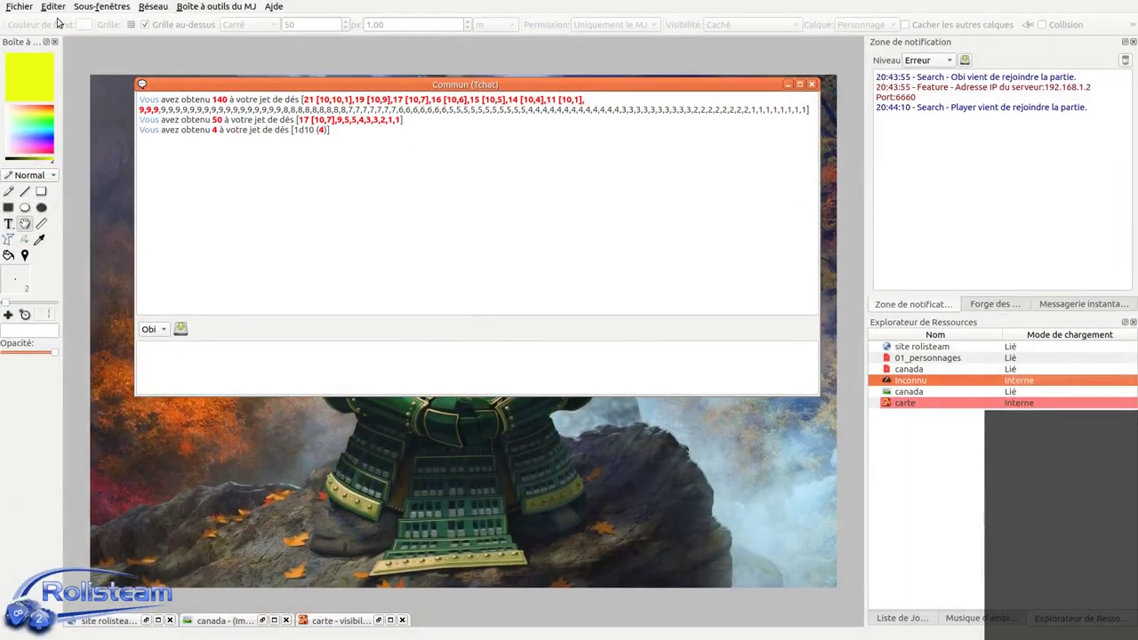
Clear all messages from the Commun chat window.
{"action": "left_click", "coordinate": [193, 357]}
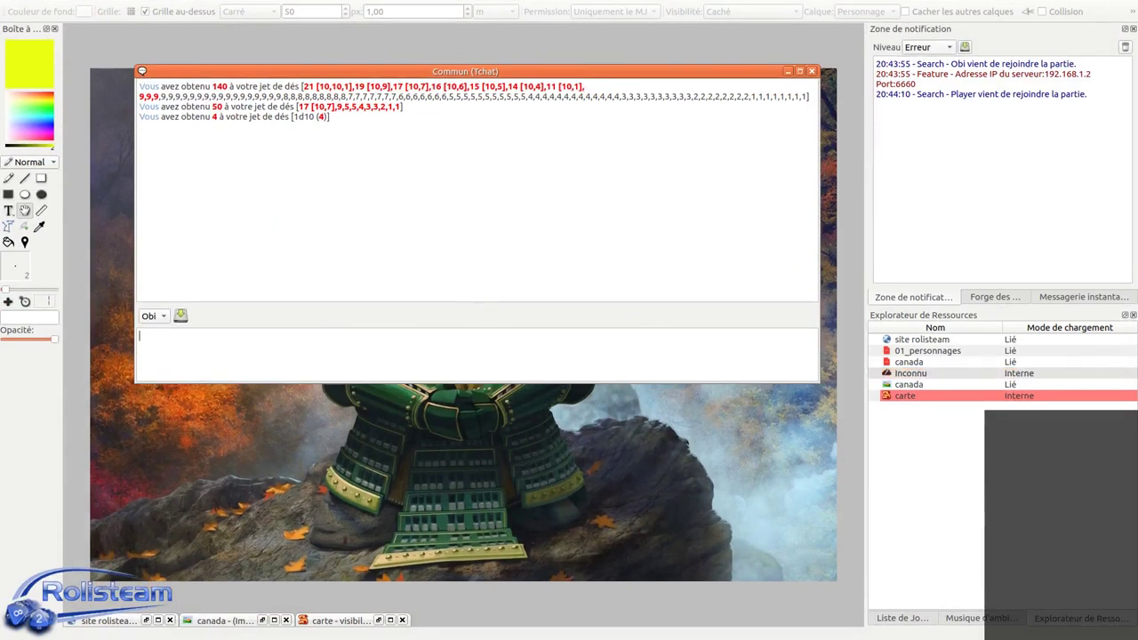
{"action": "right_click", "coordinate": [370, 207]}
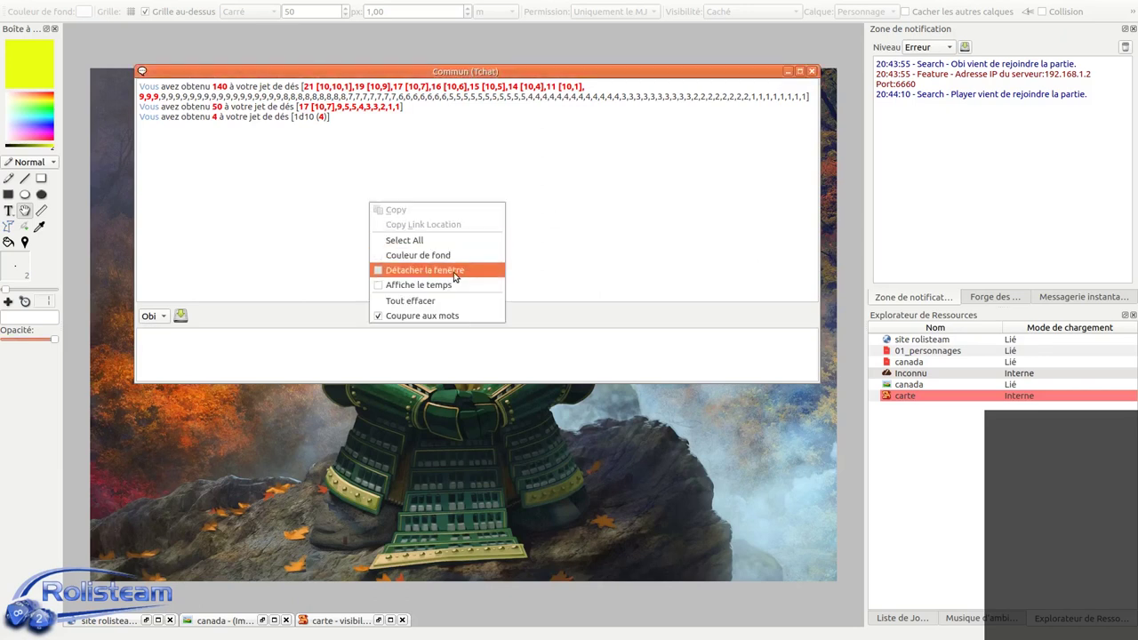
{"action": "left_click", "coordinate": [426, 300]}
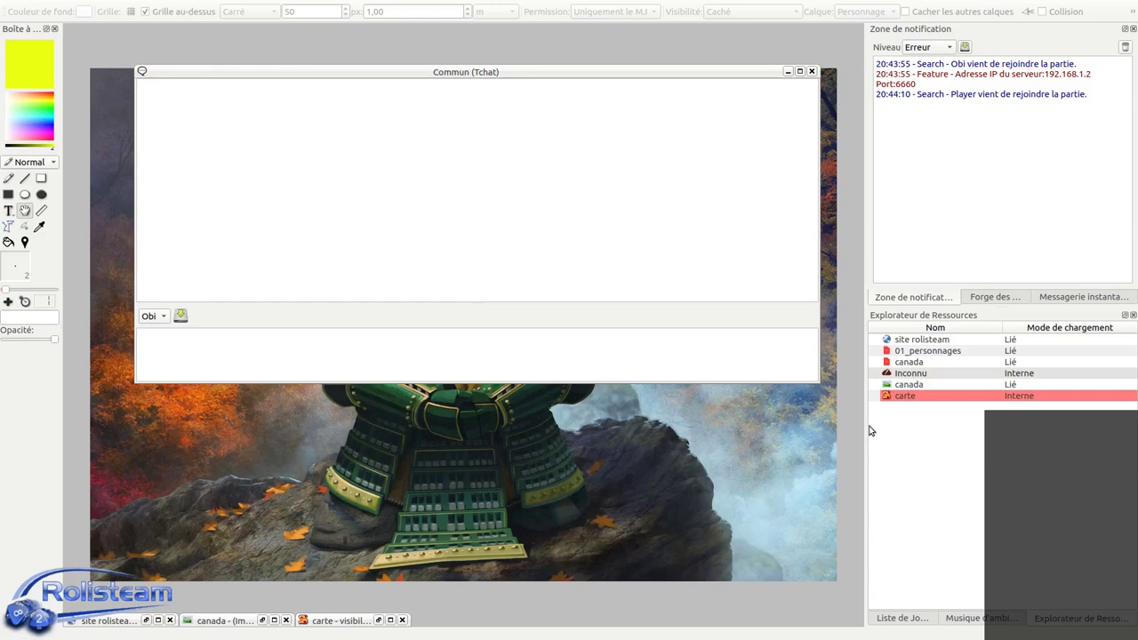
Restore the carte map window and place the canada image from the resource explorer on the map.
{"action": "left_click", "coordinate": [331, 622]}
{"action": "left_click", "coordinate": [331, 623]}
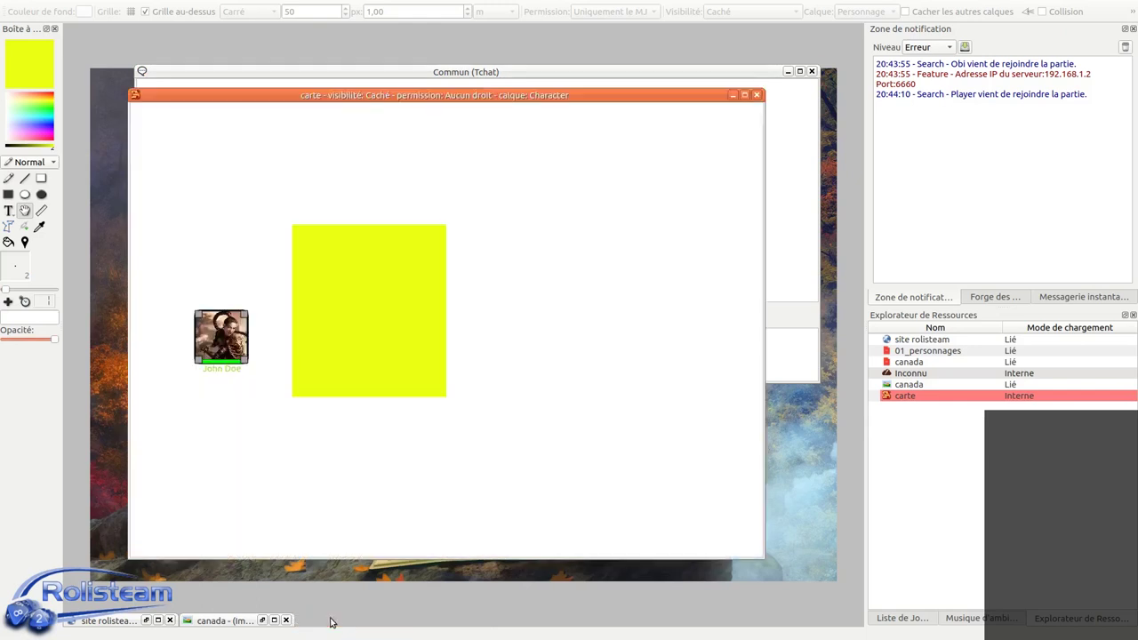
{"action": "left_click", "coordinate": [958, 384], "text": "shift"}
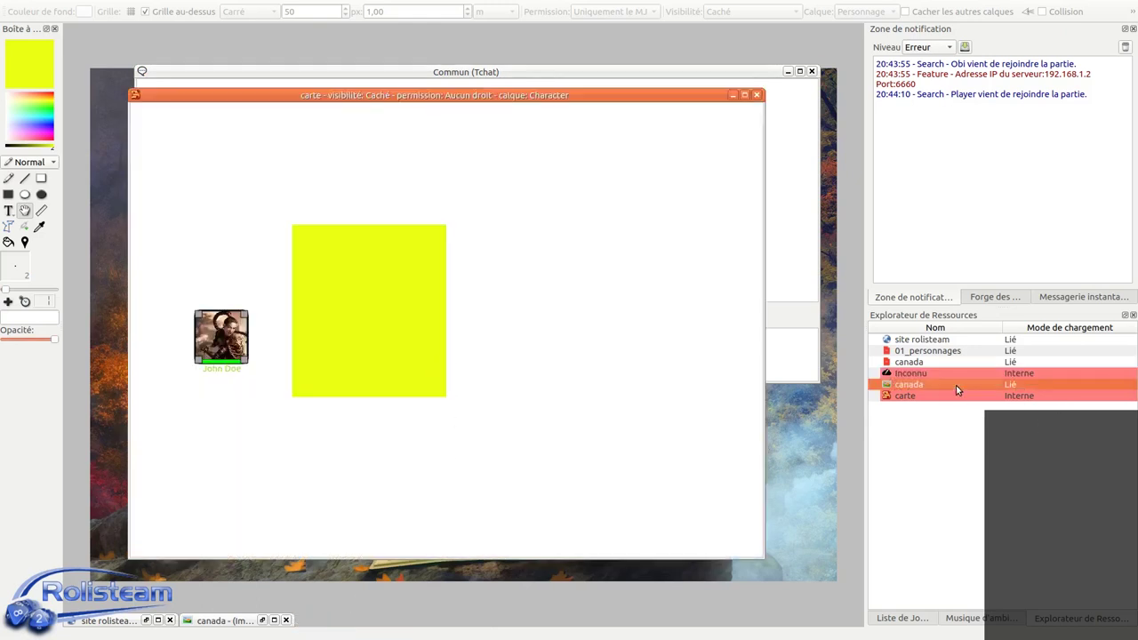
{"action": "left_click_drag", "start_coordinate": [943, 383], "coordinate": [570, 325]}
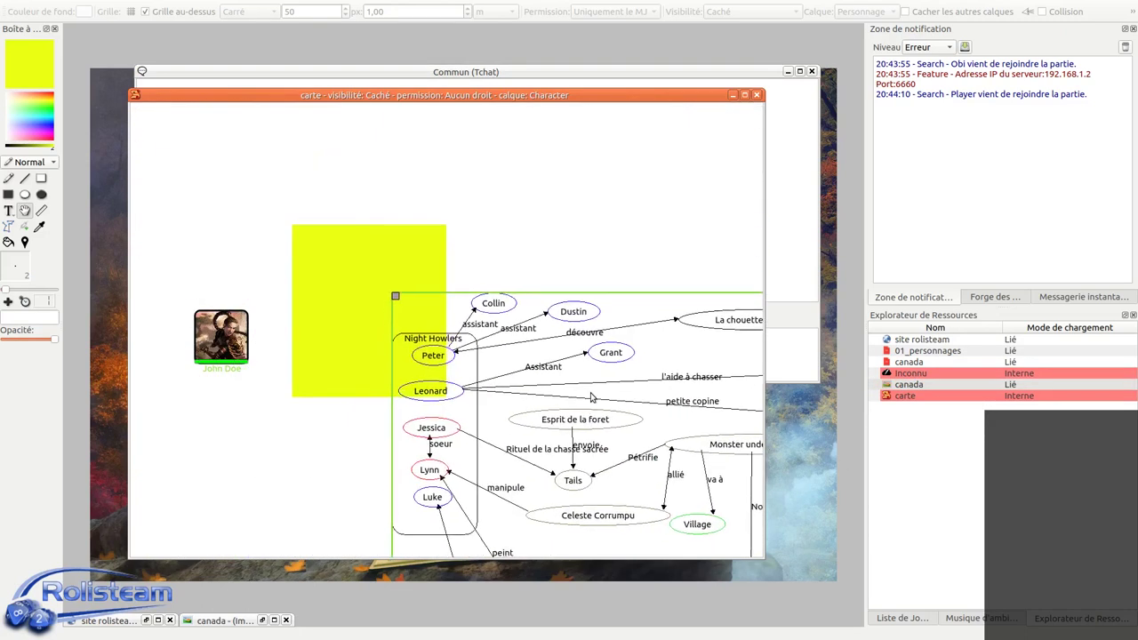
Scale down the canada image and reposition it on the map over the yellow rectangle, then deselect it.
{"action": "left_click_drag", "start_coordinate": [591, 398], "coordinate": [603, 300]}
{"action": "left_click_drag", "start_coordinate": [502, 196], "coordinate": [425, 161]}
{"action": "left_click", "coordinate": [382, 285]}
{"action": "left_click_drag", "start_coordinate": [555, 290], "coordinate": [441, 271]}
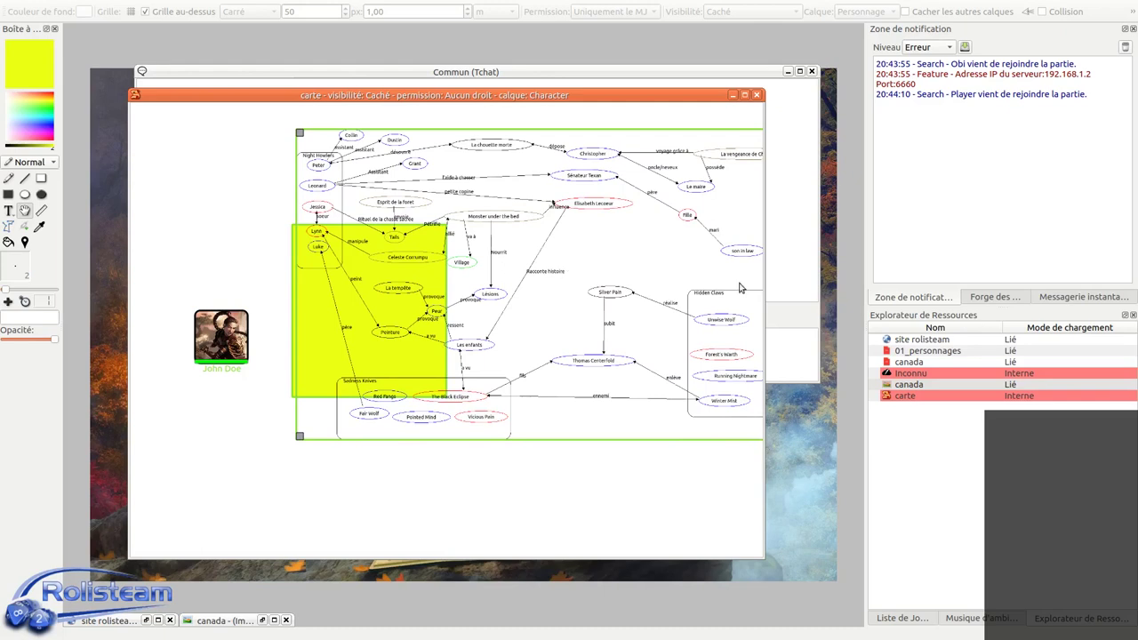
{"action": "left_click_drag", "start_coordinate": [919, 418], "coordinate": [969, 366]}
{"action": "left_click", "coordinate": [948, 384], "text": "ctrl"}
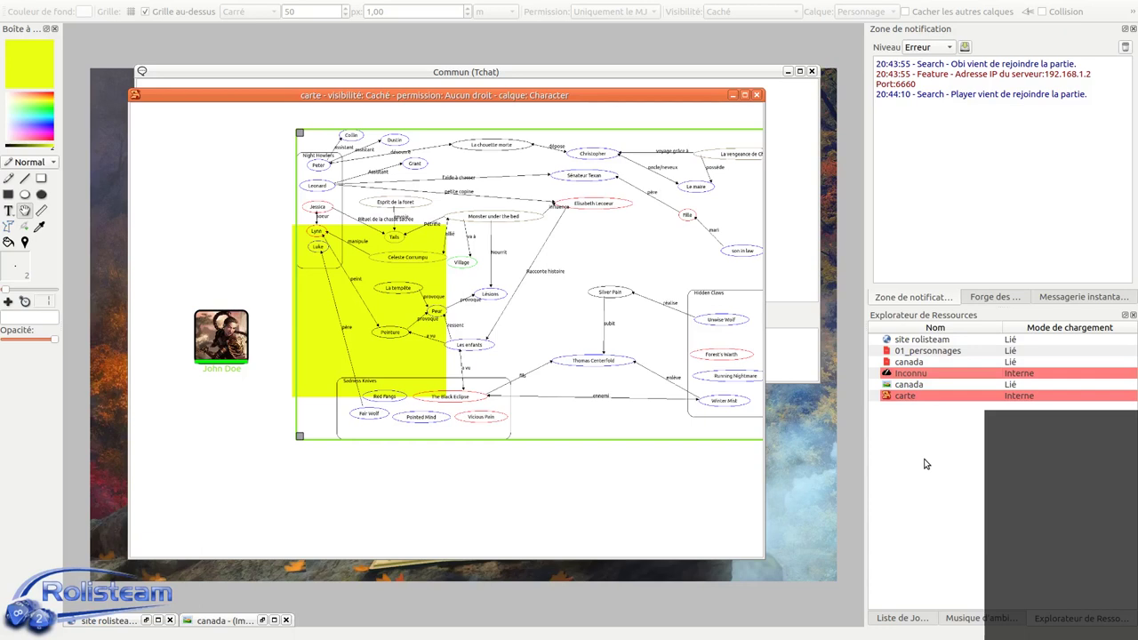
{"action": "left_click", "coordinate": [452, 419]}
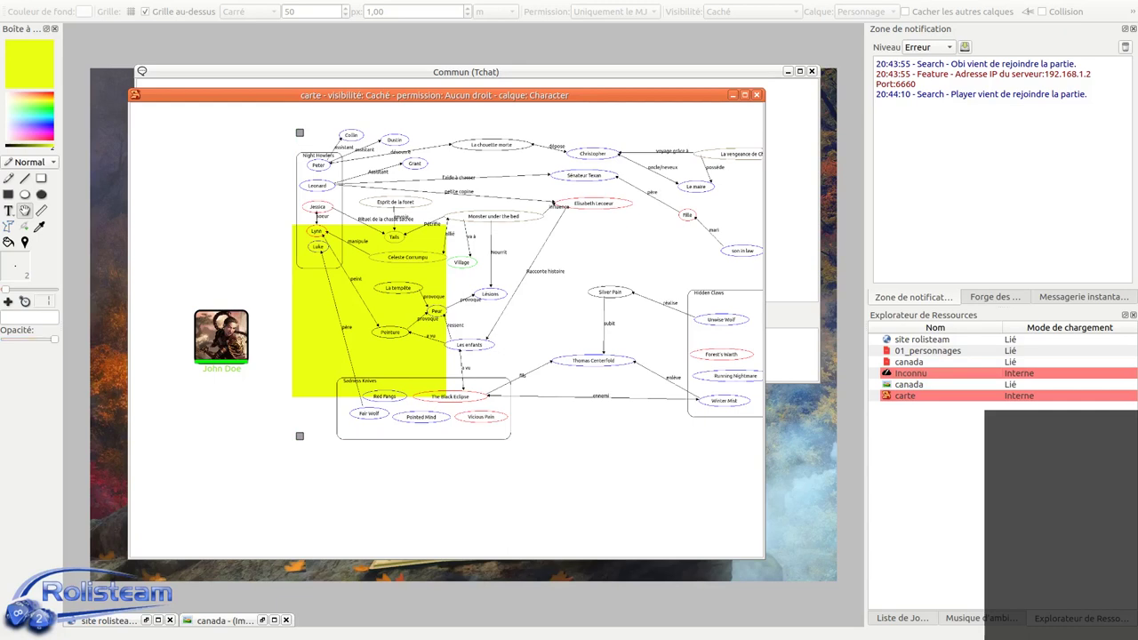
Load the TableTopAudio.com playlist into the first background music player and look through its tracks.
{"action": "left_click", "coordinate": [1007, 622]}
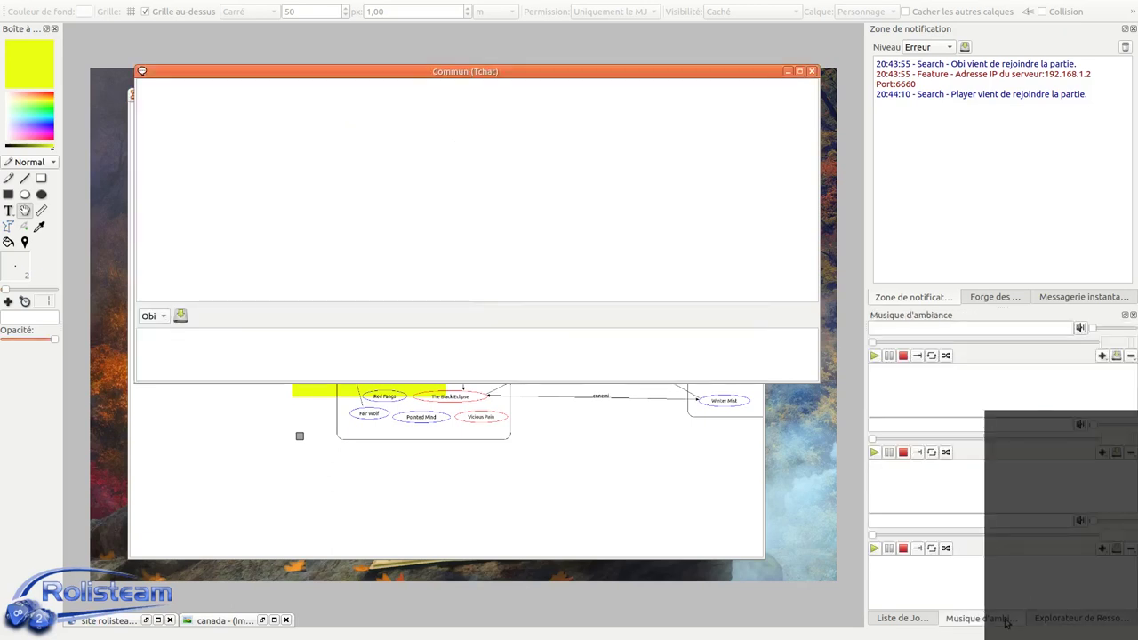
{"action": "left_click", "coordinate": [1101, 355]}
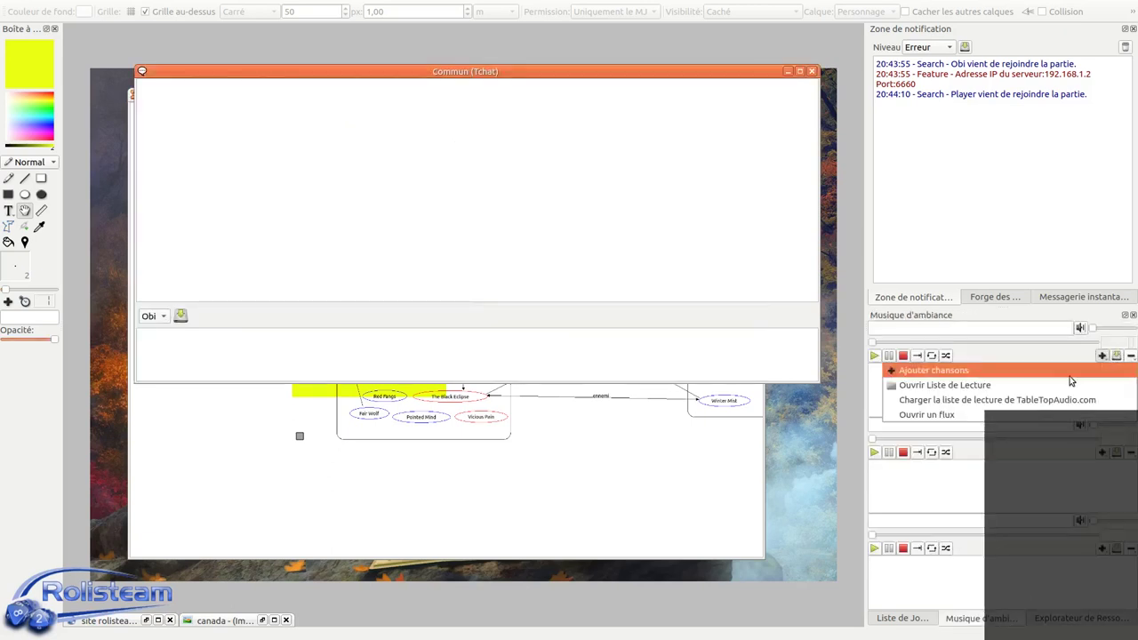
{"action": "left_click", "coordinate": [1029, 401]}
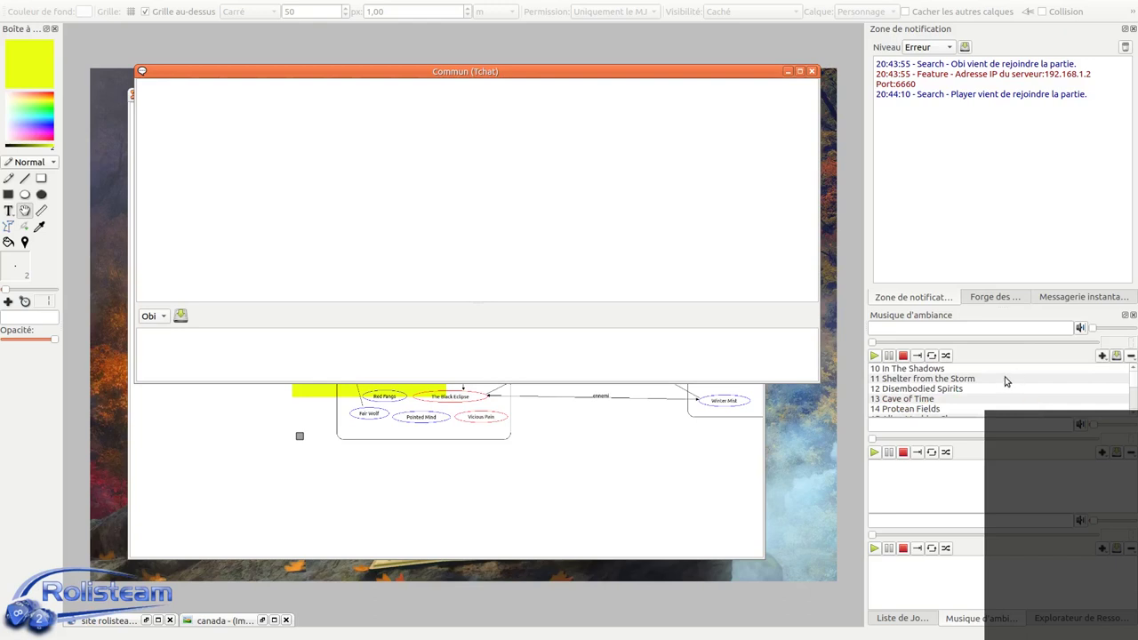
{"action": "left_click", "coordinate": [1004, 380]}
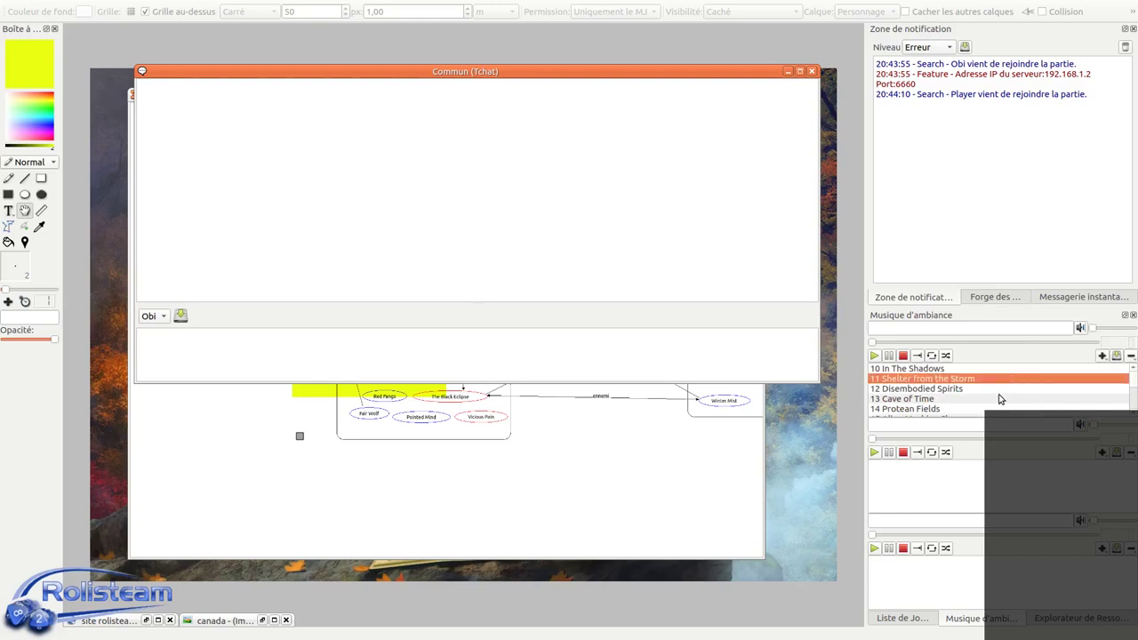
{"action": "left_click", "coordinate": [1002, 399]}
{"action": "scroll", "coordinate": [1031, 387], "scroll_direction": "down", "scroll_amount": 5}
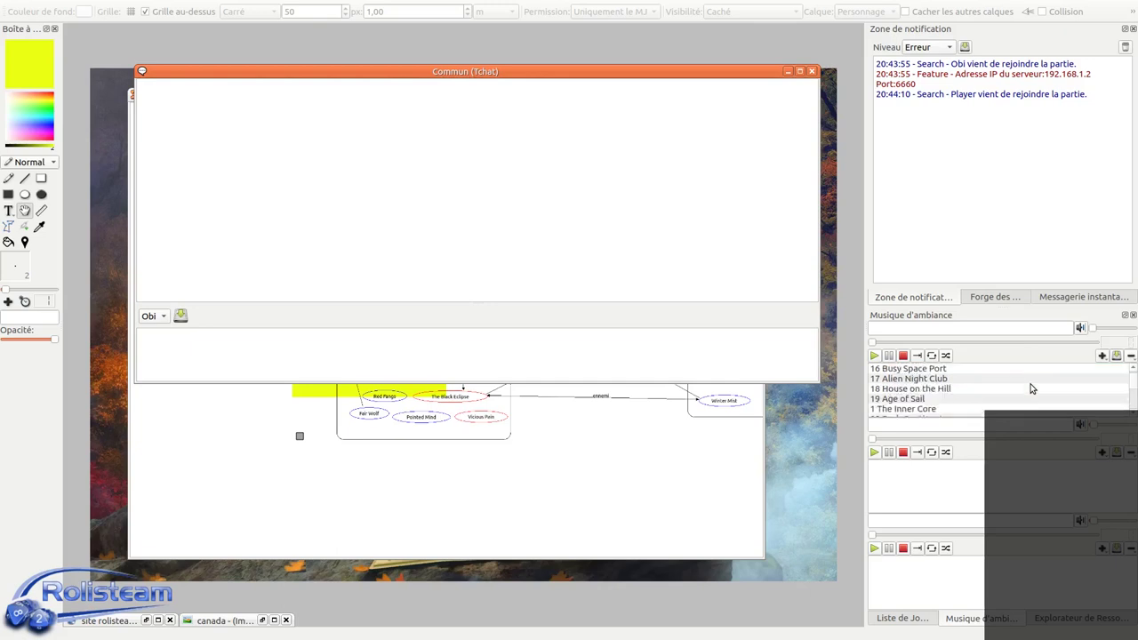
{"action": "scroll", "coordinate": [1033, 387], "scroll_direction": "up", "scroll_amount": 3}
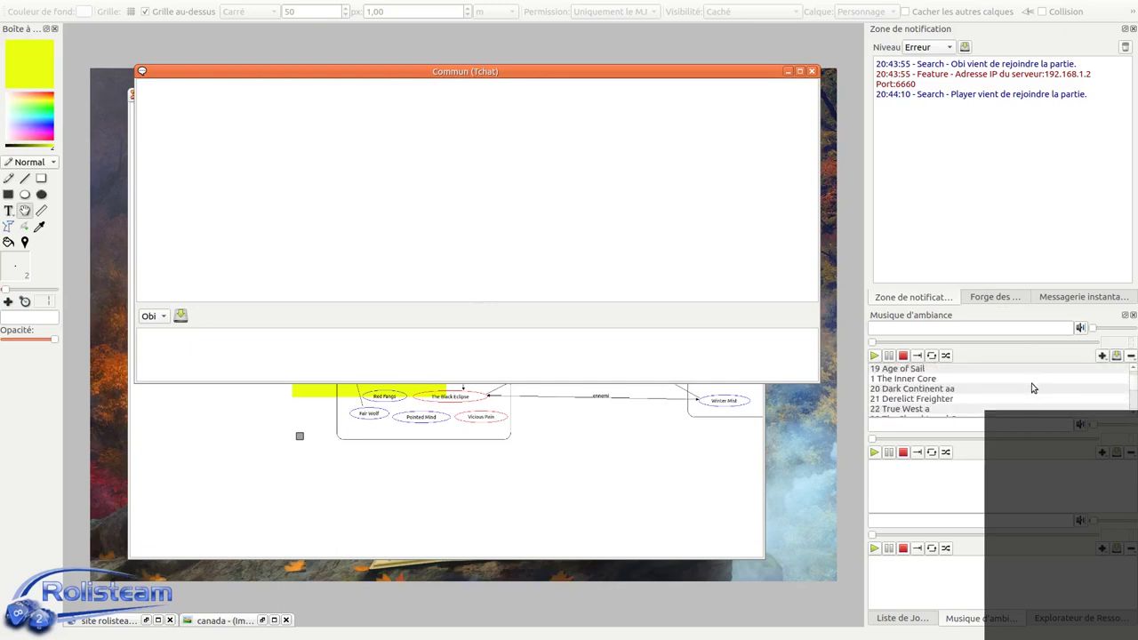
{"action": "scroll", "coordinate": [1024, 372], "scroll_direction": "up", "scroll_amount": 3}
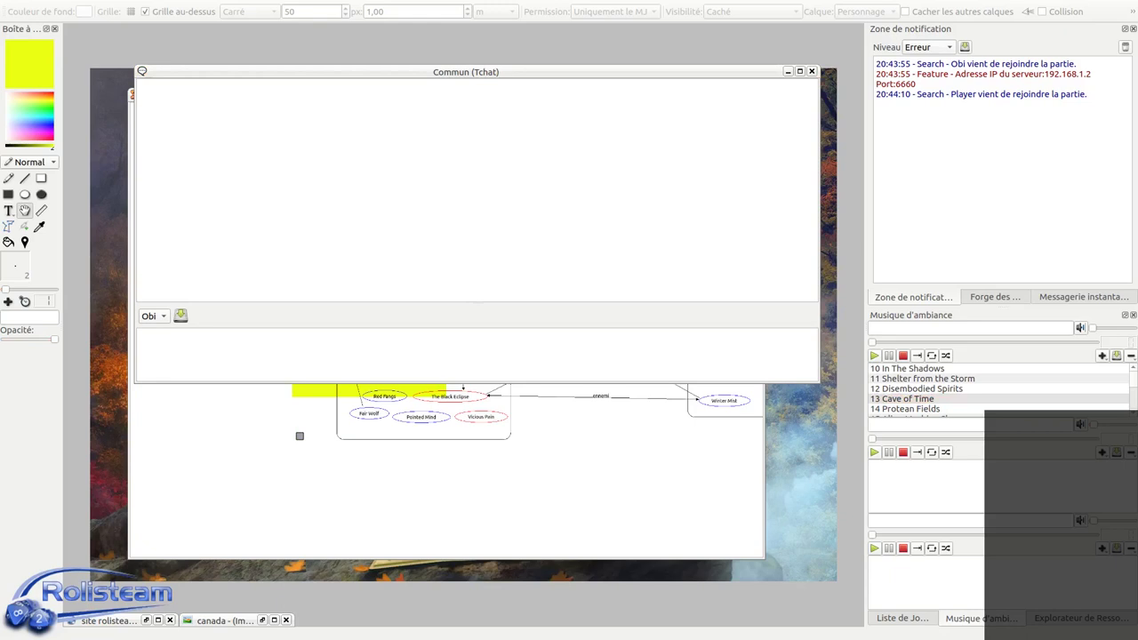
Close the background music players (Musique d'ambiance) and the NPC forge (Forge des PNJ).
{"action": "left_click", "coordinate": [995, 296]}
{"action": "left_click", "coordinate": [1132, 316]}
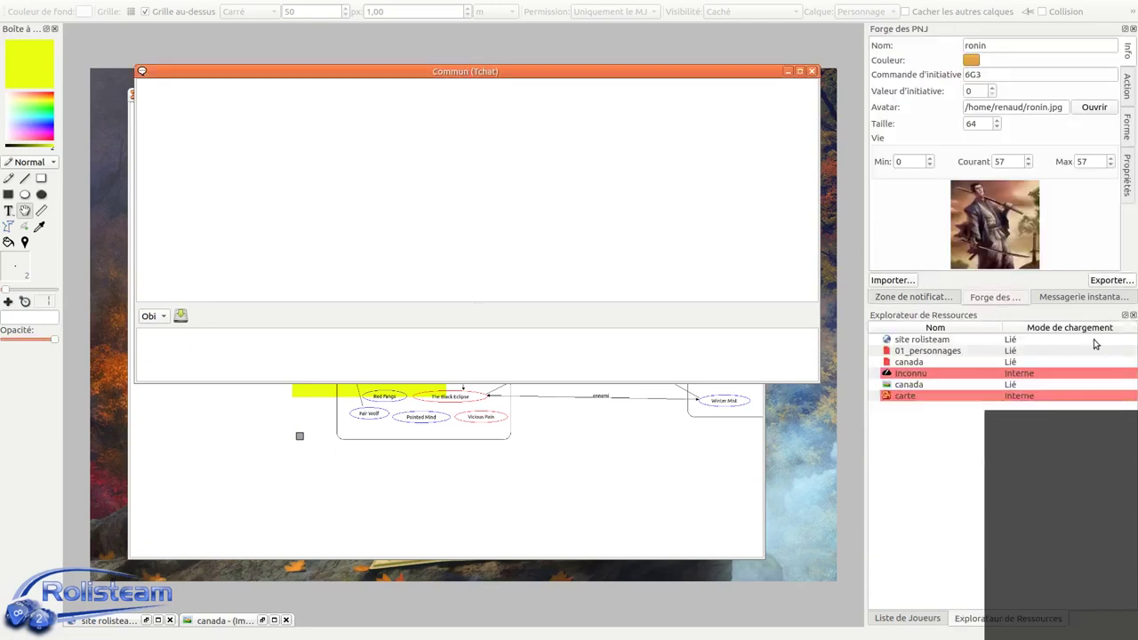
{"action": "left_click", "coordinate": [929, 615]}
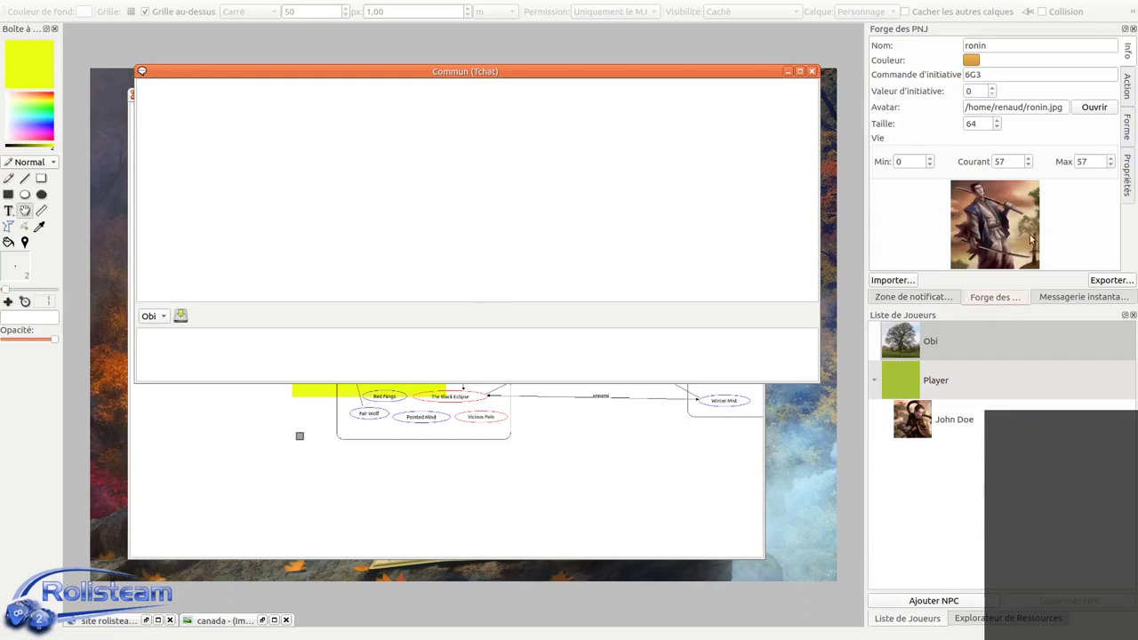
{"action": "left_click", "coordinate": [1132, 29]}
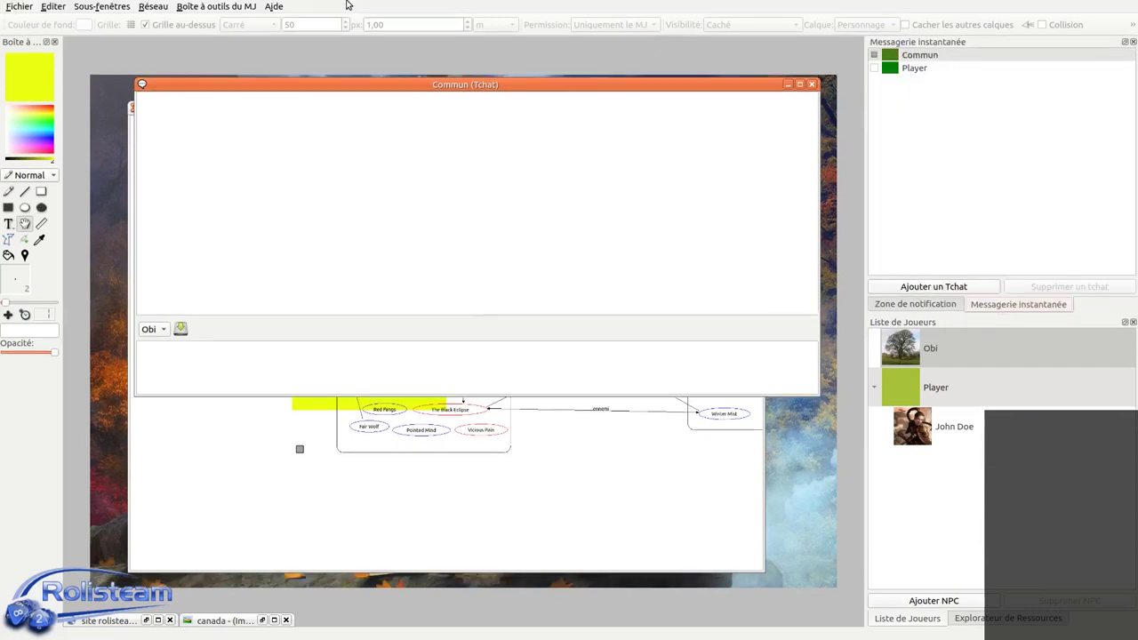
Show the unit converter (Convertisseur d'unité) and undock it as a floating window over the workspace.
{"action": "left_click", "coordinate": [209, 6]}
{"action": "left_click", "coordinate": [188, 33]}
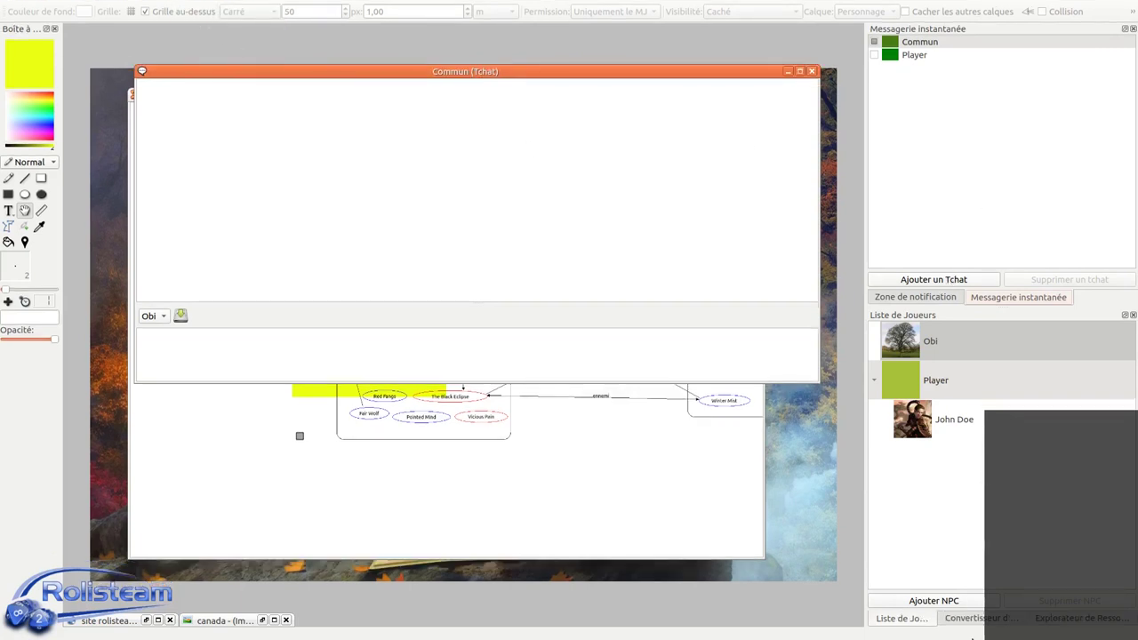
{"action": "left_click", "coordinate": [991, 622]}
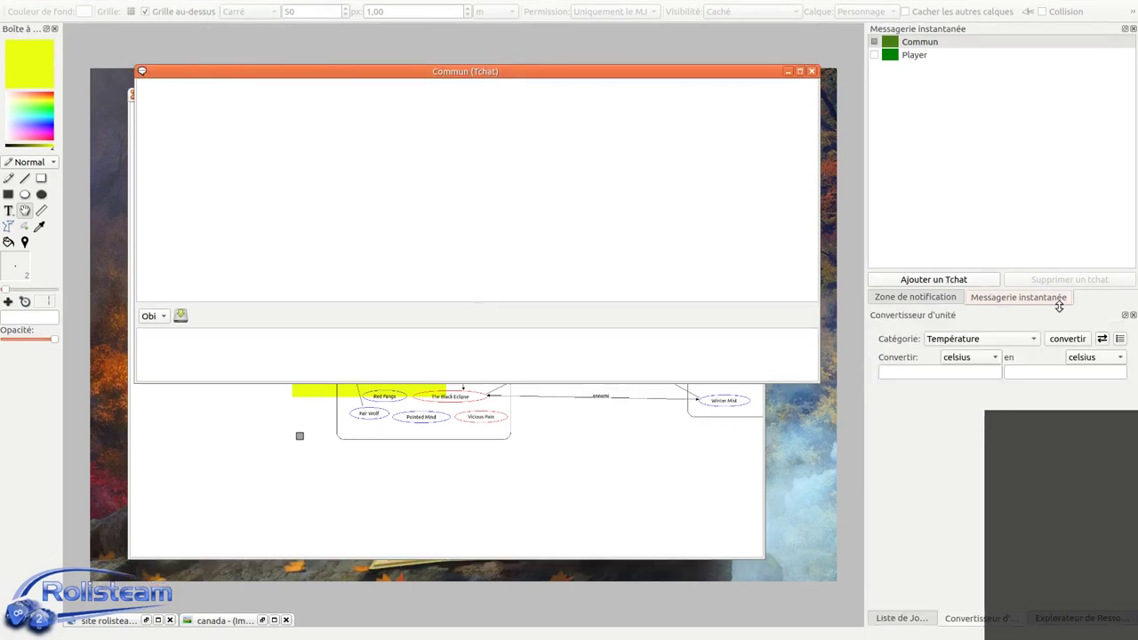
{"action": "left_click_drag", "start_coordinate": [1012, 318], "coordinate": [502, 234]}
Minimize the Commun chat and carte windows and move the floating unit converter slightly higher.
{"action": "left_click", "coordinate": [788, 71]}
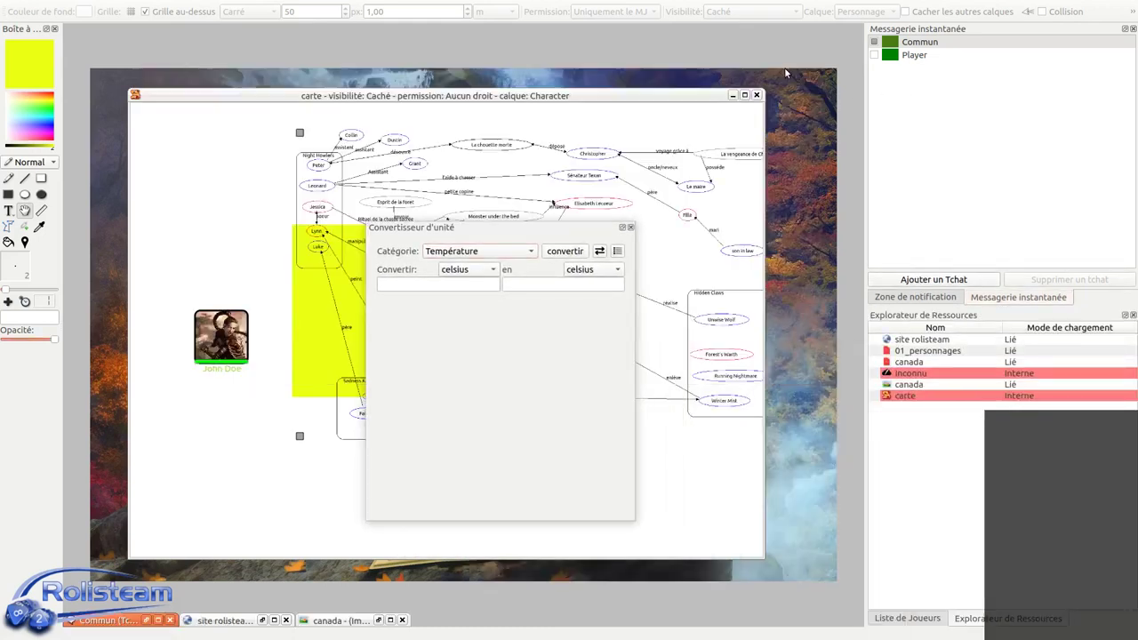
{"action": "left_click", "coordinate": [743, 95]}
{"action": "left_click_drag", "start_coordinate": [451, 231], "coordinate": [436, 157]}
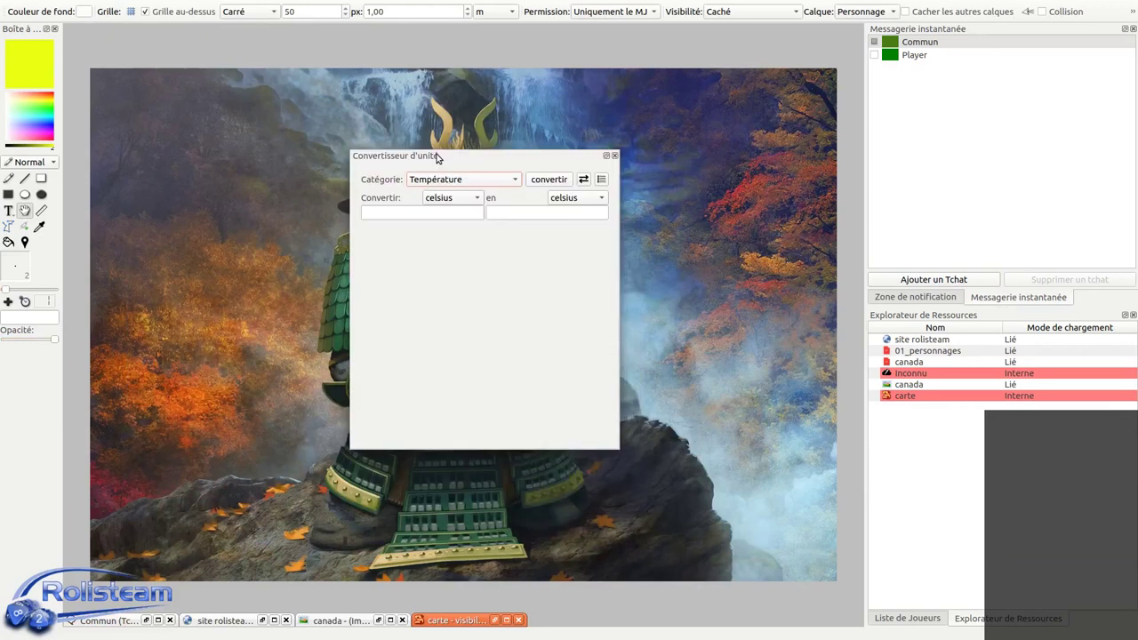
Examine the unit converter's conversion tables for the Température and Monnaie categories and return to the conversion form.
{"action": "left_click", "coordinate": [601, 181]}
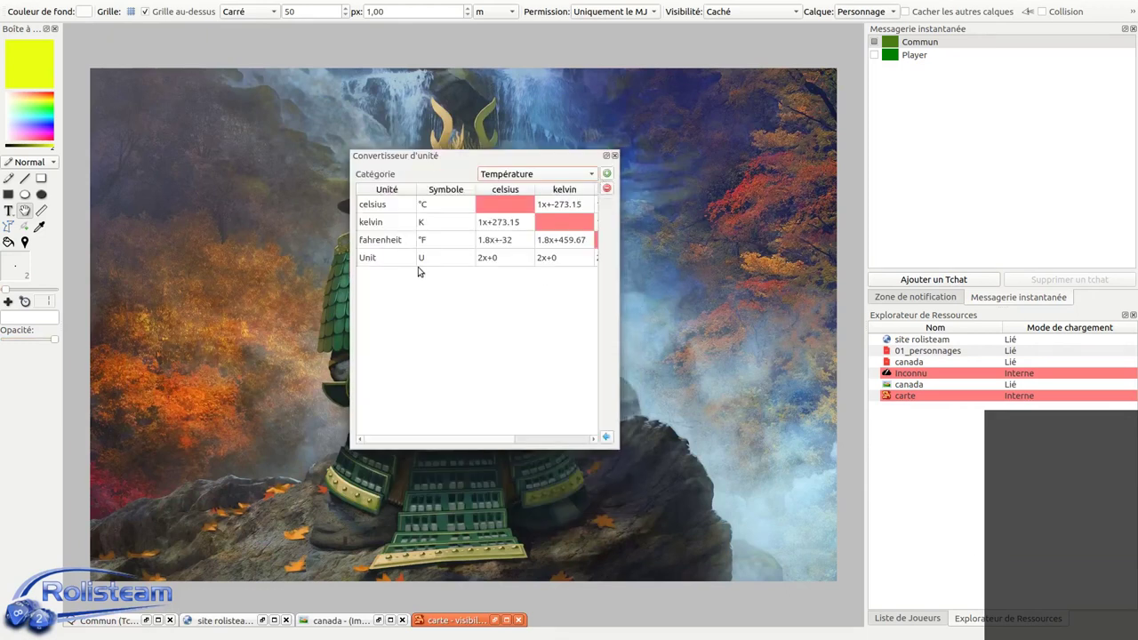
{"action": "left_click", "coordinate": [499, 174]}
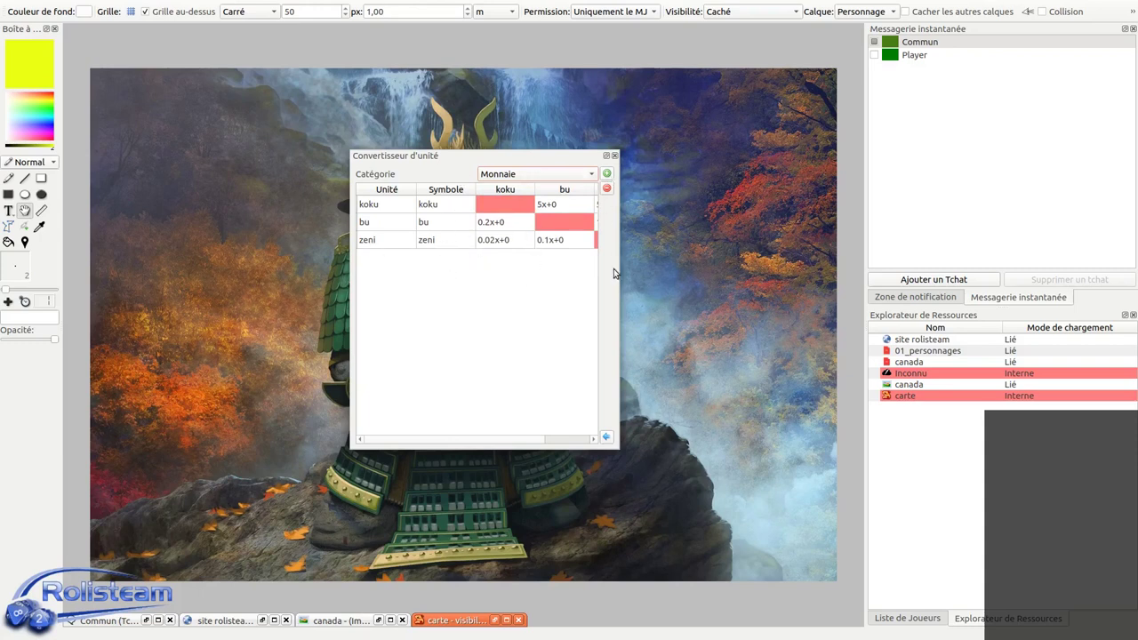
{"action": "left_click_drag", "start_coordinate": [490, 442], "coordinate": [377, 435]}
{"action": "left_click_drag", "start_coordinate": [379, 238], "coordinate": [389, 209]}
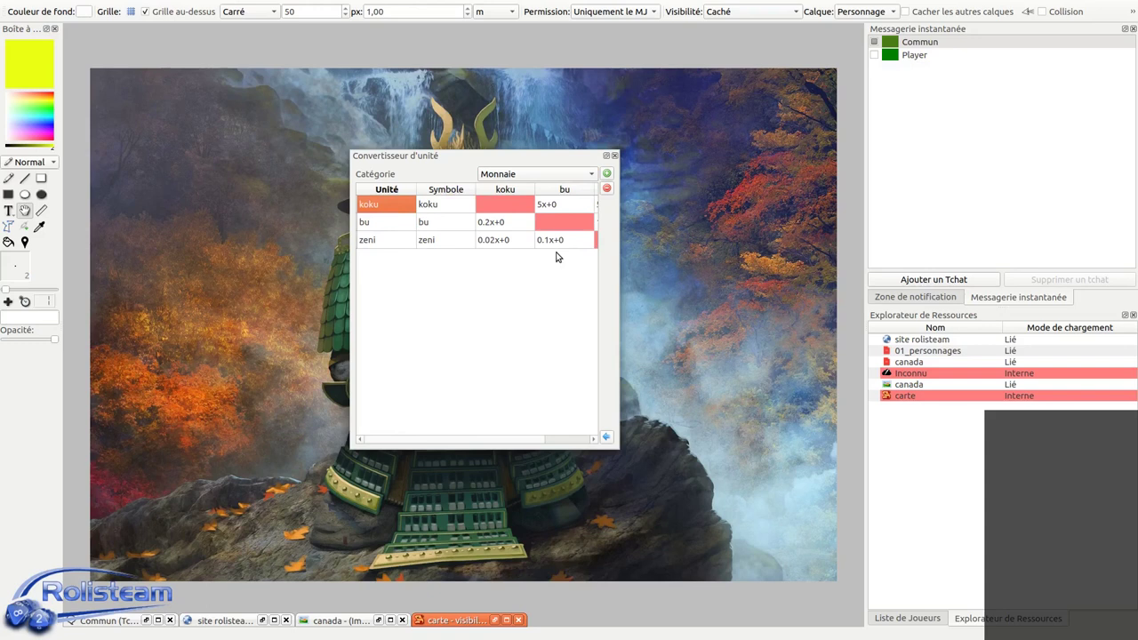
{"action": "left_click", "coordinate": [593, 440]}
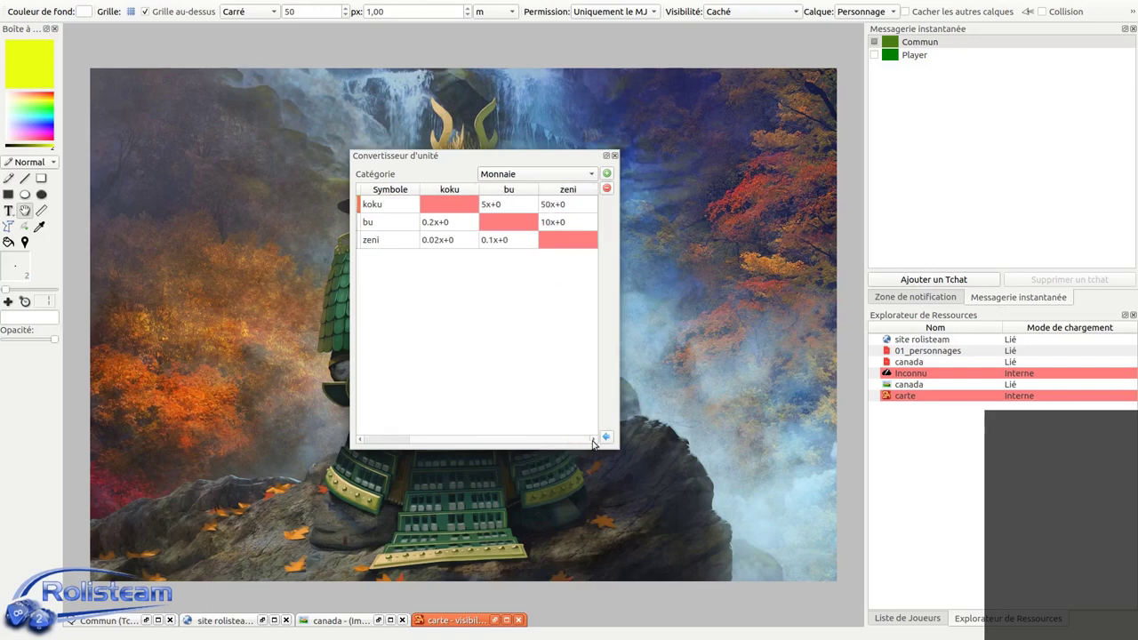
{"action": "left_click", "coordinate": [607, 438]}
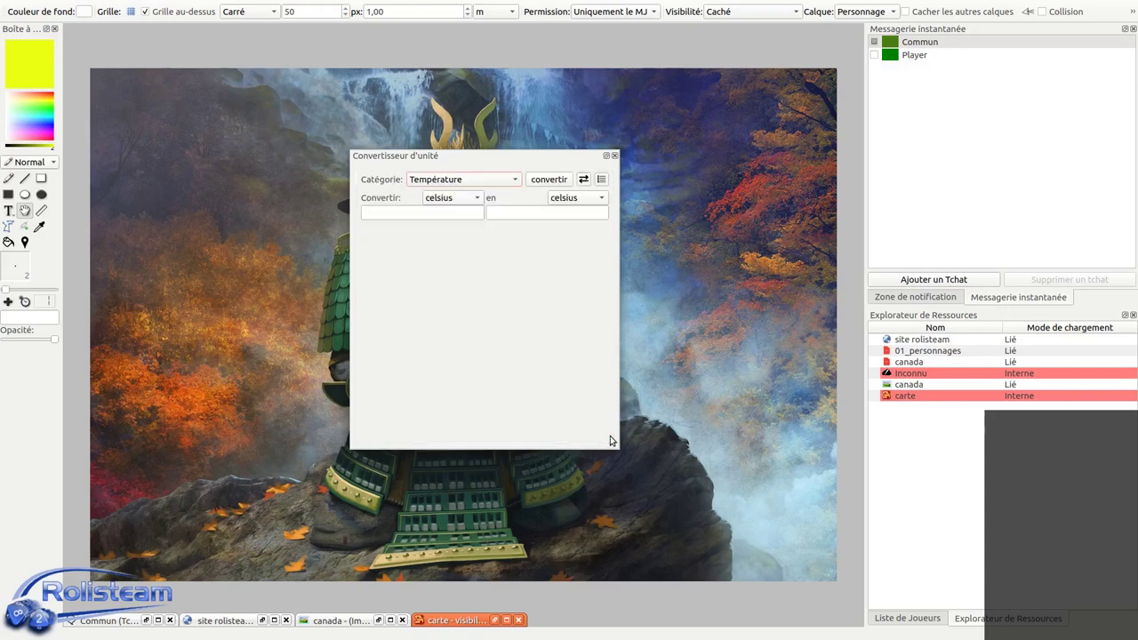
Set the converter's category to Distance and its source unit to millitimeter.
{"action": "left_click", "coordinate": [482, 185]}
{"action": "left_click", "coordinate": [478, 192]}
{"action": "left_click", "coordinate": [471, 197]}
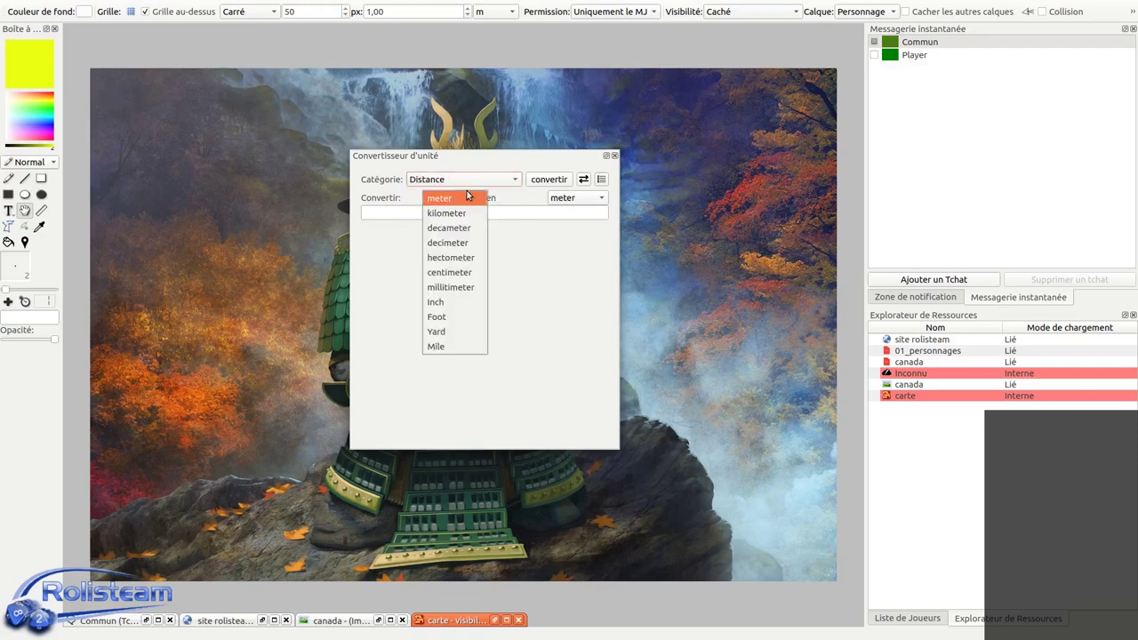
{"action": "left_click", "coordinate": [475, 289]}
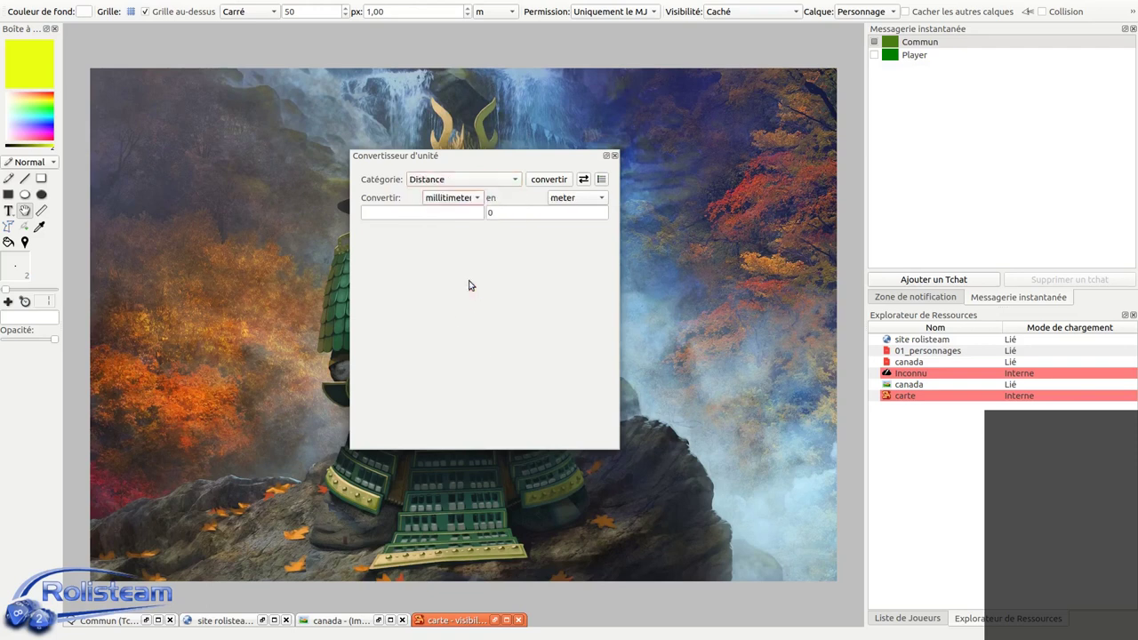
Convert a value of 10 into hectometer and close the unit converter.
{"action": "left_click", "coordinate": [573, 198]}
{"action": "left_click", "coordinate": [588, 289]}
{"action": "left_click", "coordinate": [411, 215]}
{"action": "left_click", "coordinate": [575, 199]}
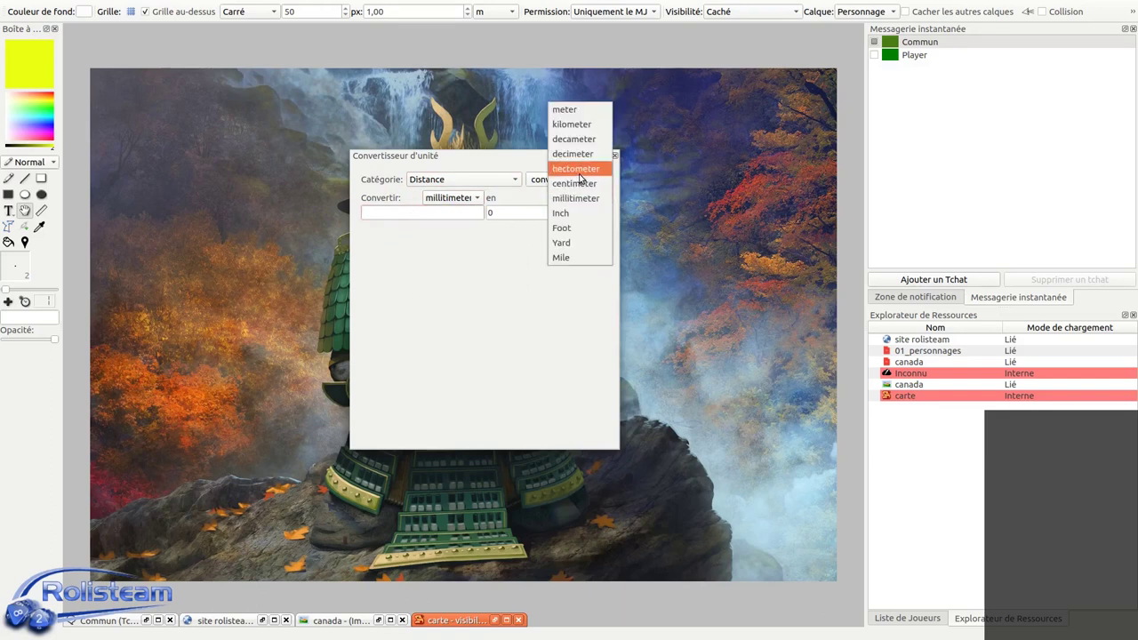
{"action": "left_click", "coordinate": [578, 169]}
{"action": "type", "text": "10"}
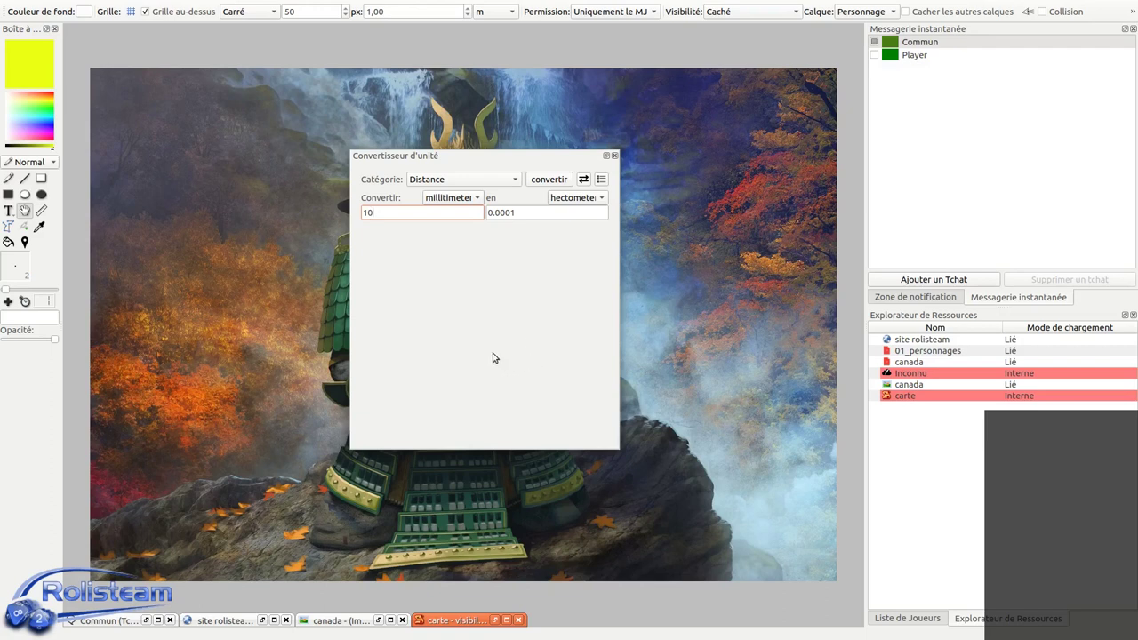
{"action": "left_click", "coordinate": [613, 157]}
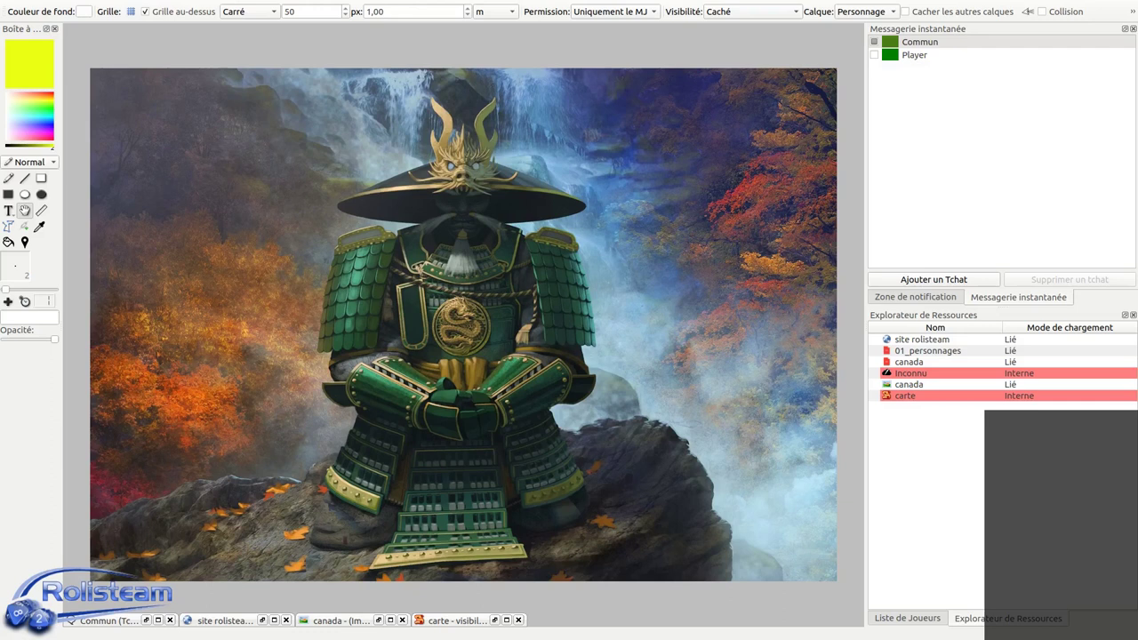
Leave full screen and examine the file commands for opening and saving scenarios, without running any of them.
{"action": "left_click", "coordinate": [189, 209]}
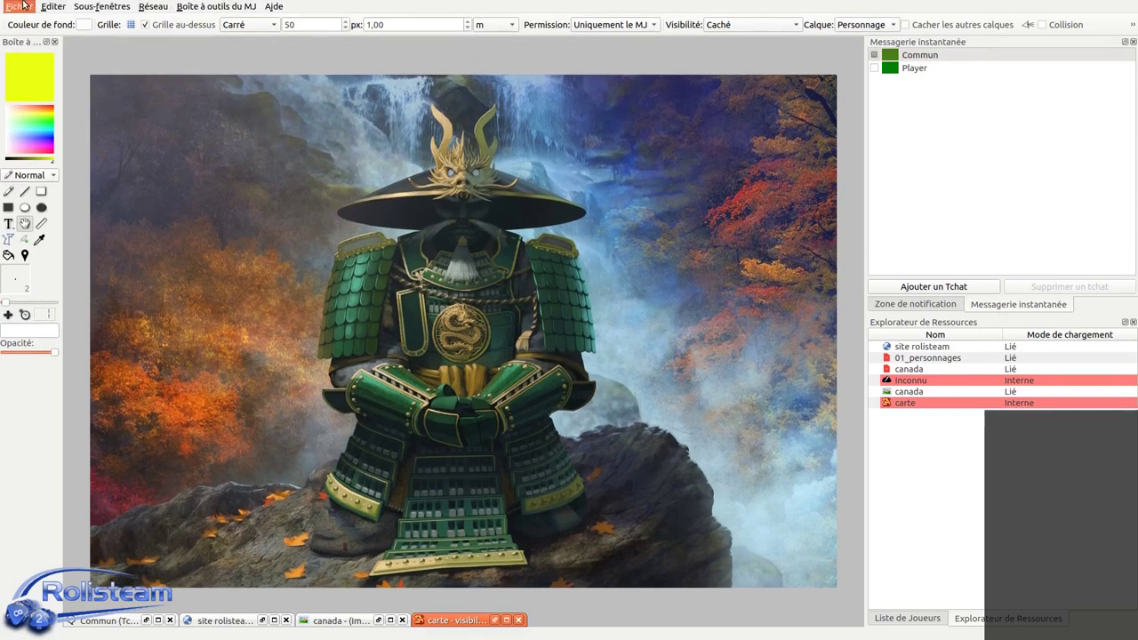
{"action": "left_click", "coordinate": [19, 6]}
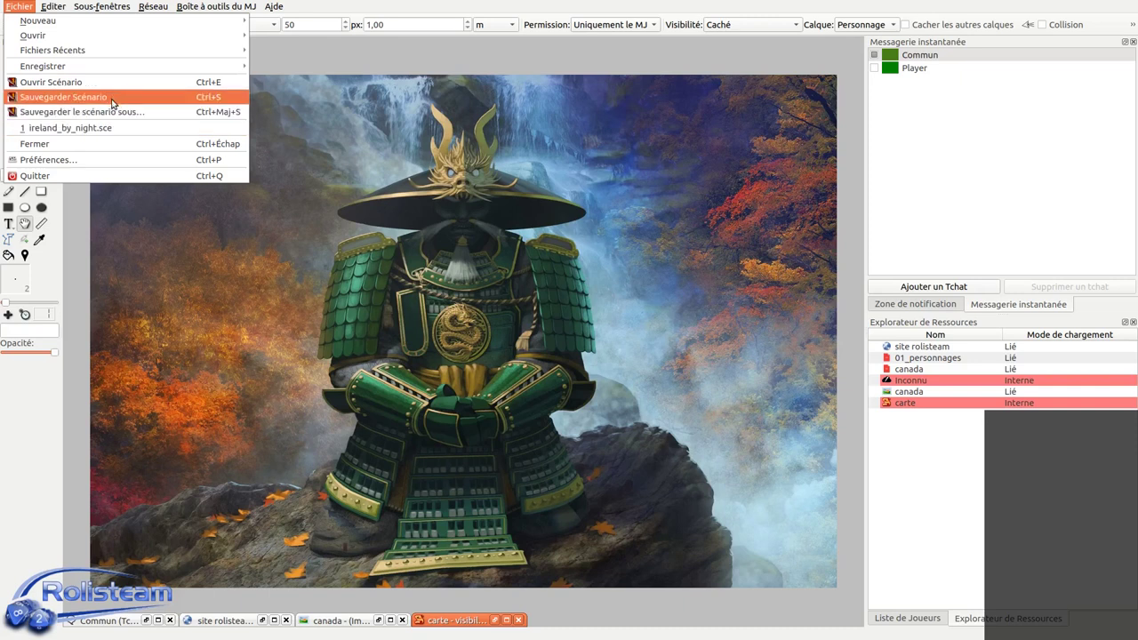
{"action": "mouse_move", "coordinate": [116, 56]}
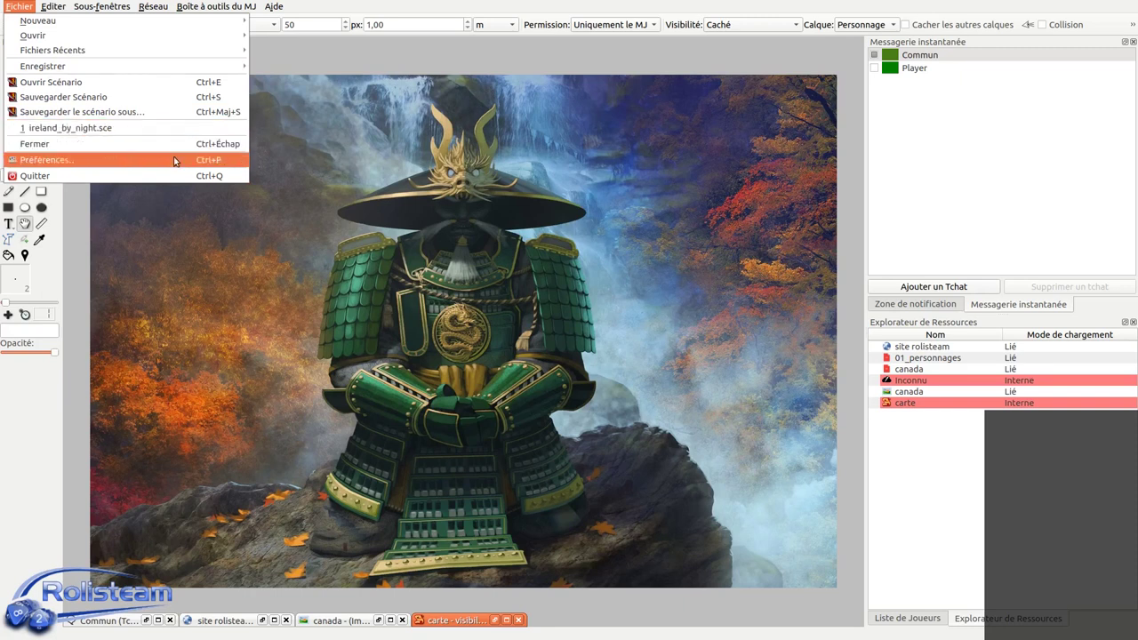
{"action": "left_click", "coordinate": [301, 362]}
{"action": "mouse_move", "coordinate": [19, 7]}
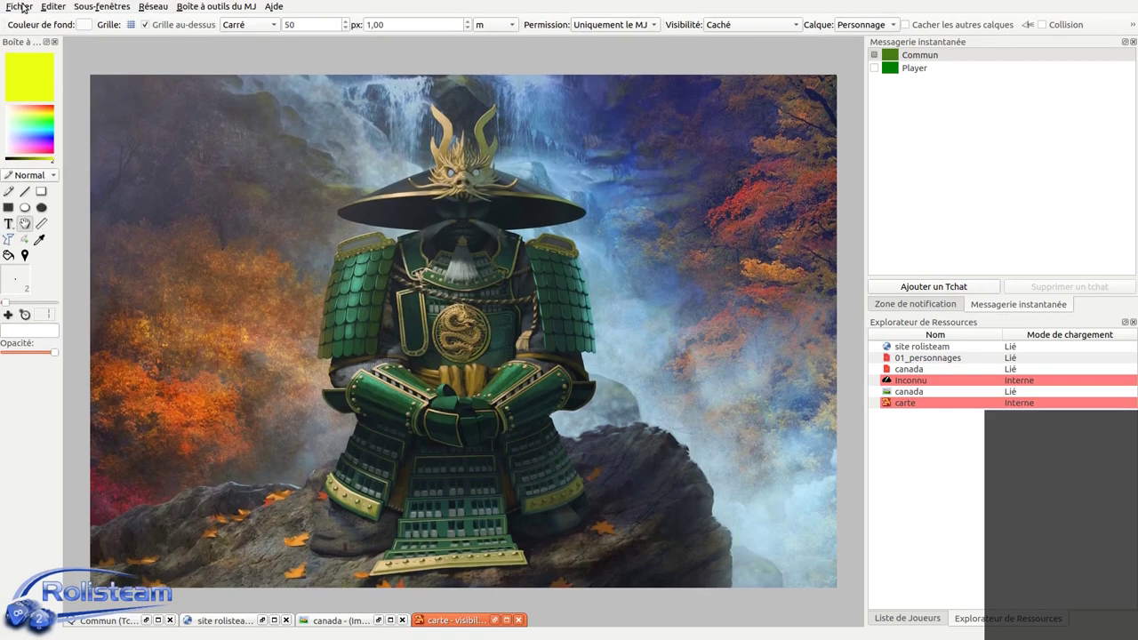
Open the preferences and examine the dice alias and character state tables under Outils règles.
{"action": "left_click", "coordinate": [20, 7]}
{"action": "mouse_move", "coordinate": [48, 15]}
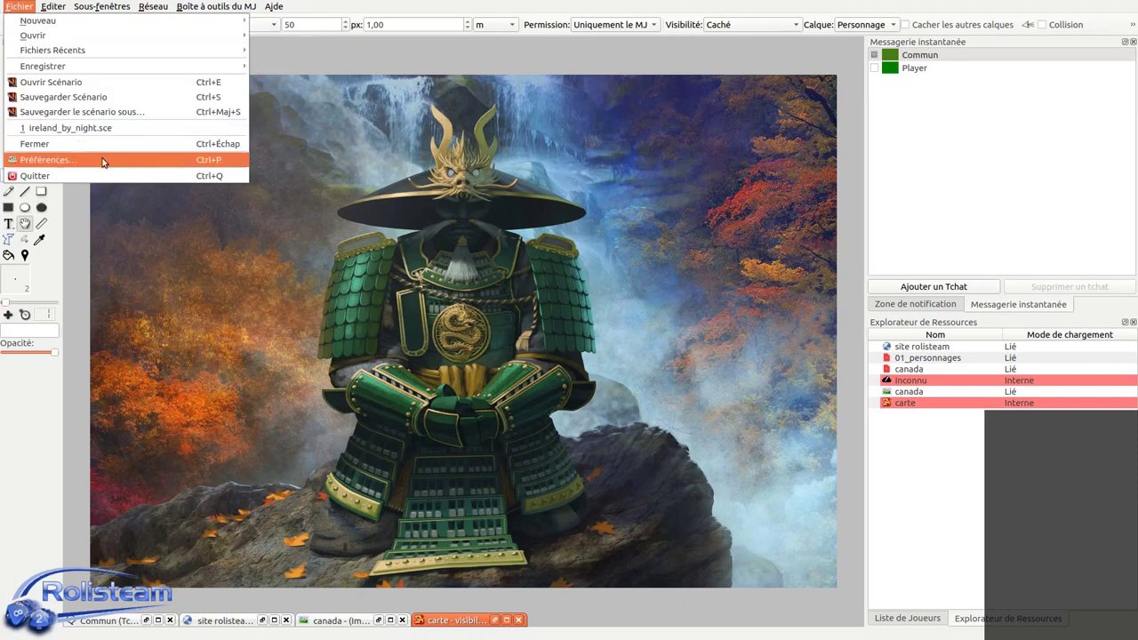
{"action": "left_click", "coordinate": [102, 161]}
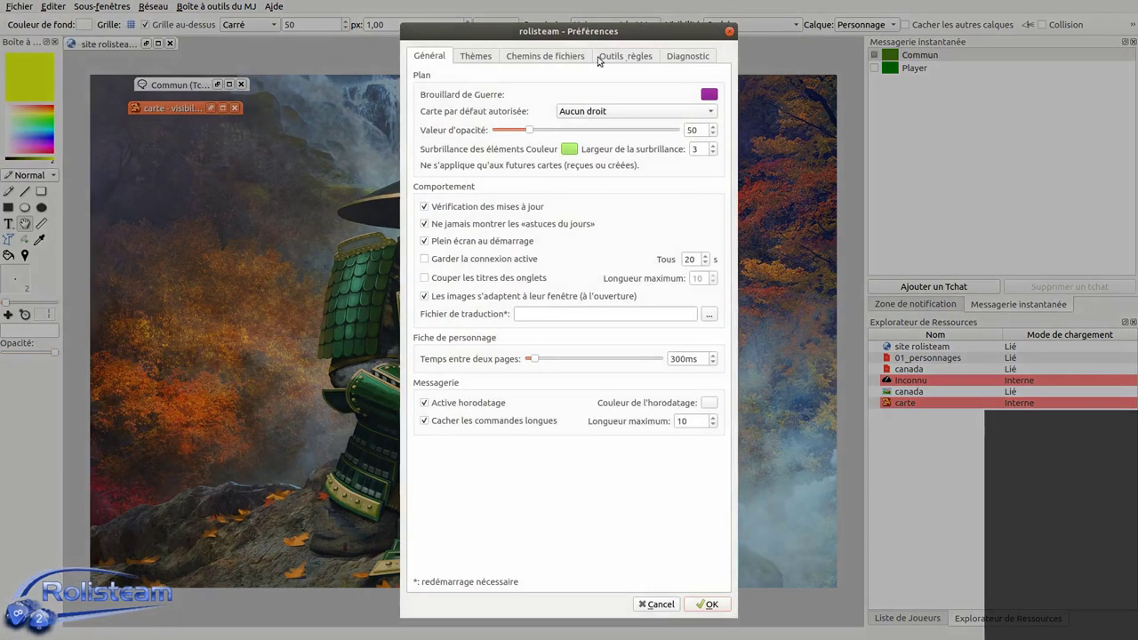
{"action": "left_click", "coordinate": [598, 59]}
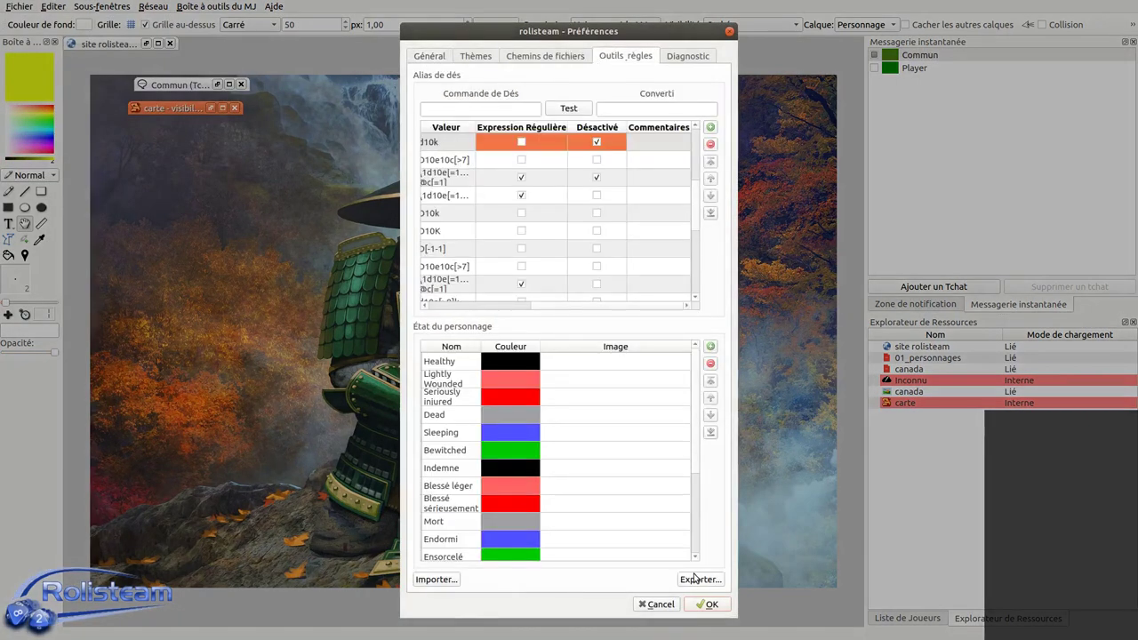
{"action": "scroll", "coordinate": [498, 449], "scroll_direction": "down", "scroll_amount": 2}
{"action": "scroll", "coordinate": [498, 449], "scroll_direction": "up", "scroll_amount": 2}
{"action": "scroll", "coordinate": [579, 450], "scroll_direction": "down", "scroll_amount": 2}
{"action": "scroll", "coordinate": [579, 450], "scroll_direction": "up", "scroll_amount": 2}
{"action": "scroll", "coordinate": [584, 421], "scroll_direction": "down", "scroll_amount": 2}
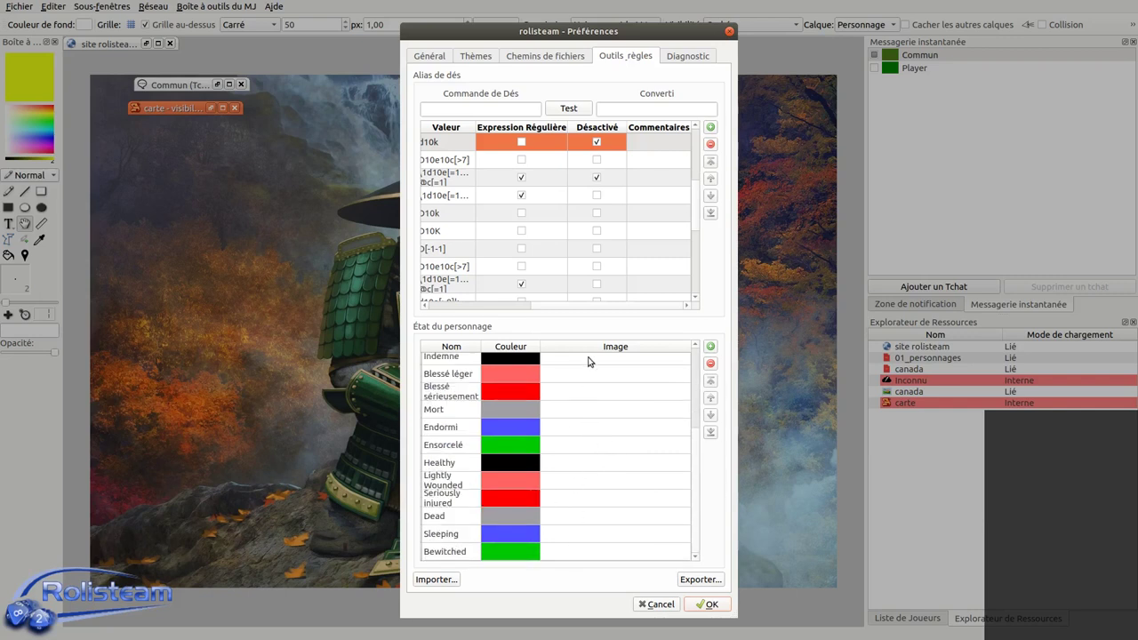
{"action": "scroll", "coordinate": [590, 362], "scroll_direction": "up", "scroll_amount": 2}
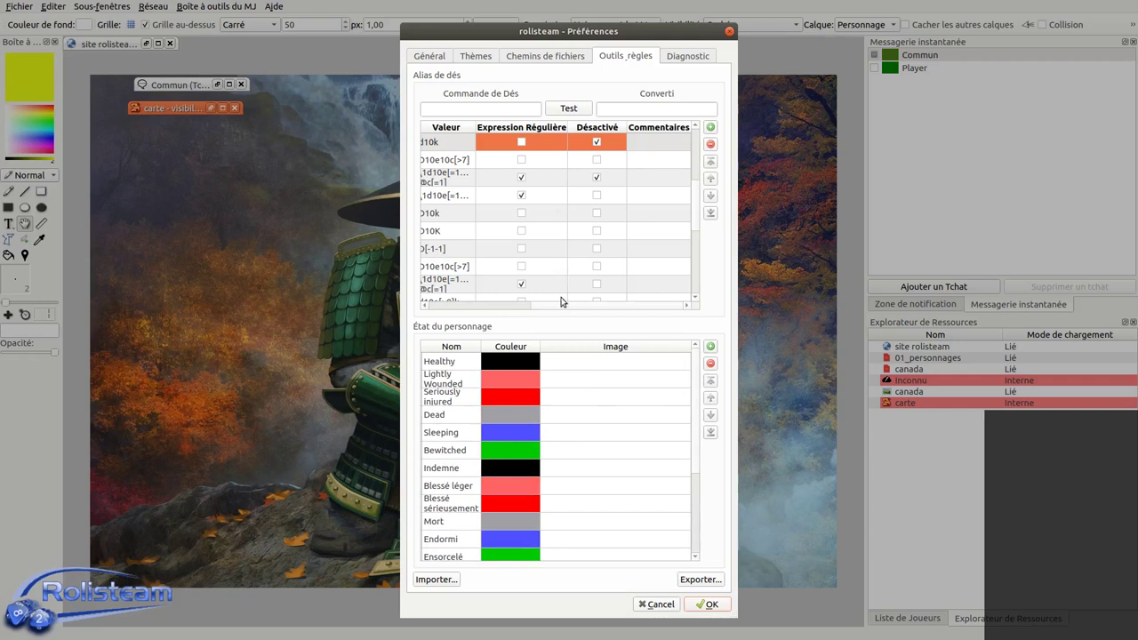
{"action": "left_click_drag", "start_coordinate": [560, 304], "coordinate": [449, 307]}
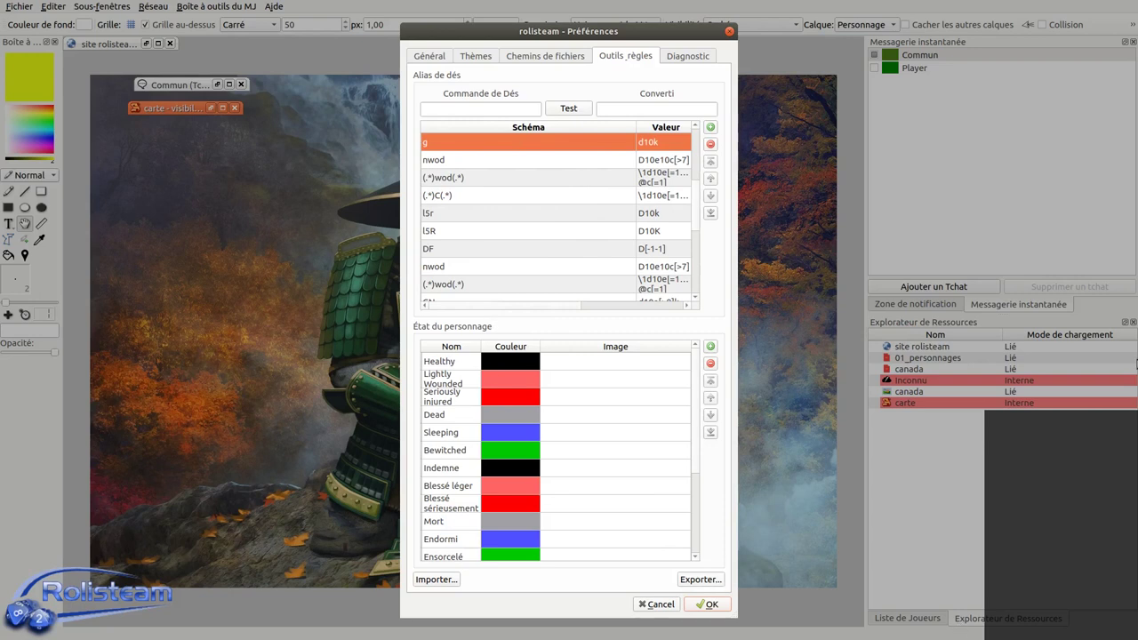
{"action": "scroll", "coordinate": [480, 228], "scroll_direction": "down", "scroll_amount": 5}
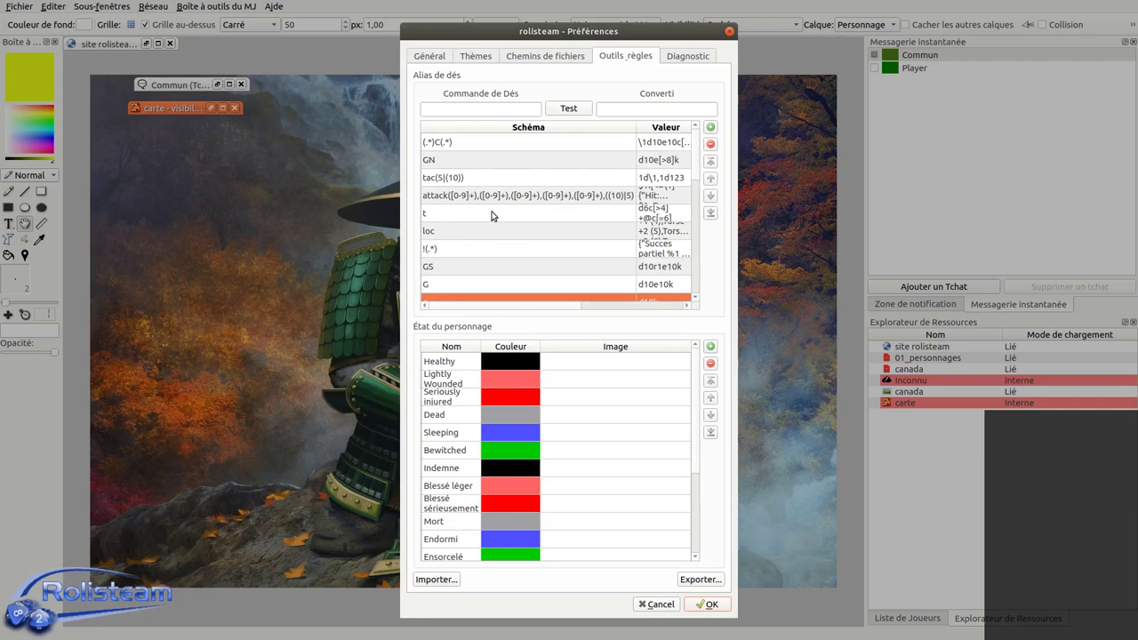
Enable data collection in the Diagnostic preferences, with both Tous les usages and Y joindre les données de débogue enabled.
{"action": "left_click", "coordinate": [685, 56]}
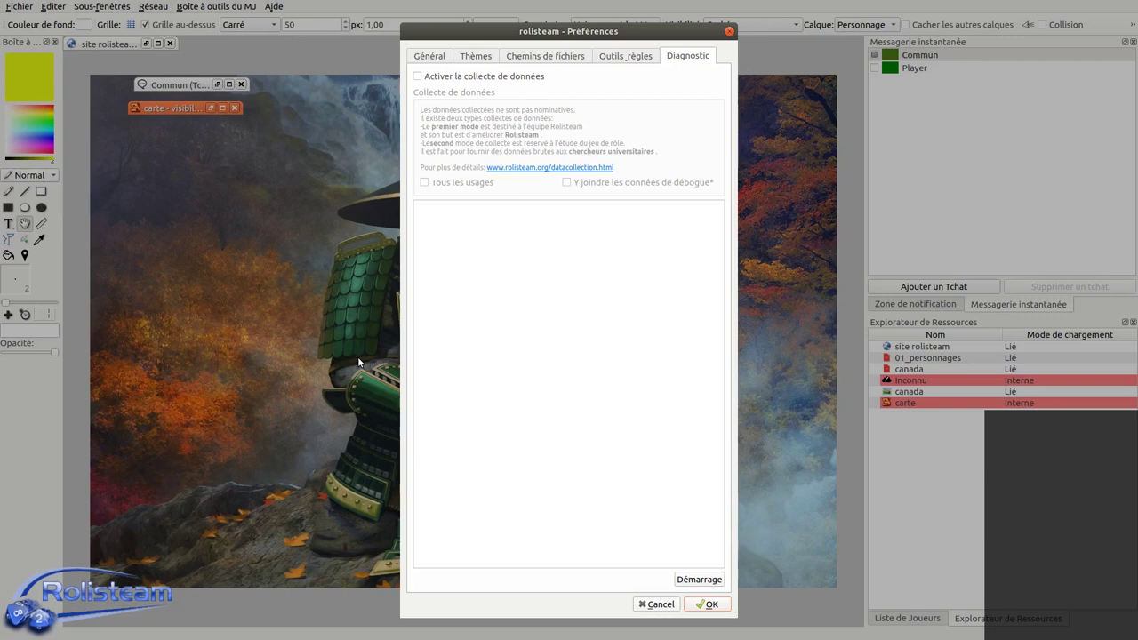
{"action": "left_click", "coordinate": [422, 79]}
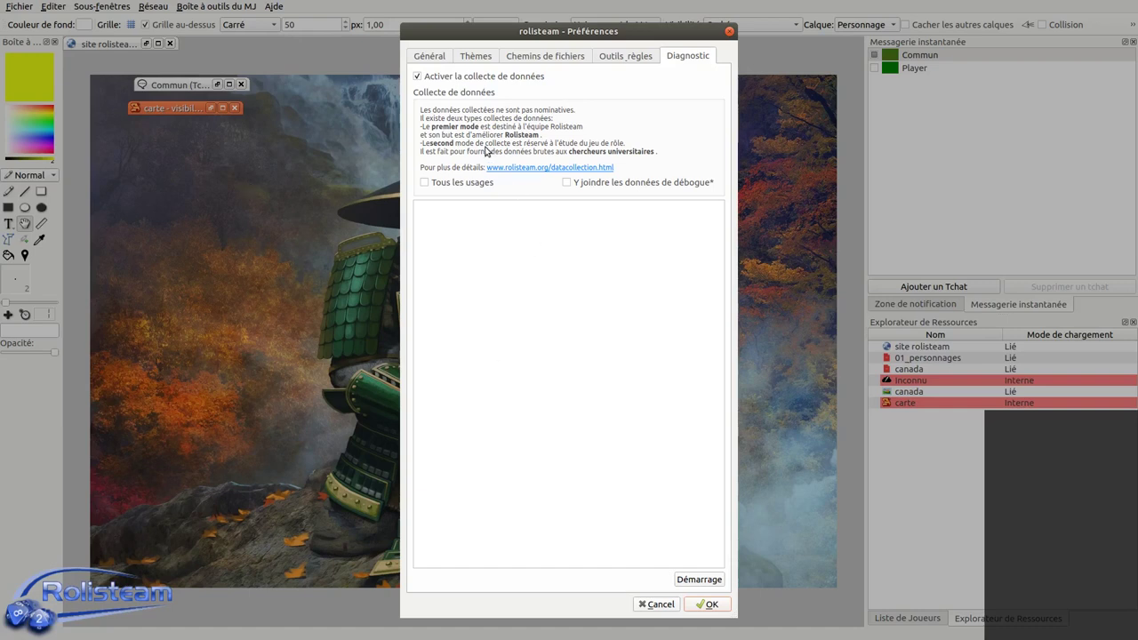
{"action": "left_click", "coordinate": [453, 182]}
{"action": "left_click", "coordinate": [582, 183]}
{"action": "left_click", "coordinate": [474, 188]}
{"action": "left_click", "coordinate": [425, 182]}
{"action": "left_click", "coordinate": [489, 186]}
{"action": "left_click", "coordinate": [487, 186]}
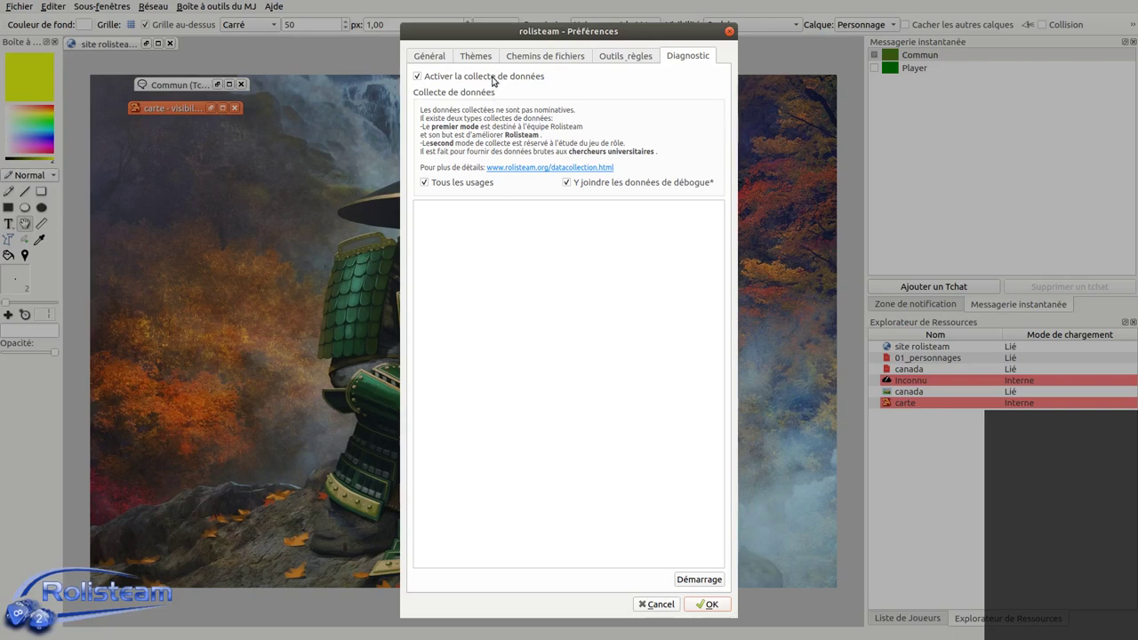
Disable data collection and accept the preferences.
{"action": "left_click", "coordinate": [484, 77]}
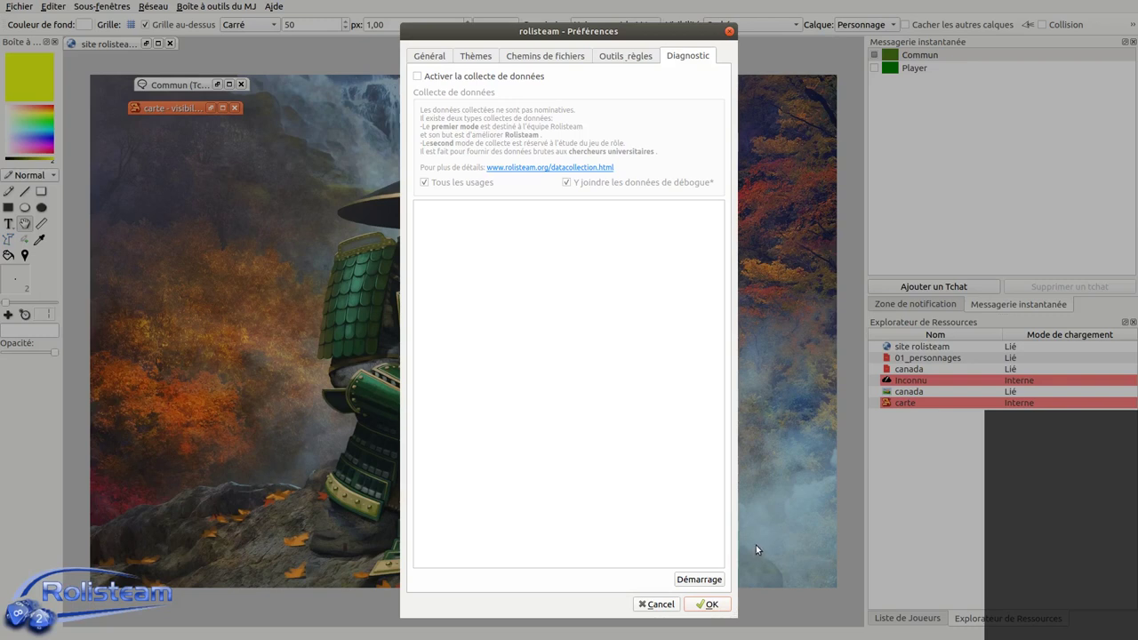
{"action": "left_click", "coordinate": [709, 603]}
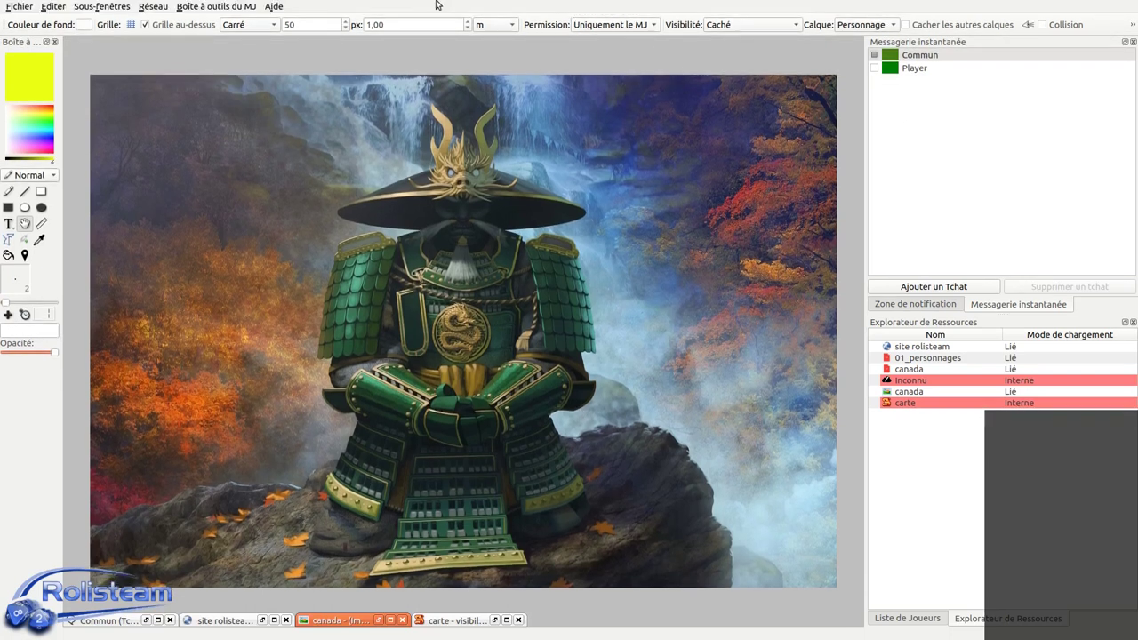
{"action": "left_click", "coordinate": [252, 6]}
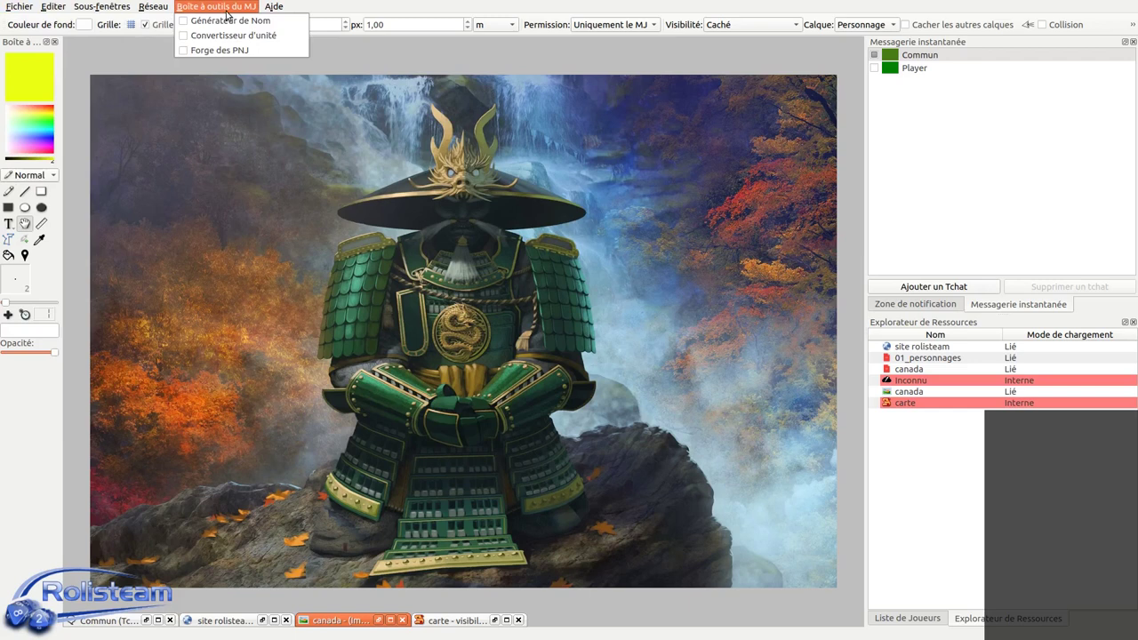
{"action": "left_click", "coordinate": [105, 219]}
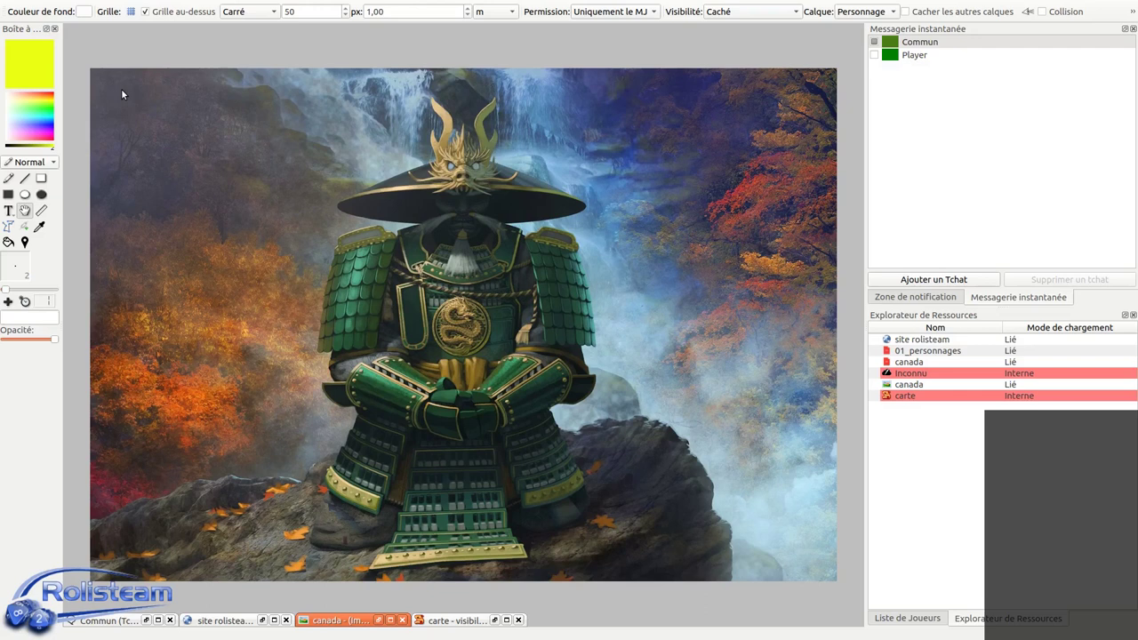
Open the recent character sheet file Werewolf_the_forsaken_frv2.rcs in full screen and enlarge its window to show all the character columns.
{"action": "key", "text": "F11"}
{"action": "left_click", "coordinate": [19, 7]}
{"action": "mouse_move", "coordinate": [59, 57]}
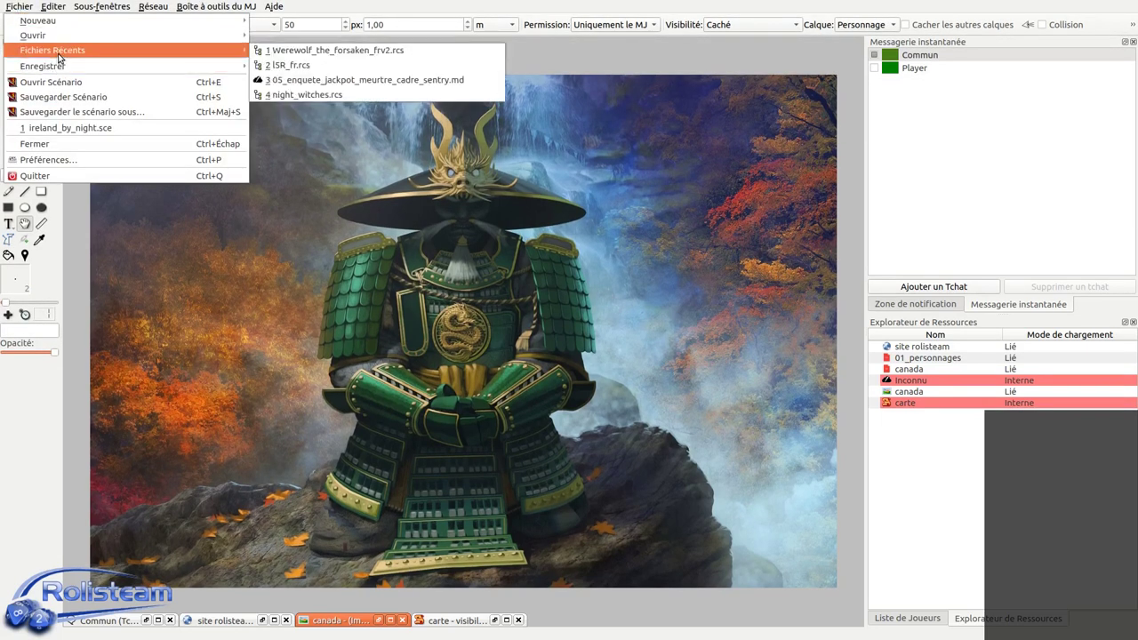
{"action": "left_click", "coordinate": [346, 50]}
{"action": "key", "text": "F11"}
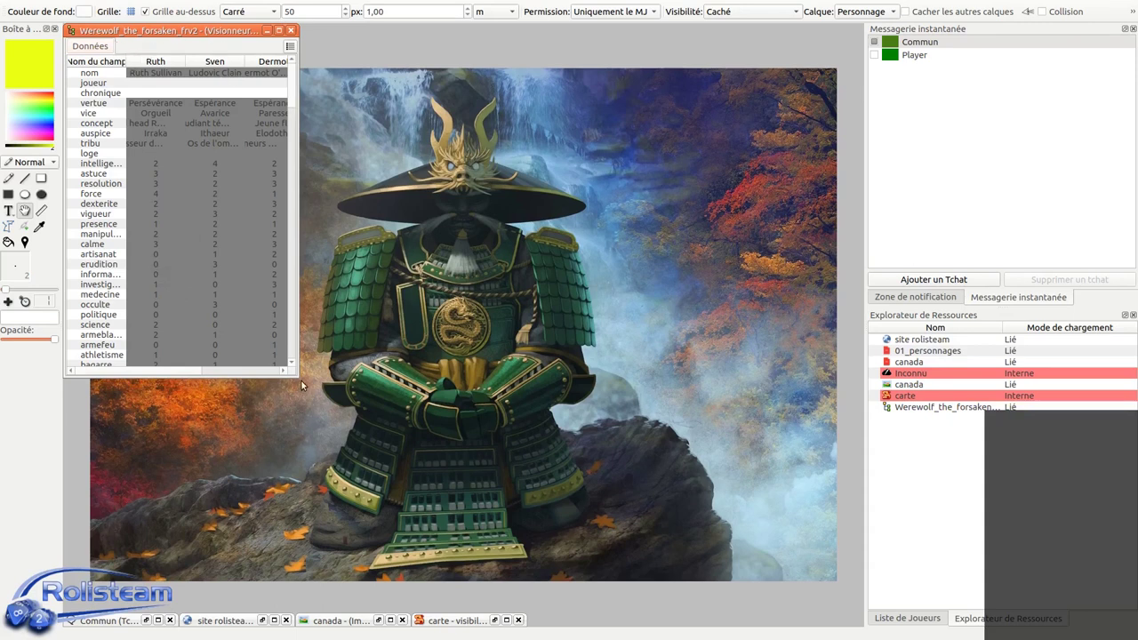
{"action": "left_click_drag", "start_coordinate": [295, 376], "coordinate": [583, 535]}
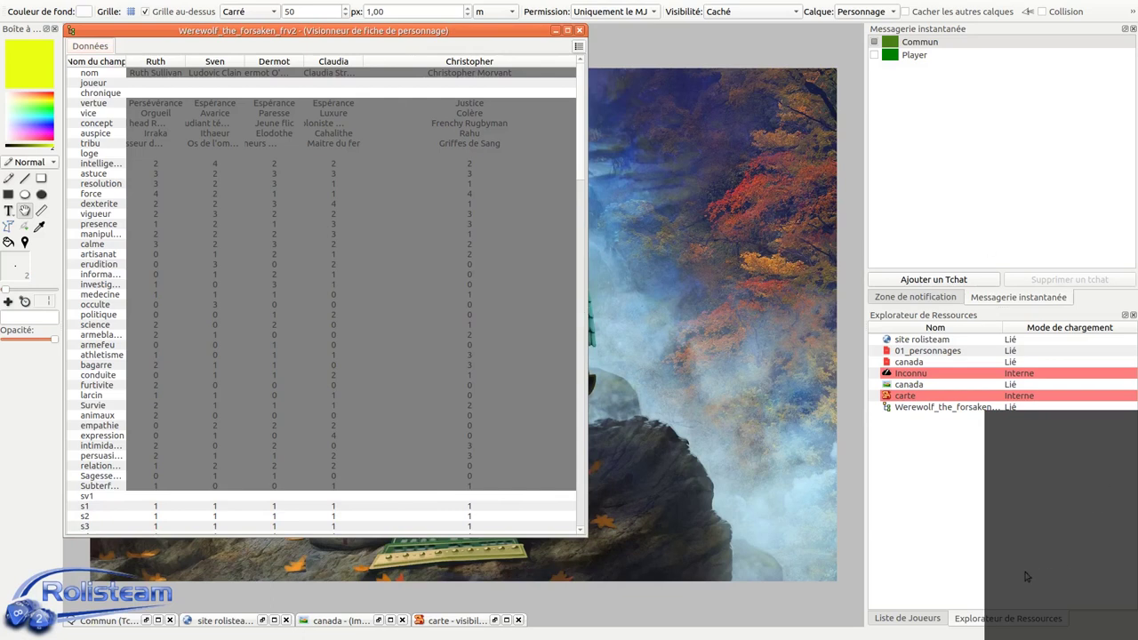
Display the player list, select the character under Player and view its summary.
{"action": "left_click", "coordinate": [939, 620]}
{"action": "left_click", "coordinate": [948, 427]}
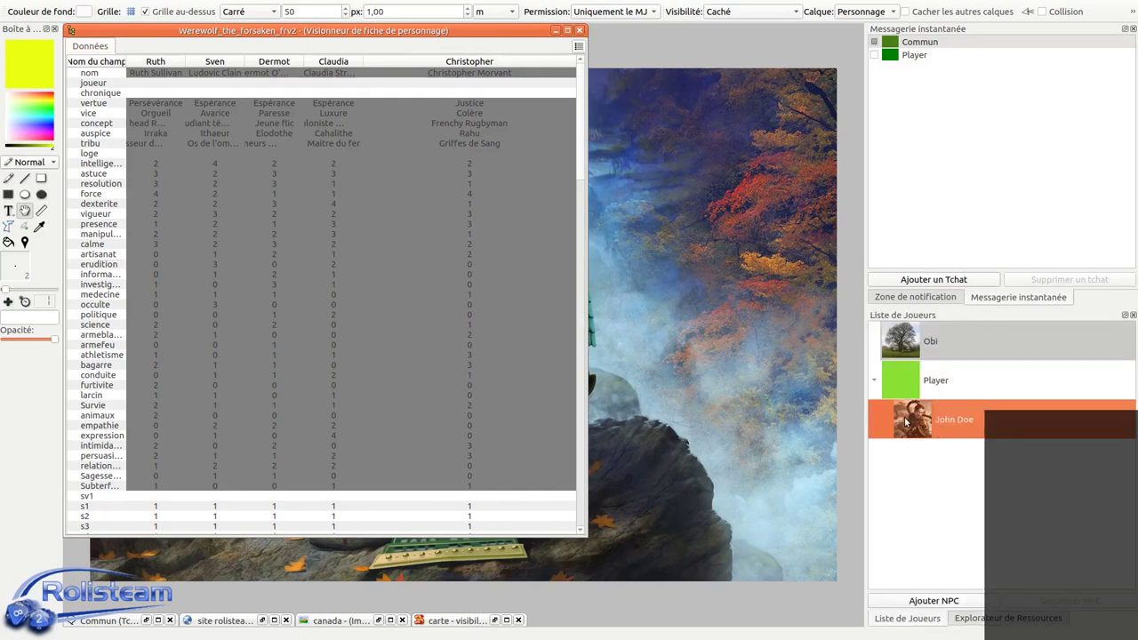
{"action": "mouse_move", "coordinate": [911, 420]}
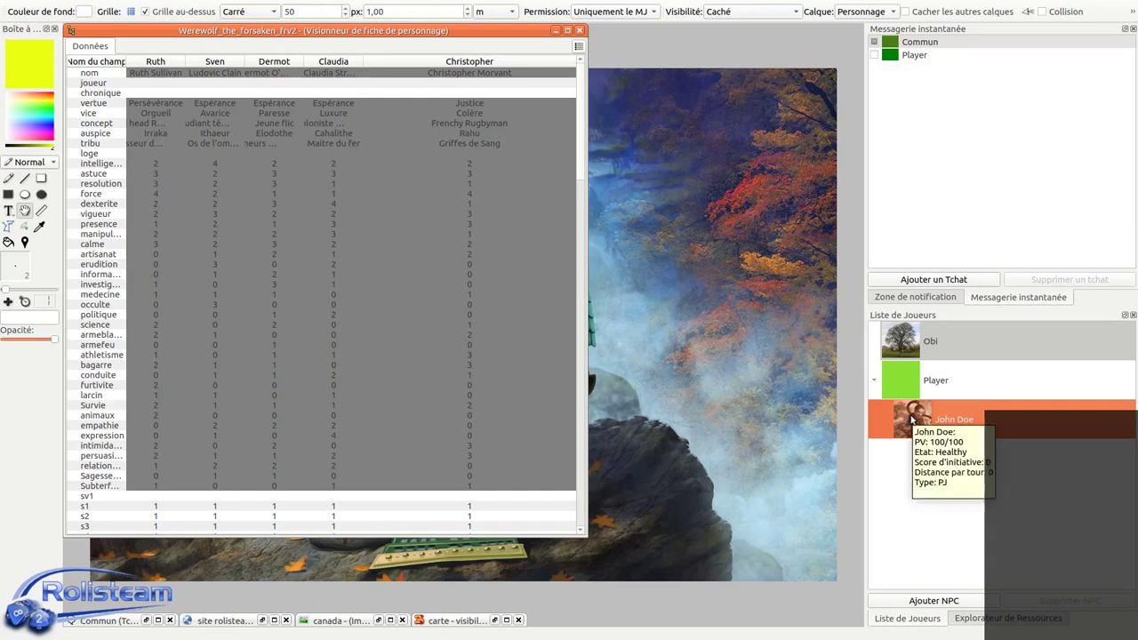